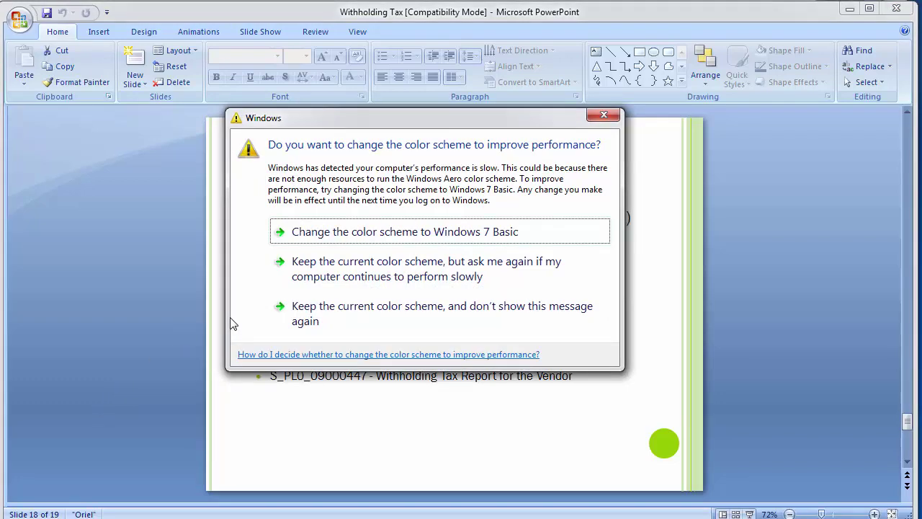
Keep the current Windows color scheme permanently, then switch to SAP Easy Access and start transaction FK02
{"action": "left_click", "coordinate": [302, 309]}
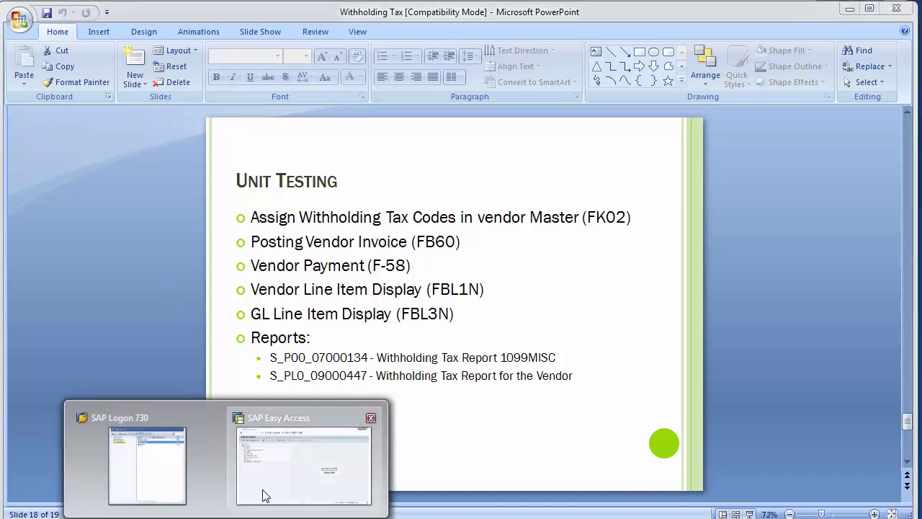
{"action": "left_click", "coordinate": [266, 494]}
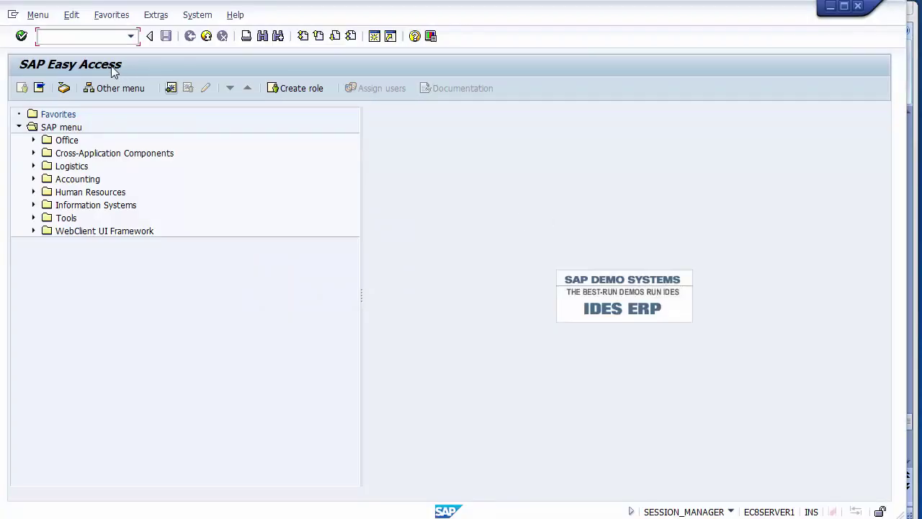
{"action": "type", "text": "fb03"}
{"action": "key", "text": "Return"}
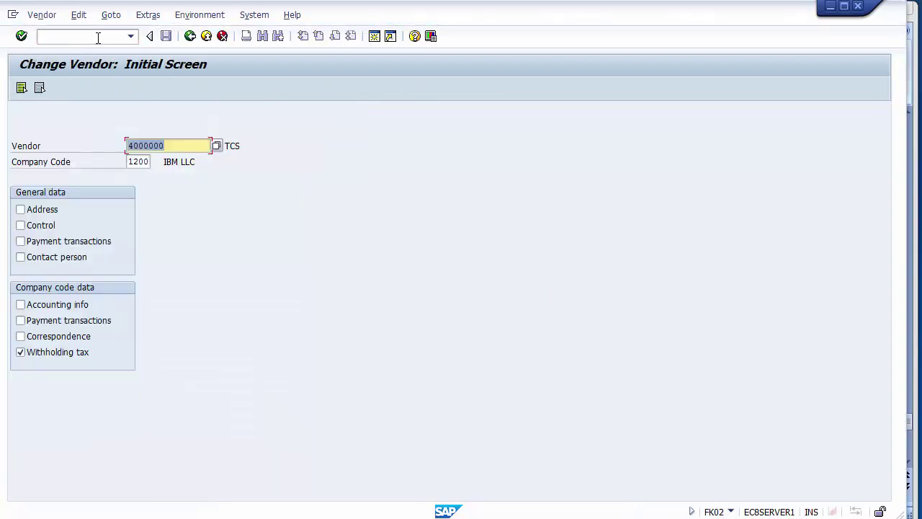
Clear the vendor field and pick vendor TCS from the search results for company code 1200
{"action": "left_click", "coordinate": [190, 143]}
{"action": "key", "text": "BackSpace"}
{"action": "key", "text": "BackSpace"}
{"action": "key", "text": "BackSpace"}
{"action": "key", "text": "BackSpace"}
{"action": "key", "text": "BackSpace"}
{"action": "key", "text": "BackSpace"}
{"action": "key", "text": "BackSpace"}
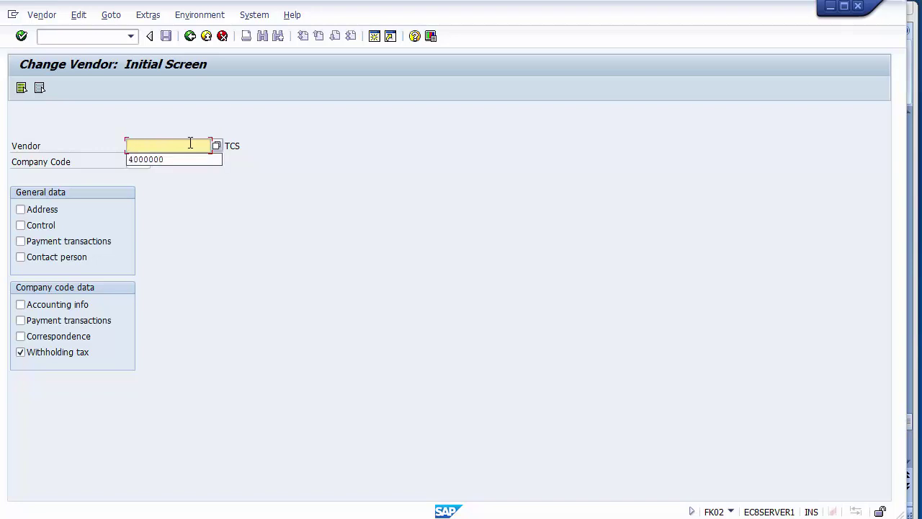
{"action": "key", "text": "Escape"}
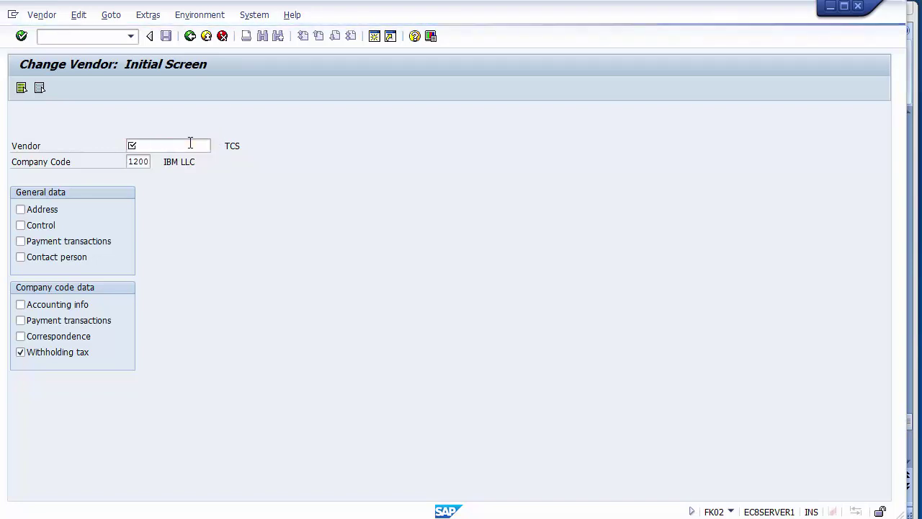
{"action": "key", "text": "F4"}
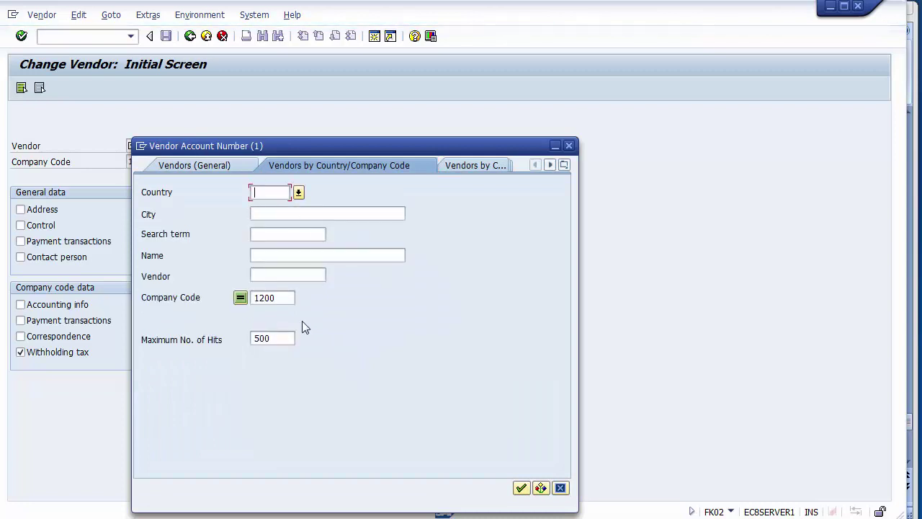
{"action": "key", "text": "Return"}
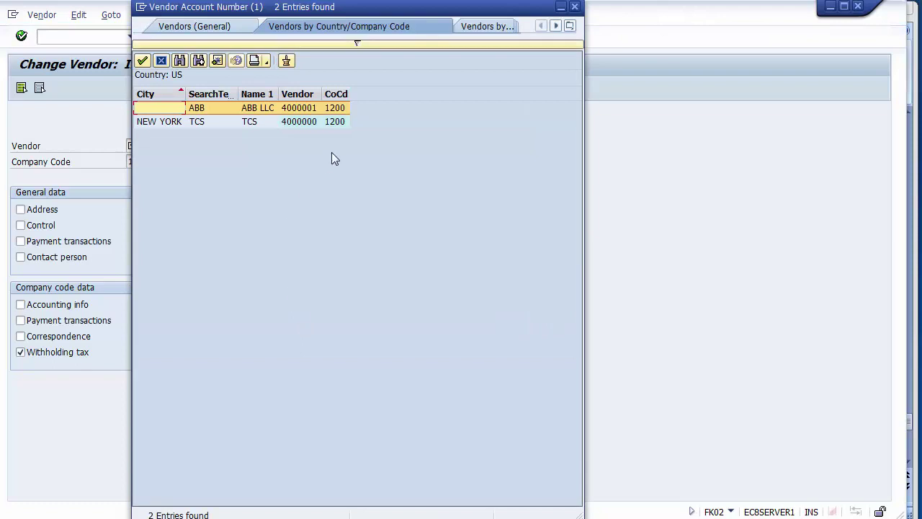
{"action": "double_click", "coordinate": [303, 122]}
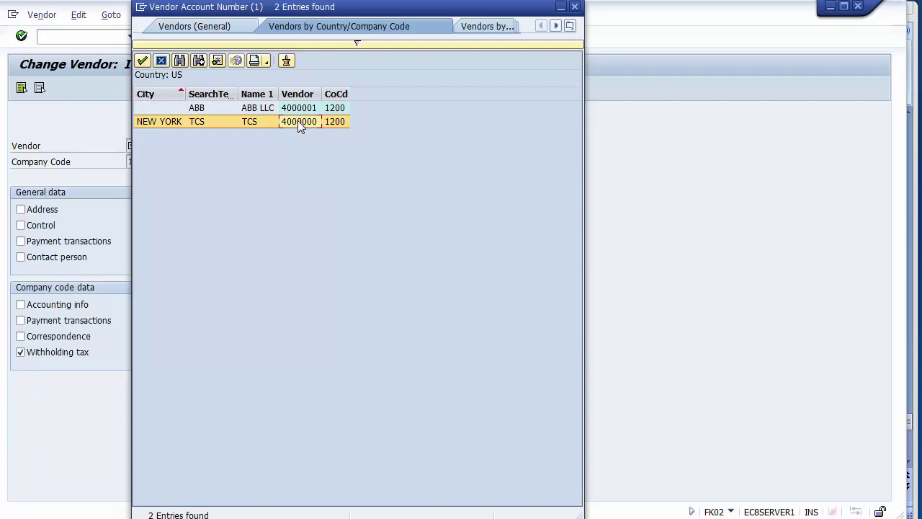
{"action": "double_click", "coordinate": [300, 122]}
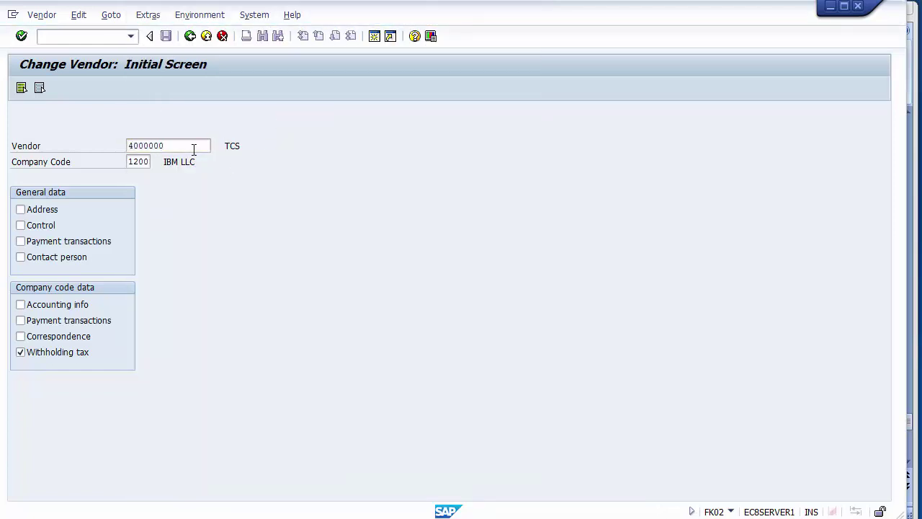
Open the withholding tax accounting data of vendor TCS in company code 1200, keeping only the Withholding tax view selected
{"action": "key", "text": "Return"}
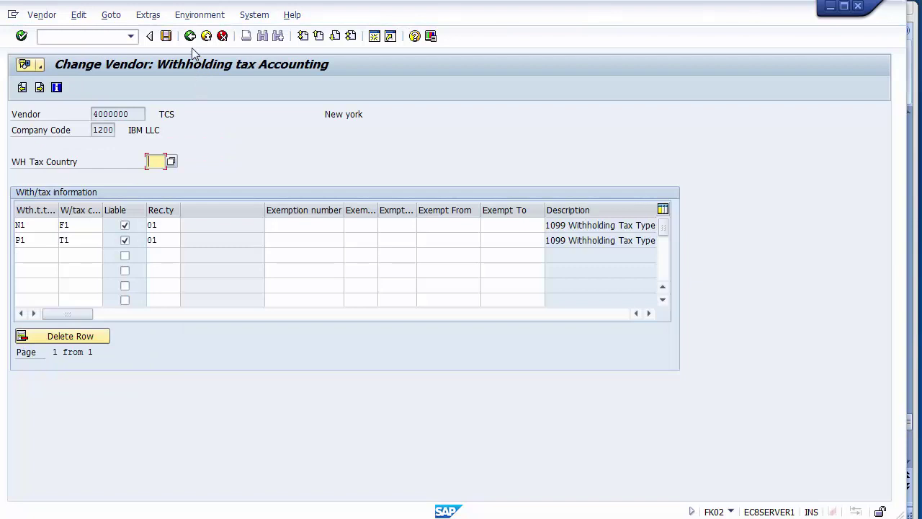
{"action": "left_click", "coordinate": [191, 36]}
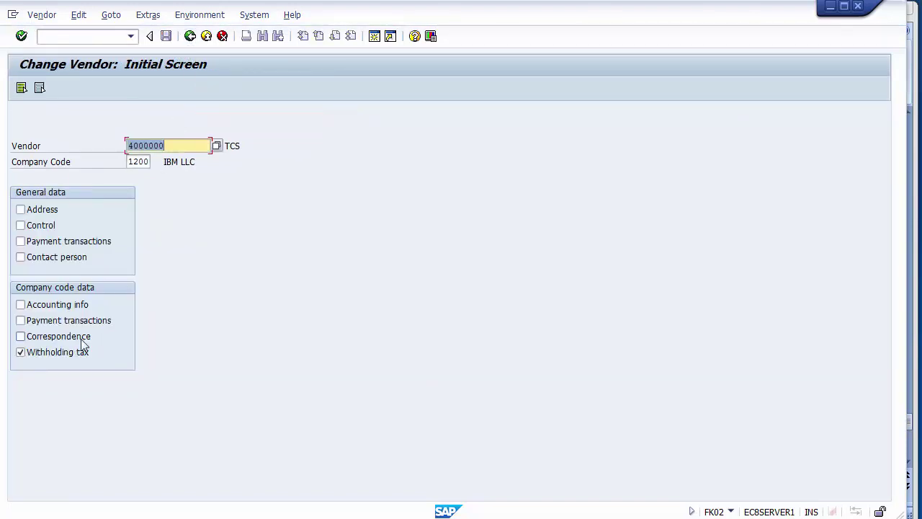
{"action": "left_click", "coordinate": [52, 353]}
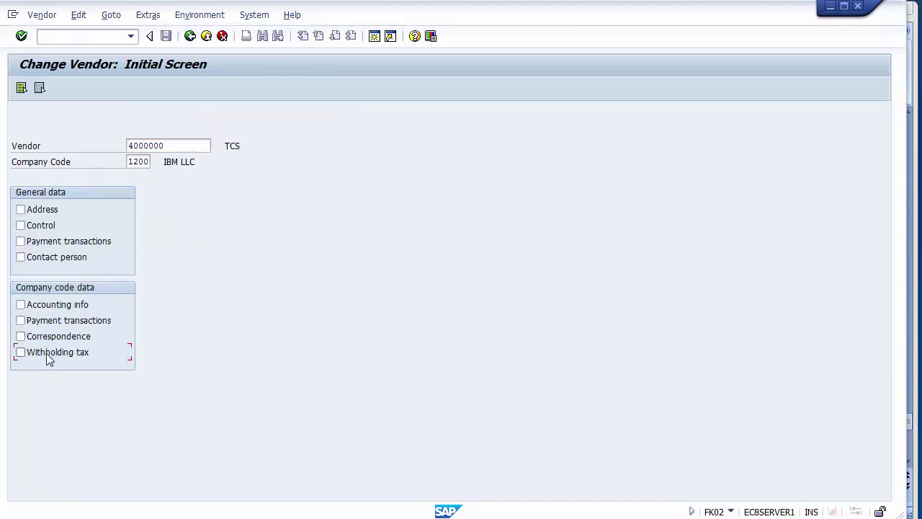
{"action": "left_click", "coordinate": [46, 353]}
{"action": "left_click", "coordinate": [179, 144]}
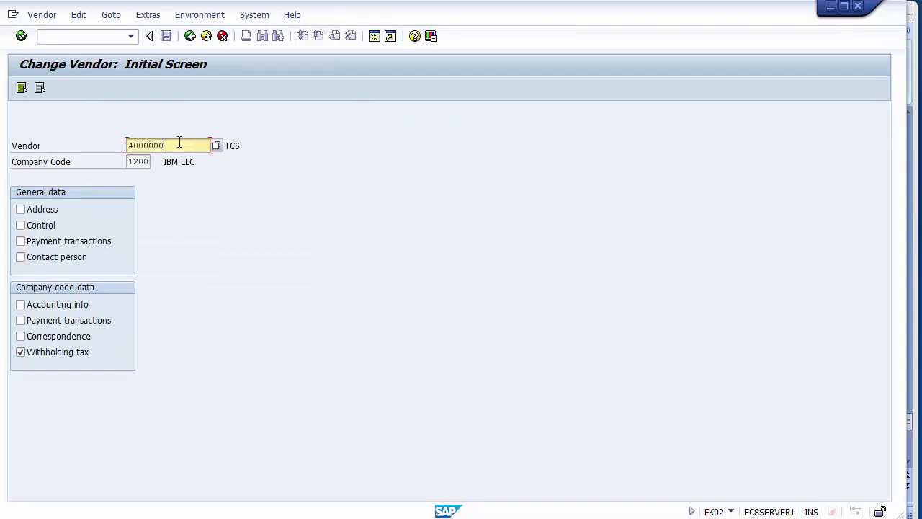
{"action": "left_click", "coordinate": [149, 164]}
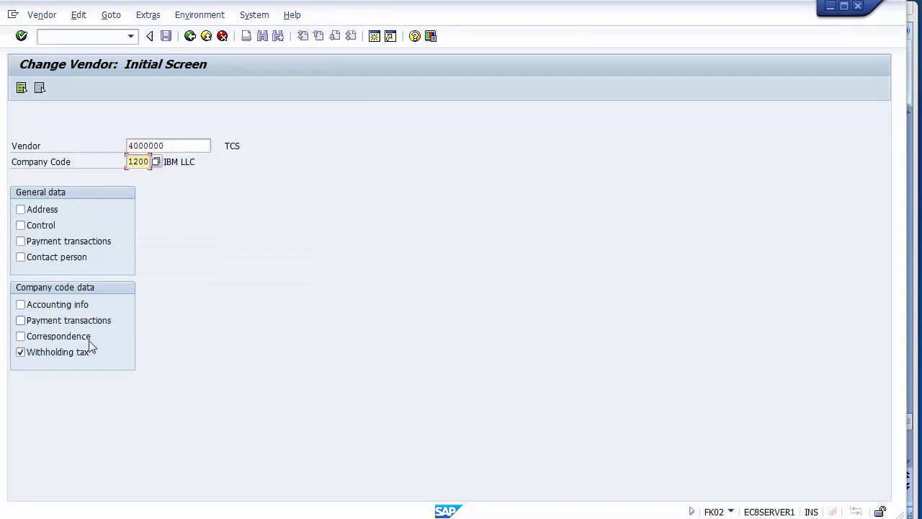
{"action": "left_click", "coordinate": [42, 358]}
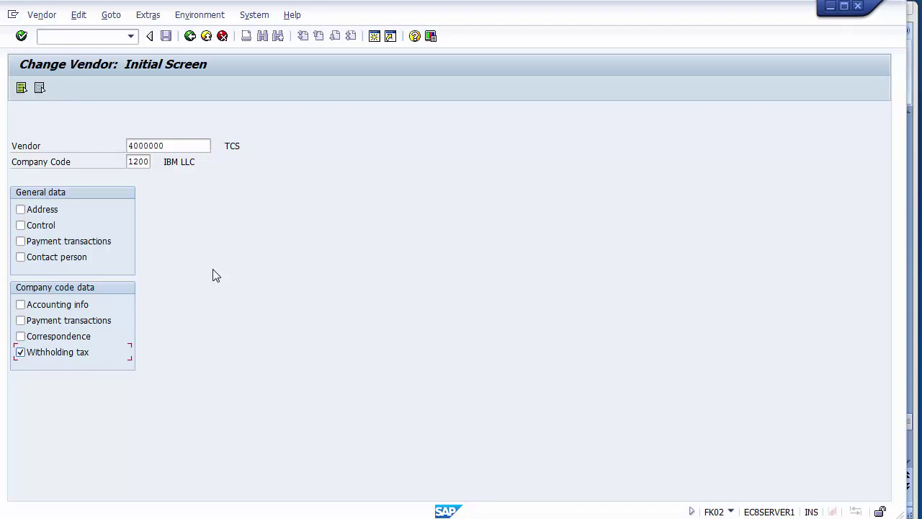
{"action": "key", "text": "Tab"}
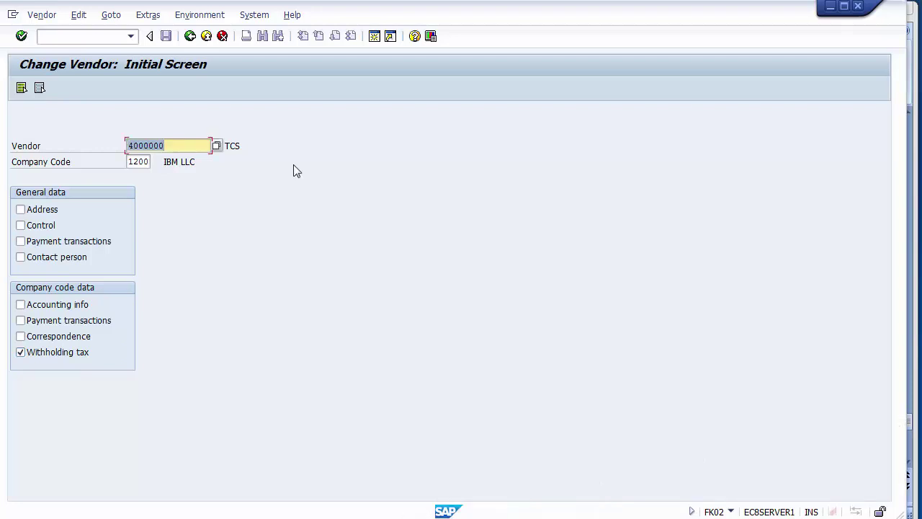
{"action": "key", "text": "Return"}
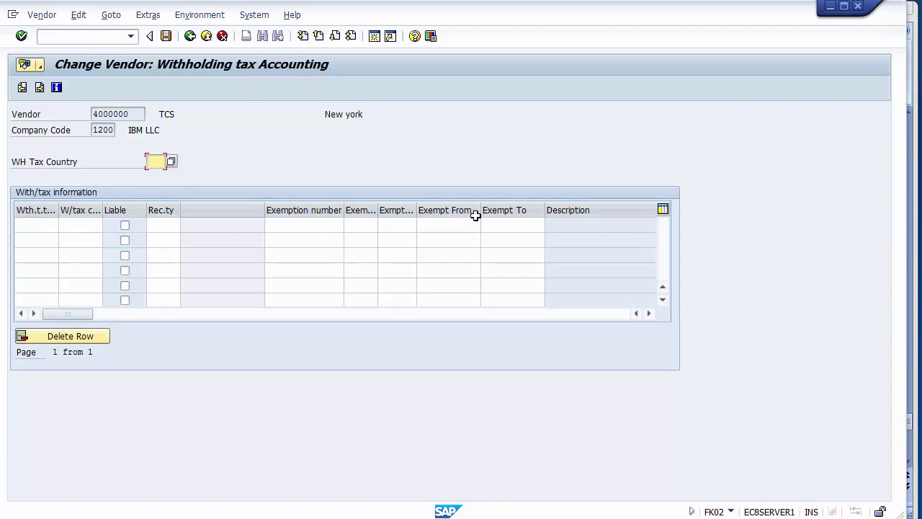
Set the vendor's withholding tax country to US
{"action": "left_click", "coordinate": [40, 167]}
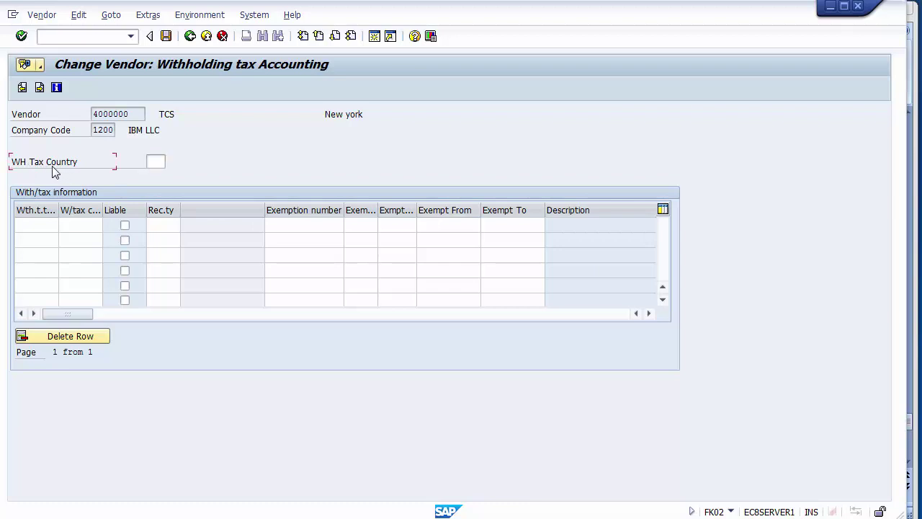
{"action": "left_click", "coordinate": [157, 163]}
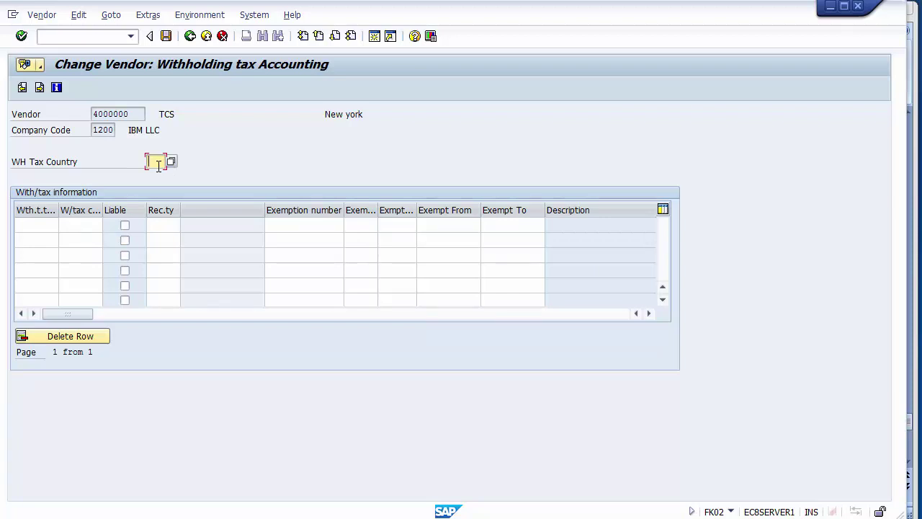
{"action": "type", "text": "S"}
{"action": "key", "text": "BackSpace"}
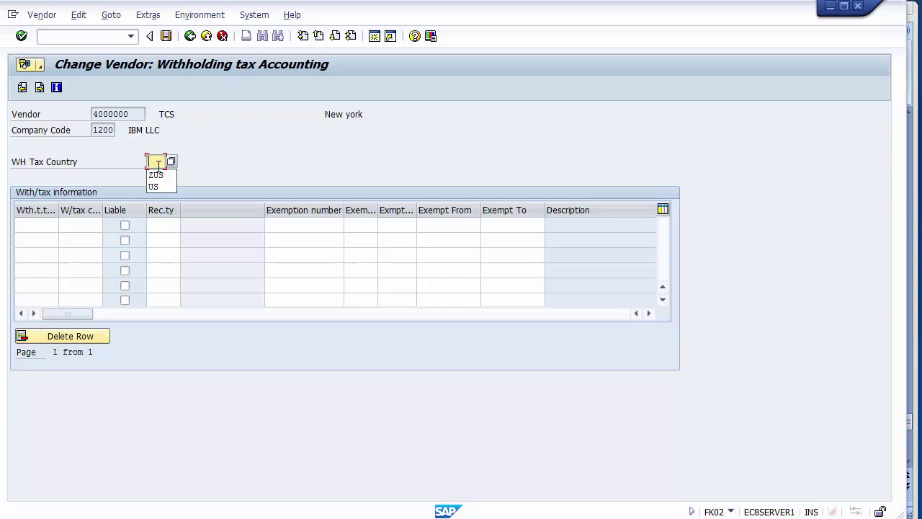
{"action": "type", "text": "US"}
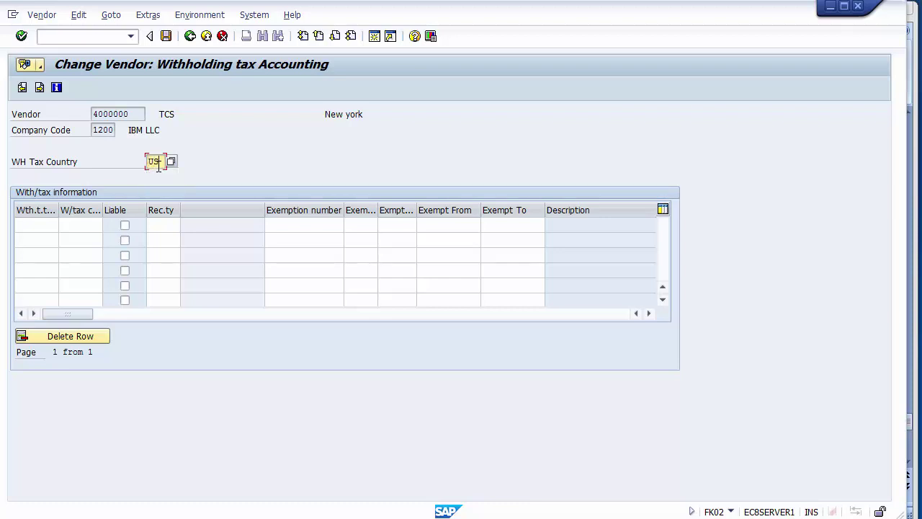
Assign withholding tax type N1, 1099 Withholding Tax Type for Invoice, in the first row of the tax information table
{"action": "left_click", "coordinate": [45, 223]}
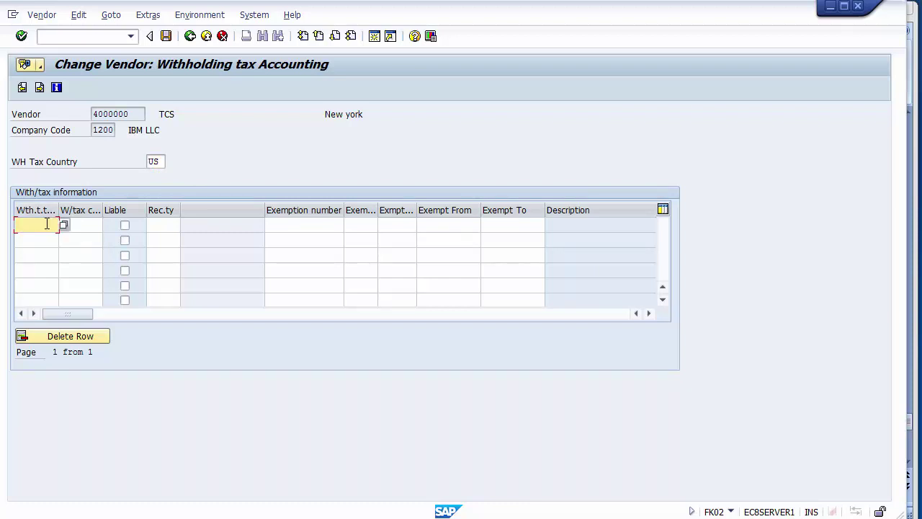
{"action": "left_click", "coordinate": [64, 225]}
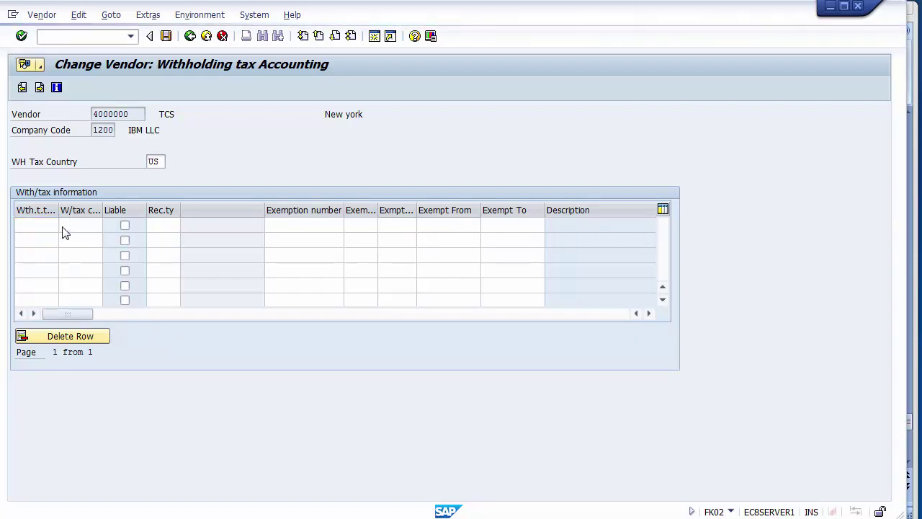
{"action": "key", "text": "F4"}
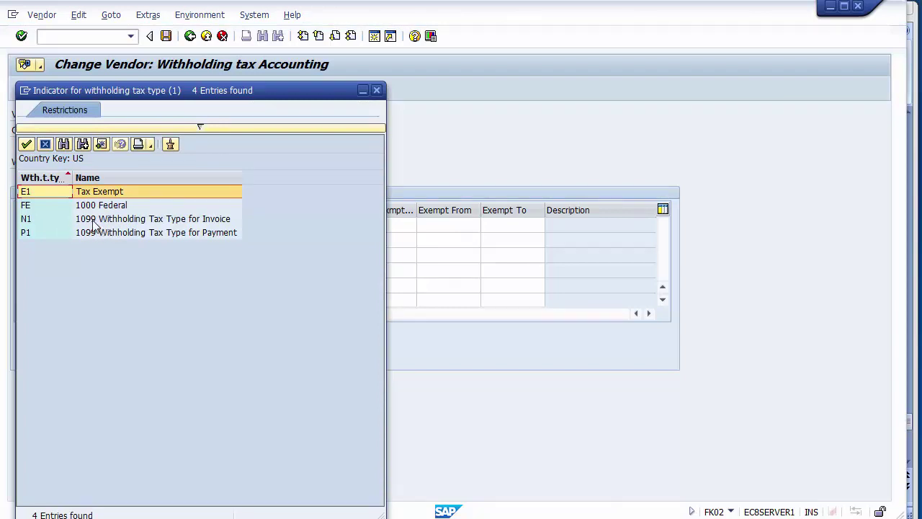
{"action": "left_click", "coordinate": [93, 222]}
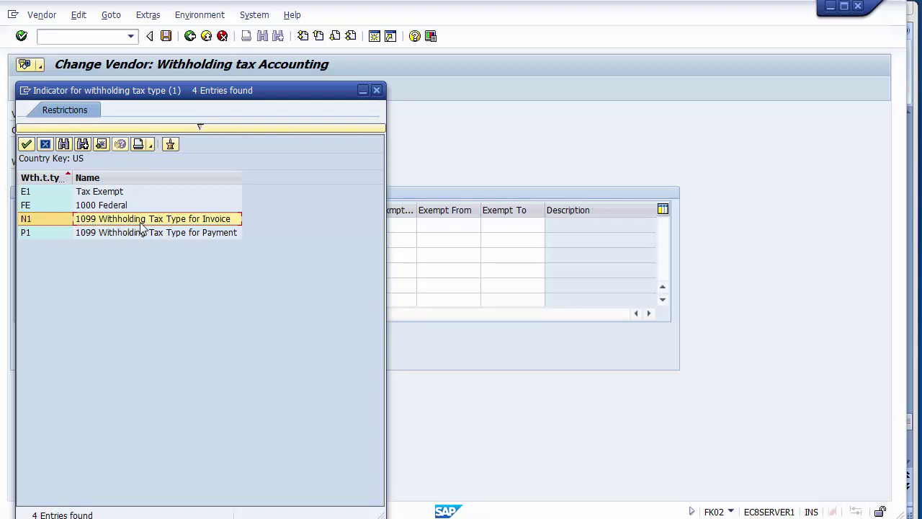
{"action": "double_click", "coordinate": [91, 218]}
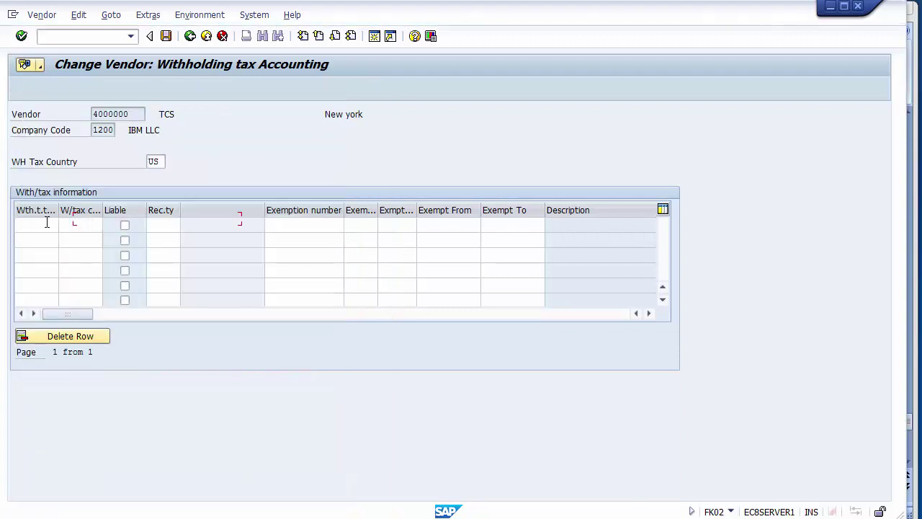
Assign withholding tax code F1, 1099 W/Tx Rents 10%, to the N1 row
{"action": "left_click", "coordinate": [93, 224]}
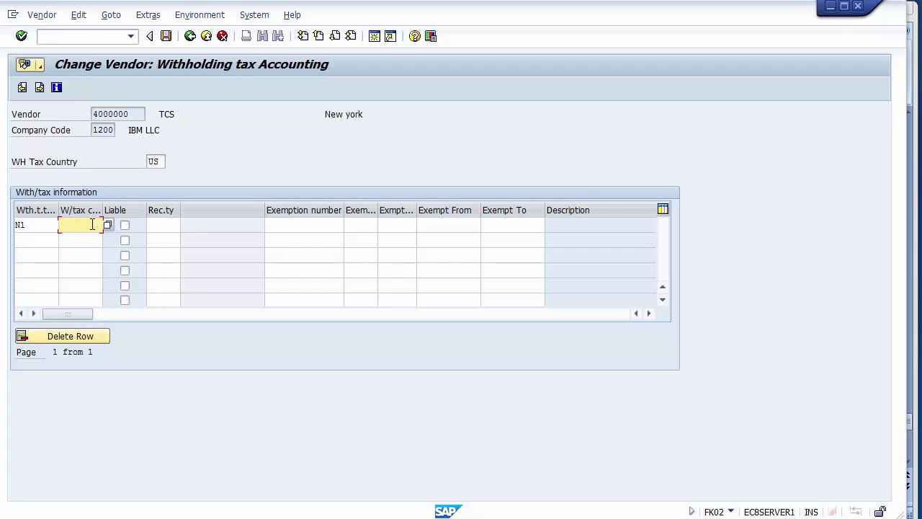
{"action": "key", "text": "F4"}
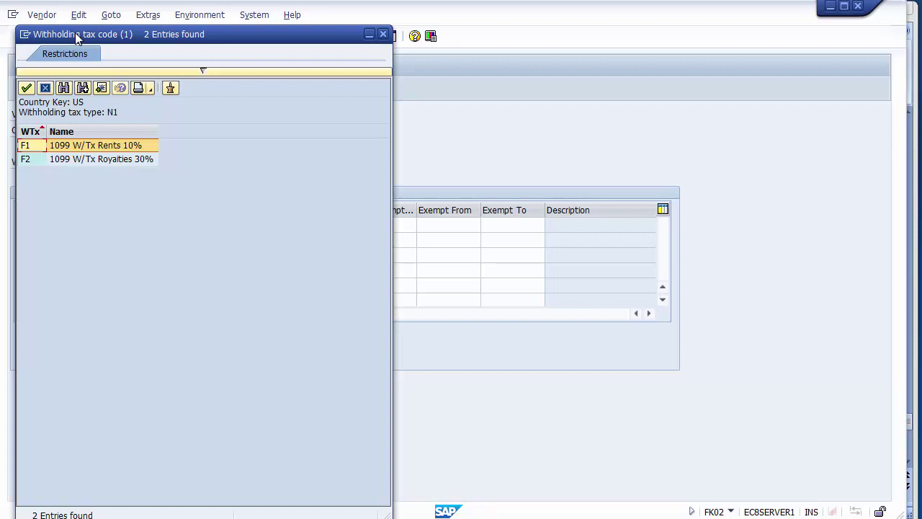
{"action": "left_click_drag", "start_coordinate": [75, 33], "coordinate": [292, 6]}
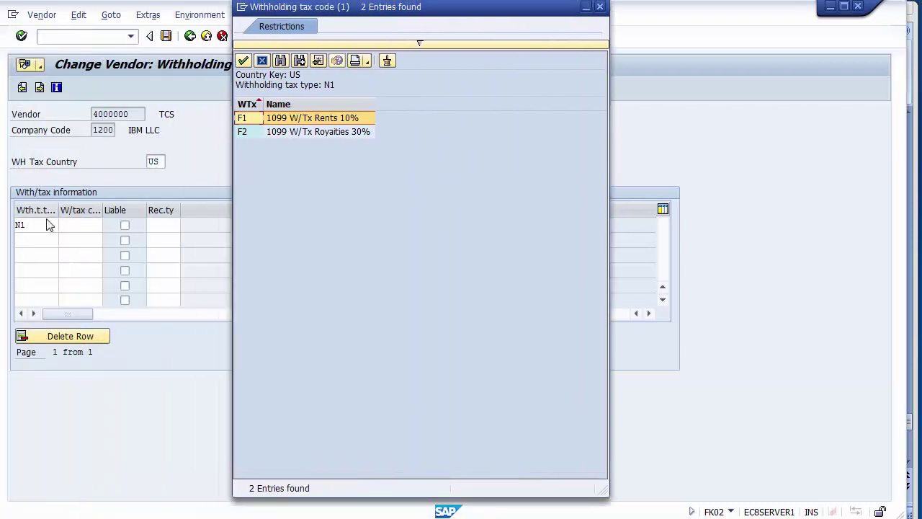
{"action": "left_click", "coordinate": [254, 133]}
{"action": "left_click", "coordinate": [253, 120]}
{"action": "left_click", "coordinate": [311, 122]}
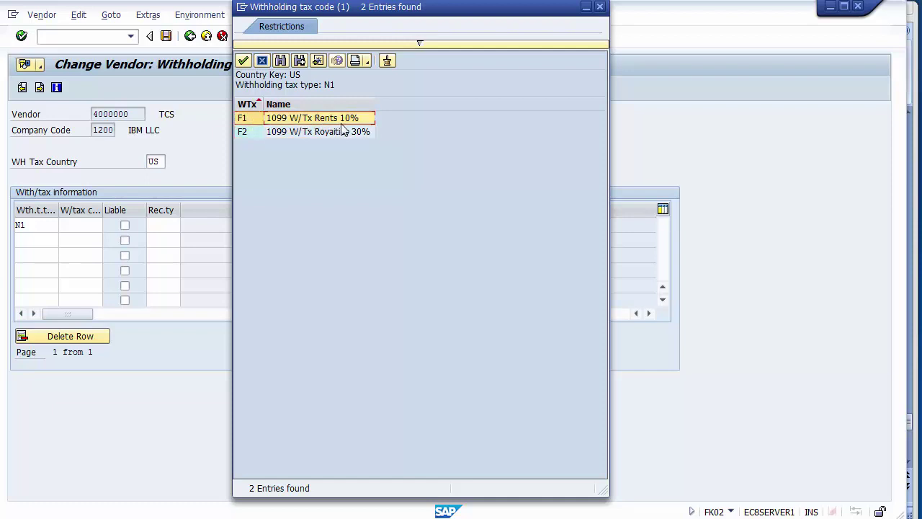
{"action": "left_click", "coordinate": [338, 134]}
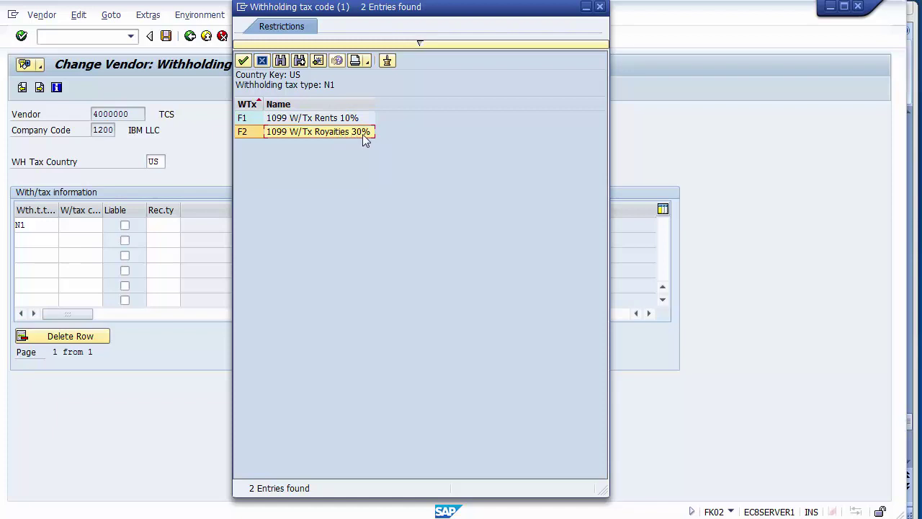
{"action": "left_click", "coordinate": [321, 120]}
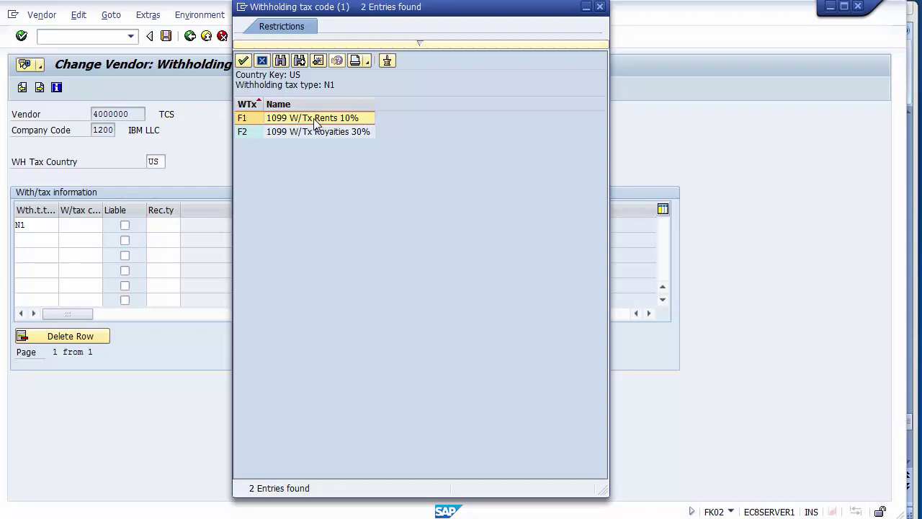
{"action": "double_click", "coordinate": [315, 123]}
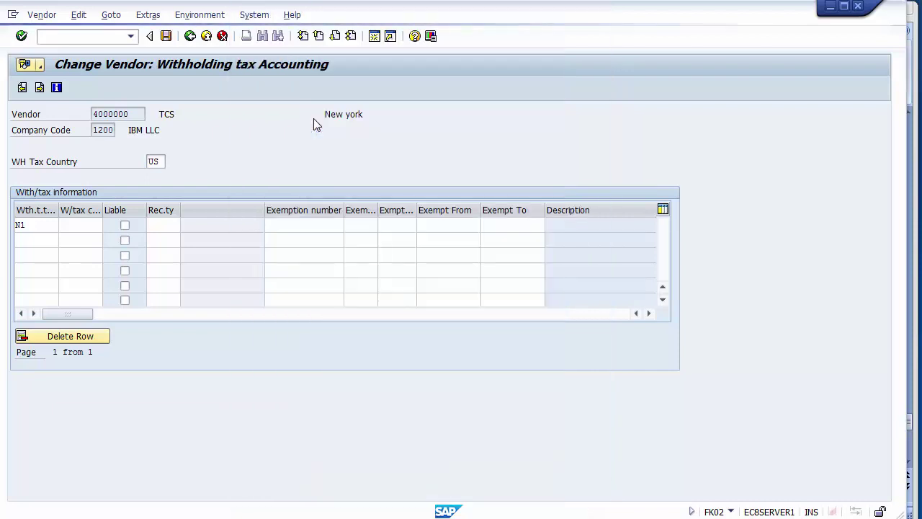
Assign recipient type 01, Individual, to the N1 row of the tax information table
{"action": "left_click", "coordinate": [167, 224]}
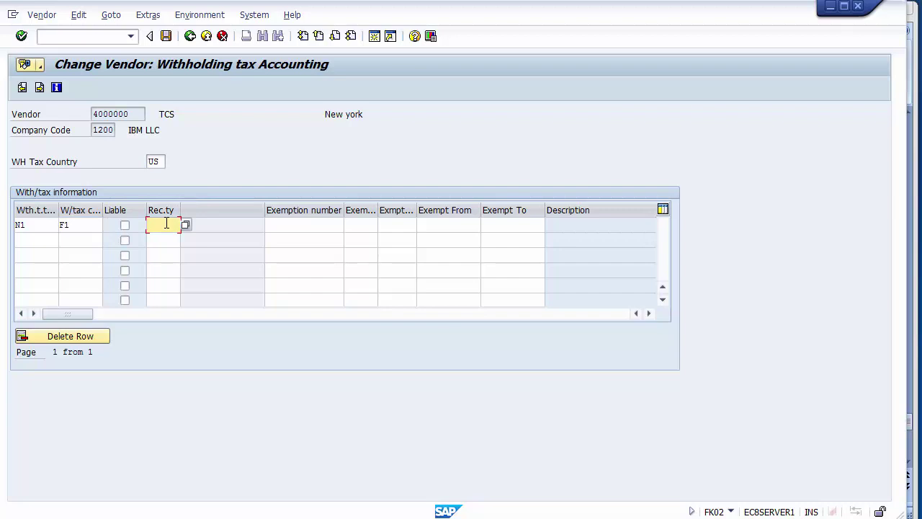
{"action": "left_click", "coordinate": [185, 225]}
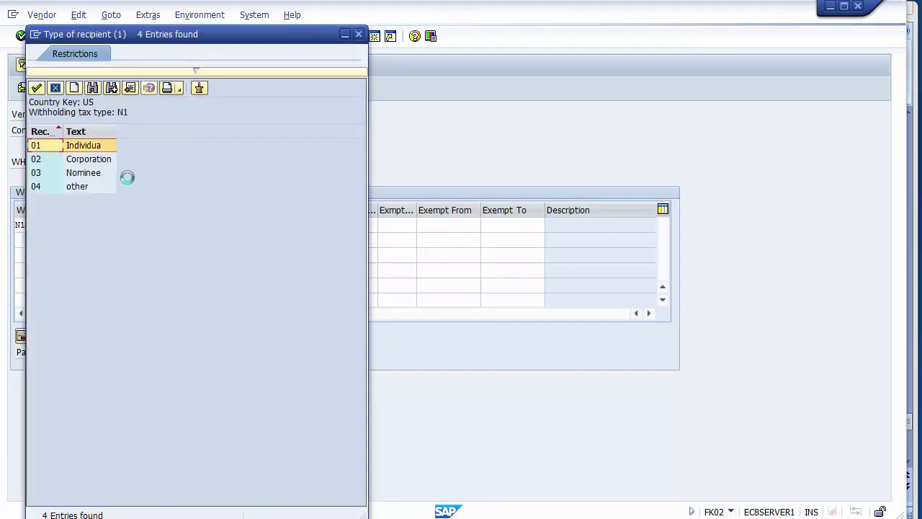
{"action": "left_click_drag", "start_coordinate": [76, 36], "coordinate": [287, 17]}
{"action": "left_click", "coordinate": [298, 140]}
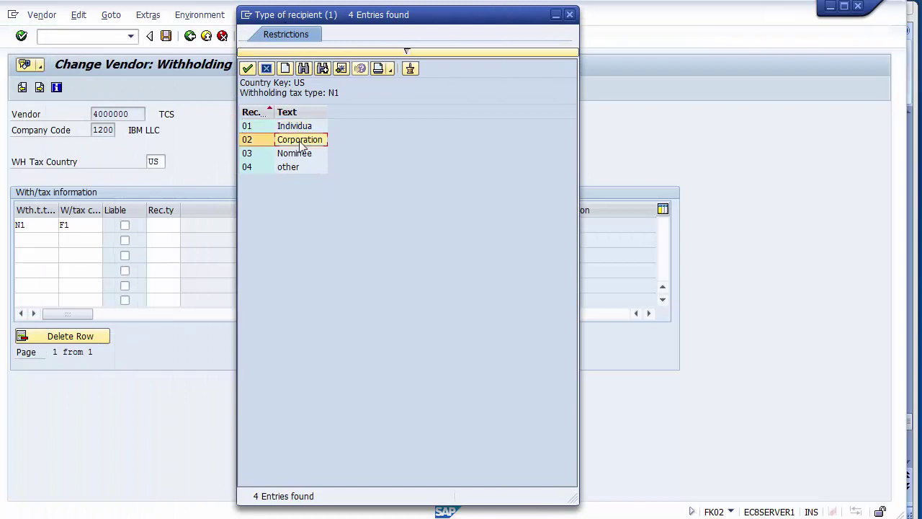
{"action": "left_click", "coordinate": [304, 158]}
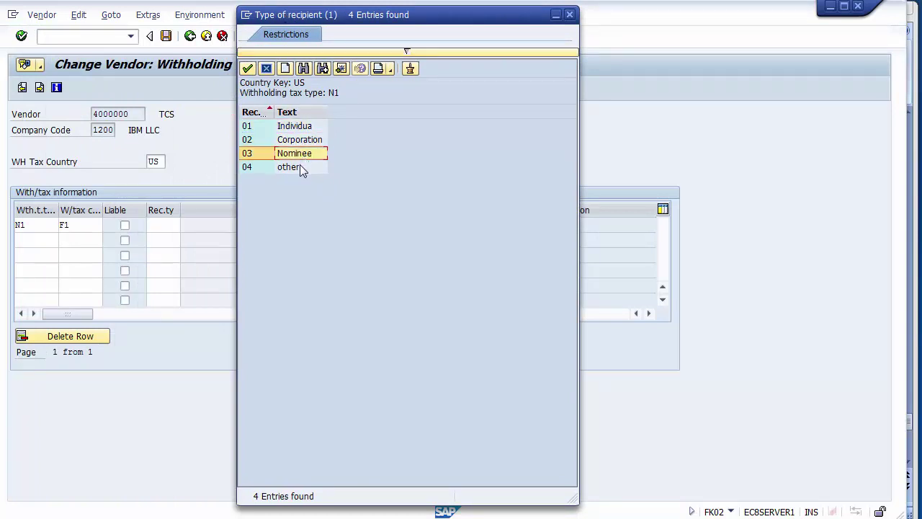
{"action": "left_click", "coordinate": [292, 167]}
{"action": "left_click", "coordinate": [291, 130]}
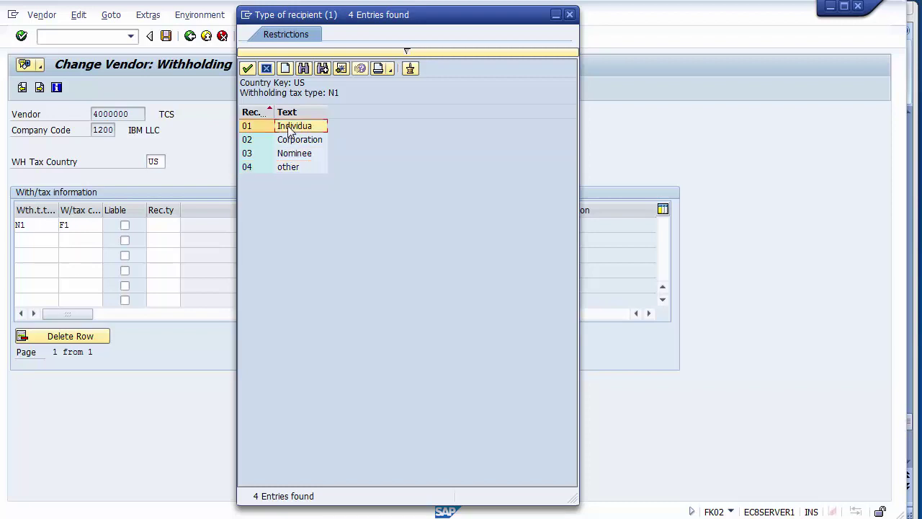
{"action": "double_click", "coordinate": [290, 127]}
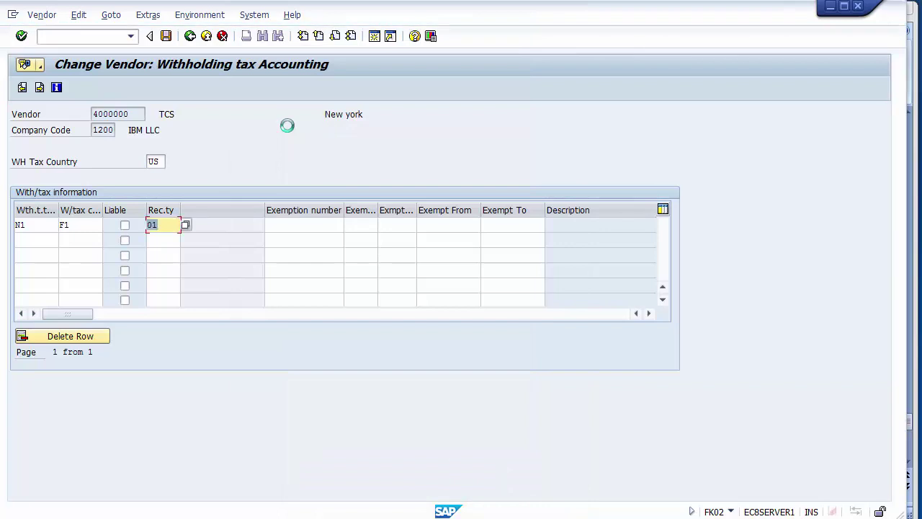
Mark the N1 row as liable and save the vendor's withholding tax changes
{"action": "left_click", "coordinate": [125, 225]}
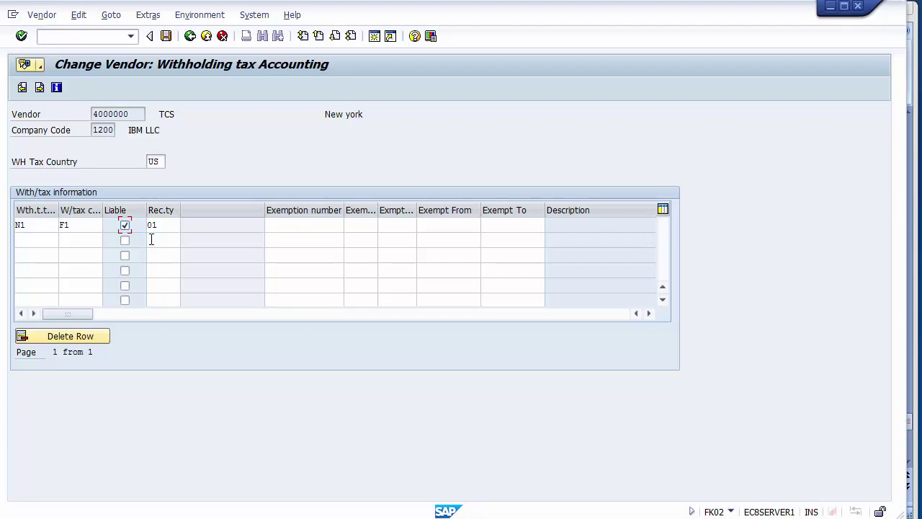
{"action": "left_click", "coordinate": [93, 226]}
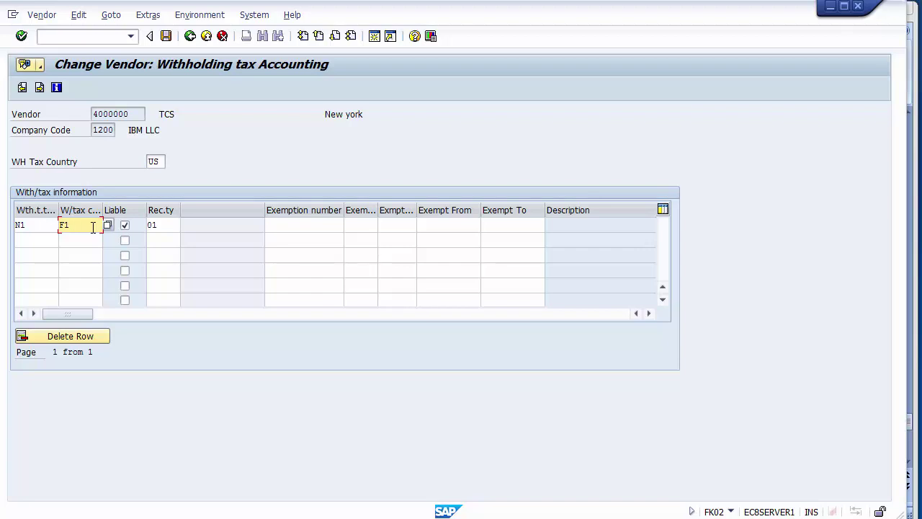
{"action": "left_click", "coordinate": [166, 36]}
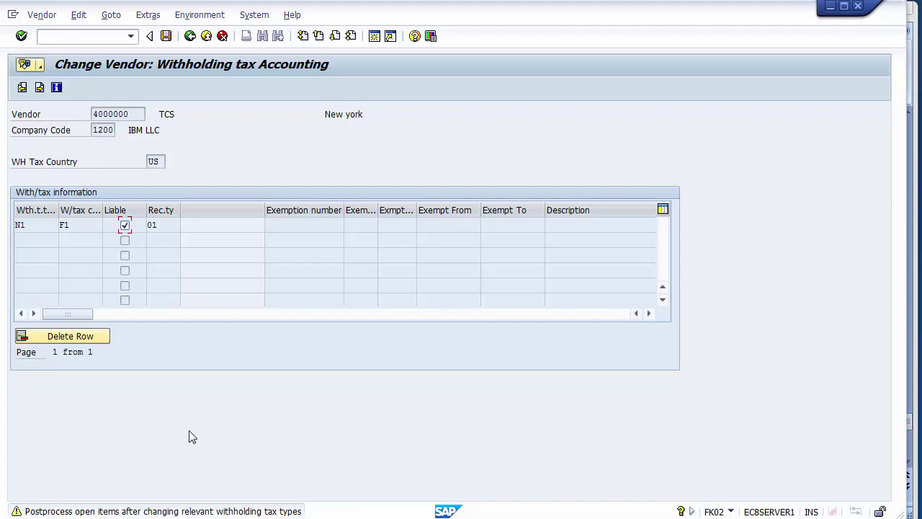
{"action": "key", "text": "Return"}
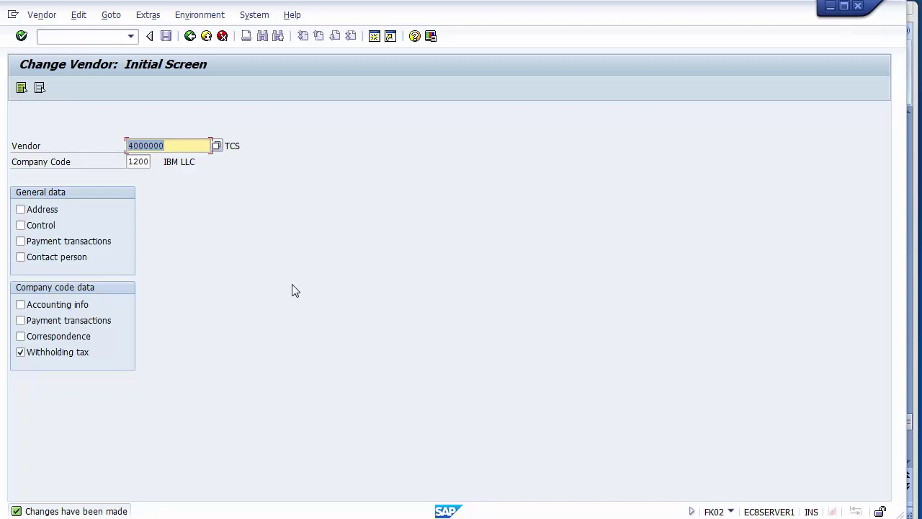
Reopen vendor TCS's withholding tax data and examine the N1 row's description, tax type, tax code and recipient type
{"action": "key", "text": "Return"}
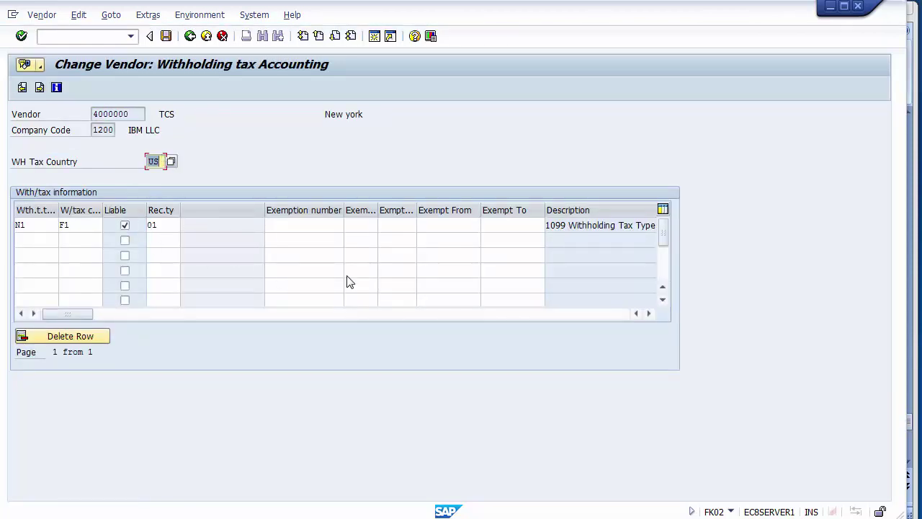
{"action": "left_click", "coordinate": [649, 315]}
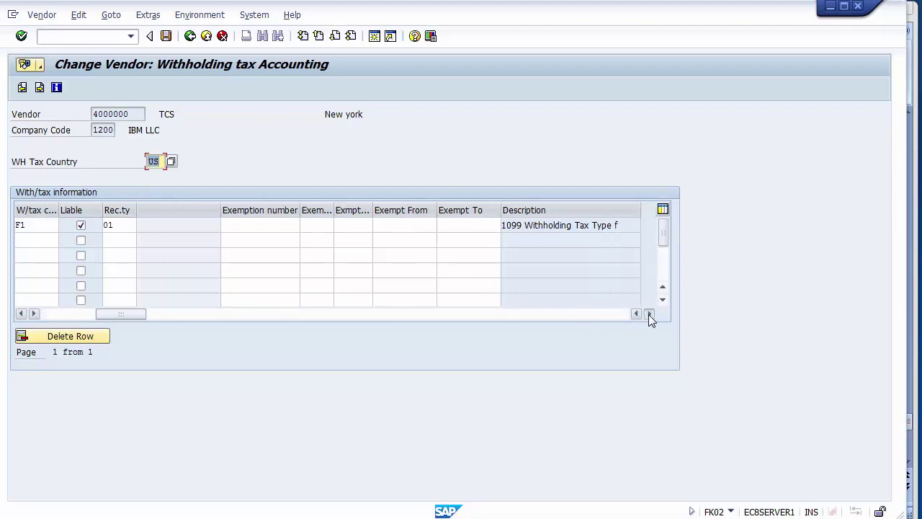
{"action": "left_click", "coordinate": [649, 314]}
{"action": "left_click", "coordinate": [648, 315]}
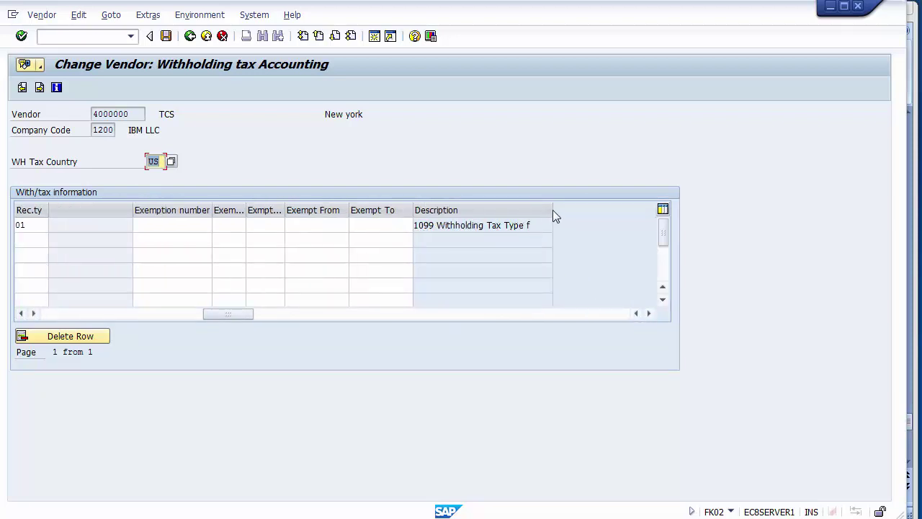
{"action": "left_click_drag", "start_coordinate": [553, 214], "coordinate": [610, 216]}
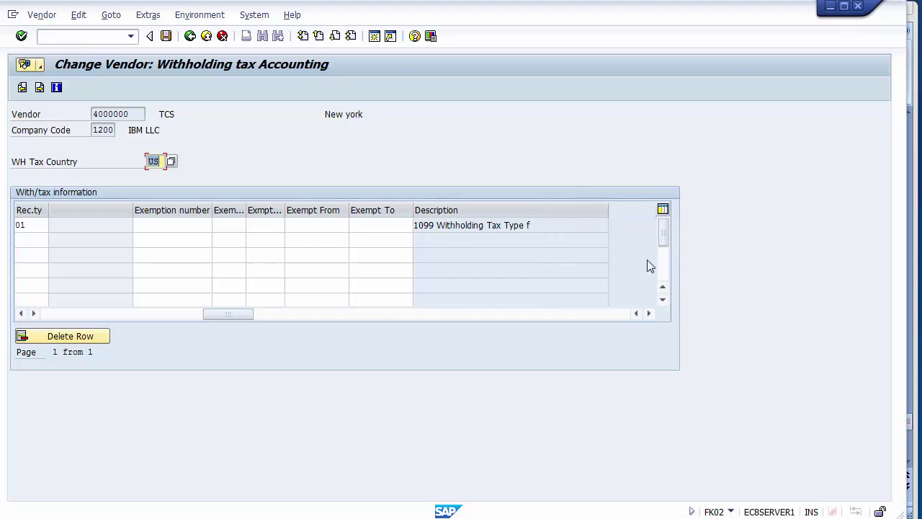
{"action": "left_click_drag", "start_coordinate": [231, 313], "coordinate": [40, 302]}
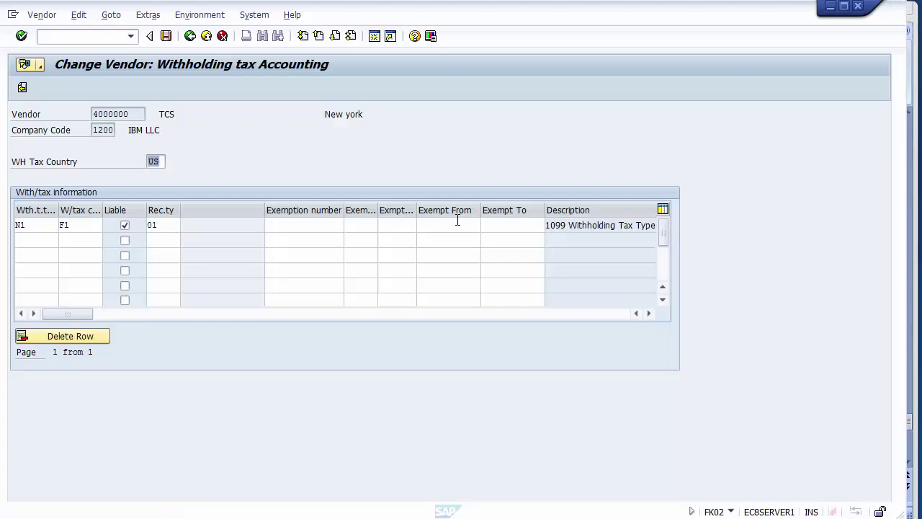
{"action": "left_click", "coordinate": [33, 223]}
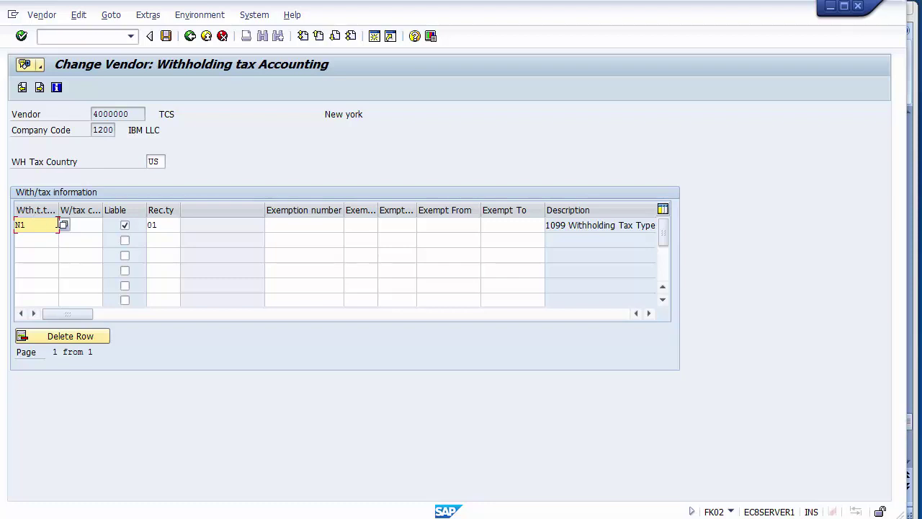
{"action": "left_click", "coordinate": [86, 225]}
{"action": "type", "text": "F1"}
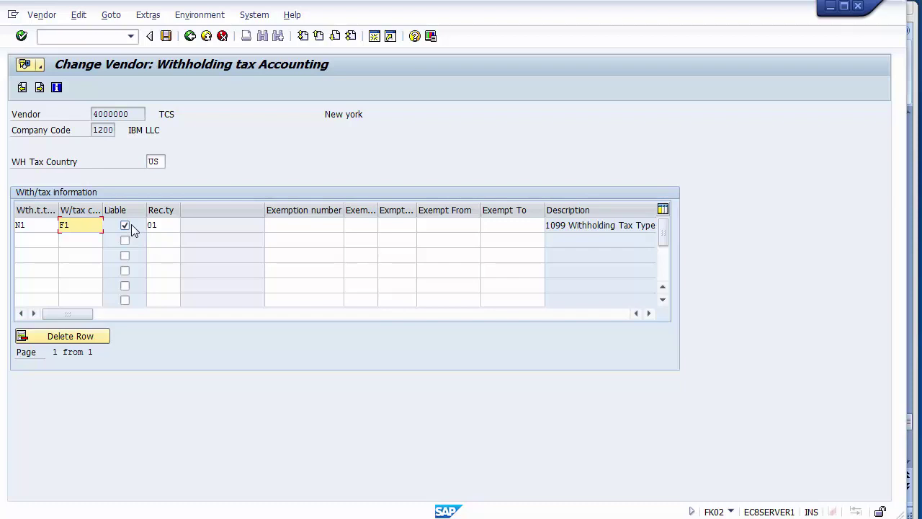
{"action": "left_click", "coordinate": [164, 225]}
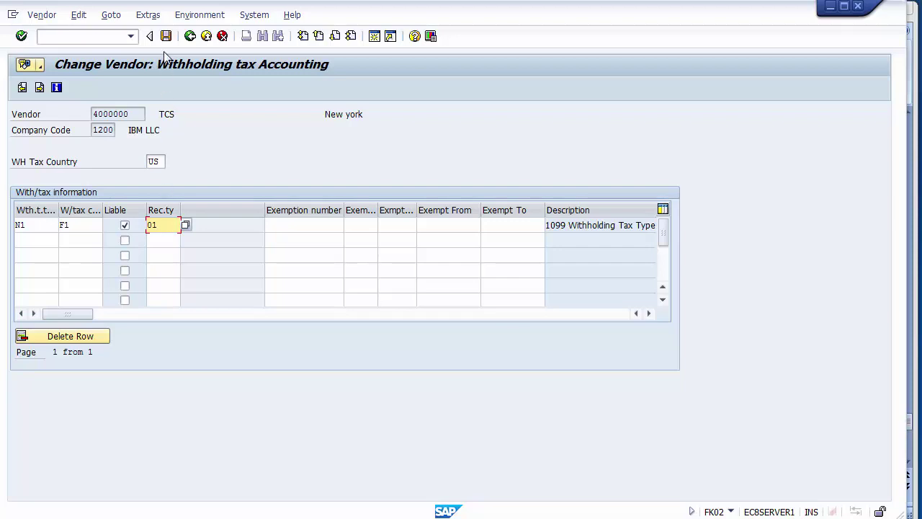
Leave vendor maintenance and open transaction FB60 for entering a vendor invoice
{"action": "left_click", "coordinate": [187, 40]}
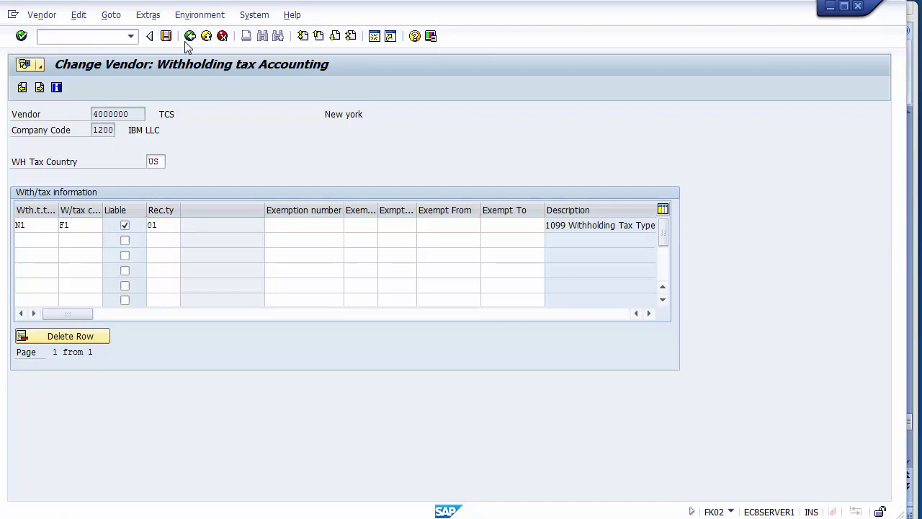
{"action": "left_click", "coordinate": [187, 40]}
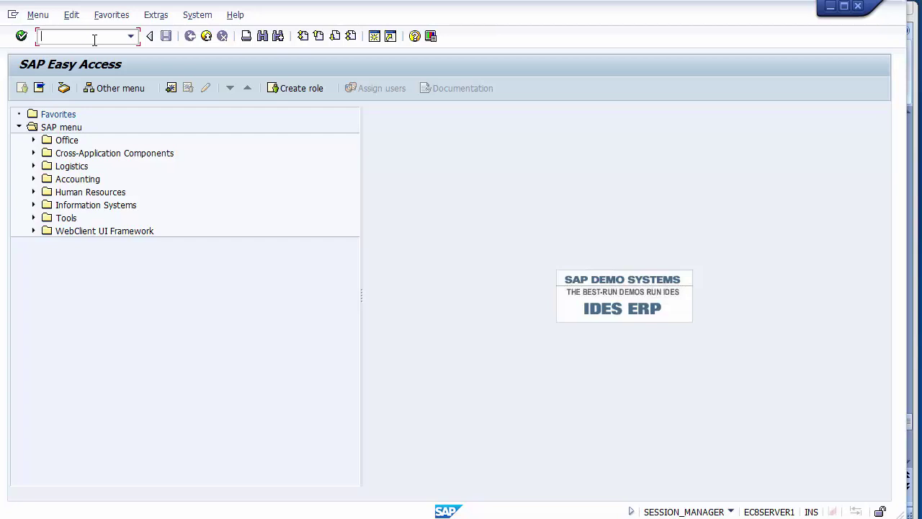
{"action": "type", "text": "b03"}
{"action": "key", "text": "Return"}
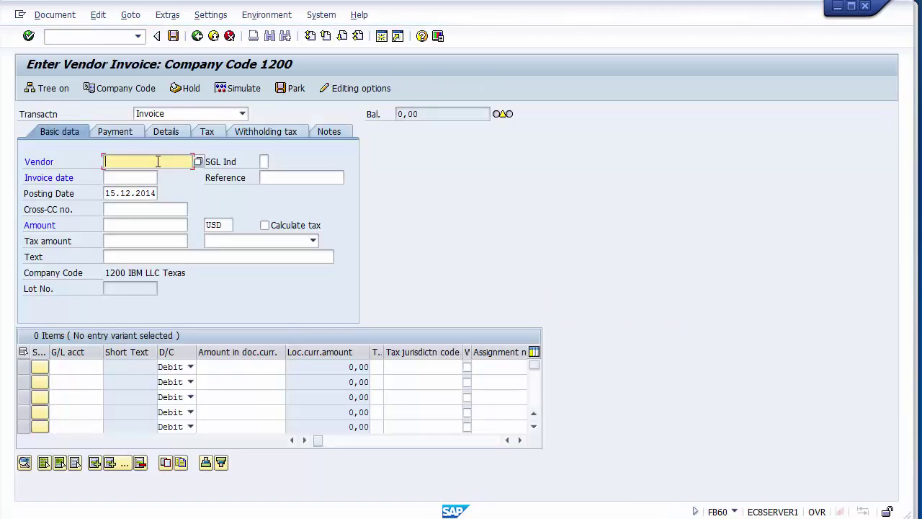
Search for US vendors in company code 1200 and choose TCS as the invoice vendor
{"action": "left_click", "coordinate": [198, 162]}
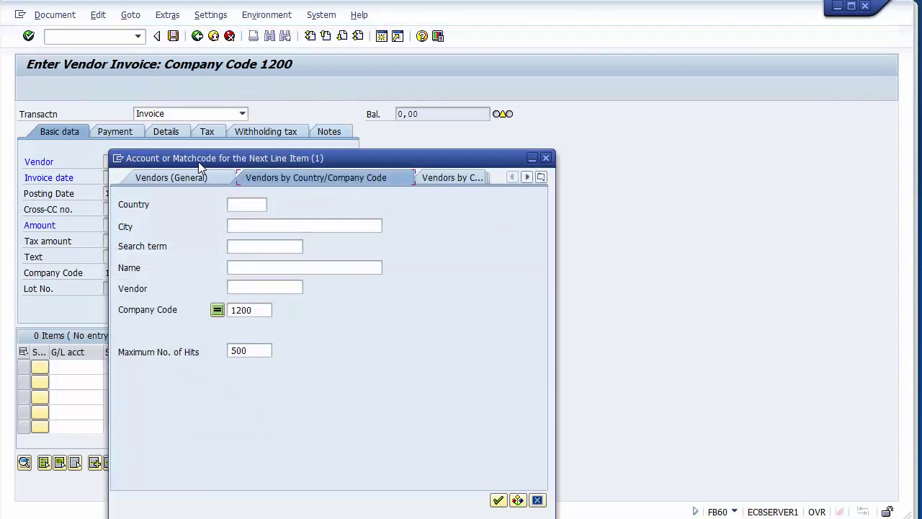
{"action": "left_click", "coordinate": [498, 500]}
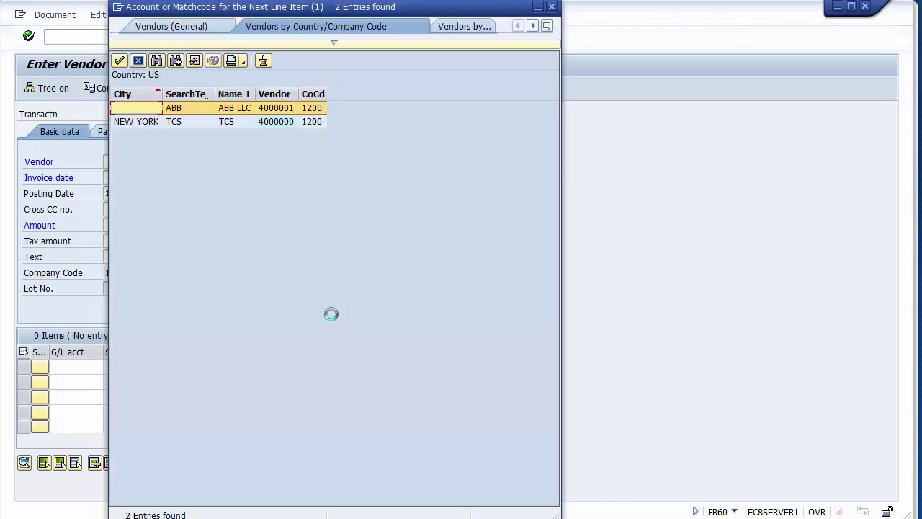
{"action": "left_click", "coordinate": [276, 122]}
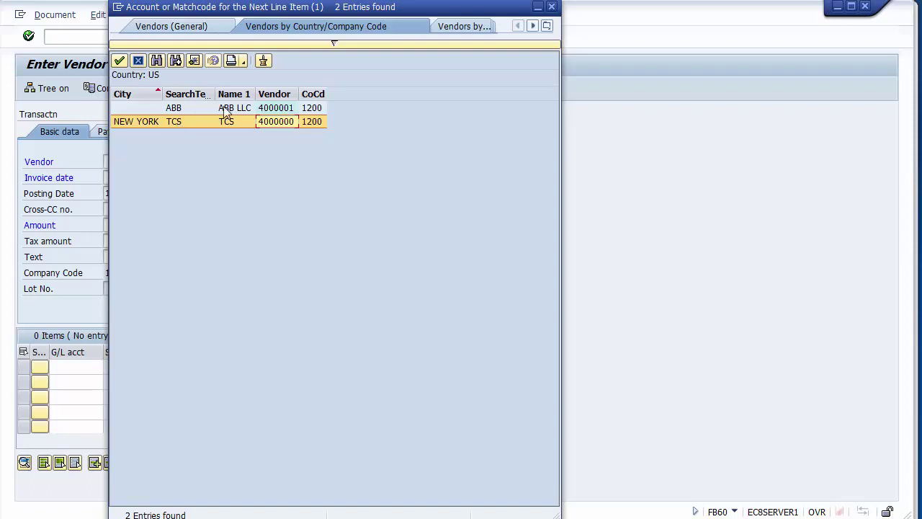
{"action": "double_click", "coordinate": [274, 122]}
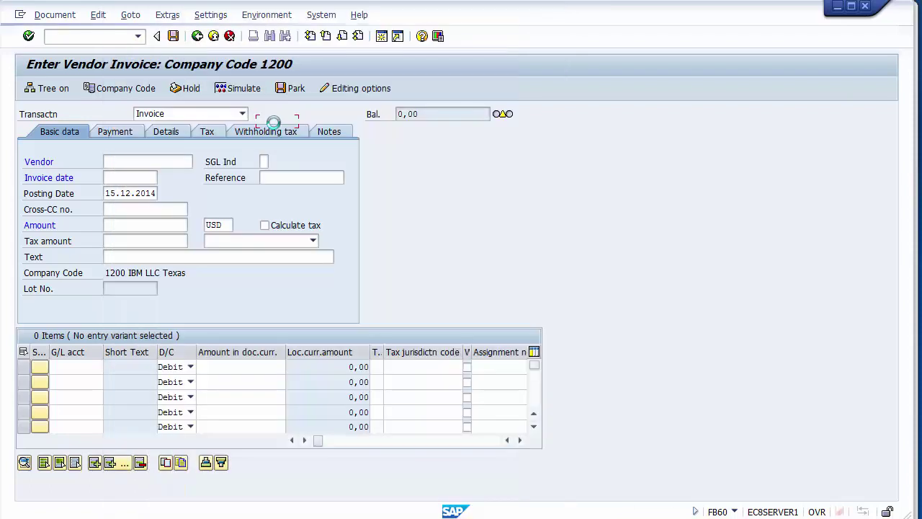
Set both the invoice date and the posting date to 01.12.2014
{"action": "left_click", "coordinate": [124, 177]}
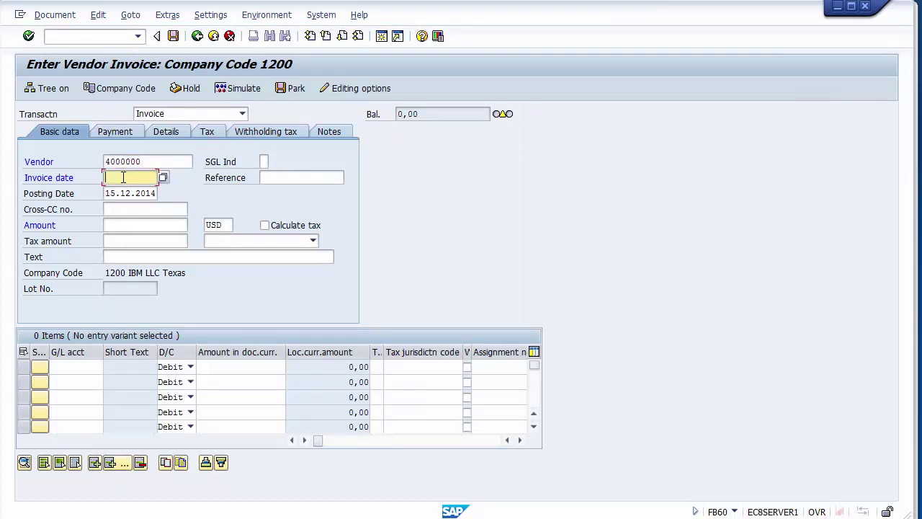
{"action": "type", "text": "01.12.2014"}
{"action": "key", "text": "Tab"}
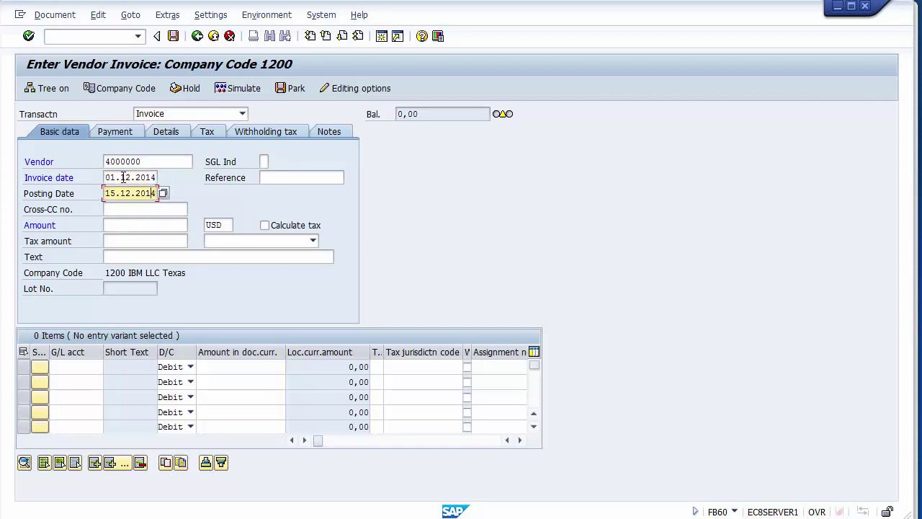
{"action": "type", "text": "01"}
Enter T201 as the invoice reference and 15000 USD as the invoice amount
{"action": "left_click", "coordinate": [282, 174]}
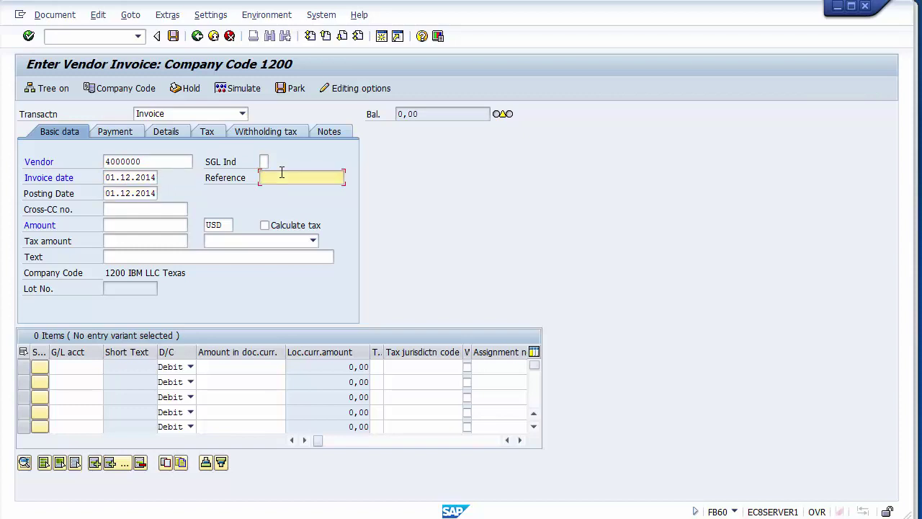
{"action": "type", "text": "T201"}
{"action": "left_click", "coordinate": [137, 228]}
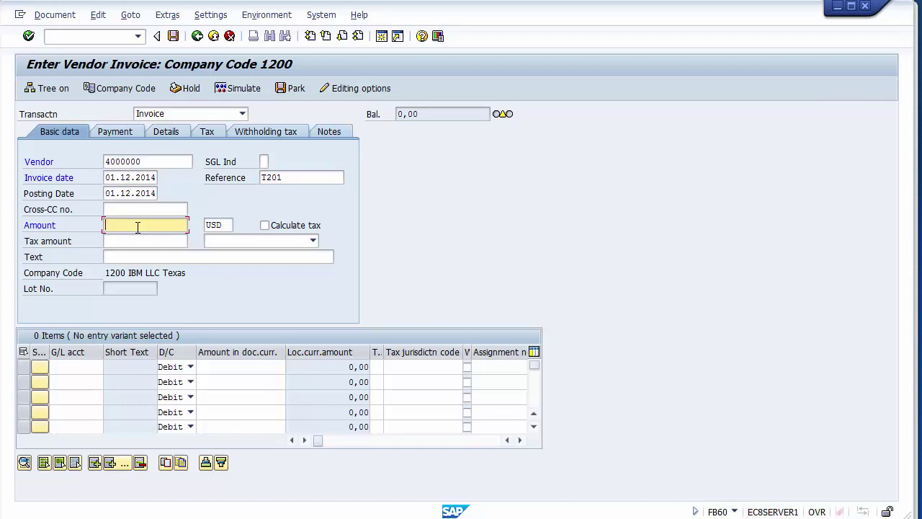
{"action": "type", "text": "15000"}
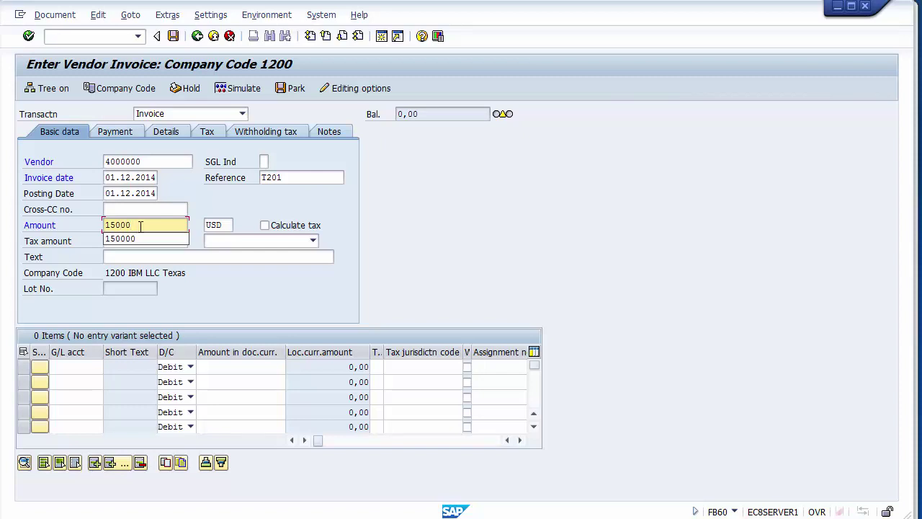
Enter "Invoice posting with WHT" as the invoice text, reusing the previously entered value
{"action": "left_click", "coordinate": [215, 255]}
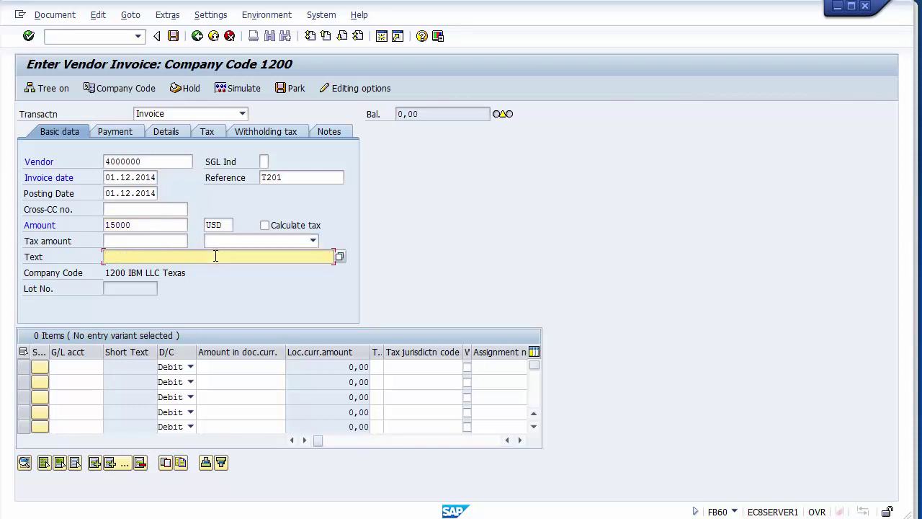
{"action": "key", "text": "Down"}
{"action": "key", "text": "Return"}
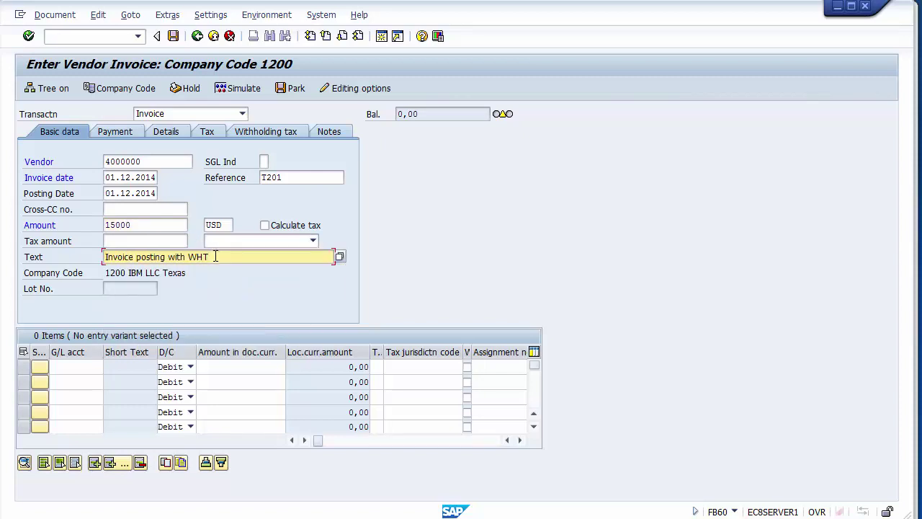
{"action": "key", "text": "BackSpace"}
{"action": "key", "text": "BackSpace"}
{"action": "key", "text": "BackSpace"}
{"action": "key", "text": "BackSpace"}
{"action": "key", "text": "BackSpace"}
{"action": "key", "text": "BackSpace"}
{"action": "key", "text": "BackSpace"}
{"action": "key", "text": "BackSpace"}
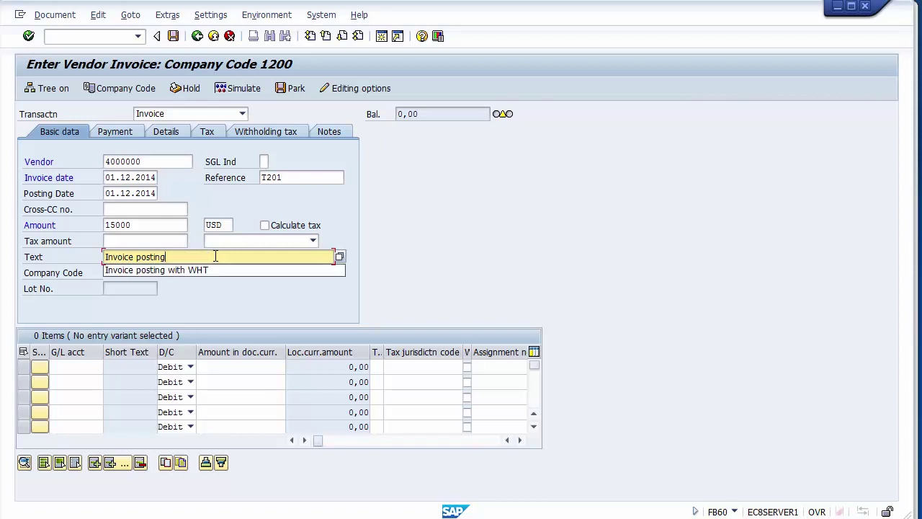
{"action": "key", "text": "Down"}
{"action": "key", "text": "Return"}
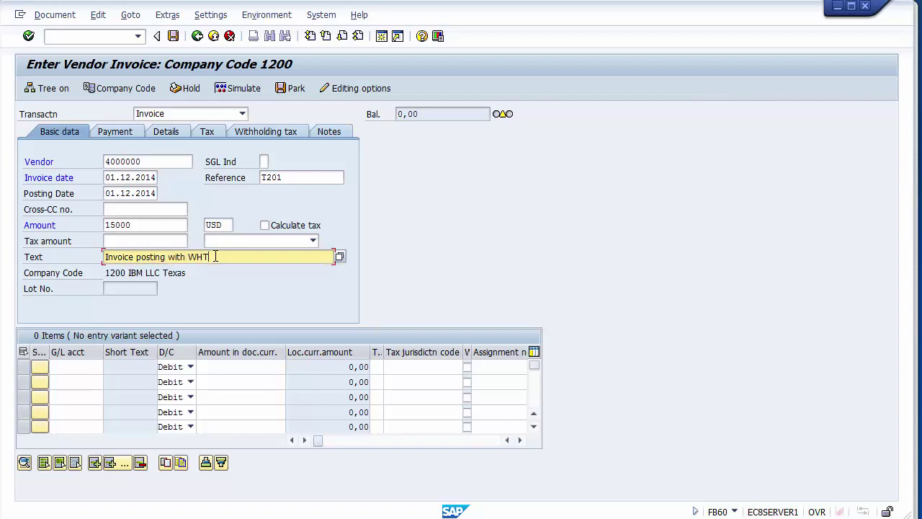
Look up the G/L accounts of company code 1200 and assign the Purchase Account to the first line item
{"action": "left_click", "coordinate": [76, 369]}
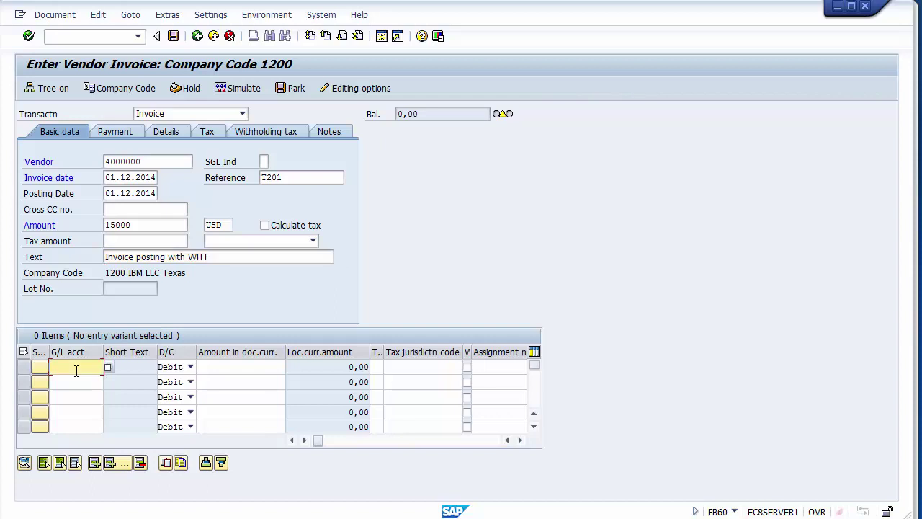
{"action": "left_click", "coordinate": [76, 369]}
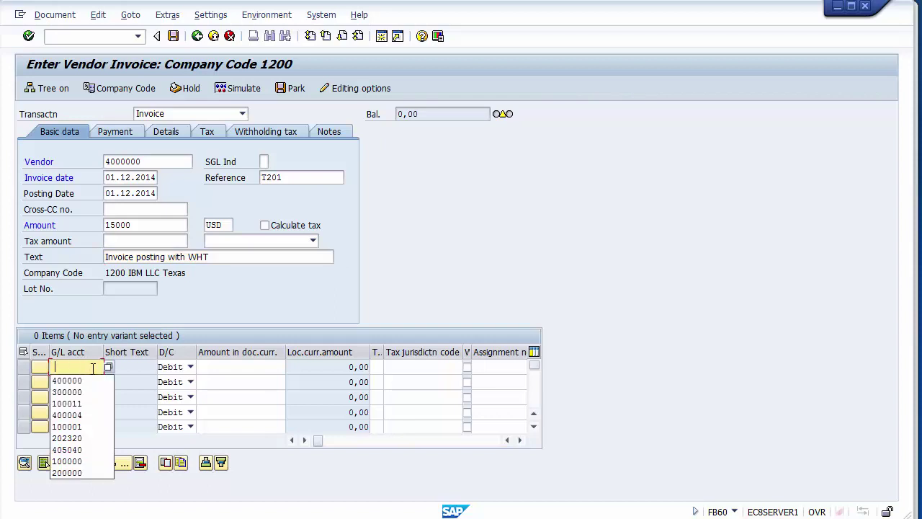
{"action": "left_click", "coordinate": [108, 368]}
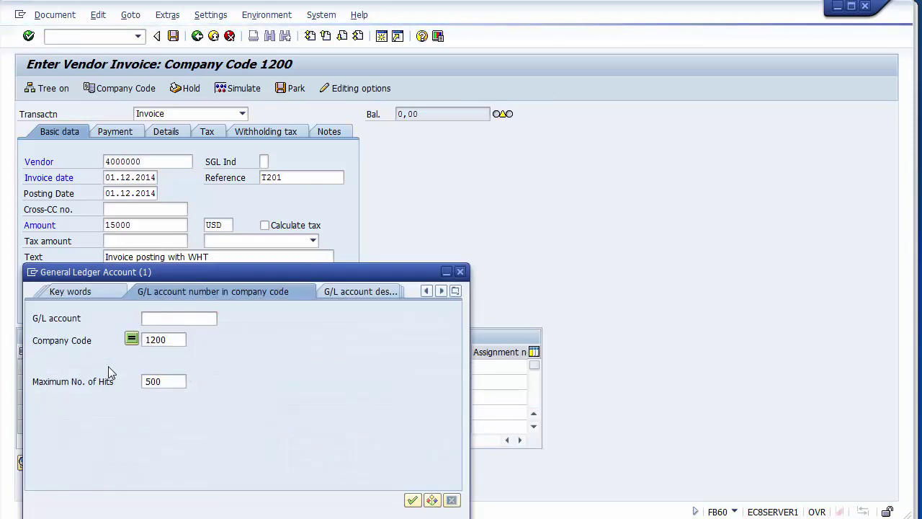
{"action": "key", "text": "Return"}
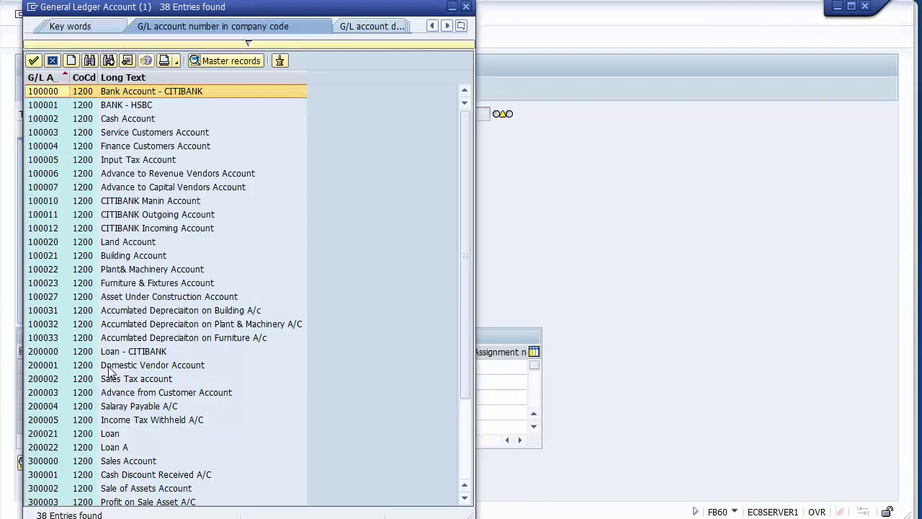
{"action": "left_click", "coordinate": [114, 447]}
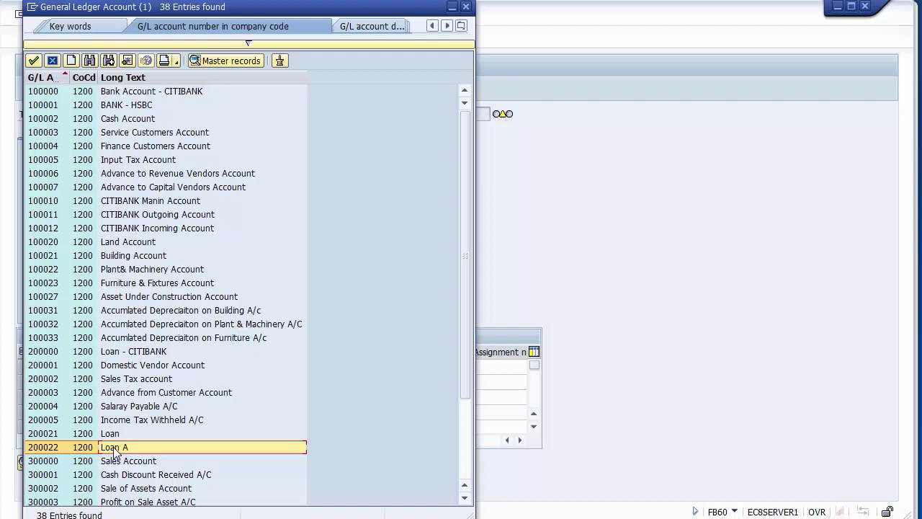
{"action": "key", "text": "ctrl+End"}
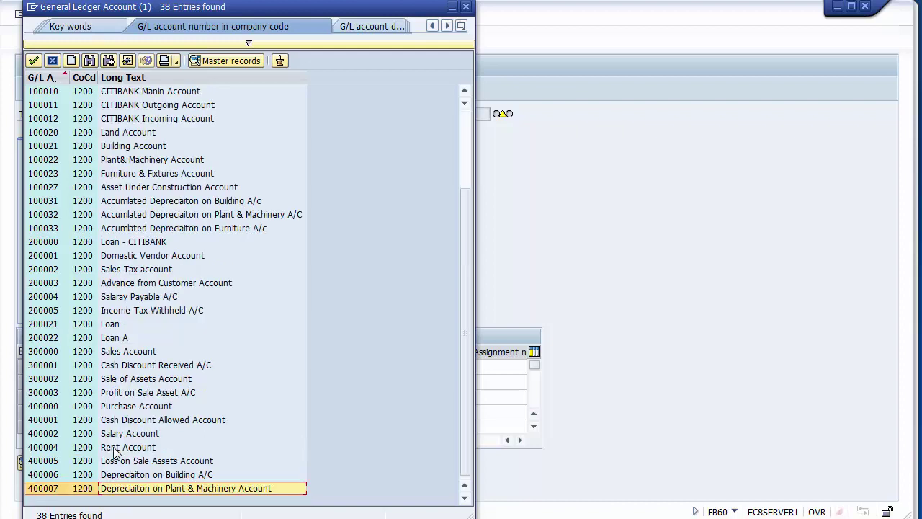
{"action": "left_click", "coordinate": [128, 407]}
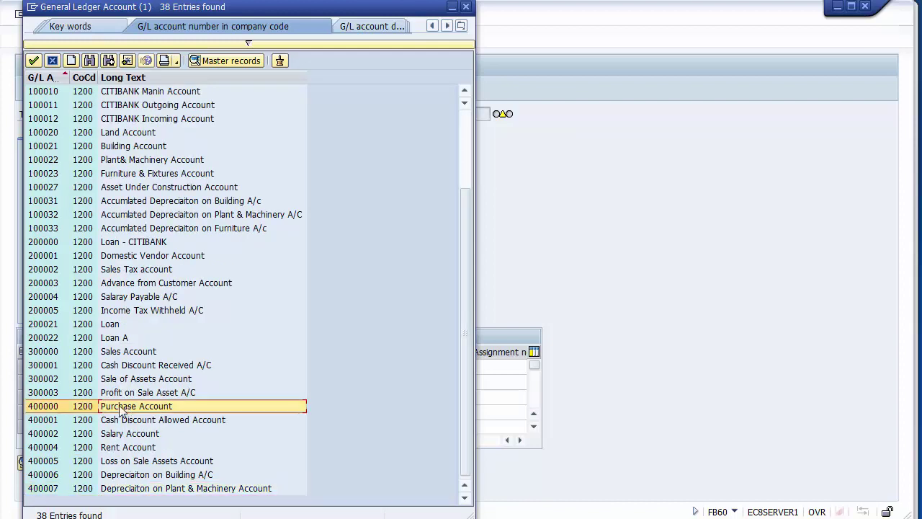
{"action": "double_click", "coordinate": [75, 406]}
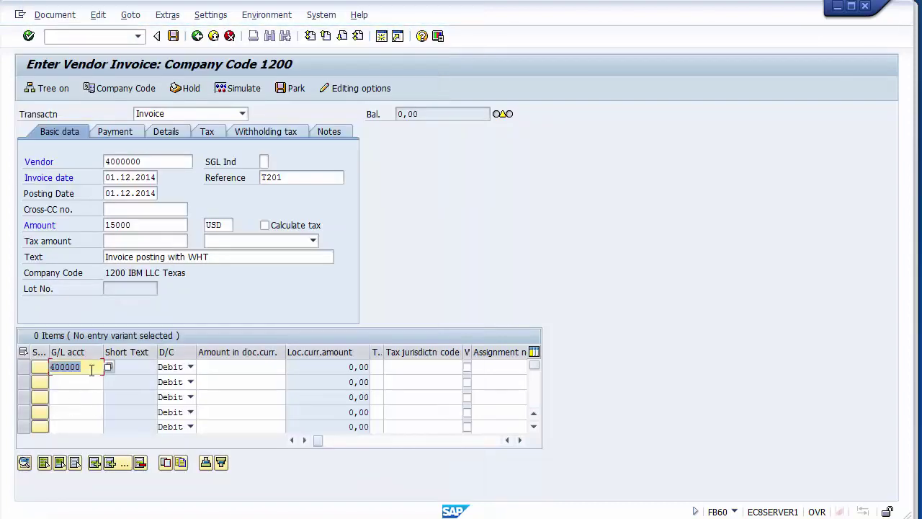
Enter 15000 as the document currency amount of the purchase line item
{"action": "left_click", "coordinate": [211, 367]}
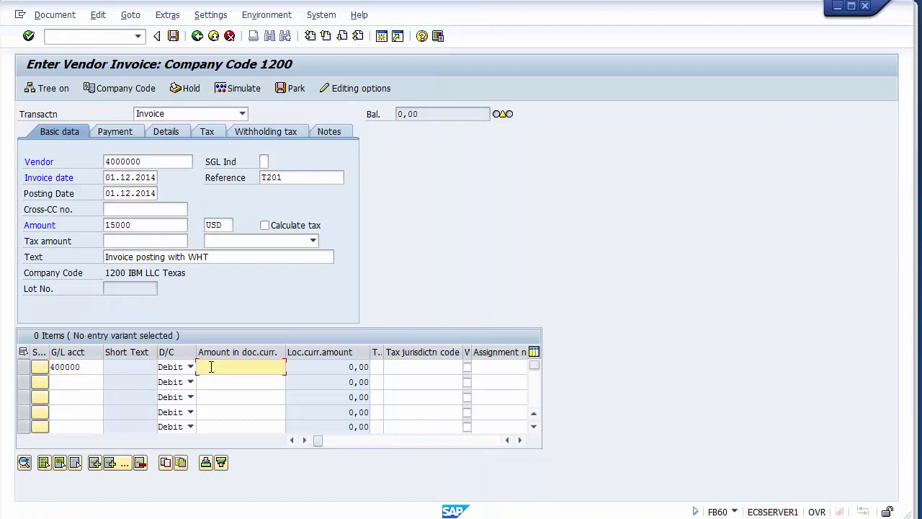
{"action": "left_click", "coordinate": [211, 367]}
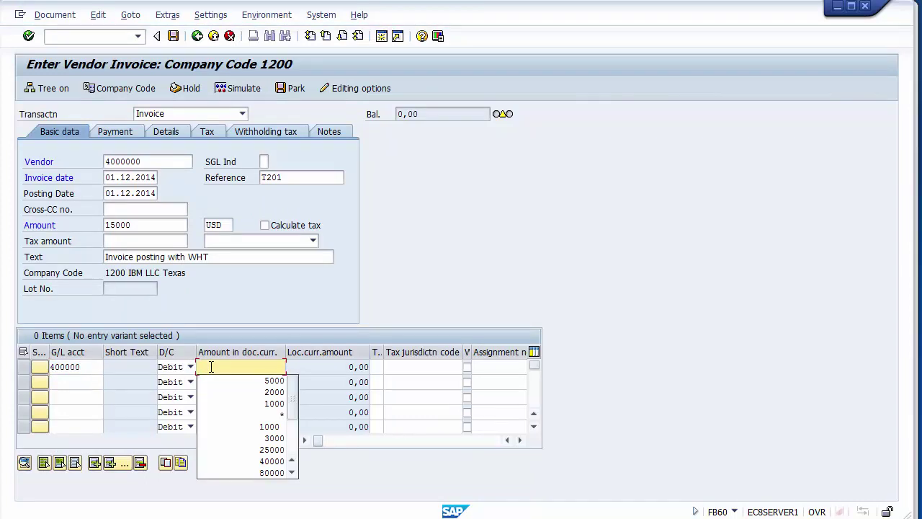
{"action": "key", "text": "Escape"}
{"action": "type", "text": "15000"}
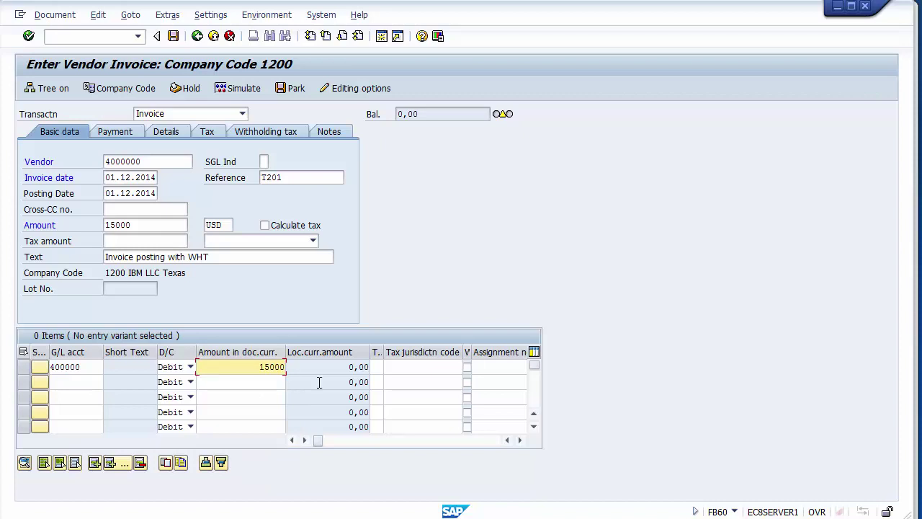
Assign tax code V8, input tax charged to the company (8%), to the purchase line item
{"action": "left_click", "coordinate": [382, 367]}
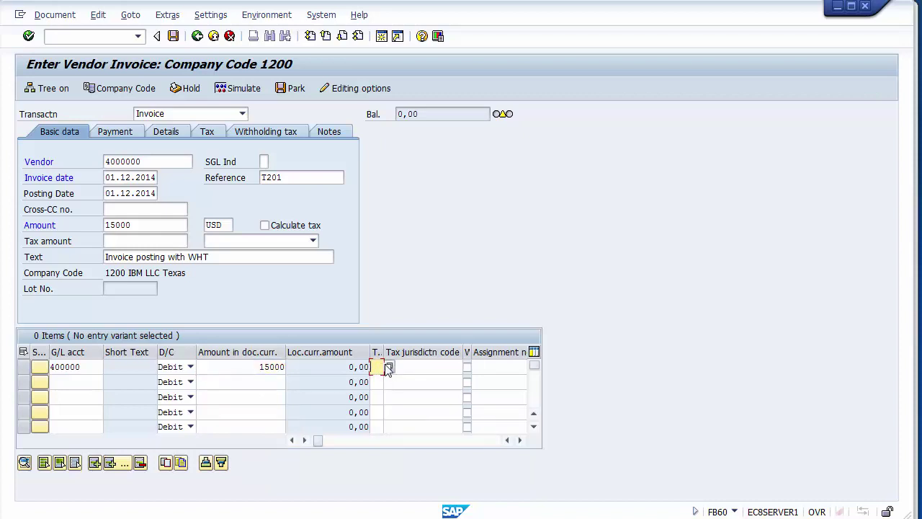
{"action": "left_click", "coordinate": [389, 367]}
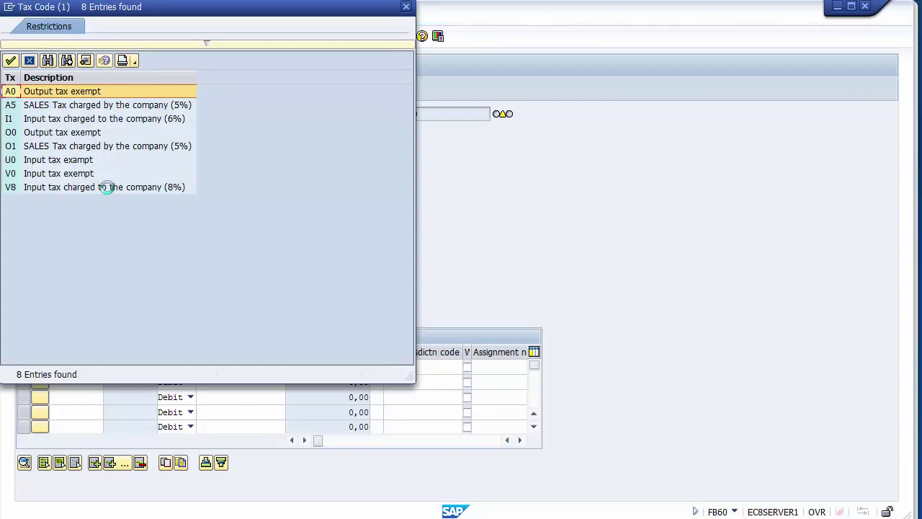
{"action": "left_click", "coordinate": [63, 188]}
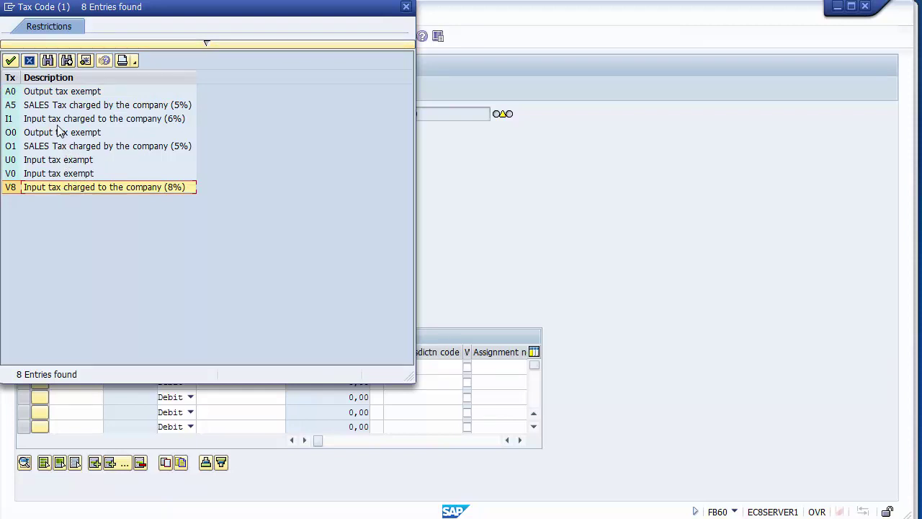
{"action": "double_click", "coordinate": [39, 187]}
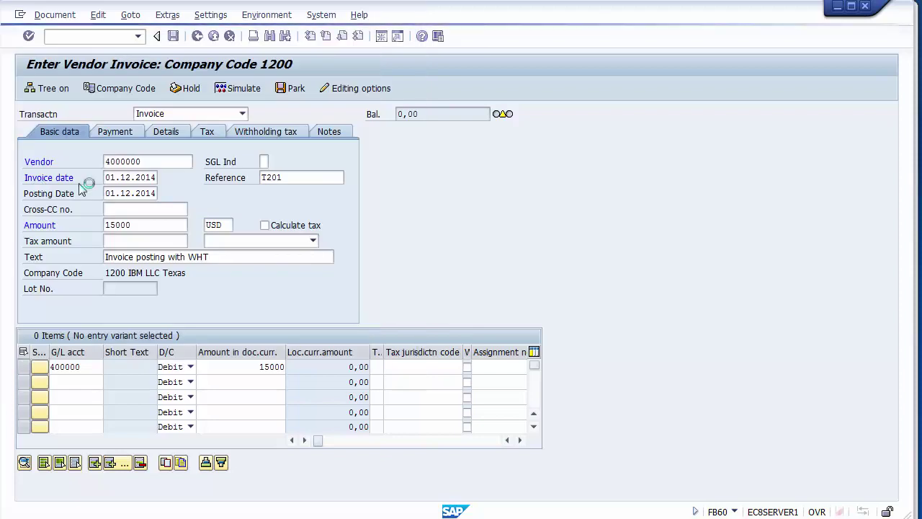
Find the tax jurisdictions for state TX and assign TXUSAAUST (Austin, Texas) to the purchase line item
{"action": "left_click", "coordinate": [411, 365]}
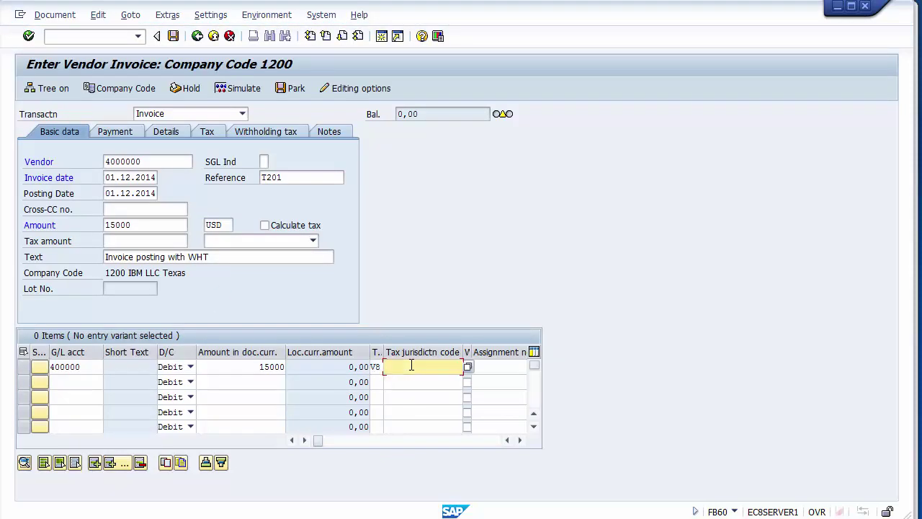
{"action": "left_click", "coordinate": [467, 366]}
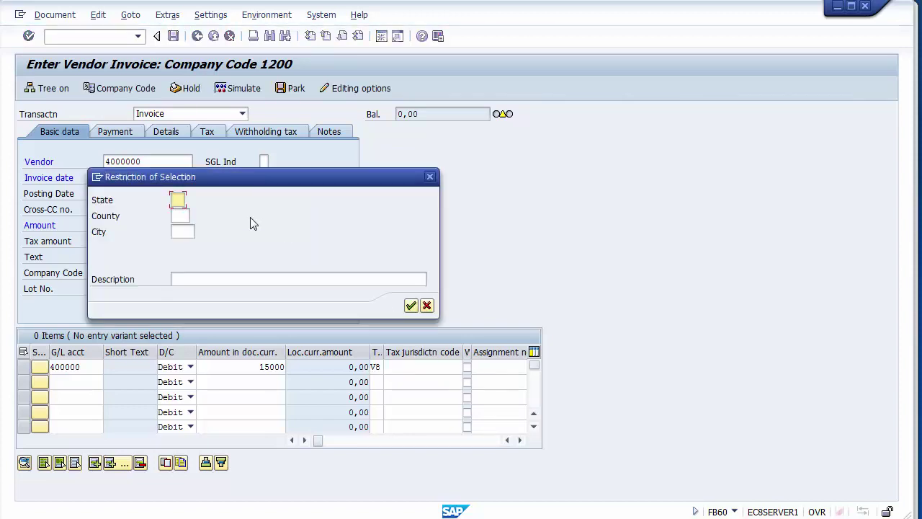
{"action": "key", "text": "BackSpace"}
{"action": "key", "text": "Down"}
{"action": "key", "text": "Return"}
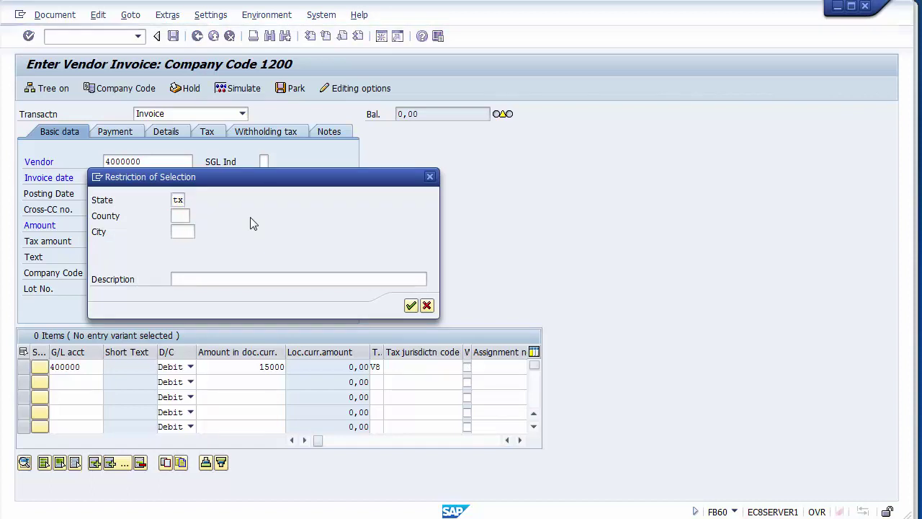
{"action": "key", "text": "Return"}
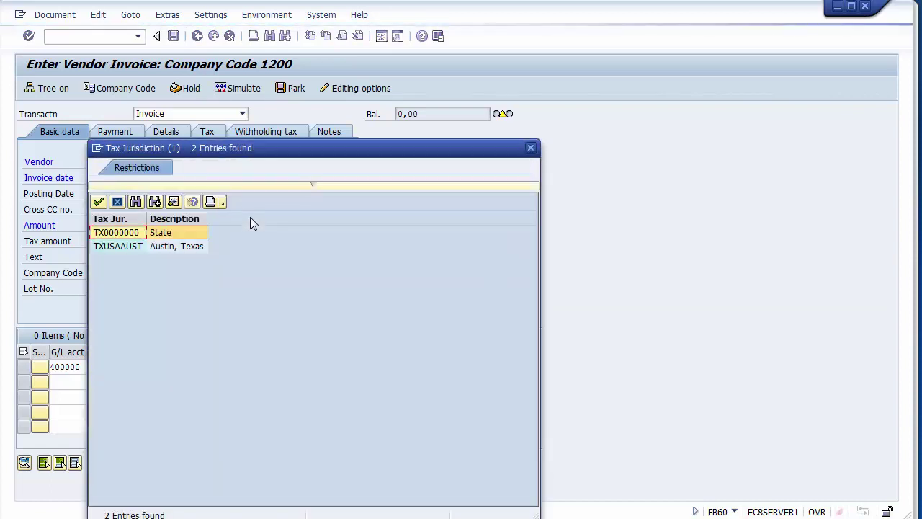
{"action": "left_click", "coordinate": [122, 248]}
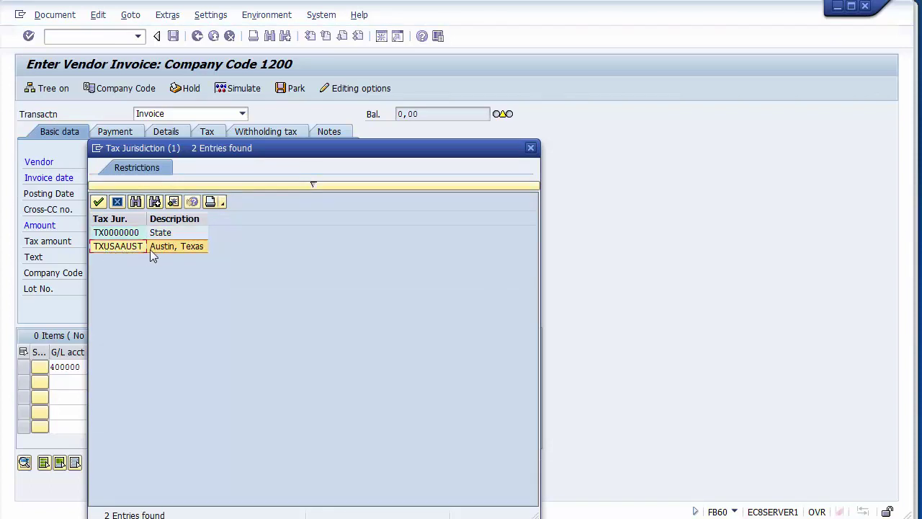
{"action": "double_click", "coordinate": [155, 249]}
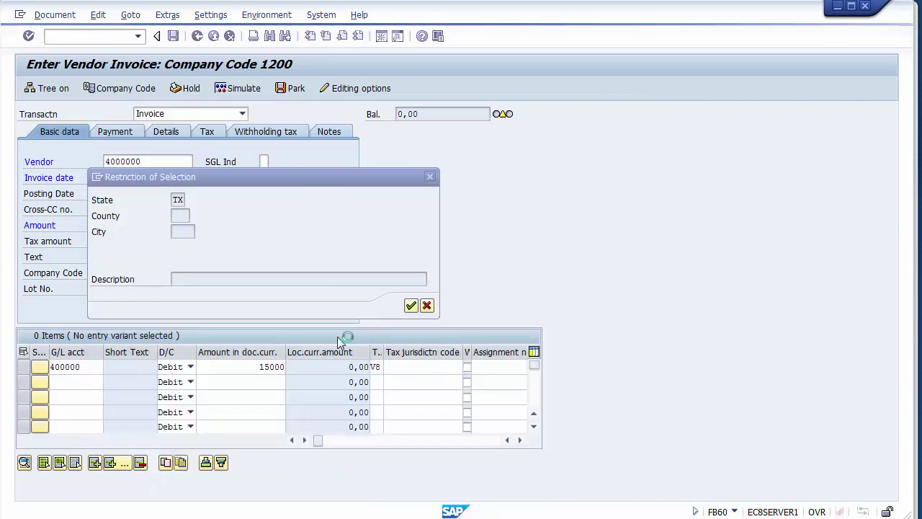
Assign business area 1230 (Product 3) to the purchase line item
{"action": "left_click", "coordinate": [495, 366]}
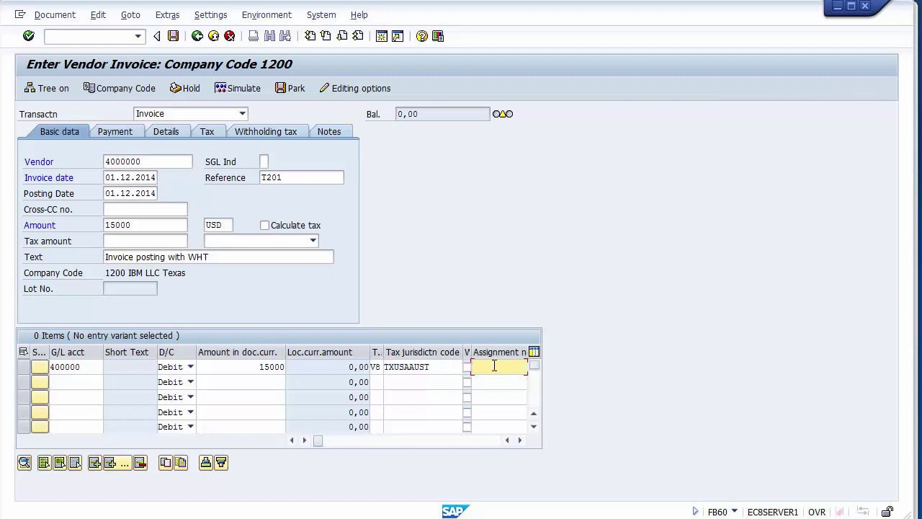
{"action": "key", "text": "Tab"}
{"action": "key", "text": "Tab"}
{"action": "key", "text": "Tab"}
{"action": "key", "text": "Tab"}
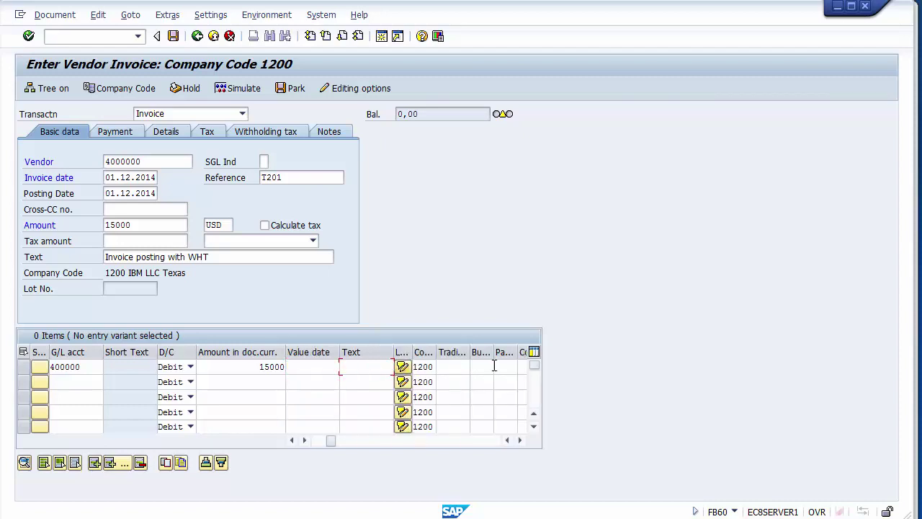
{"action": "key", "text": "Tab"}
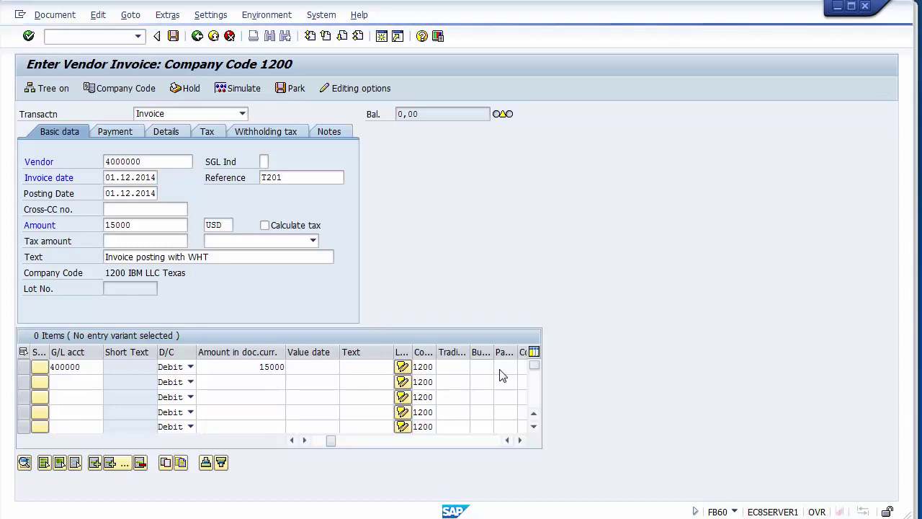
{"action": "key", "text": "F4"}
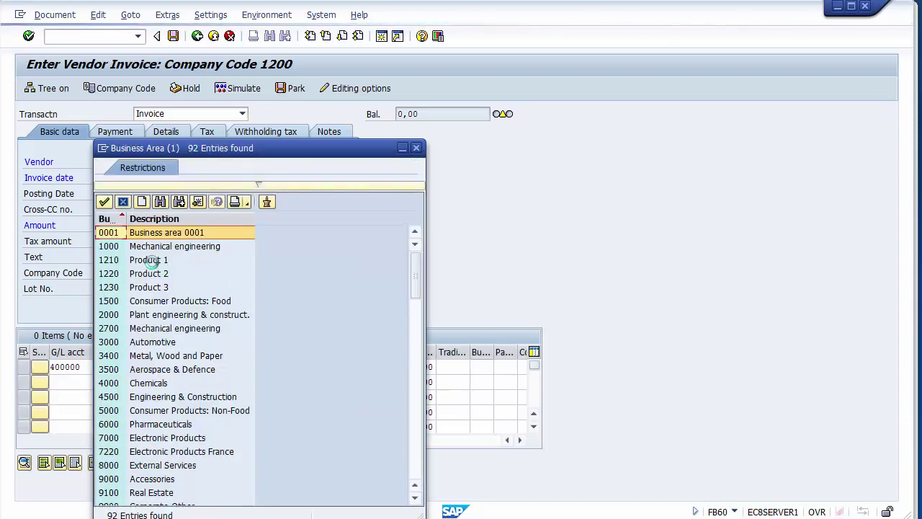
{"action": "left_click", "coordinate": [151, 261]}
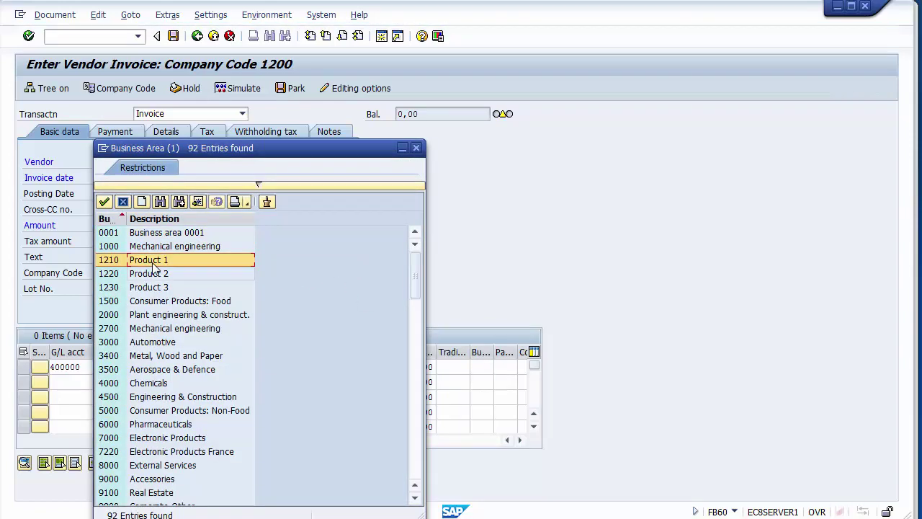
{"action": "left_click", "coordinate": [154, 272]}
{"action": "key", "text": "Up"}
{"action": "key", "text": "Down"}
{"action": "key", "text": "Down"}
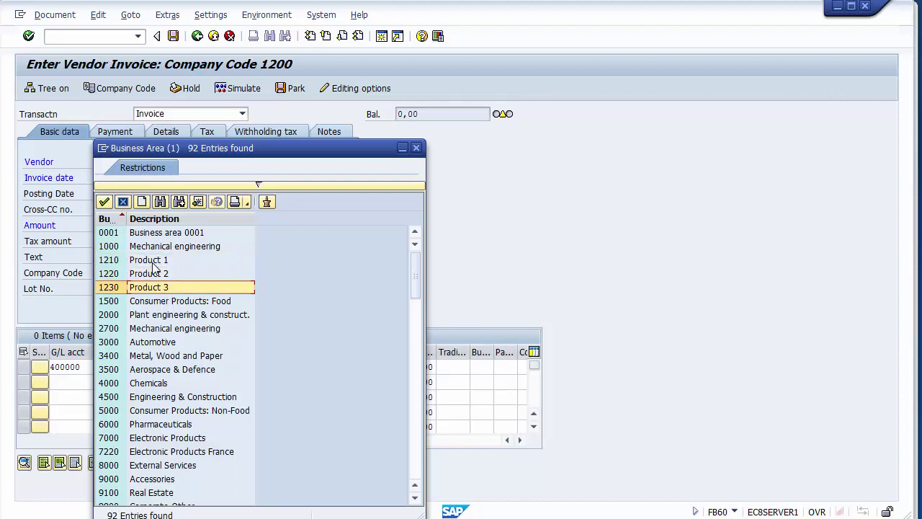
{"action": "key", "text": "Return"}
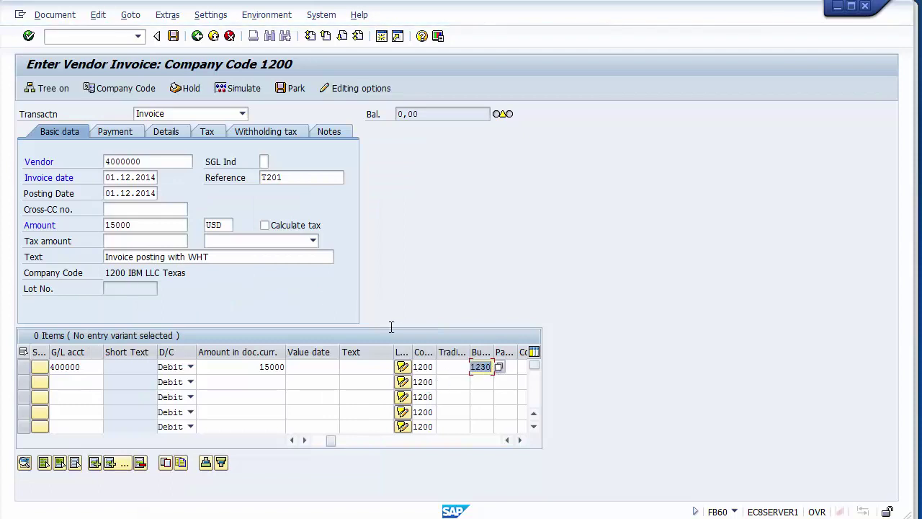
Open the invoice's withholding tax details, acknowledging the system messages on the way
{"action": "left_click", "coordinate": [252, 134]}
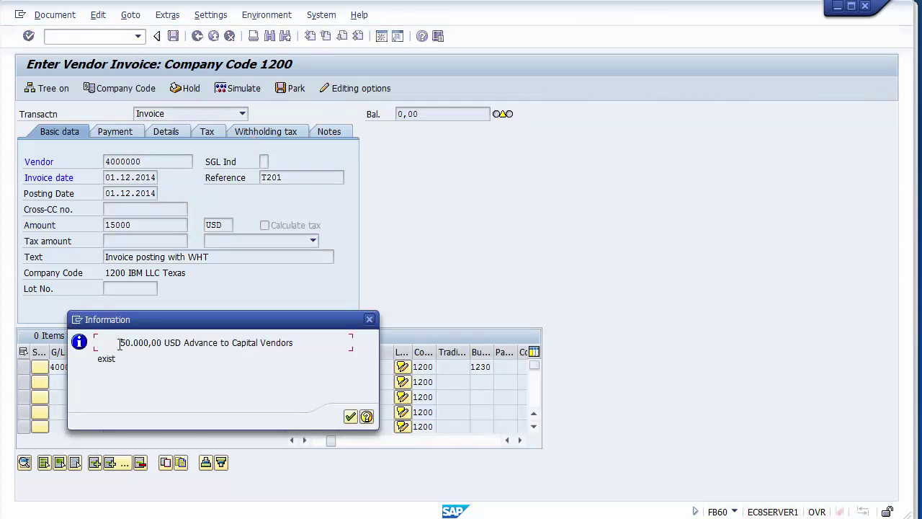
{"action": "left_click_drag", "start_coordinate": [120, 343], "coordinate": [179, 346]}
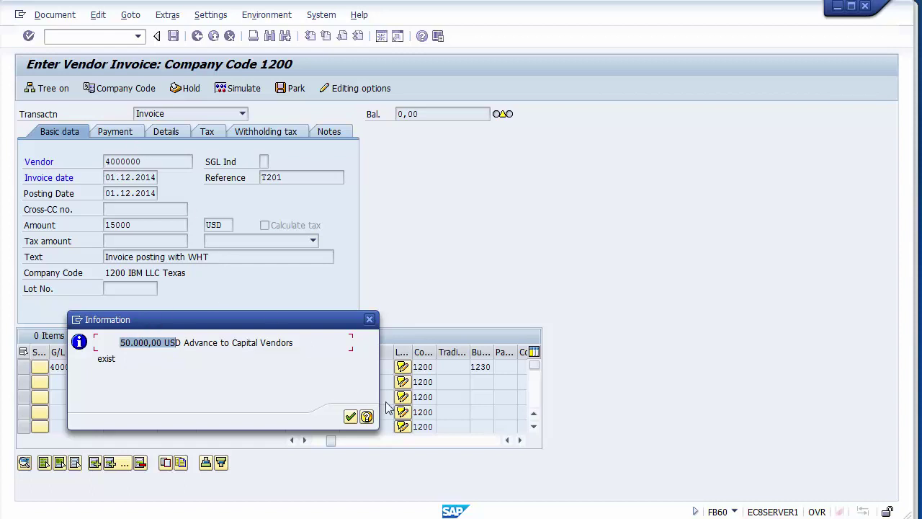
{"action": "left_click", "coordinate": [351, 418]}
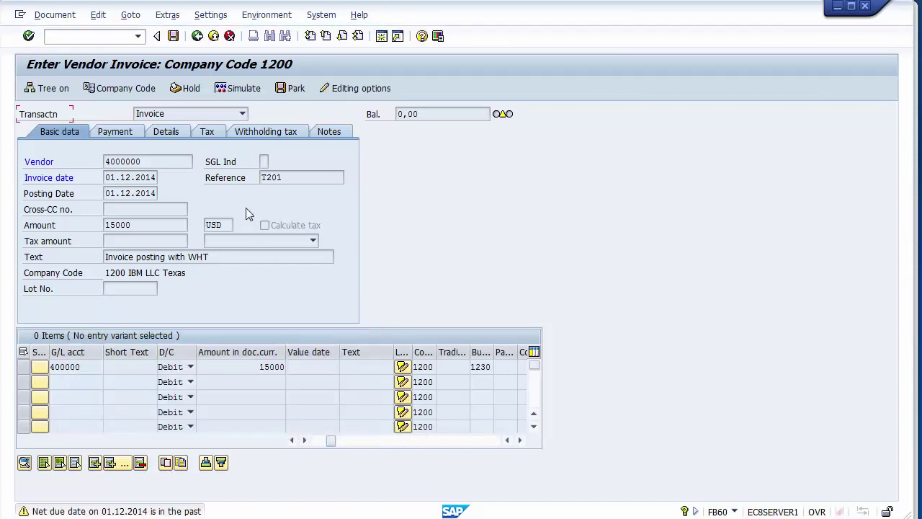
{"action": "key", "text": "Return"}
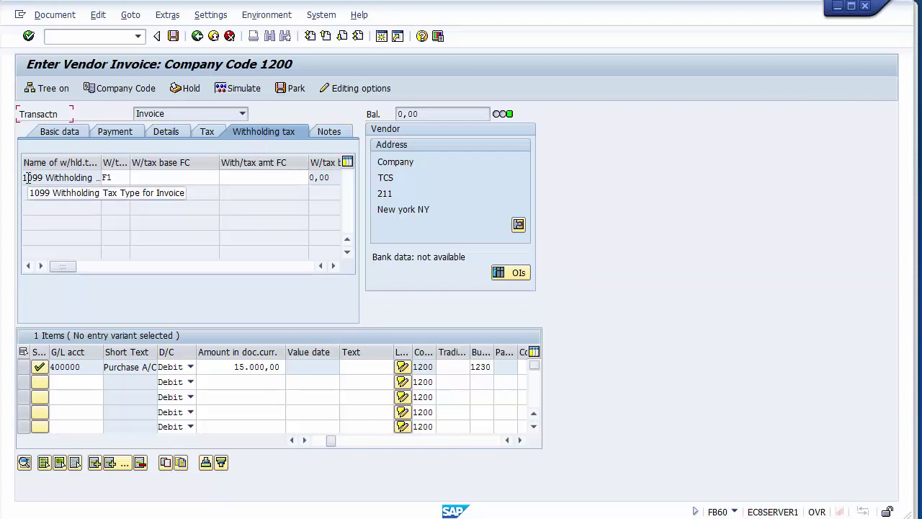
Review the withholding tax codes available for the 1099 withholding tax type and close the list without changing the code
{"action": "left_click", "coordinate": [114, 177]}
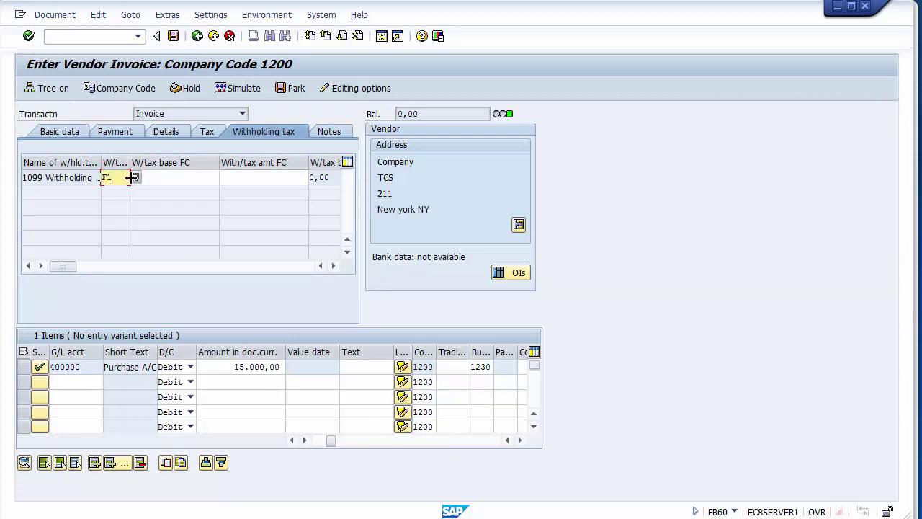
{"action": "left_click", "coordinate": [134, 178]}
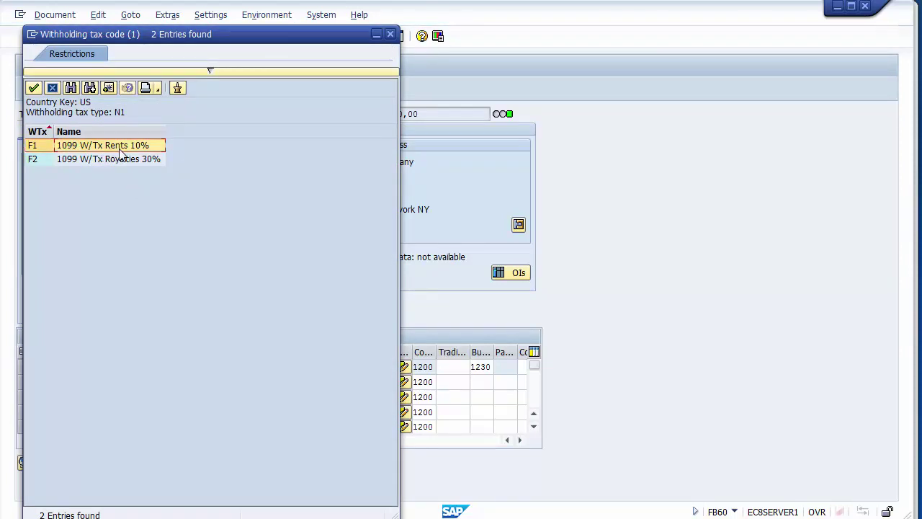
{"action": "left_click", "coordinate": [50, 90]}
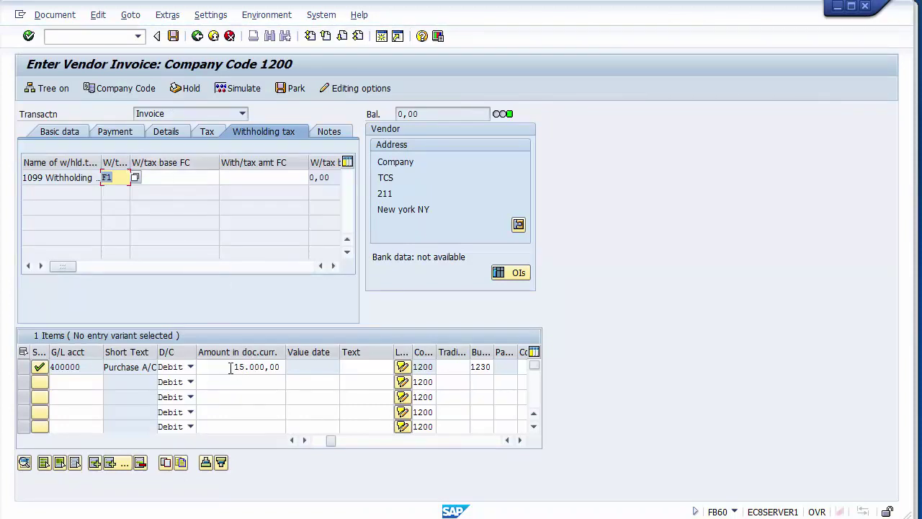
{"action": "left_click_drag", "start_coordinate": [232, 366], "coordinate": [282, 363]}
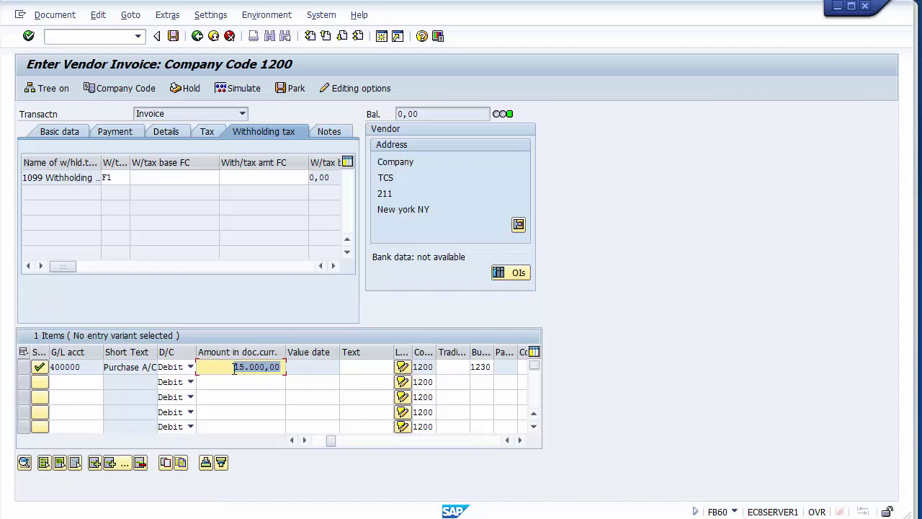
{"action": "left_click_drag", "start_coordinate": [234, 369], "coordinate": [265, 368]}
{"action": "left_click", "coordinate": [167, 178]}
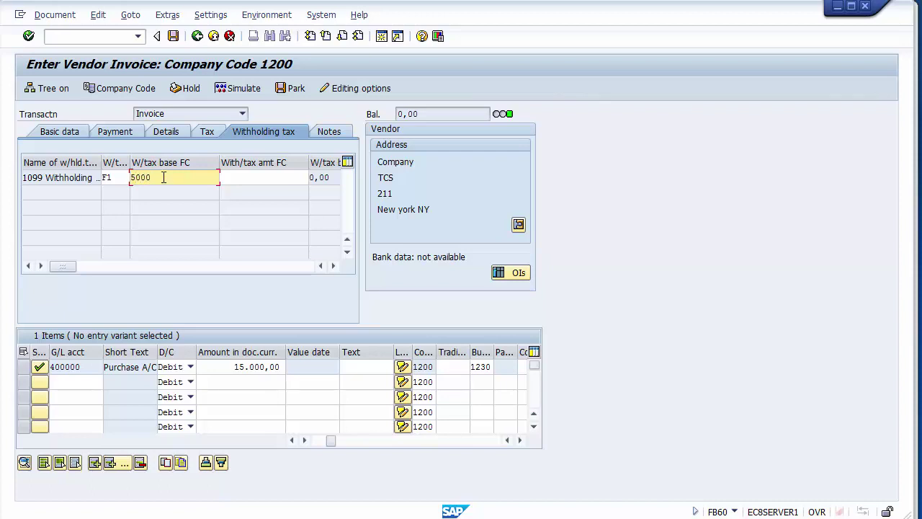
{"action": "key", "text": "BackSpace"}
{"action": "key", "text": "BackSpace"}
{"action": "key", "text": "BackSpace"}
{"action": "left_click", "coordinate": [116, 178]}
{"action": "left_click", "coordinate": [142, 178]}
{"action": "left_click_drag", "start_coordinate": [218, 366], "coordinate": [294, 372]}
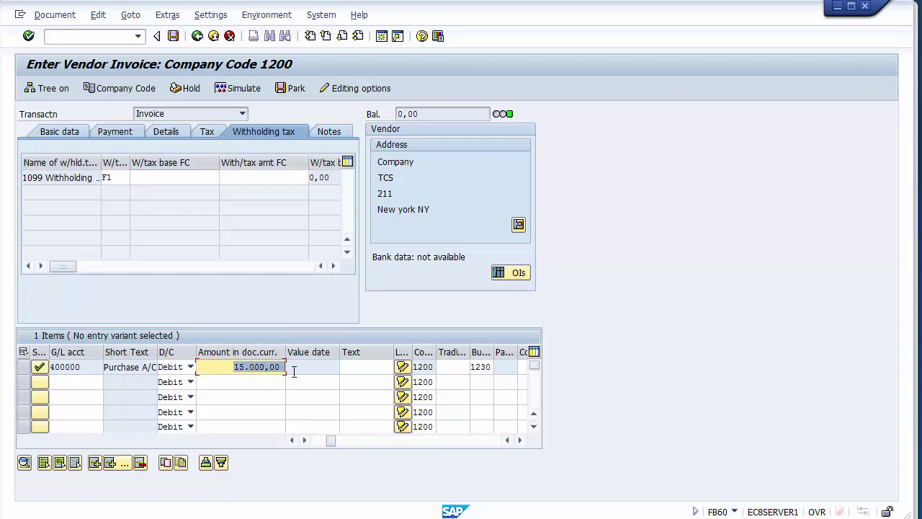
Simulate the invoice posting from its basic data, accept the tax warning, and return to invoice entry
{"action": "left_click", "coordinate": [58, 133]}
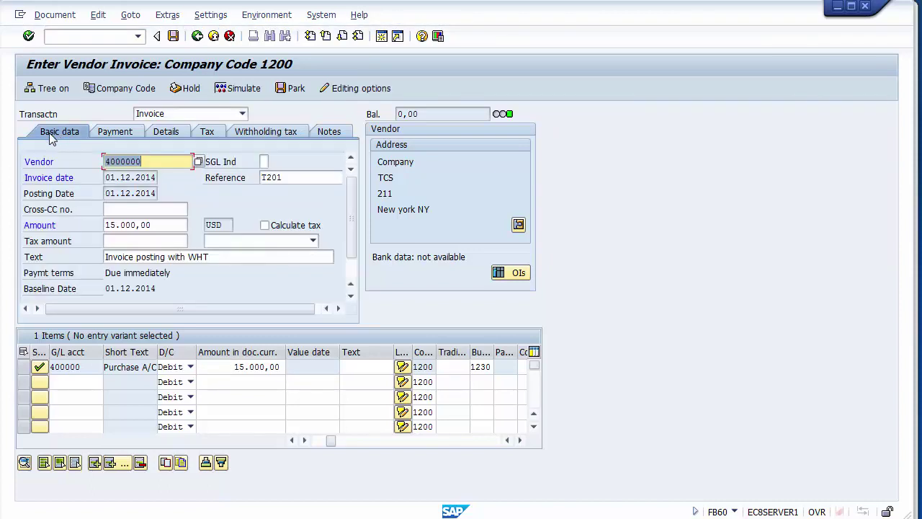
{"action": "left_click", "coordinate": [243, 92]}
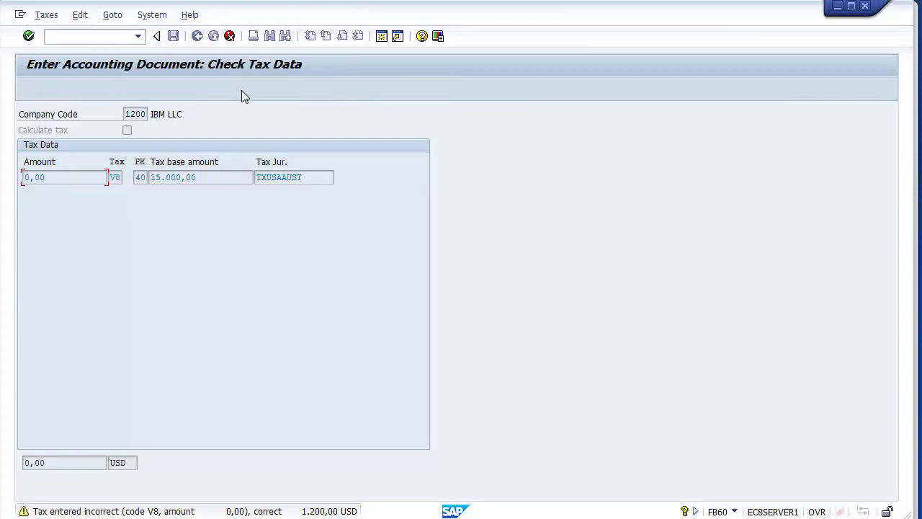
{"action": "key", "text": "Return"}
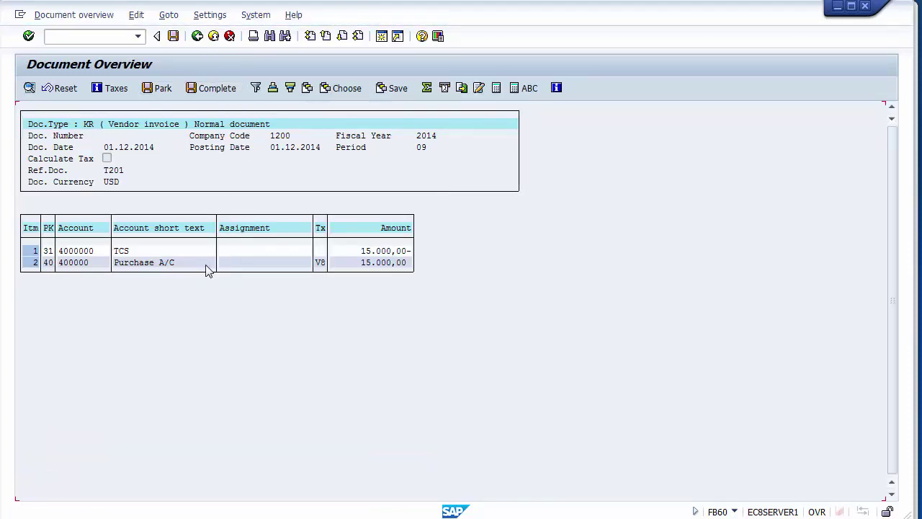
{"action": "left_click", "coordinate": [199, 37]}
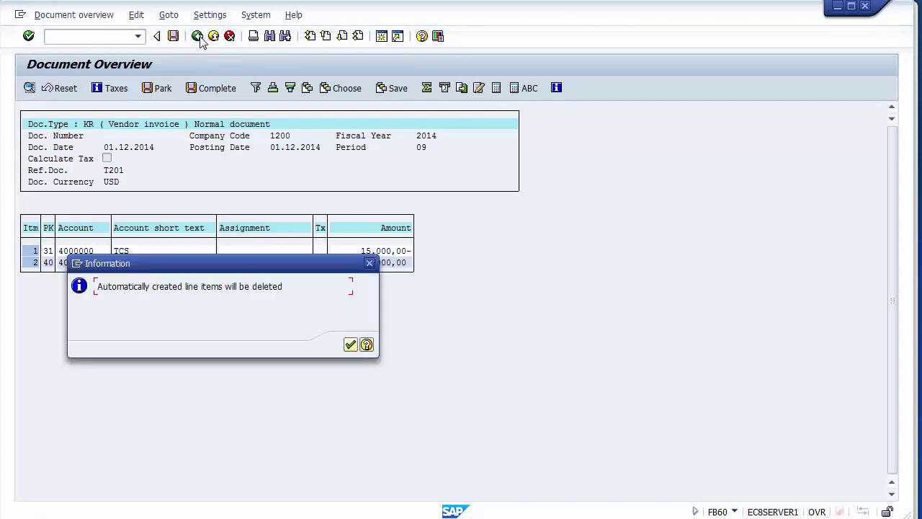
{"action": "left_click", "coordinate": [350, 346]}
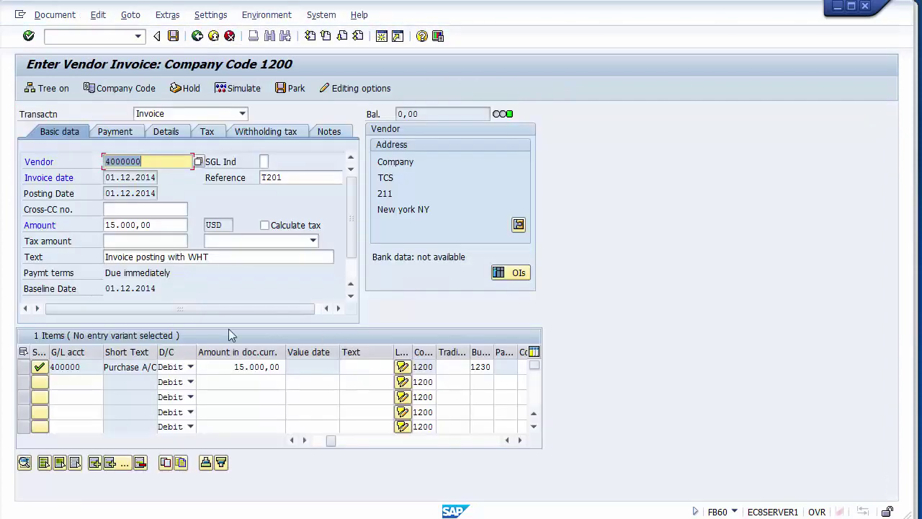
Enter the text Vendor Invoice for the purchase line item
{"action": "left_click", "coordinate": [340, 374]}
{"action": "type", "text": "V"}
{"action": "left_click", "coordinate": [346, 379]}
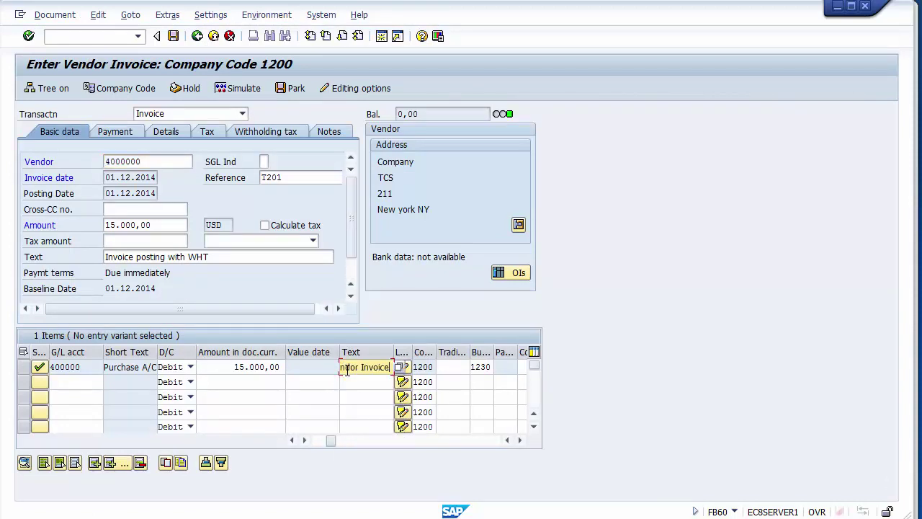
Simulate the invoice again with the line item text, accept the tax warning, and go back to invoice entry
{"action": "left_click", "coordinate": [243, 93]}
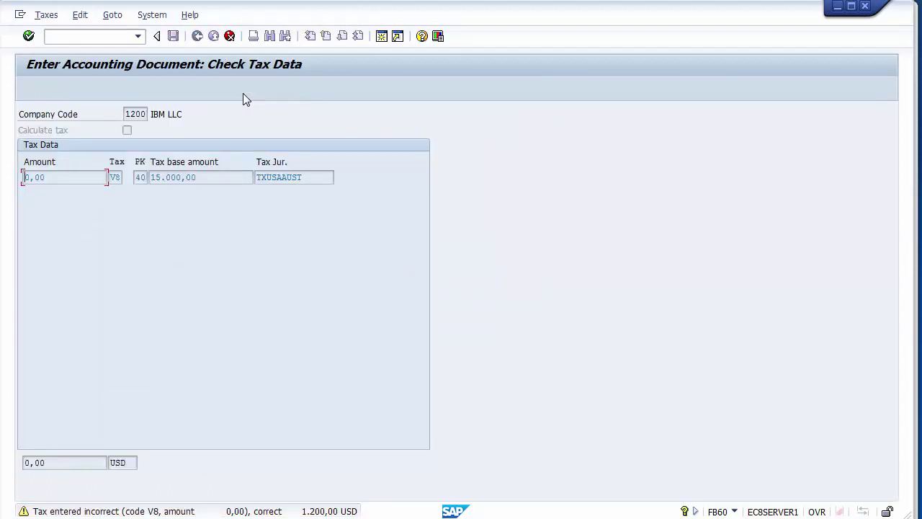
{"action": "key", "text": "Return"}
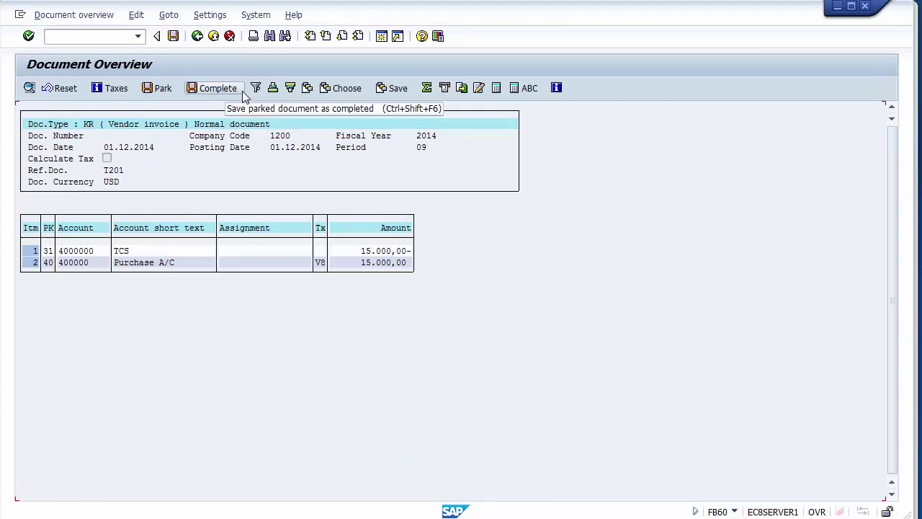
{"action": "left_click", "coordinate": [197, 37]}
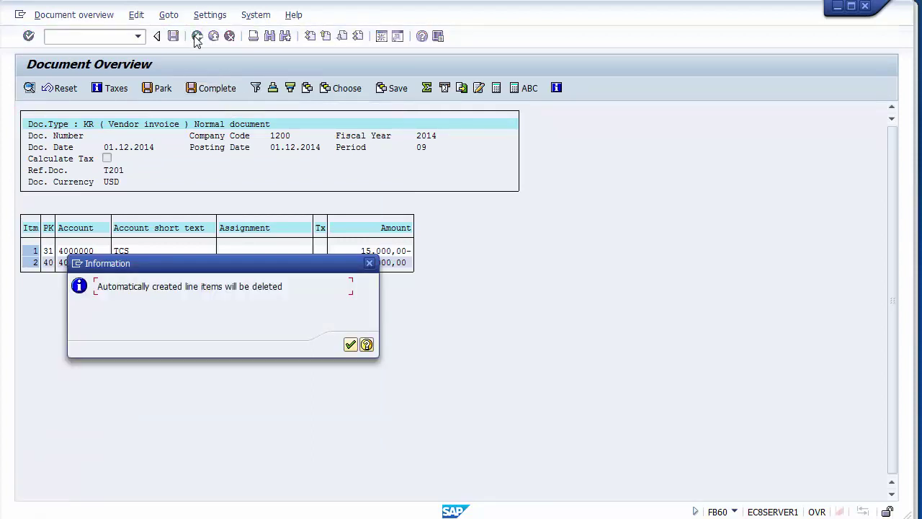
{"action": "left_click", "coordinate": [351, 345]}
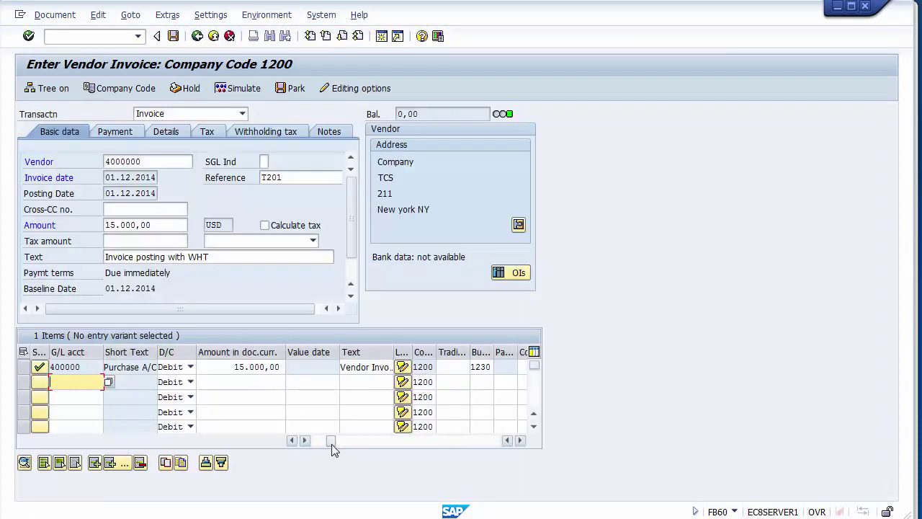
Turn on automatic tax calculation for the invoice and clear the invoice amount to recalculate the balance
{"action": "left_click_drag", "start_coordinate": [331, 442], "coordinate": [318, 444]}
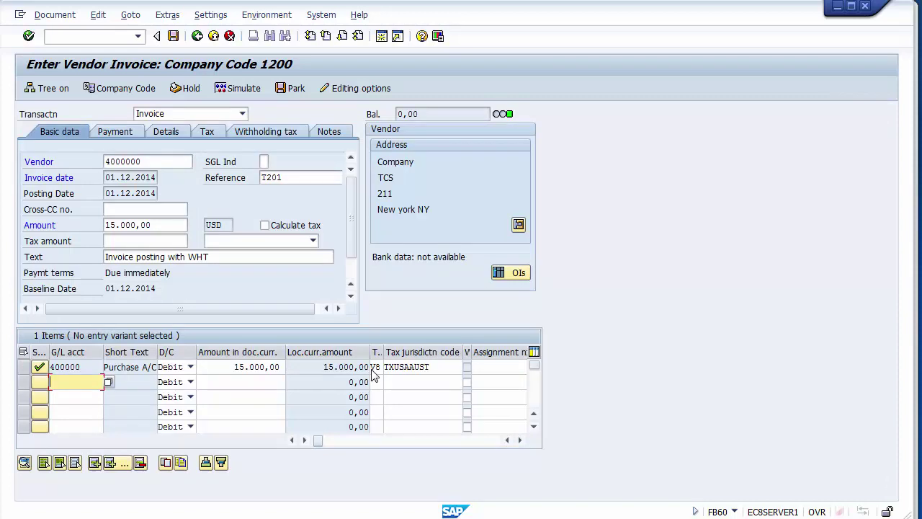
{"action": "left_click", "coordinate": [268, 226]}
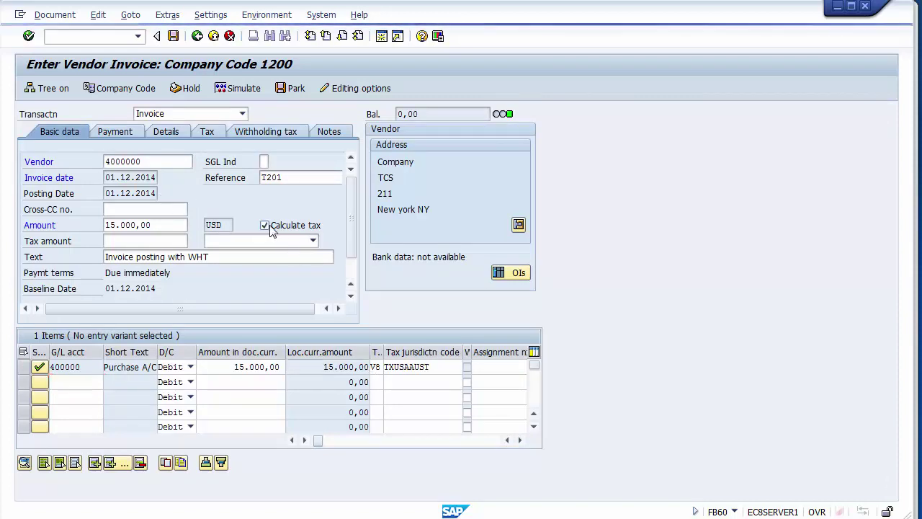
{"action": "left_click", "coordinate": [170, 226]}
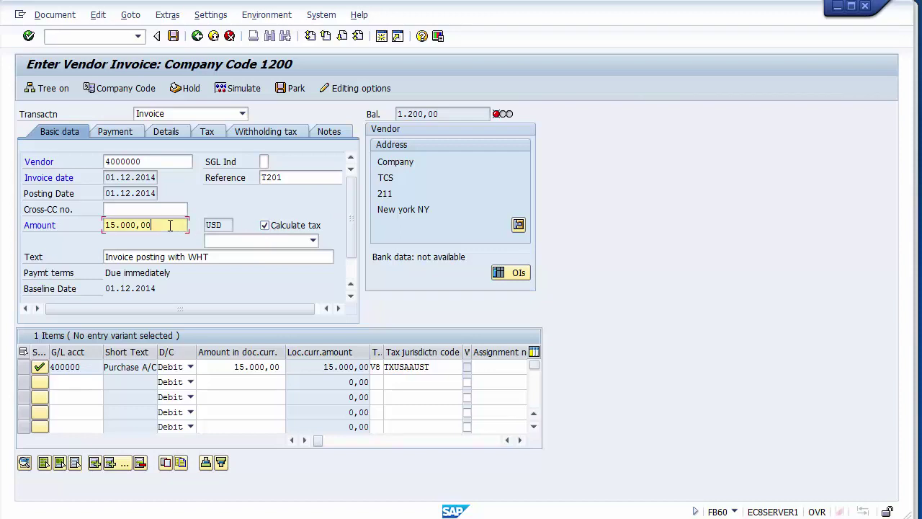
{"action": "key", "text": "BackSpace"}
{"action": "key", "text": "BackSpace"}
{"action": "key", "text": "BackSpace"}
{"action": "key", "text": "BackSpace"}
{"action": "key", "text": "BackSpace"}
{"action": "key", "text": "BackSpace"}
{"action": "key", "text": "BackSpace"}
{"action": "key", "text": "BackSpace"}
{"action": "key", "text": "Return"}
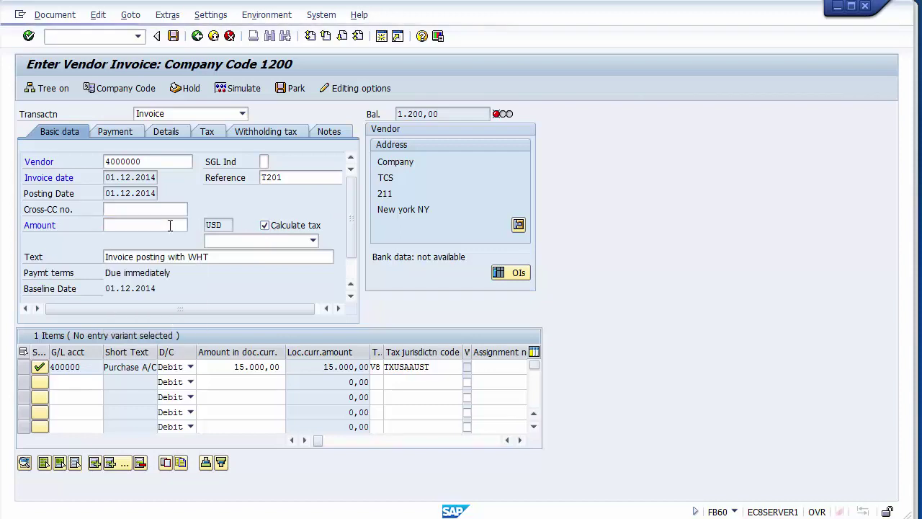
Copy the balance of 16.200,00 into the invoice amount
{"action": "left_click_drag", "start_coordinate": [445, 113], "coordinate": [400, 114]}
{"action": "key", "text": "ctrl+c"}
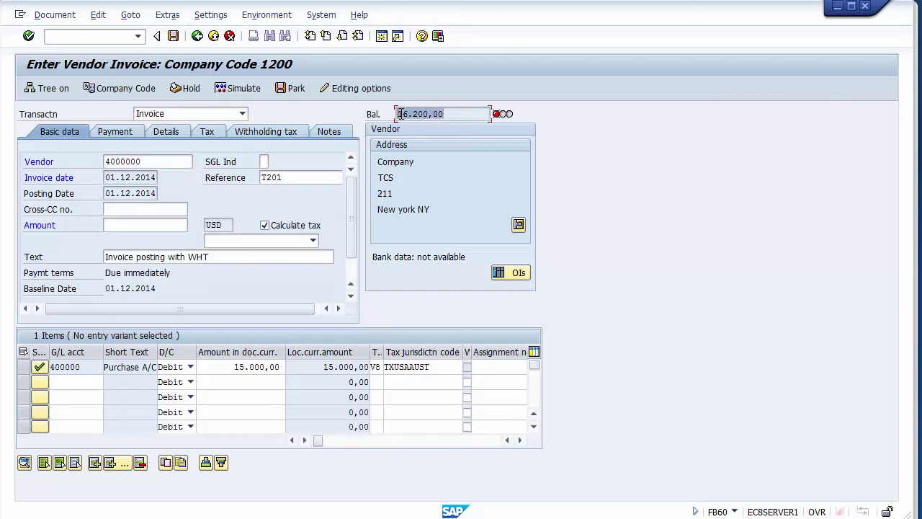
{"action": "left_click", "coordinate": [177, 224]}
{"action": "key", "text": "ctrl+v"}
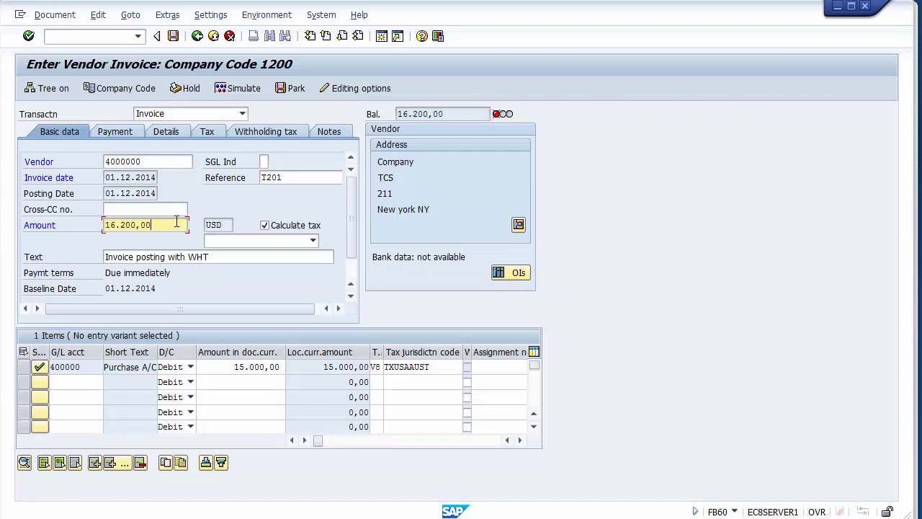
Simulate the invoice, review its vendor, purchase, input tax and income tax withheld lines, and post the document
{"action": "left_click", "coordinate": [238, 88]}
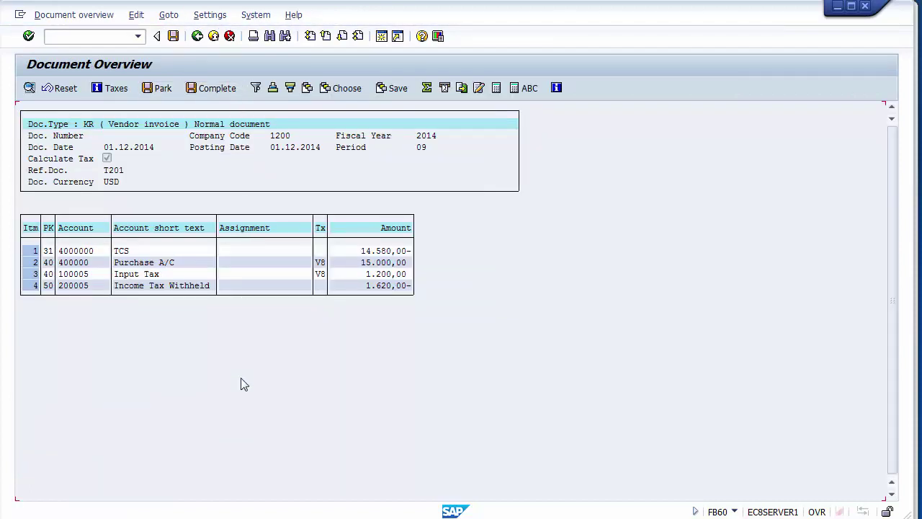
{"action": "left_click", "coordinate": [141, 252]}
{"action": "left_click", "coordinate": [368, 276]}
{"action": "left_click", "coordinate": [319, 275]}
{"action": "left_click", "coordinate": [380, 277]}
{"action": "left_click", "coordinate": [165, 288]}
{"action": "left_click", "coordinate": [368, 263]}
{"action": "left_click", "coordinate": [370, 275]}
{"action": "left_click", "coordinate": [389, 274]}
{"action": "left_click", "coordinate": [392, 287]}
{"action": "left_click", "coordinate": [373, 288]}
{"action": "left_click", "coordinate": [173, 38]}
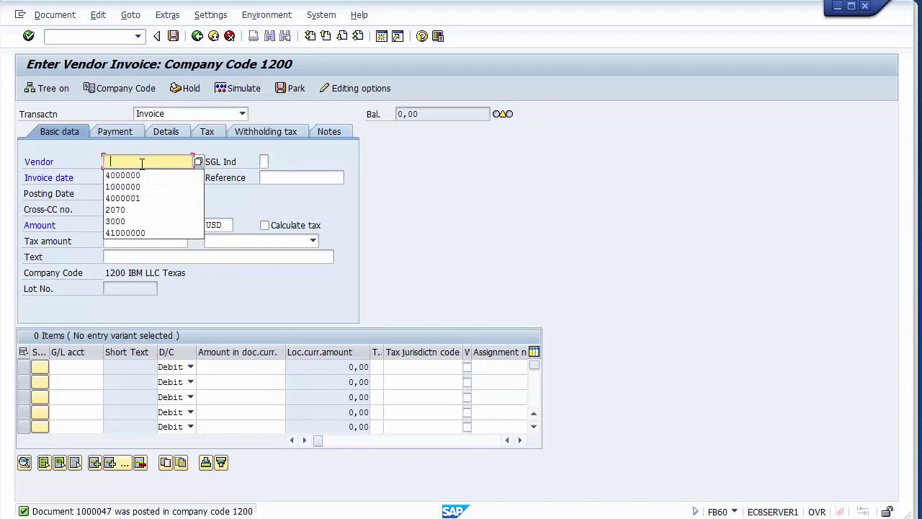
Begin a new invoice for vendor TCS with invoice date and posting date 01.12.2014
{"action": "key", "text": "Down"}
{"action": "key", "text": "Return"}
{"action": "key", "text": "Tab"}
{"action": "key", "text": "Down"}
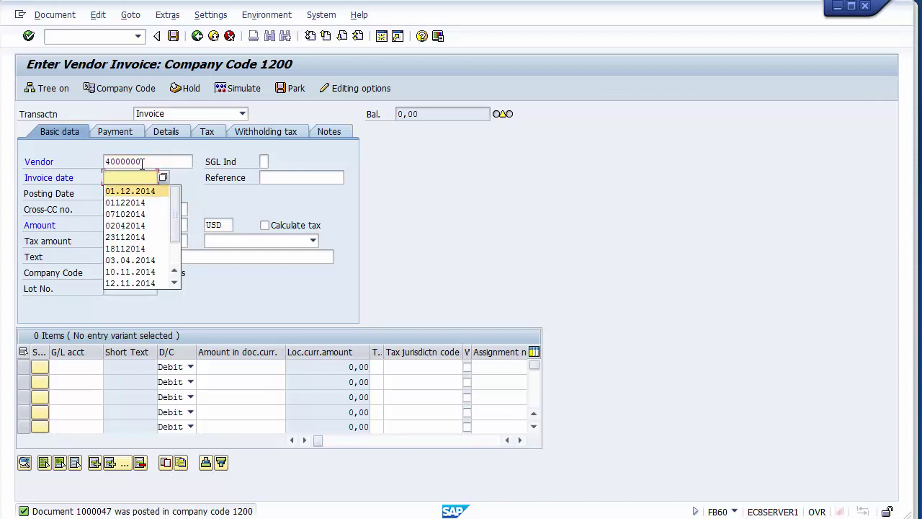
{"action": "key", "text": "Return"}
{"action": "key", "text": "Tab"}
{"action": "key", "text": "Tab"}
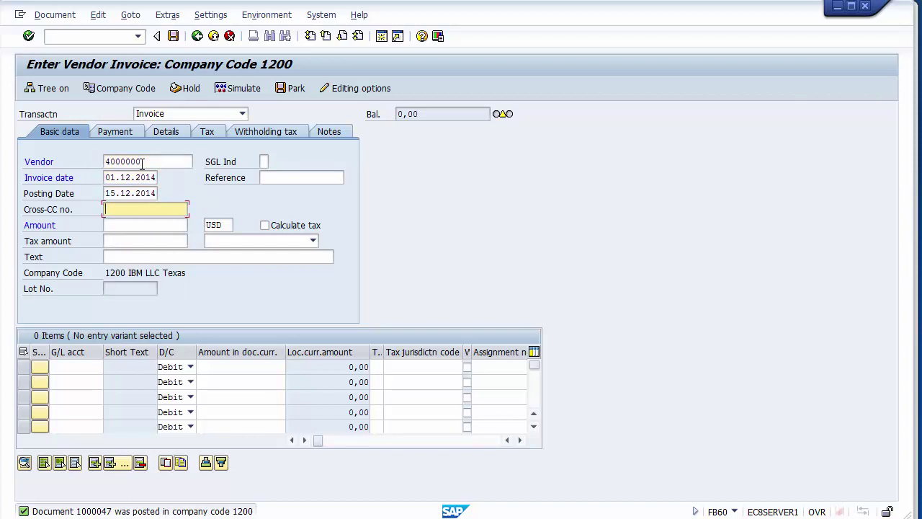
{"action": "key", "text": "shift+Tab"}
{"action": "type", "text": "01"}
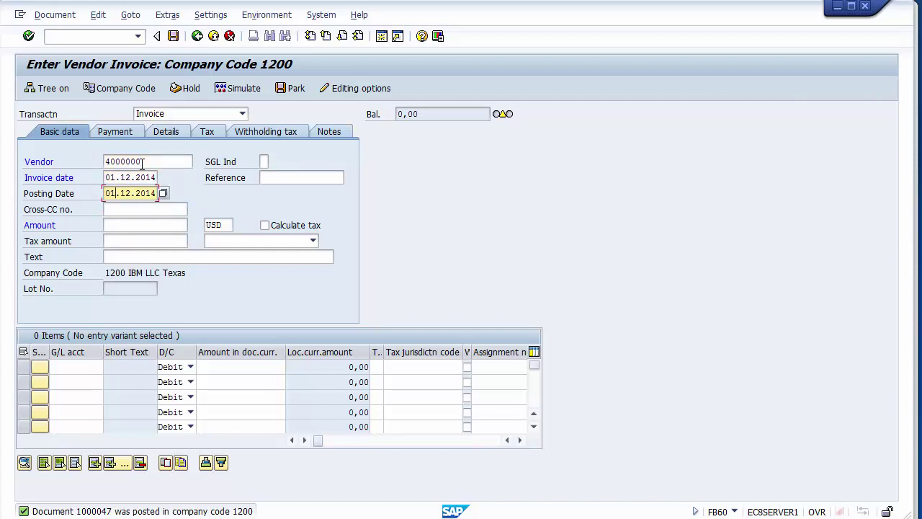
Set the new invoice's amount to 10000 USD
{"action": "key", "text": "Tab"}
{"action": "key", "text": "Tab"}
{"action": "key", "text": "Down"}
{"action": "key", "text": "Down"}
{"action": "key", "text": "Down"}
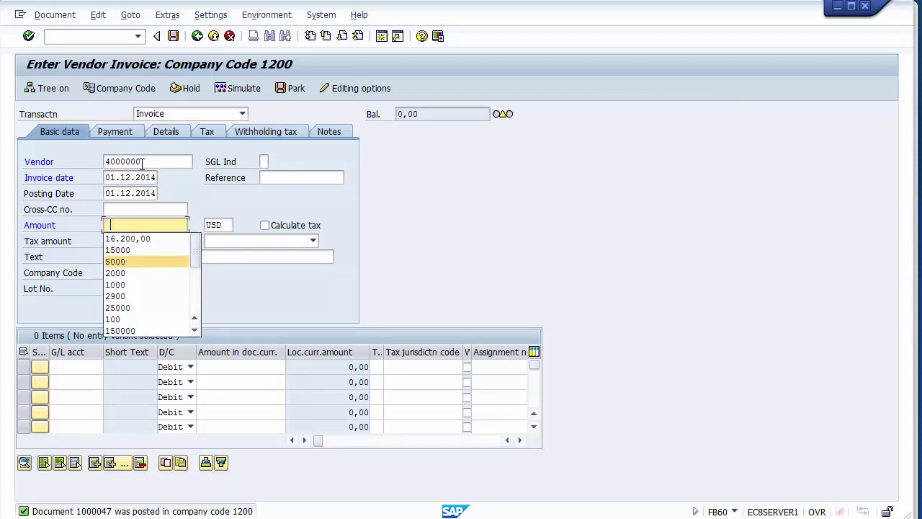
{"action": "key", "text": "Up"}
{"action": "key", "text": "Up"}
{"action": "key", "text": "Up"}
{"action": "type", "text": "10000"}
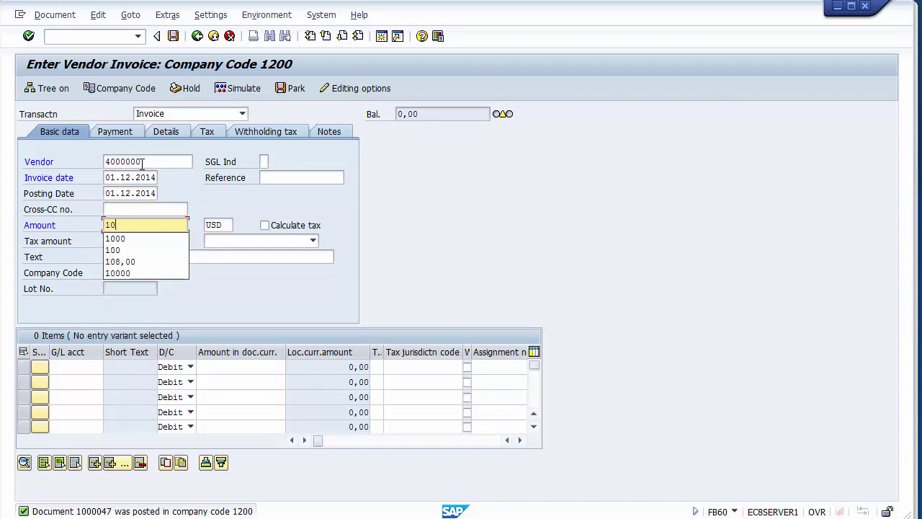
Enter Invoice posting with WHT as the new invoice's header text
{"action": "key", "text": "Tab"}
{"action": "key", "text": "Tab"}
{"action": "key", "text": "Tab"}
{"action": "key", "text": "Tab"}
{"action": "key", "text": "Tab"}
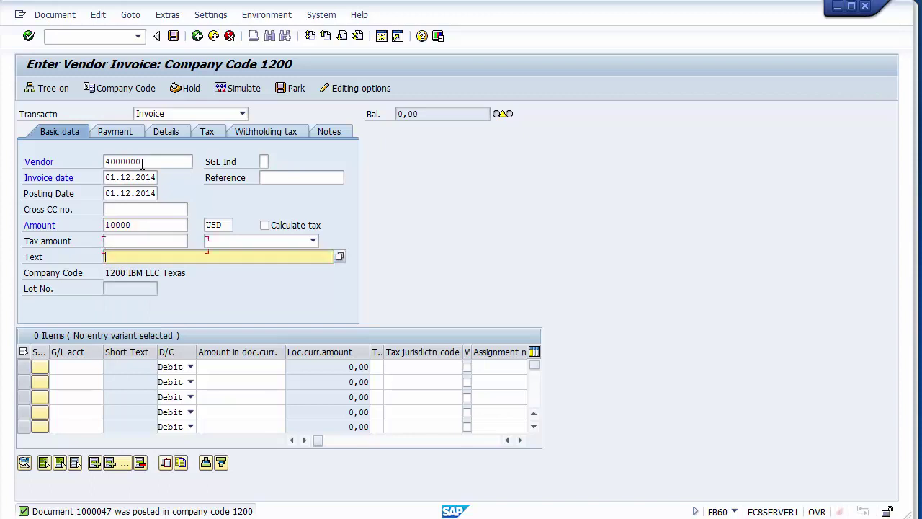
{"action": "key", "text": "Down"}
{"action": "key", "text": "Down"}
{"action": "key", "text": "Return"}
{"action": "key", "text": "Tab"}
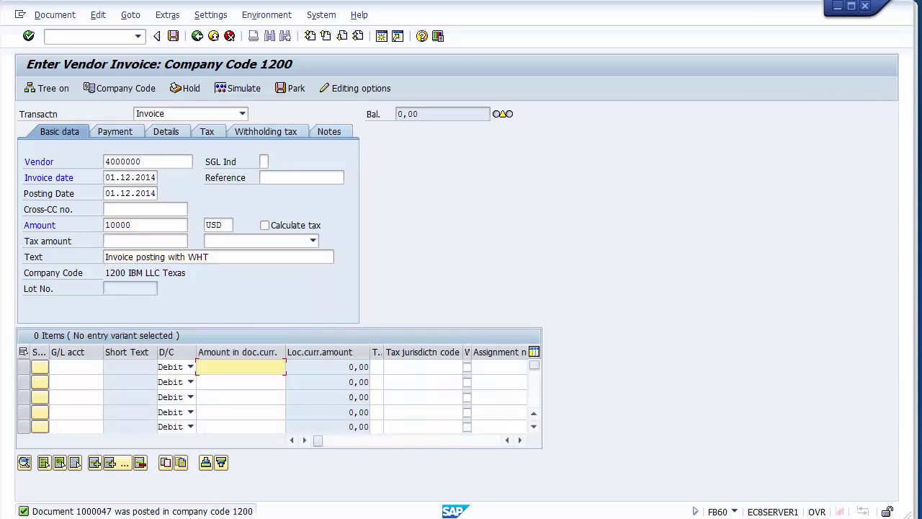
Add a debit line item for G/L account 400000 with an amount of 10000
{"action": "left_click", "coordinate": [70, 368]}
{"action": "key", "text": "Down"}
{"action": "key", "text": "Down"}
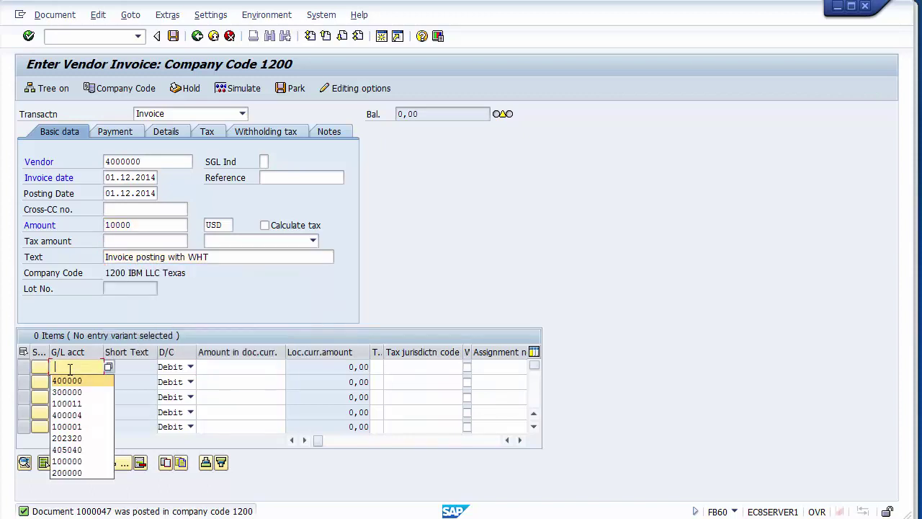
{"action": "key", "text": "Return"}
{"action": "key", "text": "Tab"}
{"action": "key", "text": "Tab"}
{"action": "key", "text": "Down"}
{"action": "key", "text": "Down"}
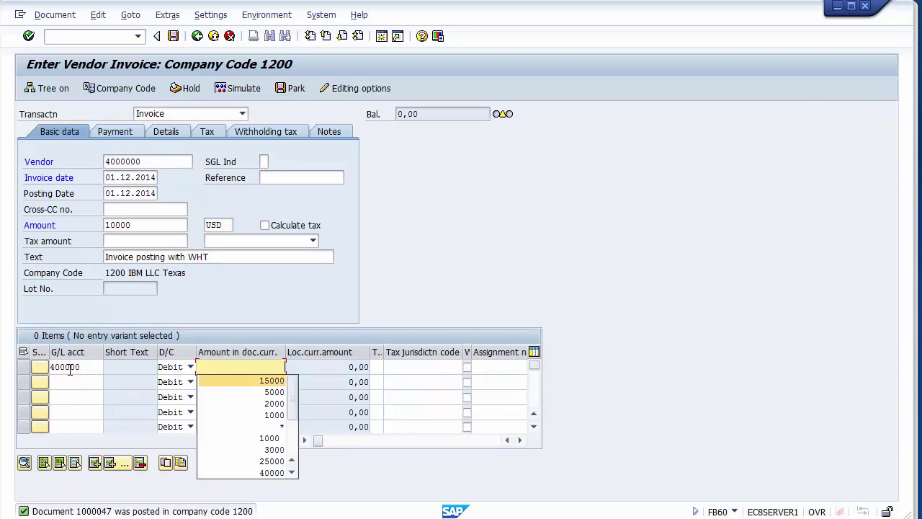
{"action": "key", "text": "Escape"}
{"action": "type", "text": "10000"}
{"action": "key", "text": "Tab"}
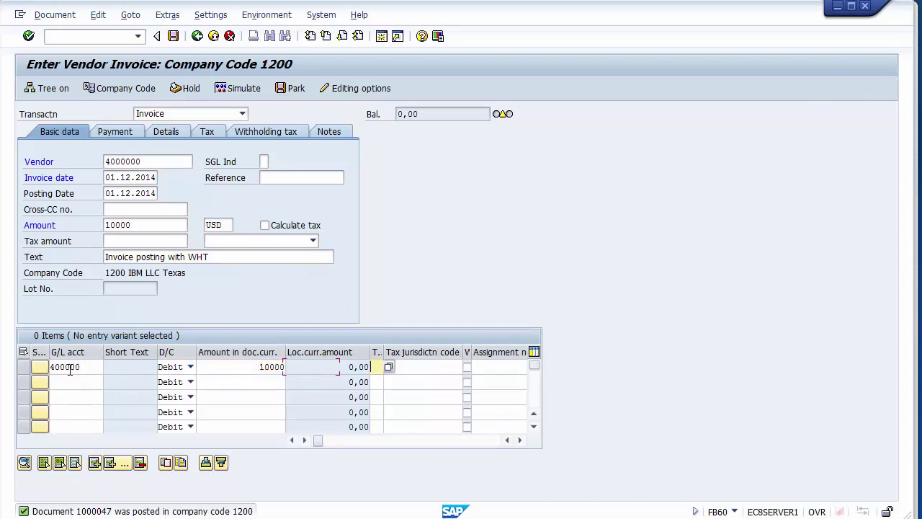
Assign business area 1230 to the new invoice's line item
{"action": "key", "text": "Tab"}
{"action": "key", "text": "Tab"}
{"action": "key", "text": "Tab"}
{"action": "key", "text": "Tab"}
{"action": "key", "text": "Tab"}
{"action": "key", "text": "Tab"}
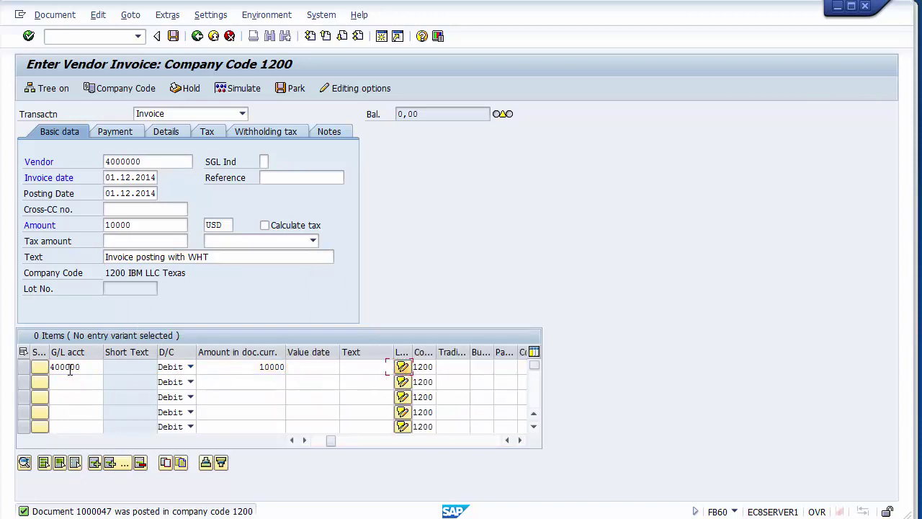
{"action": "key", "text": "Tab"}
{"action": "key", "text": "Tab"}
{"action": "key", "text": "Down"}
{"action": "key", "text": "Down"}
{"action": "key", "text": "Return"}
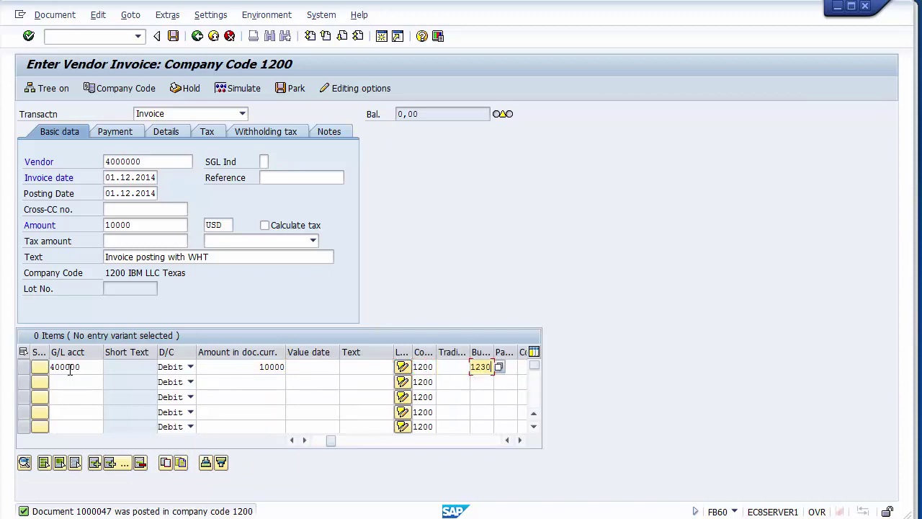
Fill the line item's text with the previously used entry beginning "Vendor Invo"
{"action": "left_click", "coordinate": [352, 368]}
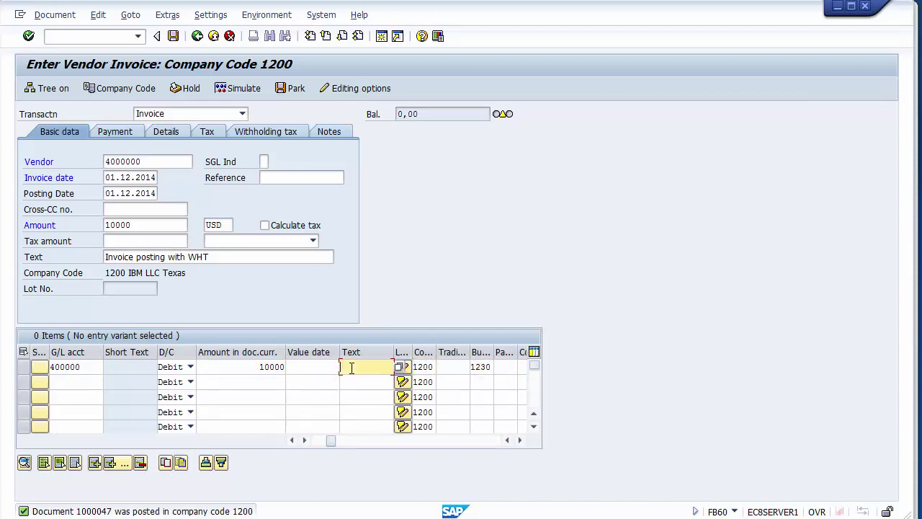
{"action": "key", "text": "Down"}
{"action": "key", "text": "Return"}
Simulate the invoice posting, accepting the advance and tax code messages, and return to the invoice entry
{"action": "left_click", "coordinate": [241, 90]}
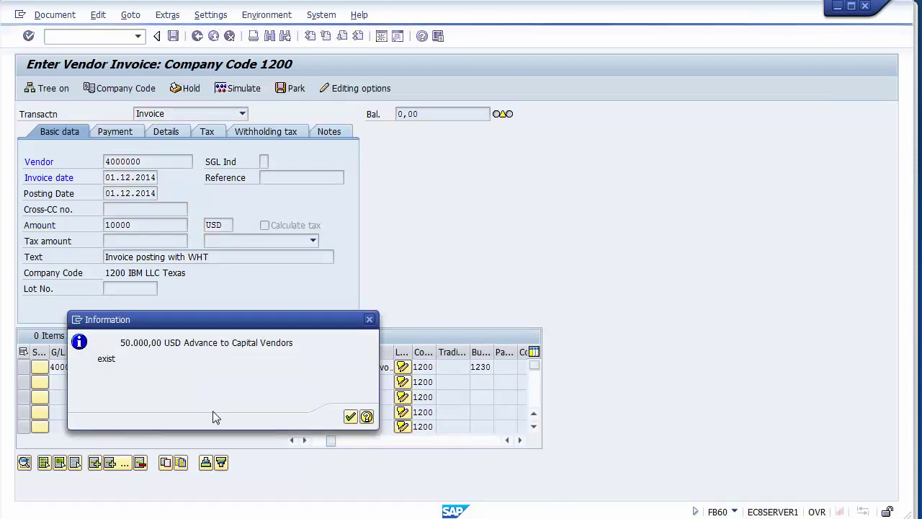
{"action": "key", "text": "Return"}
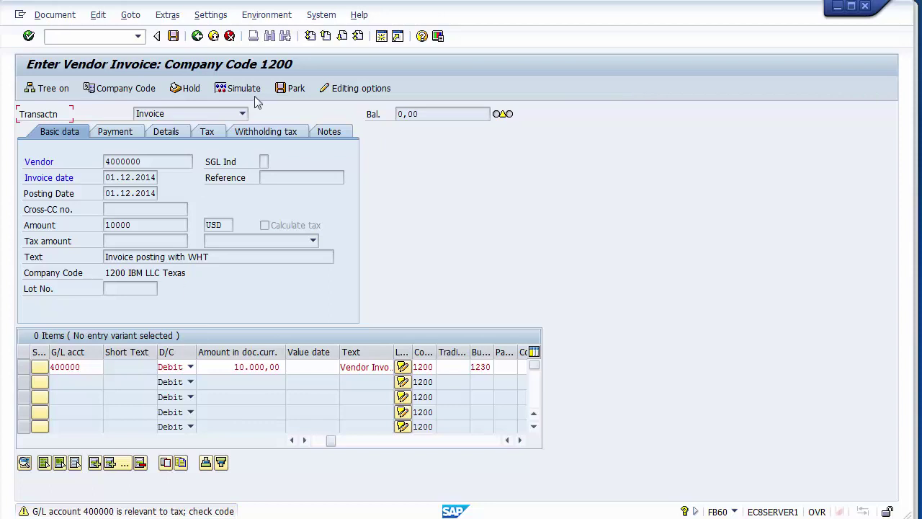
{"action": "left_click", "coordinate": [243, 88]}
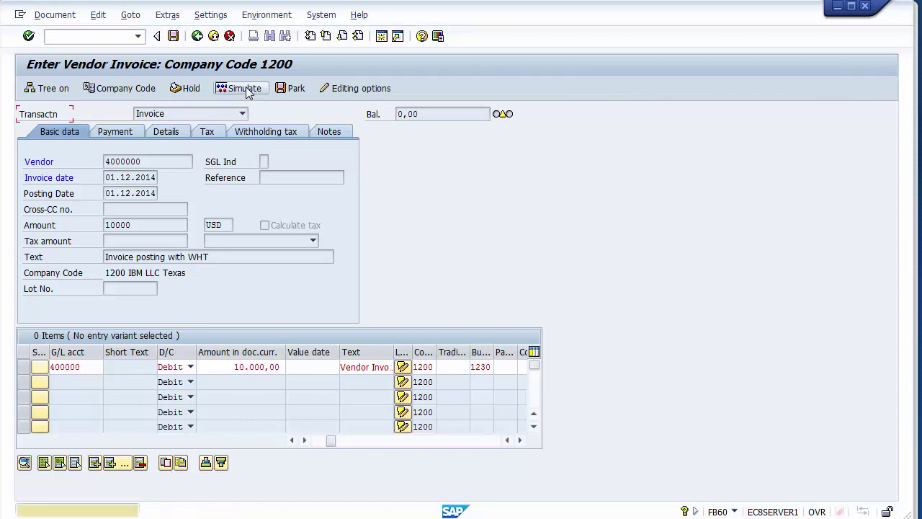
{"action": "left_click", "coordinate": [245, 89]}
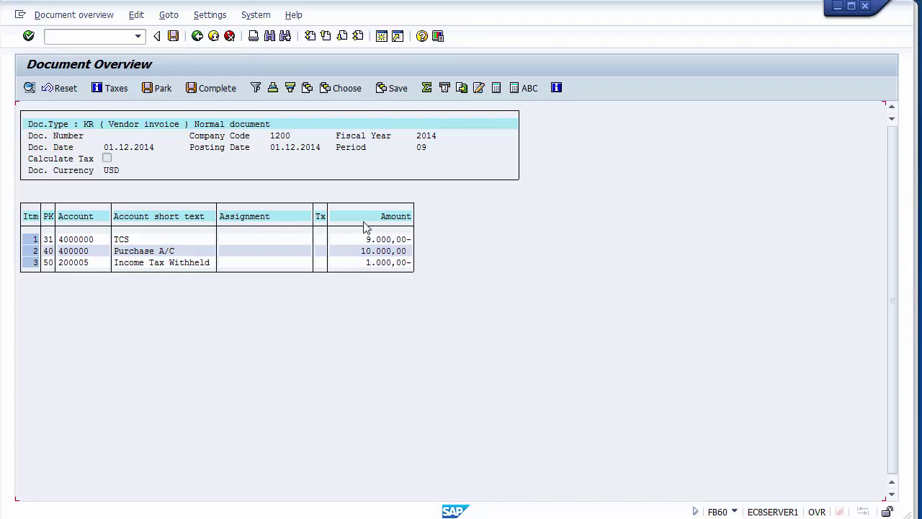
{"action": "left_click", "coordinate": [198, 37]}
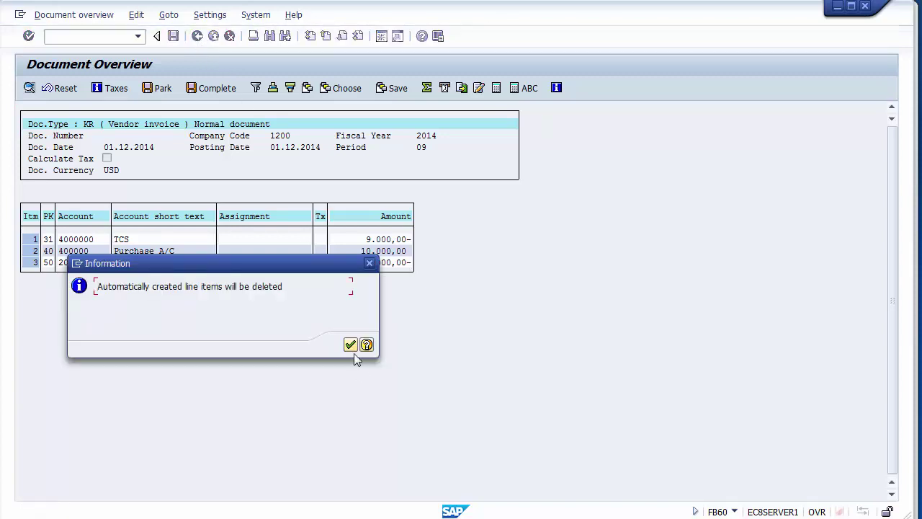
{"action": "left_click", "coordinate": [351, 346]}
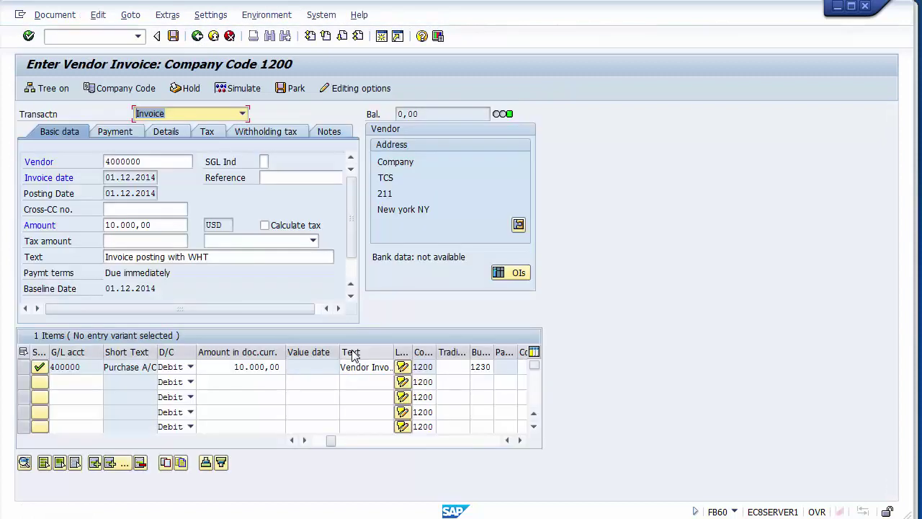
Set the invoice's 1099 withholding tax base amount to 6000
{"action": "left_click", "coordinate": [265, 134]}
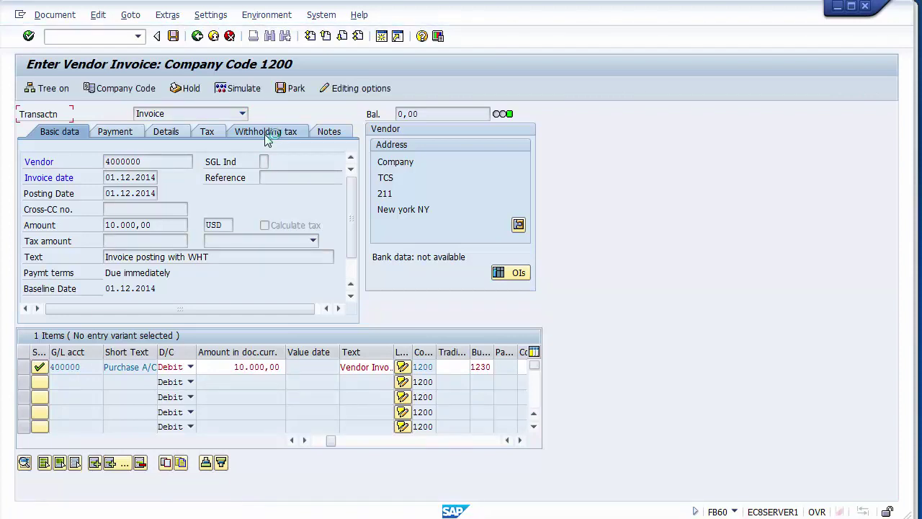
{"action": "left_click", "coordinate": [178, 178]}
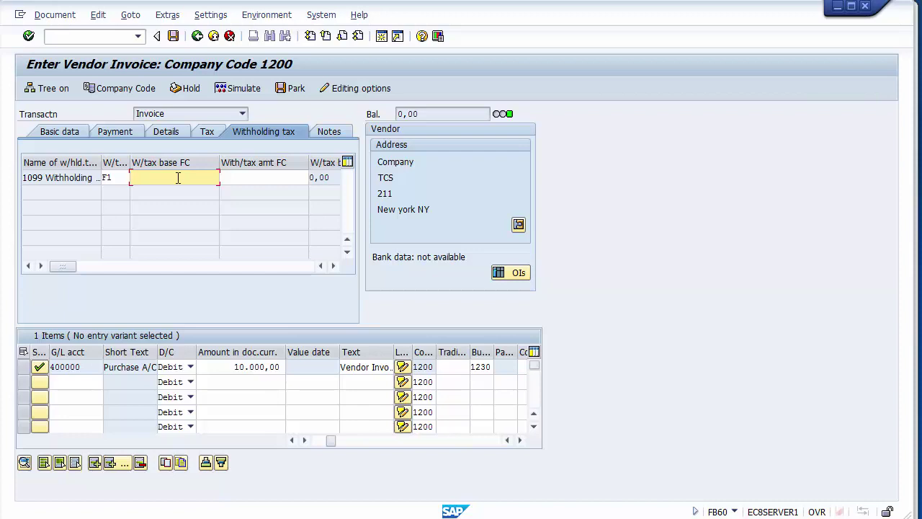
{"action": "type", "text": "6000"}
{"action": "left_click", "coordinate": [180, 160]}
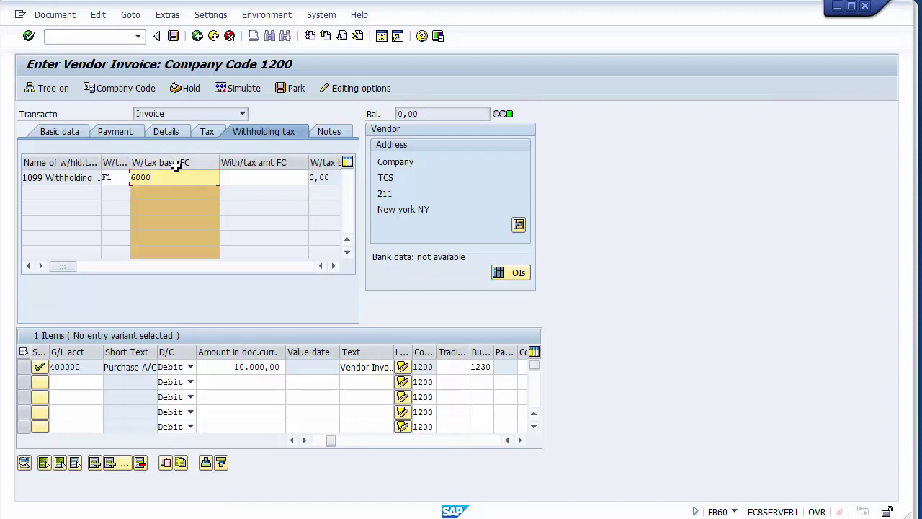
{"action": "left_click", "coordinate": [173, 177]}
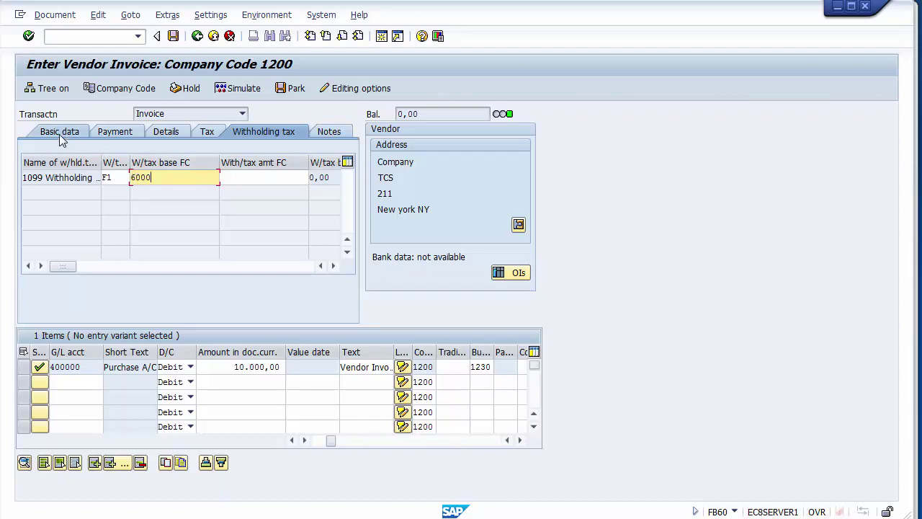
{"action": "key", "text": "Return"}
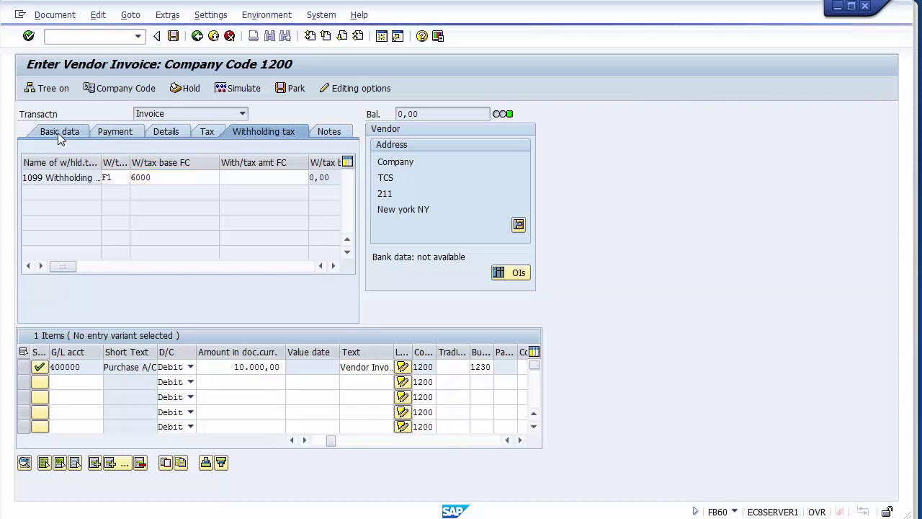
Simulate the invoice with the adjusted withholding base, accept the tax code warning, and post the document
{"action": "left_click", "coordinate": [243, 92]}
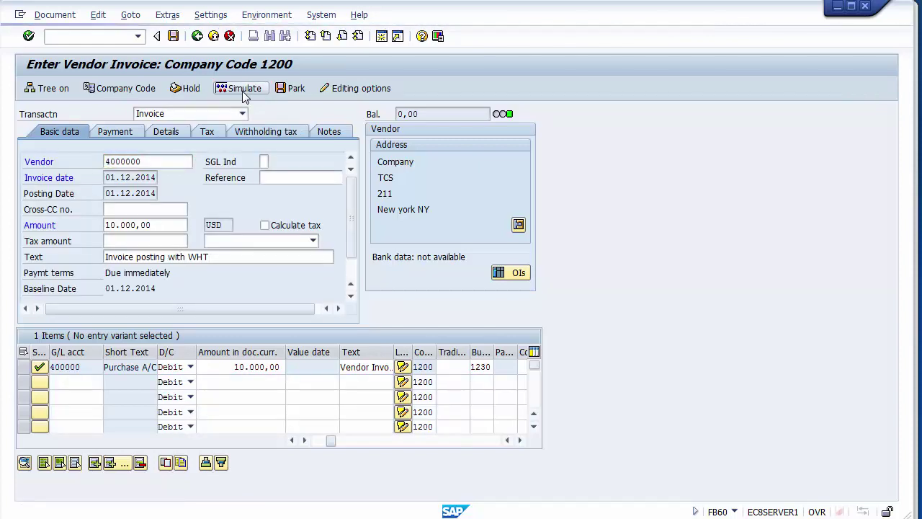
{"action": "left_click", "coordinate": [244, 92]}
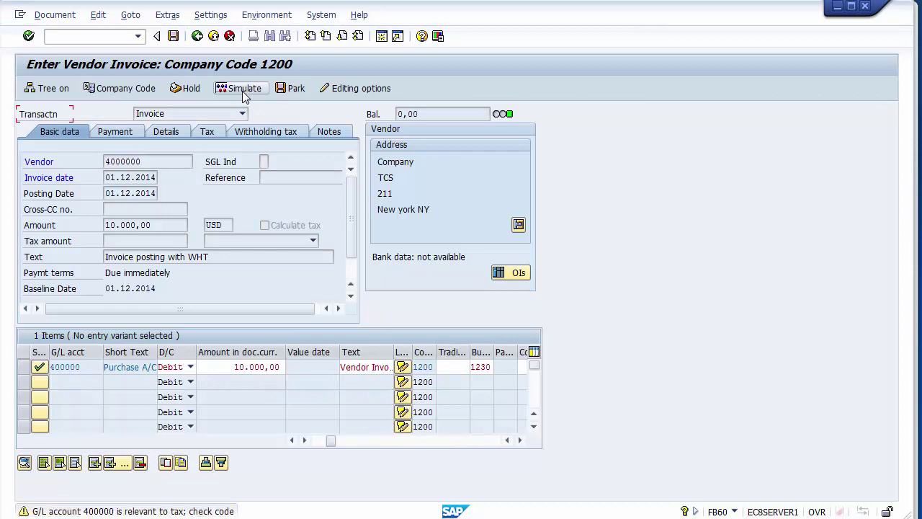
{"action": "left_click", "coordinate": [243, 93]}
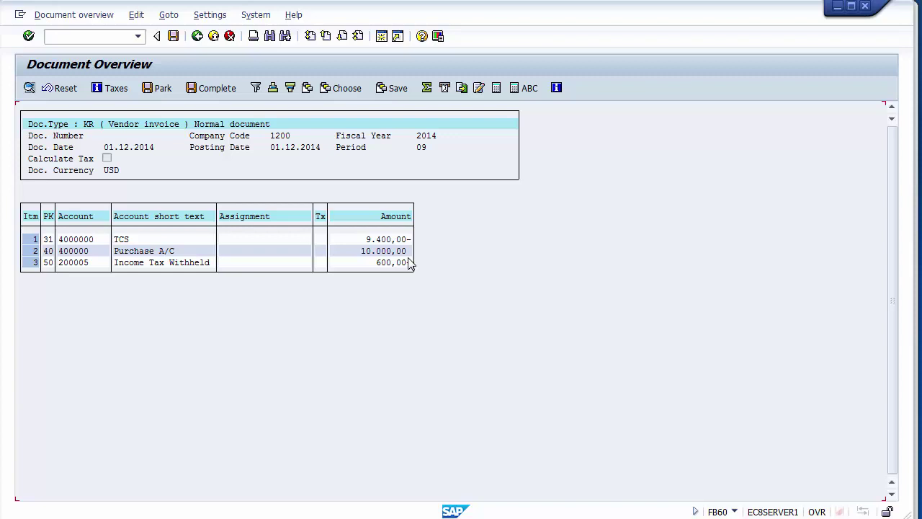
{"action": "left_click", "coordinate": [175, 40]}
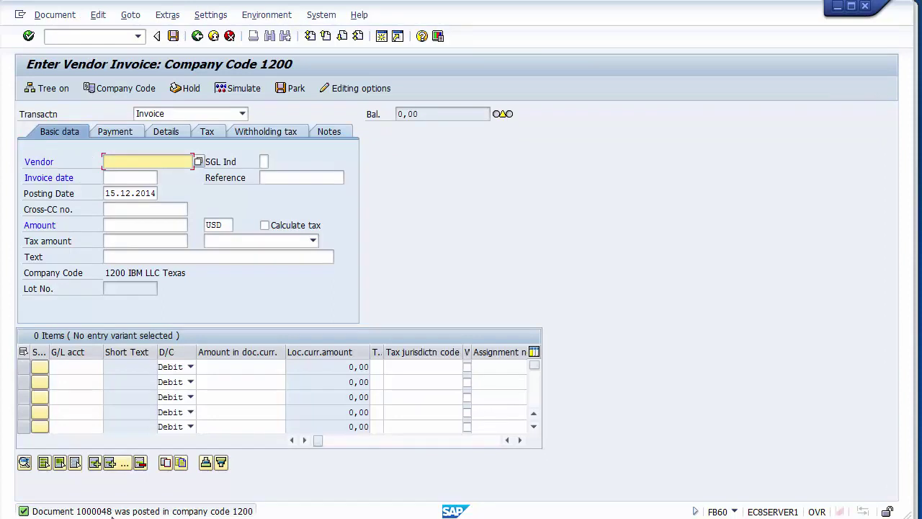
Display the posted invoice and examine its vendor, purchase and income tax withheld line items
{"action": "left_click", "coordinate": [57, 15]}
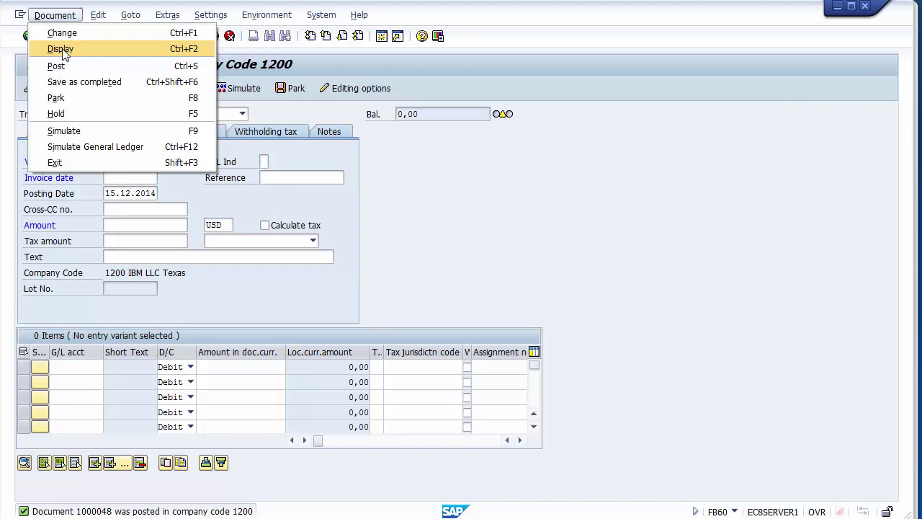
{"action": "left_click", "coordinate": [62, 49]}
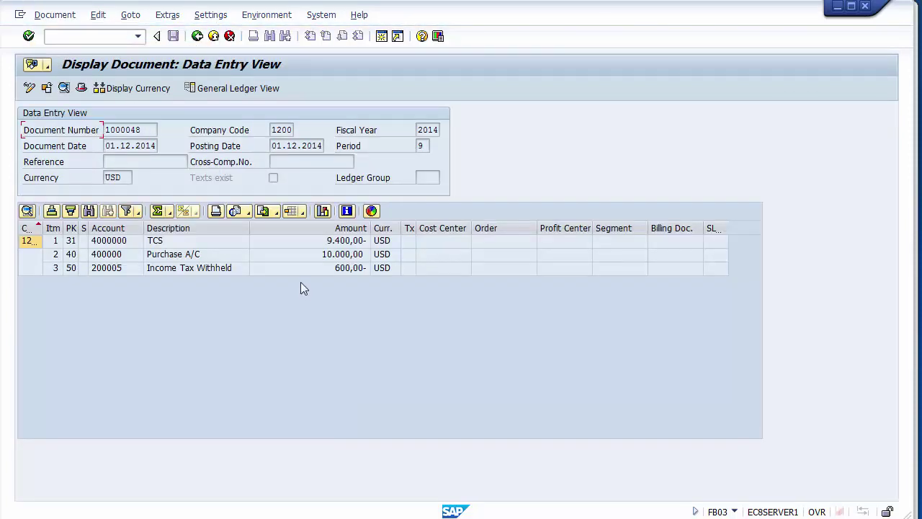
{"action": "left_click", "coordinate": [317, 269]}
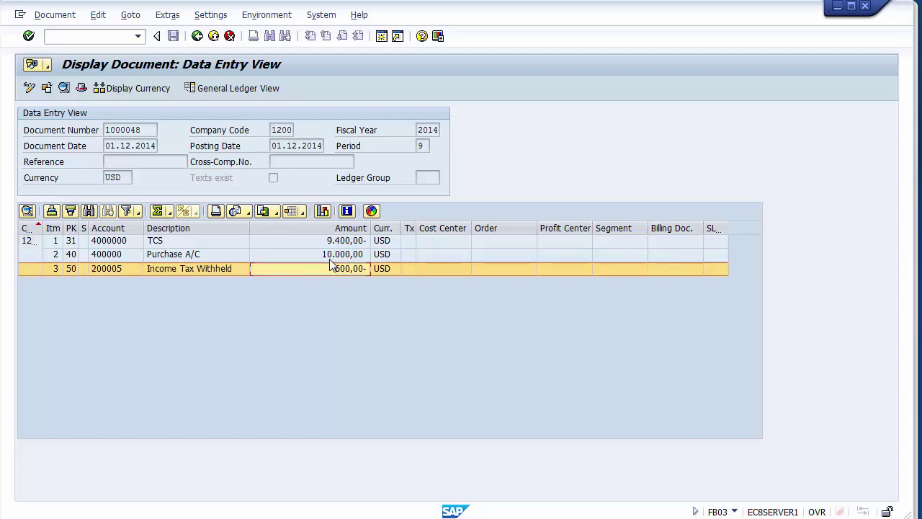
{"action": "left_click", "coordinate": [337, 256]}
{"action": "left_click", "coordinate": [295, 241]}
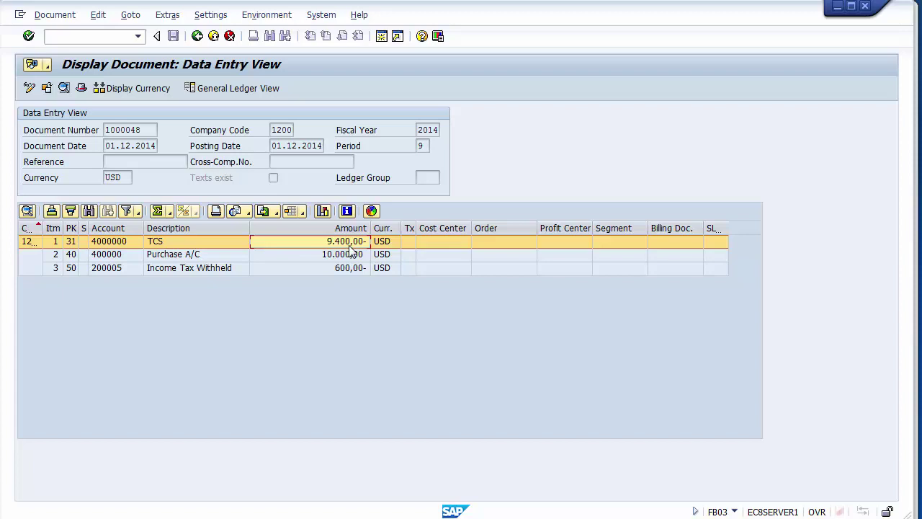
{"action": "left_click", "coordinate": [345, 269]}
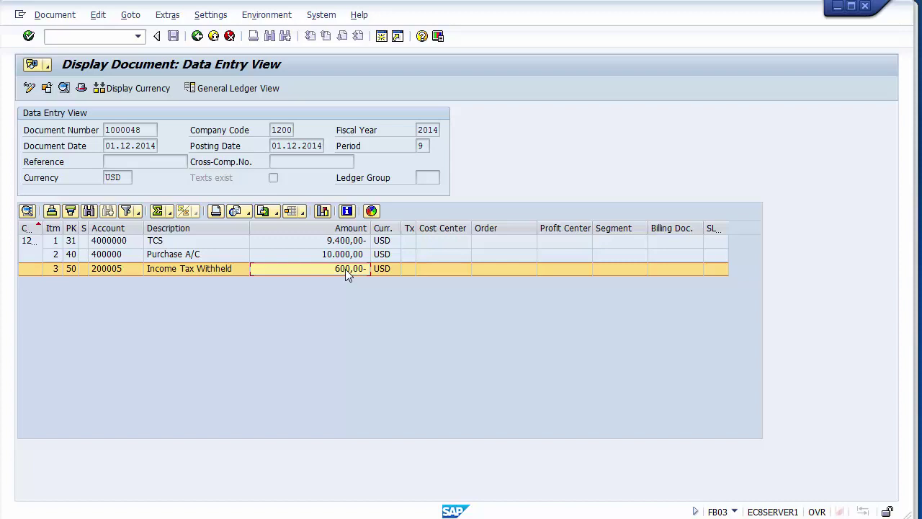
{"action": "left_click", "coordinate": [344, 247]}
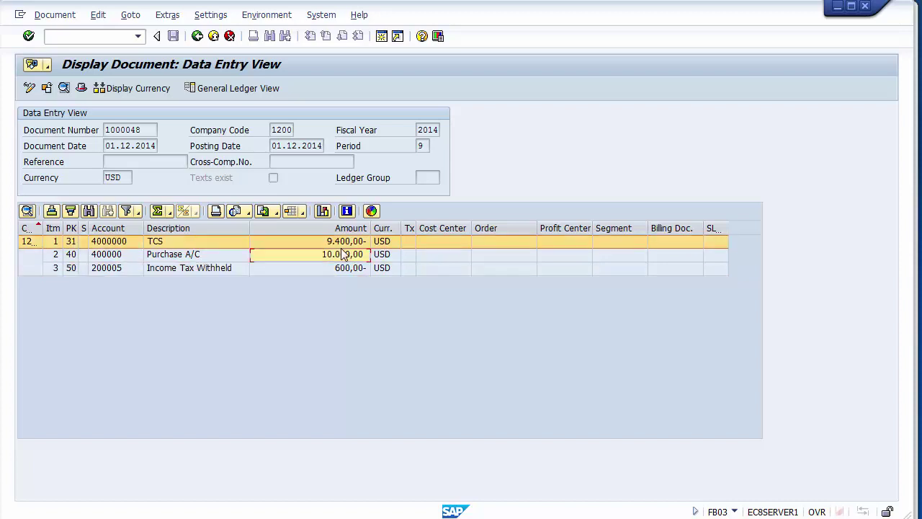
{"action": "left_click", "coordinate": [343, 271]}
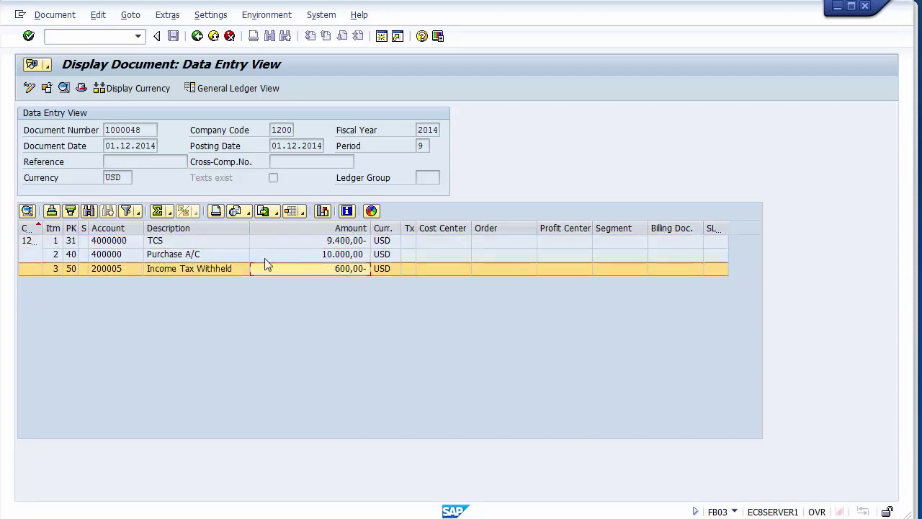
{"action": "left_click", "coordinate": [223, 256]}
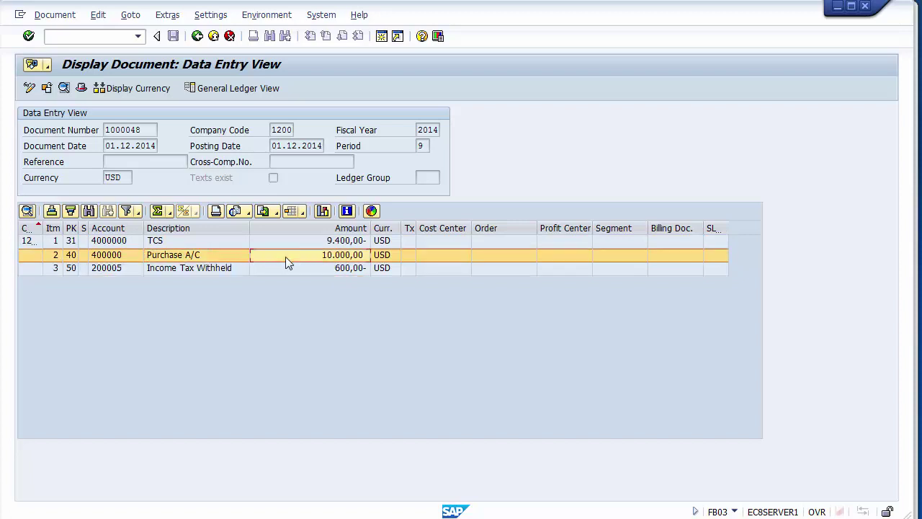
{"action": "left_click", "coordinate": [197, 36]}
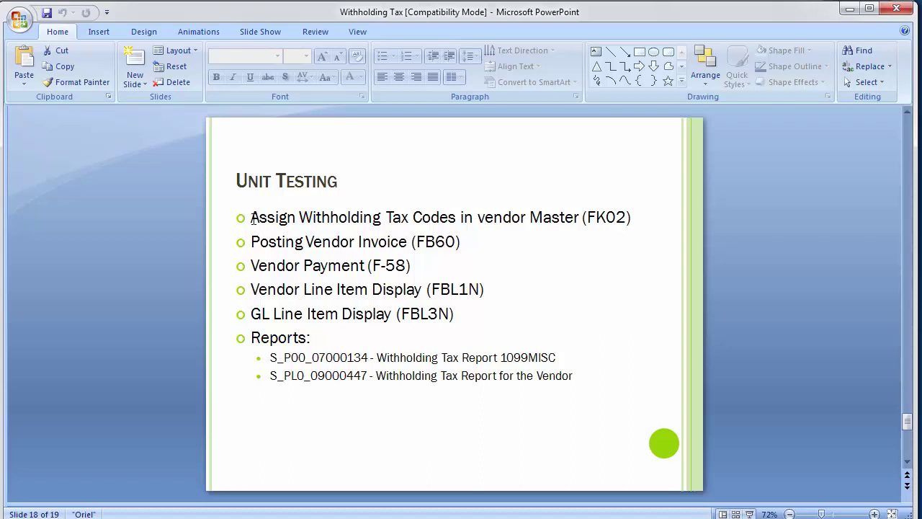
Switch back to SAP and list the TCS vendor's open items in company code 1200 with FBL1N
{"action": "key", "text": "alt+Tab"}
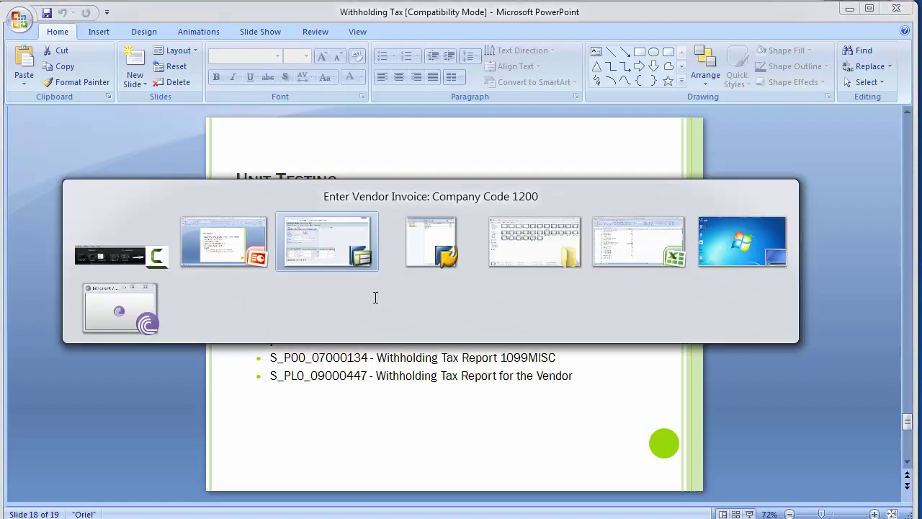
{"action": "left_click", "coordinate": [103, 36]}
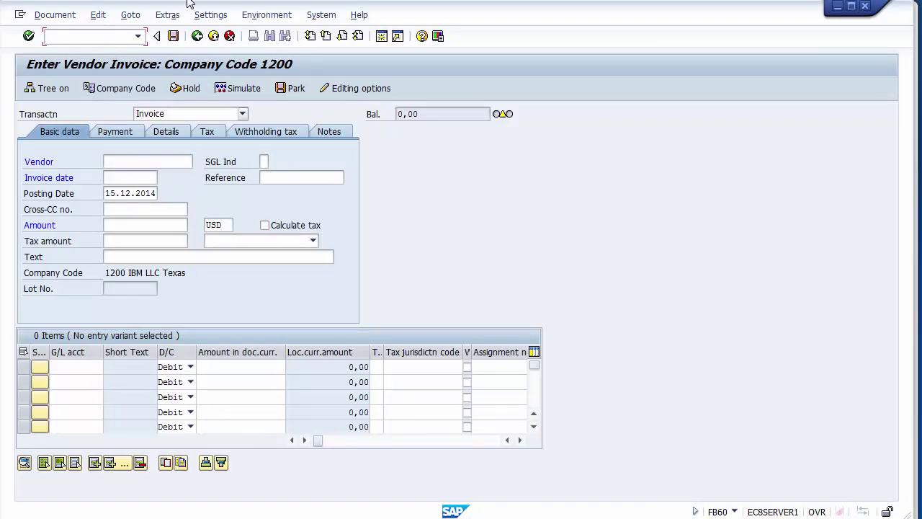
{"action": "type", "text": "/nfbl1n"}
{"action": "key", "text": "Return"}
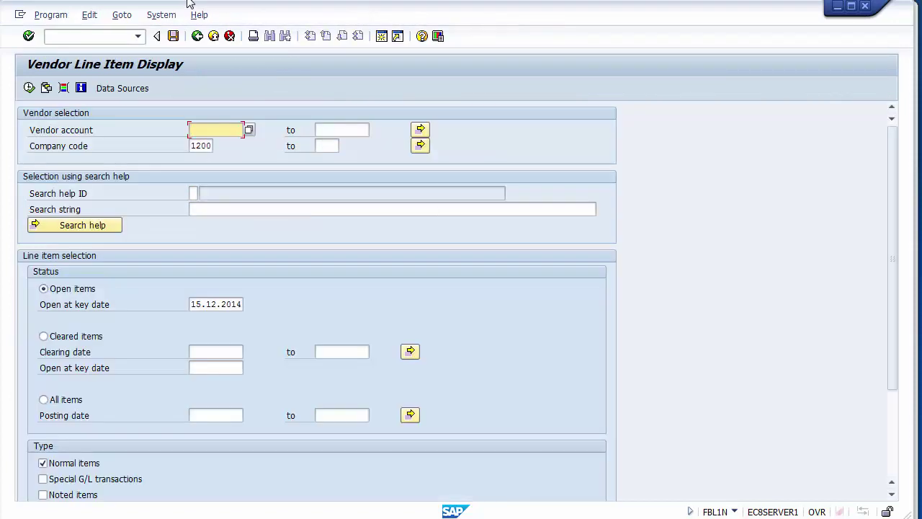
{"action": "left_click", "coordinate": [209, 130]}
{"action": "left_click", "coordinate": [205, 142]}
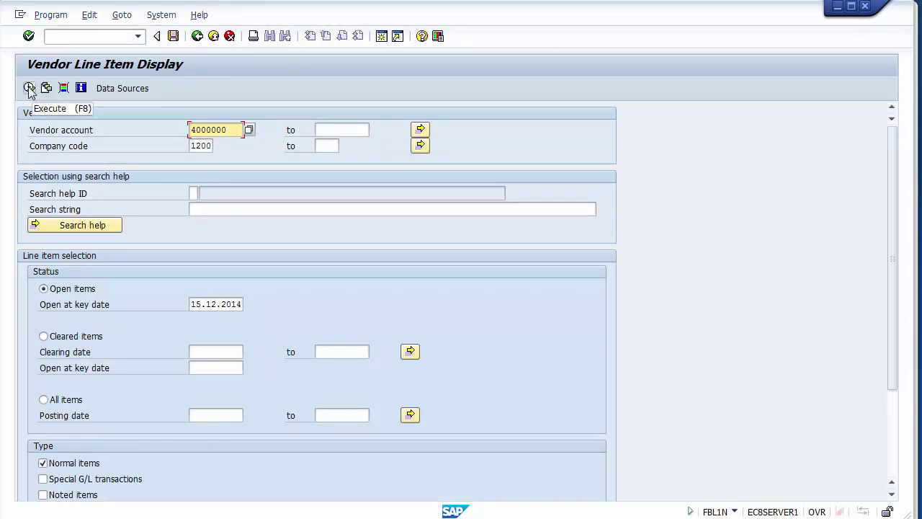
{"action": "left_click", "coordinate": [28, 88]}
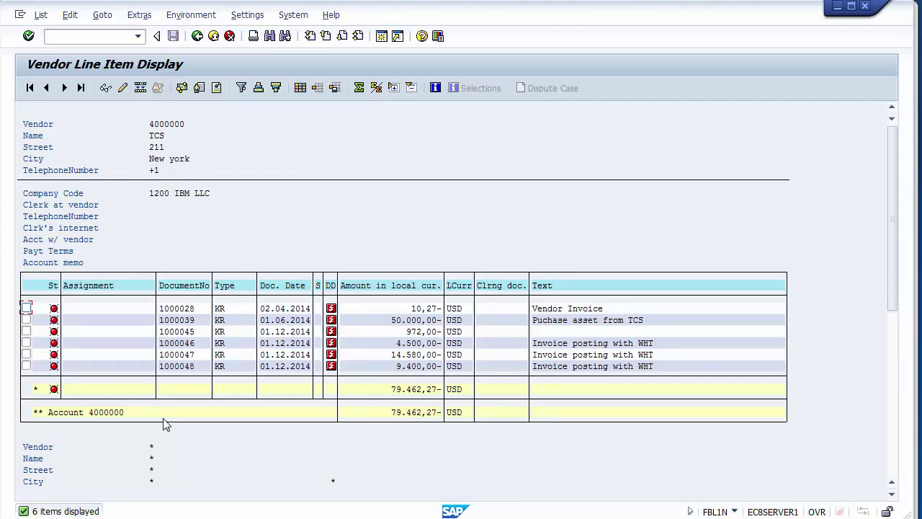
Mark the last two open invoices in the vendor line item list
{"action": "left_click", "coordinate": [402, 366]}
{"action": "left_click", "coordinate": [25, 365]}
{"action": "left_click", "coordinate": [26, 366]}
{"action": "left_click", "coordinate": [26, 355]}
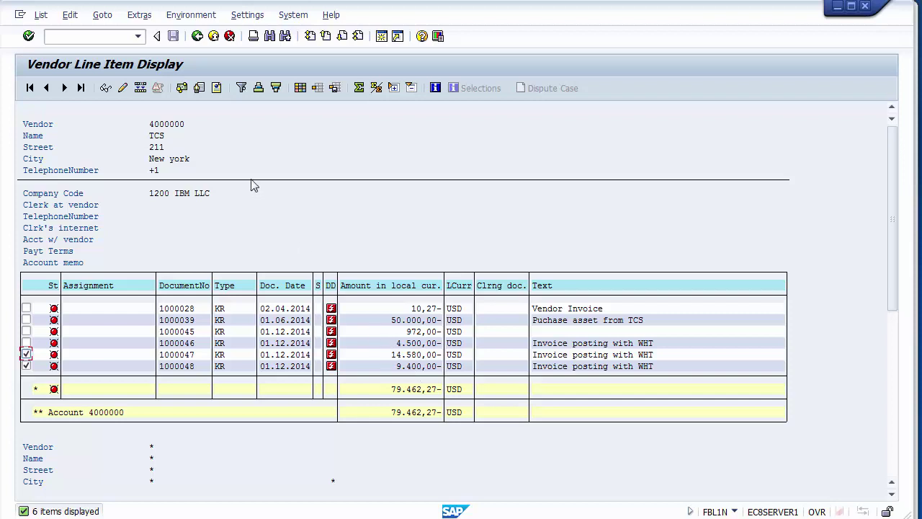
List the open items of the Income Tax Withheld G/L account in company code 1200 with FBL3N
{"action": "left_click", "coordinate": [112, 38]}
{"action": "type", "text": "/nfb"}
{"action": "type", "text": "l1n"}
{"action": "key", "text": "Return"}
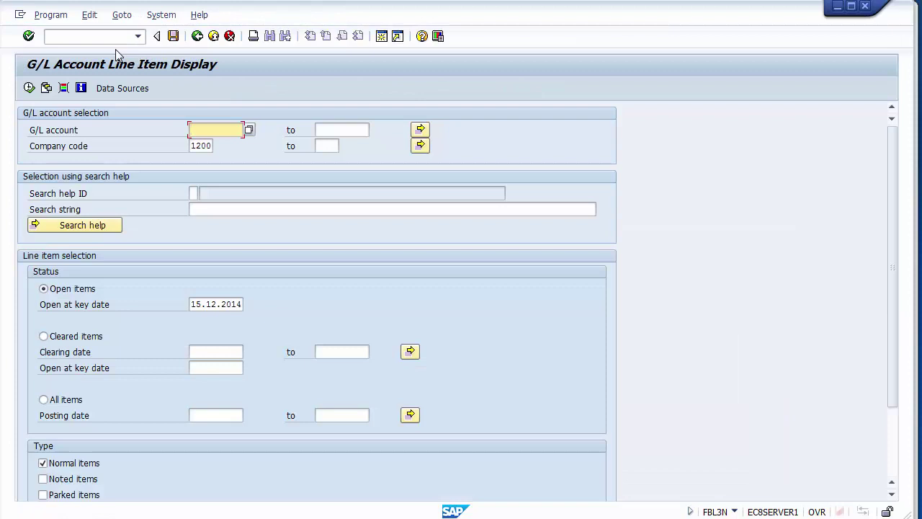
{"action": "left_click", "coordinate": [249, 130]}
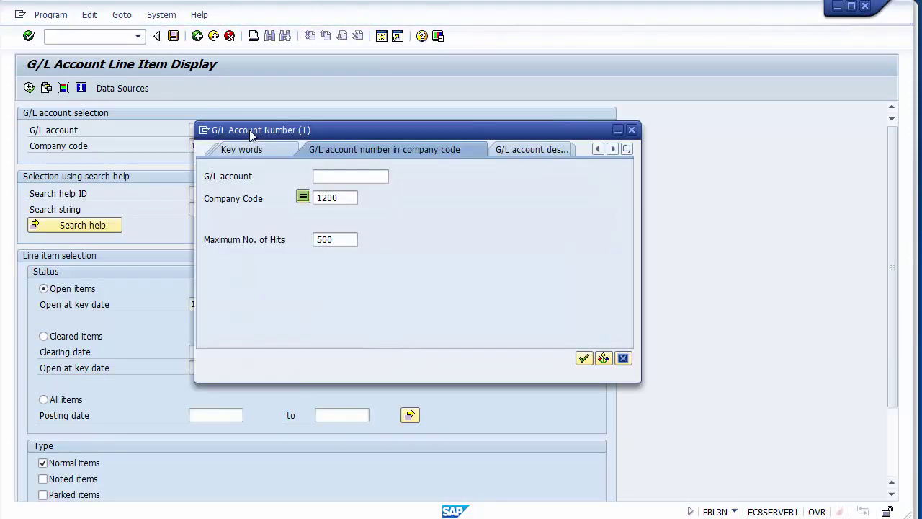
{"action": "key", "text": "Return"}
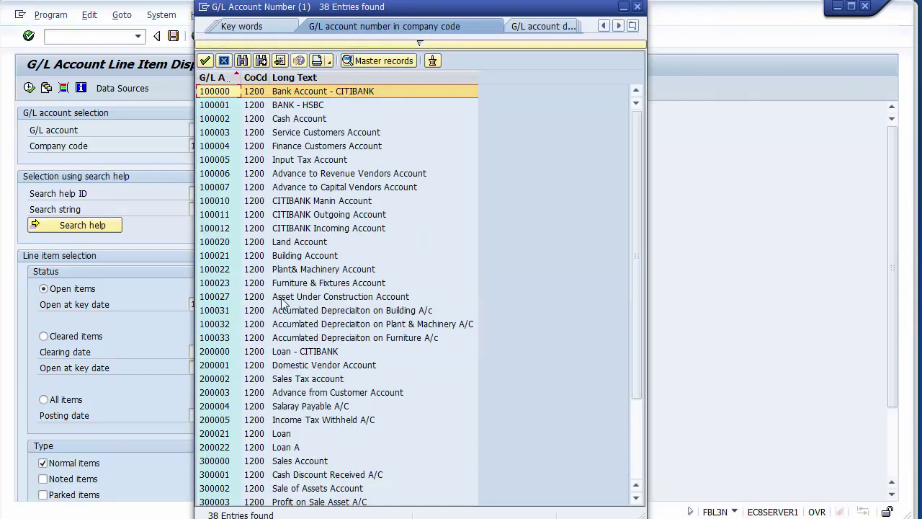
{"action": "left_click", "coordinate": [297, 427]}
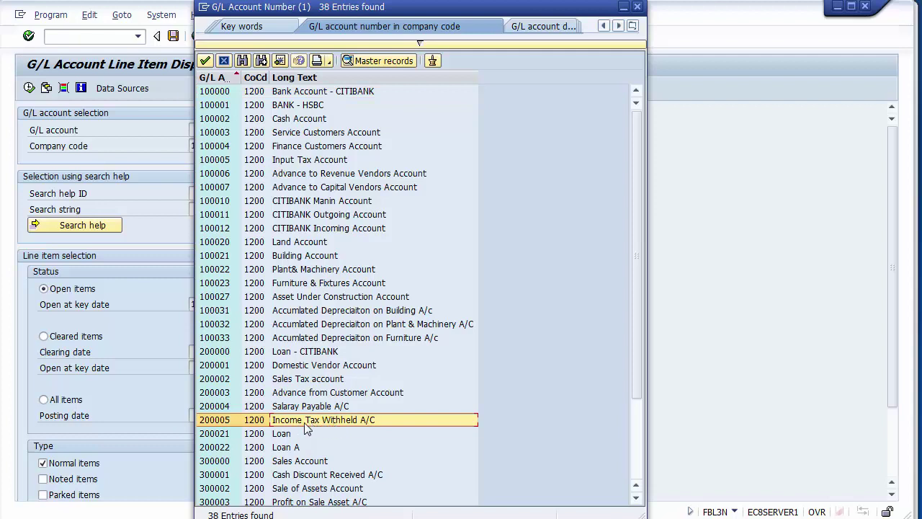
{"action": "double_click", "coordinate": [305, 423]}
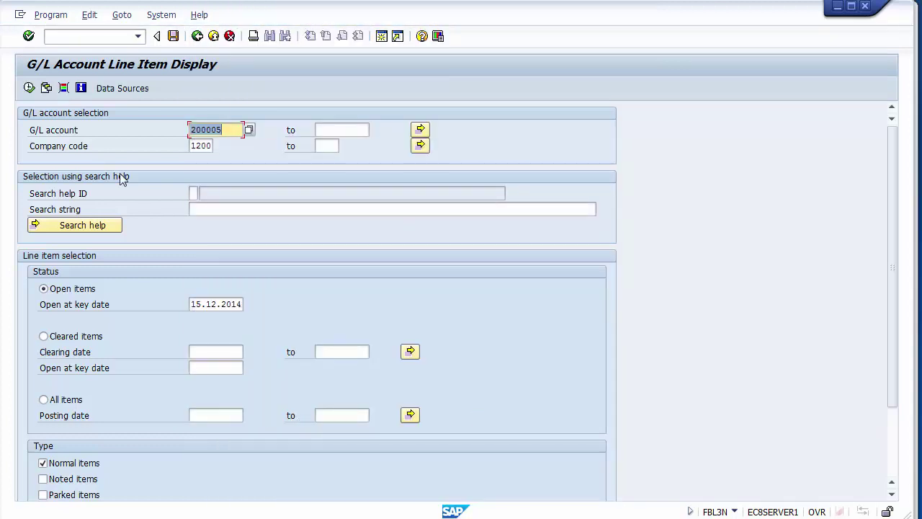
{"action": "left_click", "coordinate": [29, 88]}
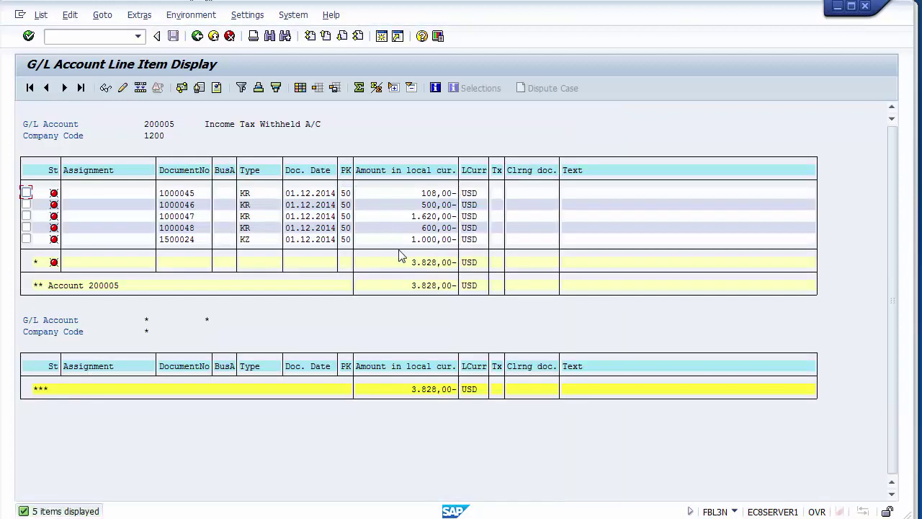
Mark the withholding items of documents 1000047 and 1000048 in the G/L list and exit the report
{"action": "left_click", "coordinate": [419, 230]}
{"action": "left_click", "coordinate": [418, 217]}
{"action": "left_click", "coordinate": [26, 215]}
{"action": "left_click", "coordinate": [26, 228]}
{"action": "left_click", "coordinate": [214, 36]}
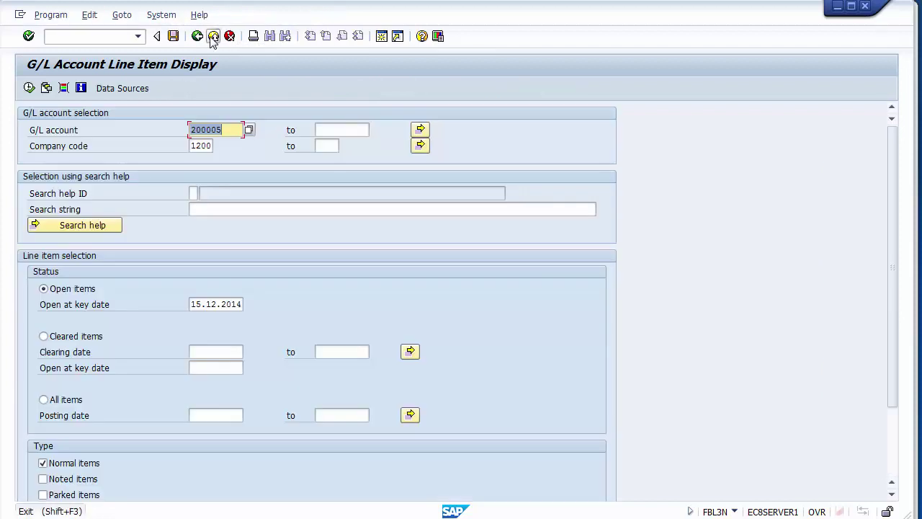
{"action": "left_click", "coordinate": [214, 36]}
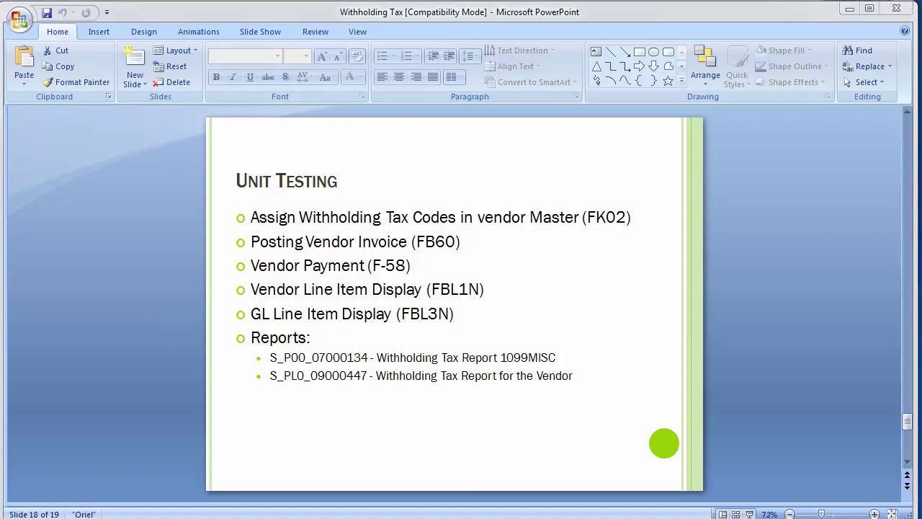
Switch back to SAP and open the TCS vendor's withholding tax data in company code 1200 for changing with FK02
{"action": "left_click", "coordinate": [286, 455]}
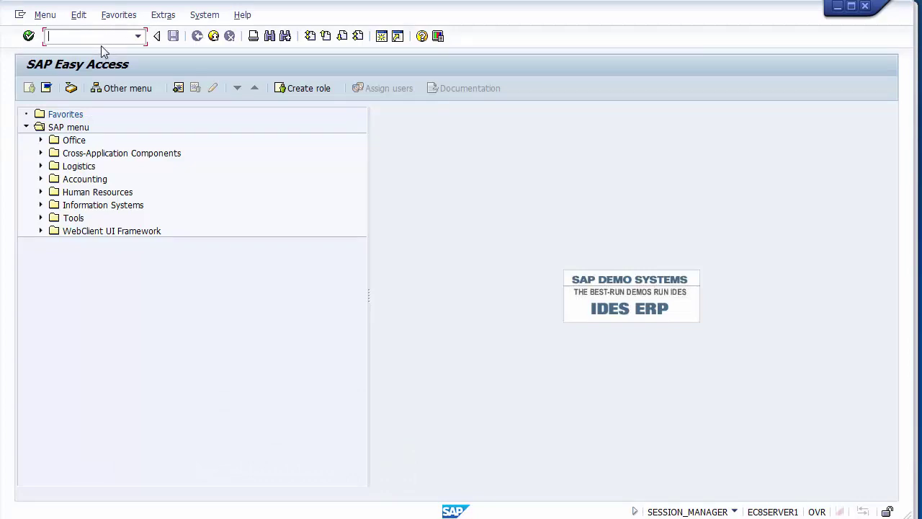
{"action": "type", "text": "fk02"}
{"action": "key", "text": "Return"}
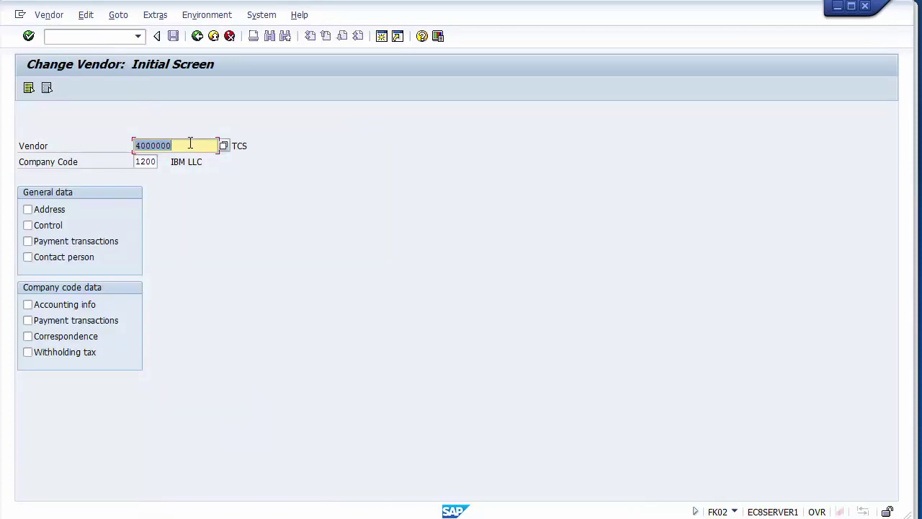
{"action": "left_click", "coordinate": [190, 144]}
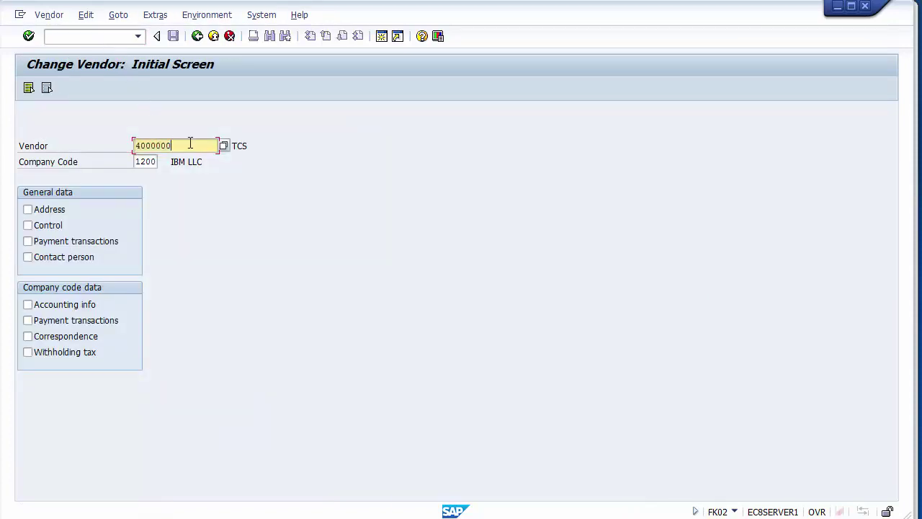
{"action": "left_click", "coordinate": [69, 354]}
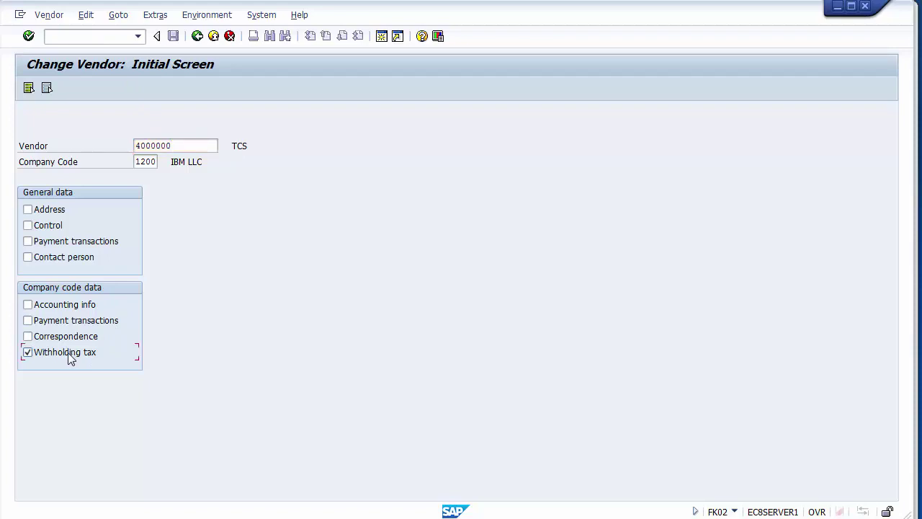
{"action": "key", "text": "Return"}
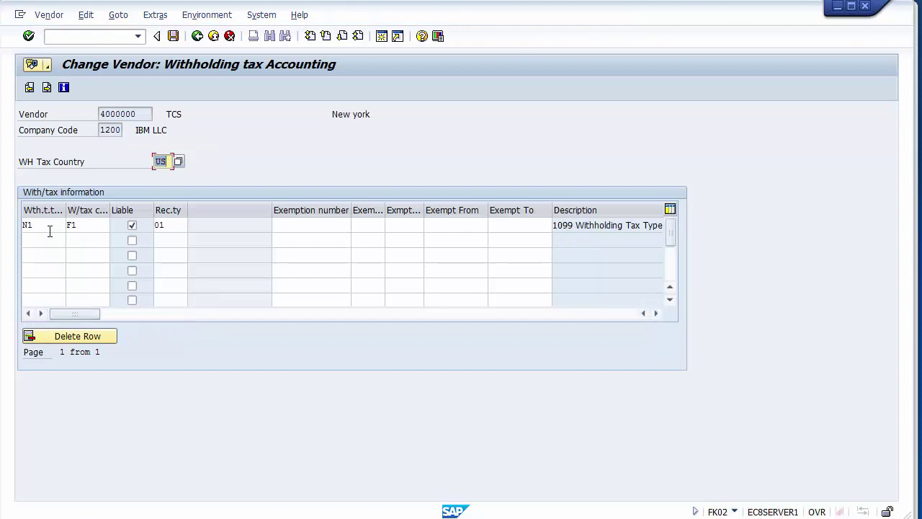
Examine the withholding tax types offered for the vendor's N1 row, comparing the 1099 types for invoice and for payment
{"action": "left_click", "coordinate": [48, 226]}
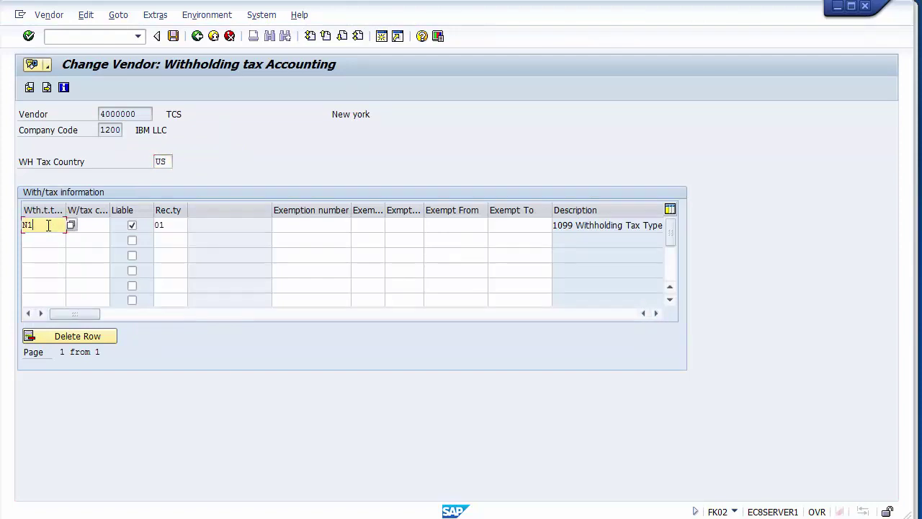
{"action": "key", "text": "F4"}
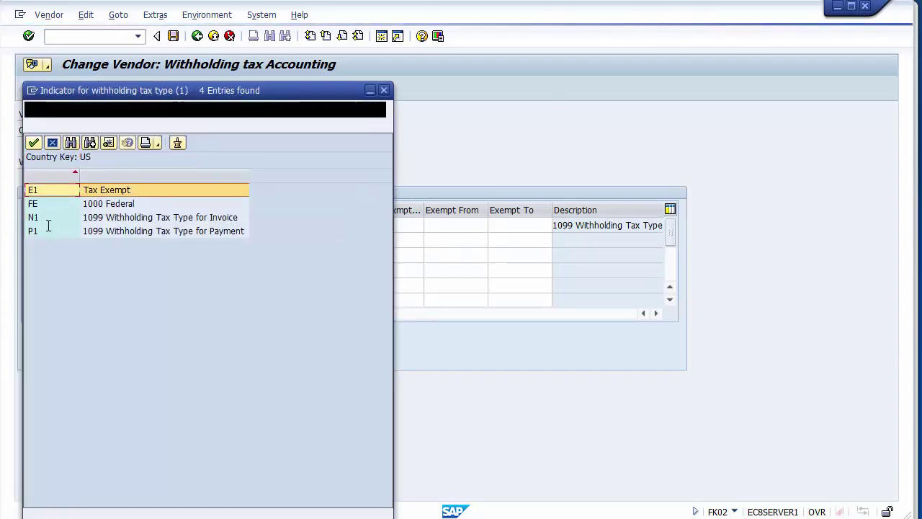
{"action": "left_click", "coordinate": [196, 219]}
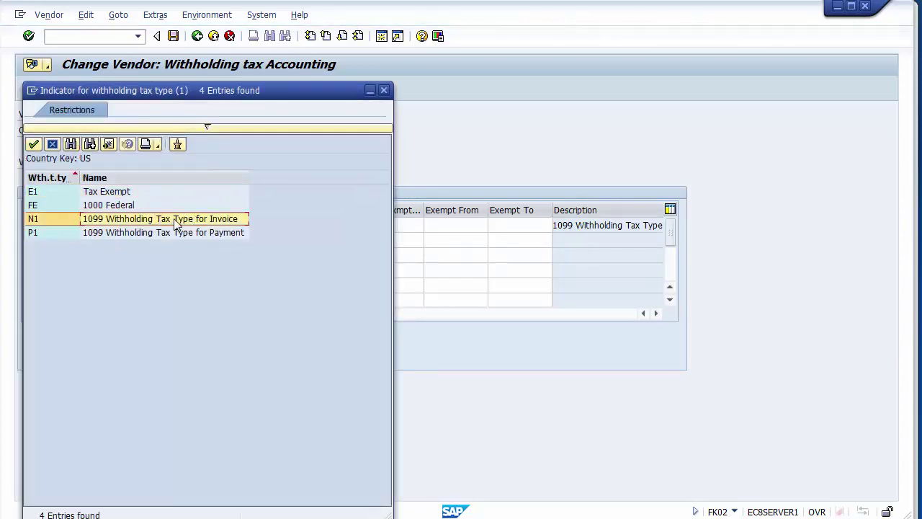
{"action": "left_click", "coordinate": [234, 233]}
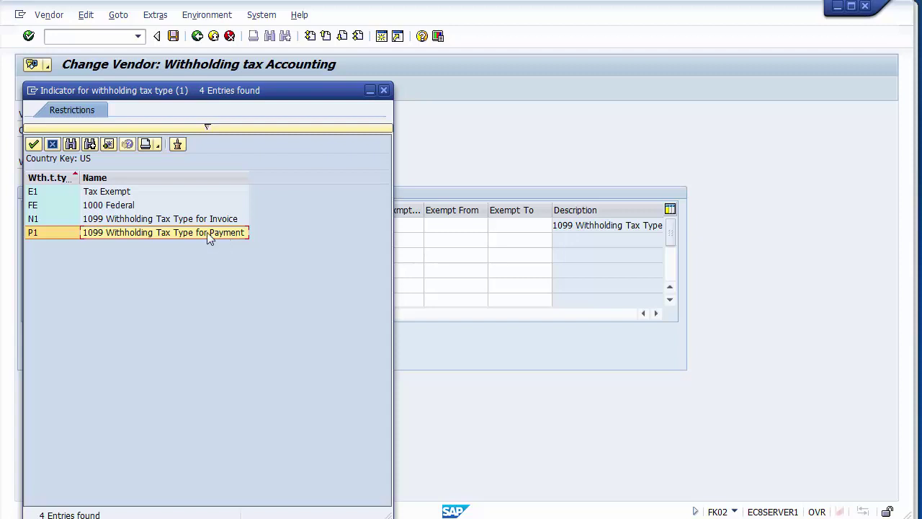
{"action": "left_click_drag", "start_coordinate": [91, 89], "coordinate": [494, 66]}
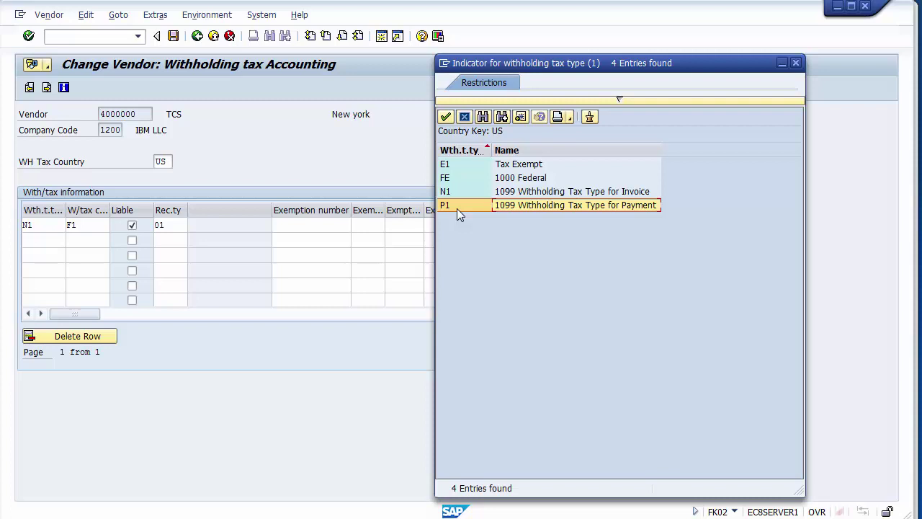
{"action": "double_click", "coordinate": [448, 207]}
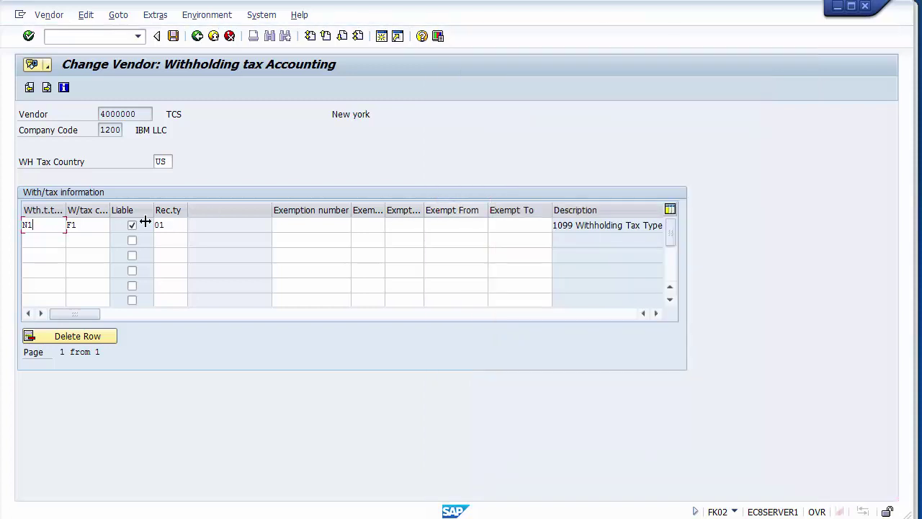
{"action": "type", "text": "N1"}
{"action": "key", "text": "Tab"}
{"action": "type", "text": "F1"}
Add a second withholding tax row with type P1 for payment and tax code T1, 1099 W/Tx Rents 10%
{"action": "left_click", "coordinate": [64, 240]}
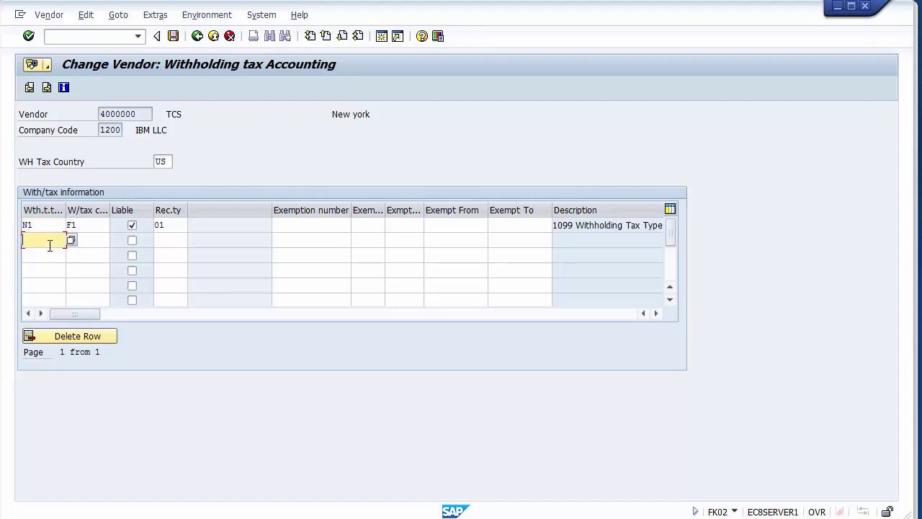
{"action": "key", "text": "Return"}
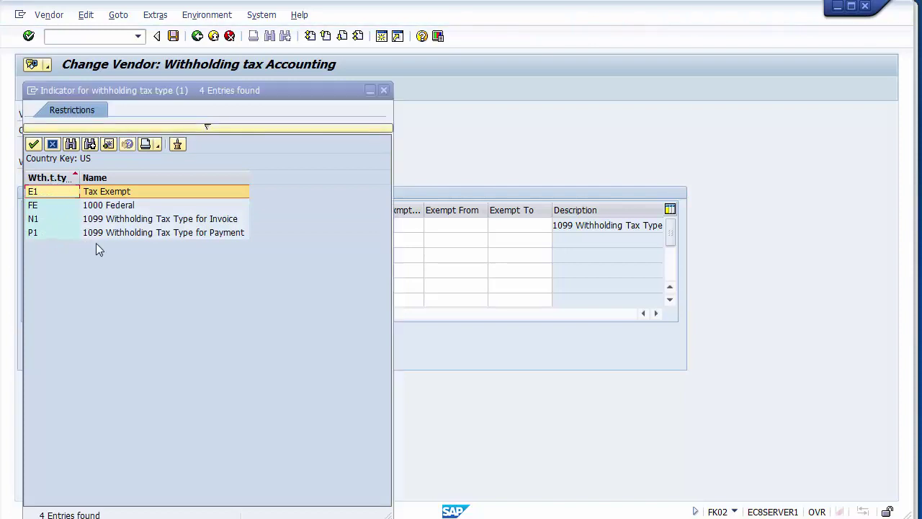
{"action": "left_click", "coordinate": [106, 235]}
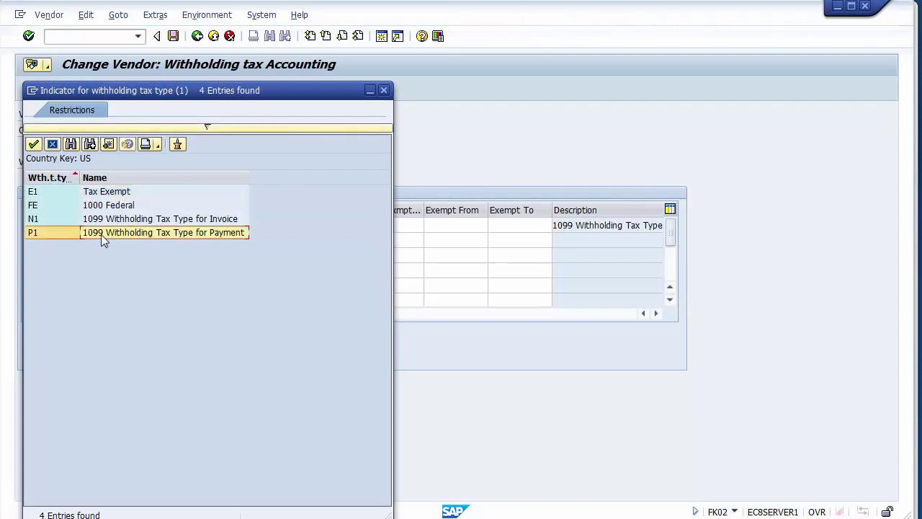
{"action": "double_click", "coordinate": [103, 241]}
{"action": "left_click", "coordinate": [89, 240]}
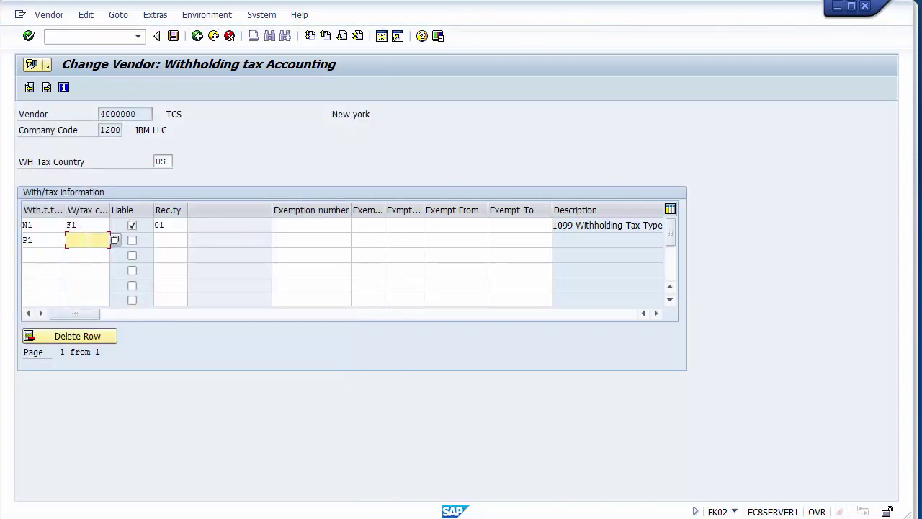
{"action": "left_click", "coordinate": [114, 241]}
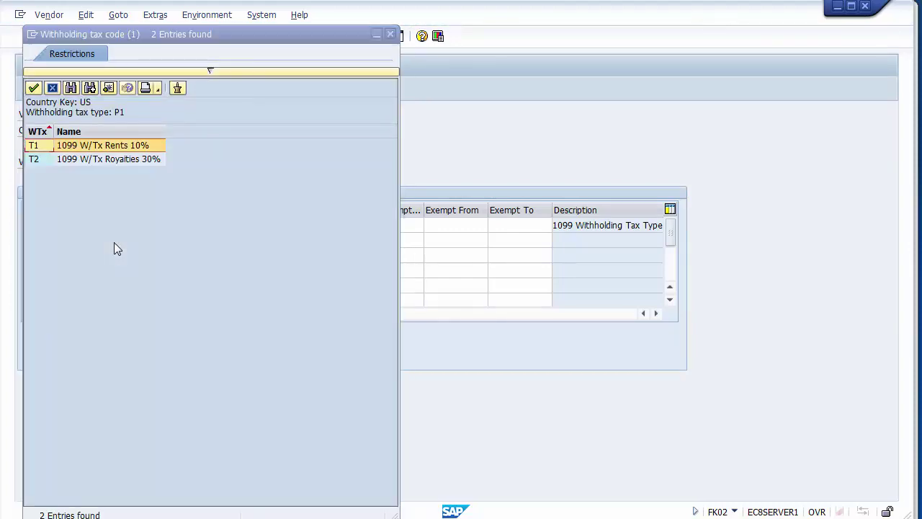
{"action": "left_click", "coordinate": [105, 148]}
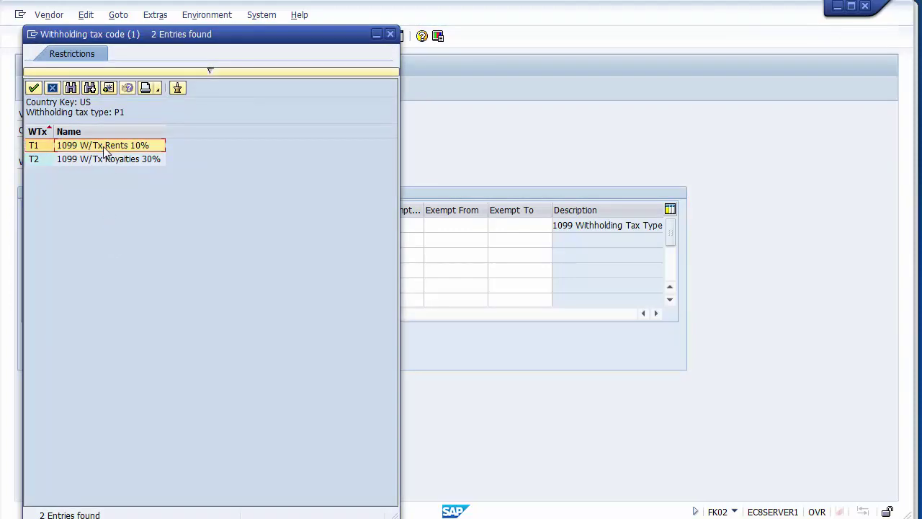
{"action": "double_click", "coordinate": [104, 147]}
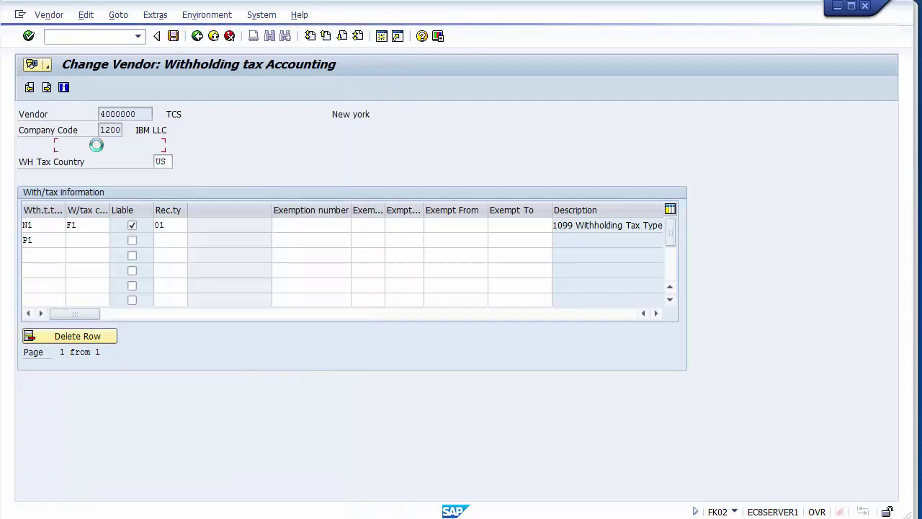
Mark the P1 row as liable, assign recipient type 01, and save the vendor changes
{"action": "left_click", "coordinate": [132, 241]}
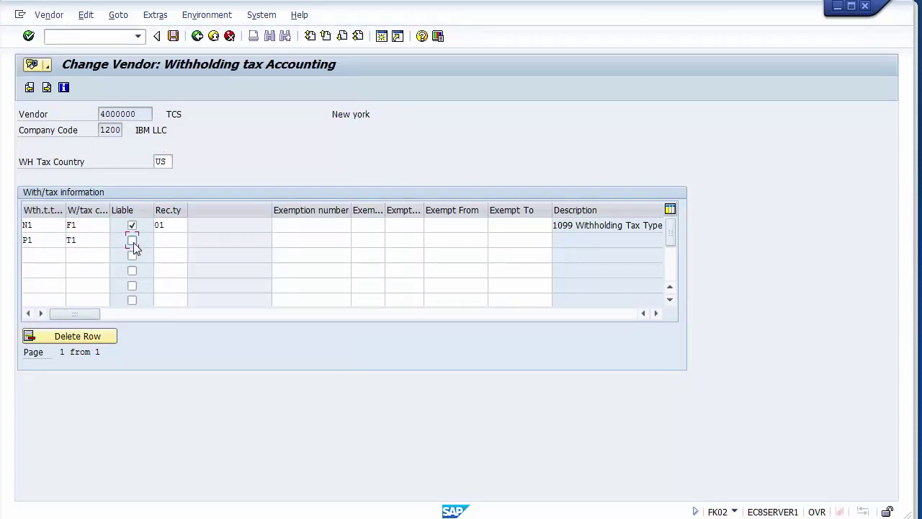
{"action": "left_click", "coordinate": [165, 241]}
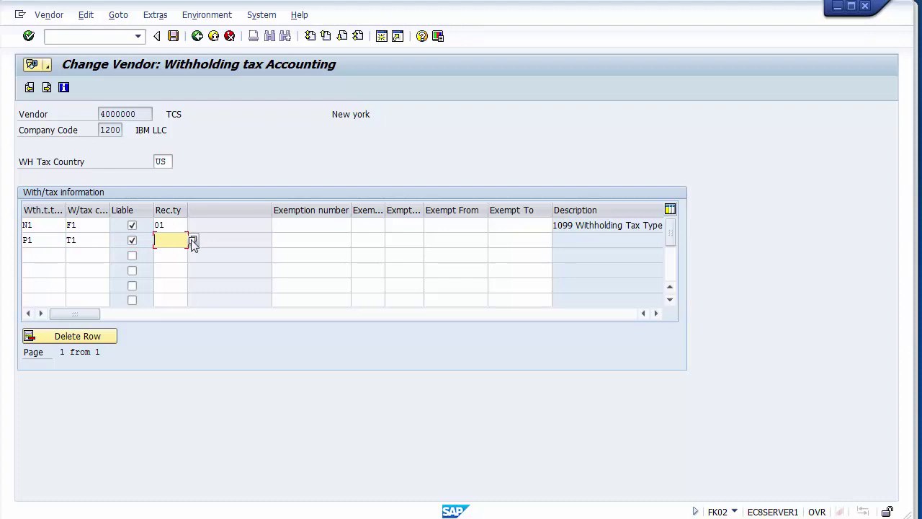
{"action": "left_click", "coordinate": [193, 242]}
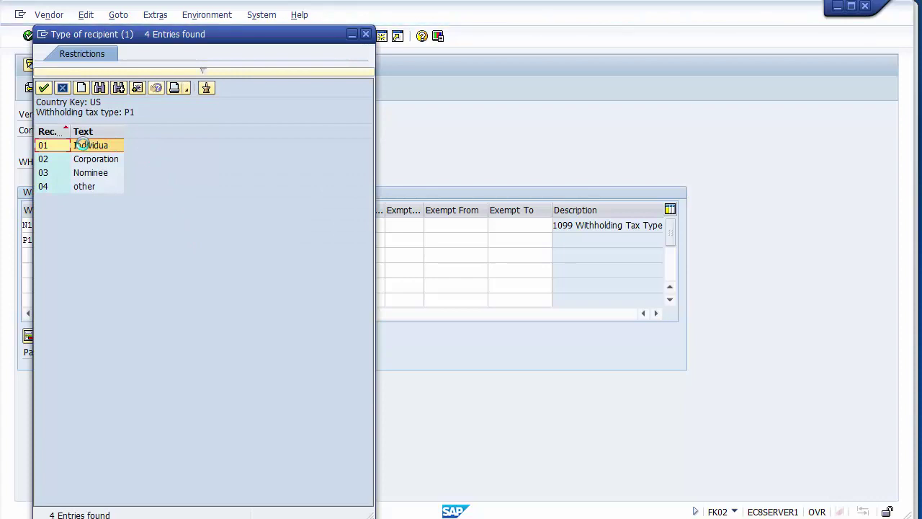
{"action": "left_click", "coordinate": [85, 147]}
{"action": "double_click", "coordinate": [84, 147]}
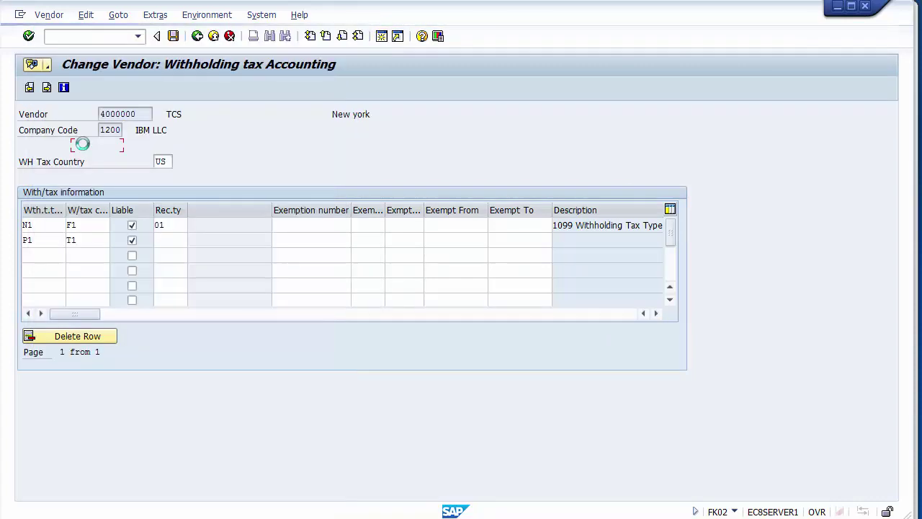
{"action": "left_click", "coordinate": [178, 225]}
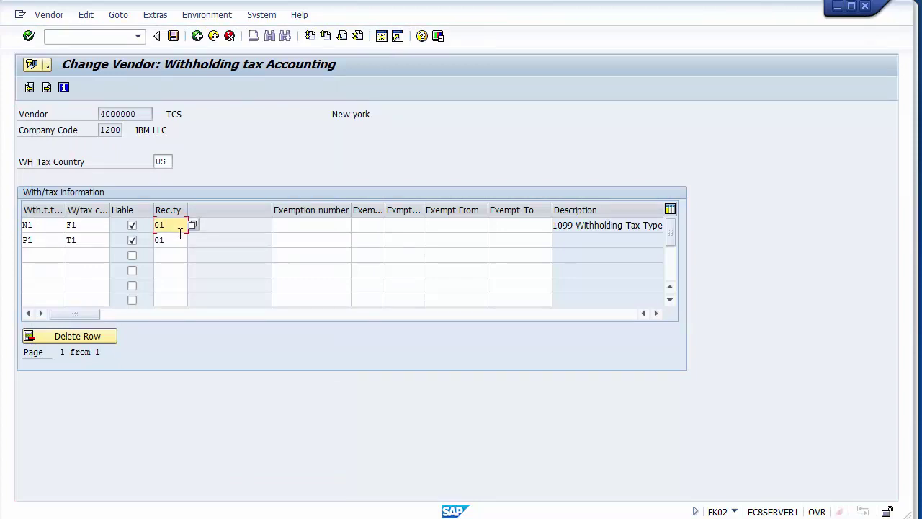
{"action": "left_click", "coordinate": [179, 241]}
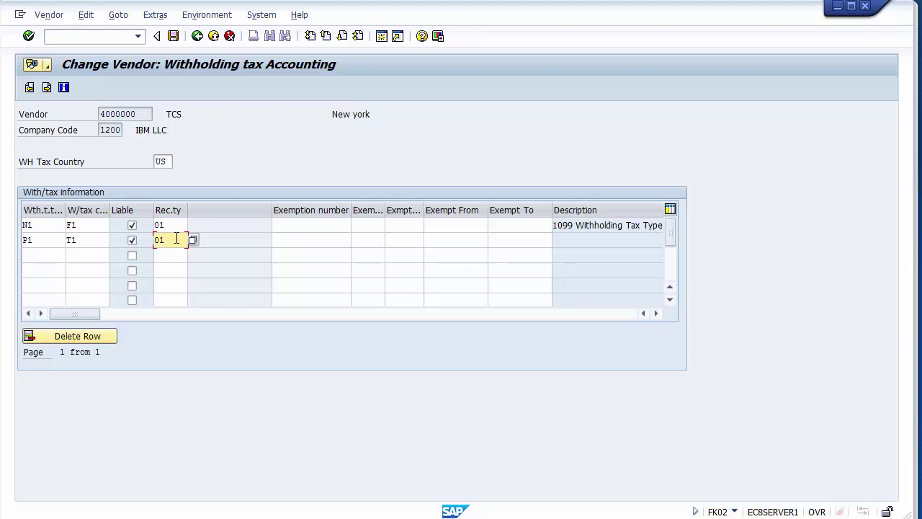
{"action": "left_click", "coordinate": [173, 37]}
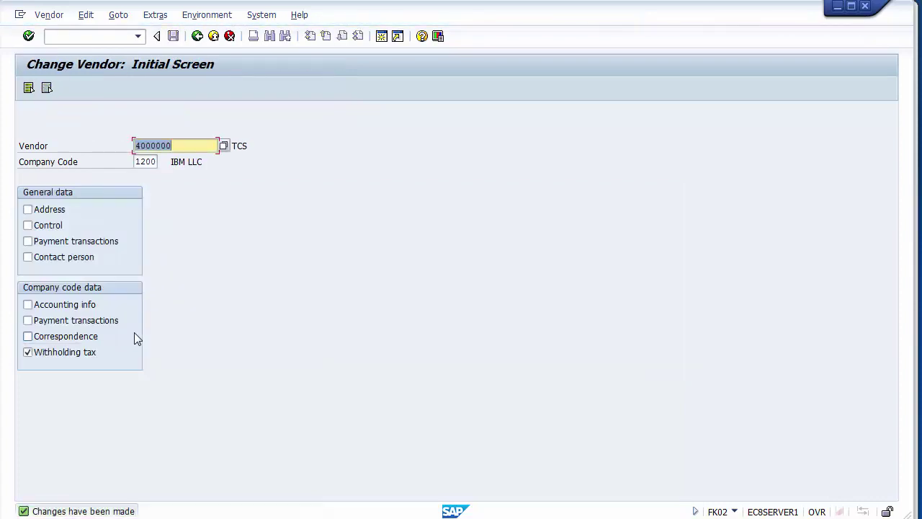
Leave the vendor change transaction and switch to the Unit Testing slide in PowerPoint
{"action": "left_click", "coordinate": [84, 37]}
{"action": "type", "text": "/n"}
{"action": "key", "text": "Return"}
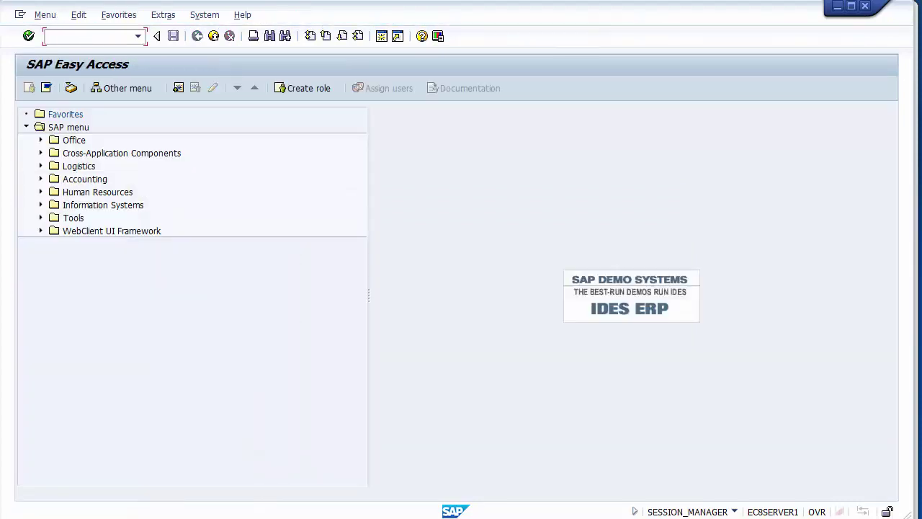
{"action": "mouse_move", "coordinate": [226, 518]}
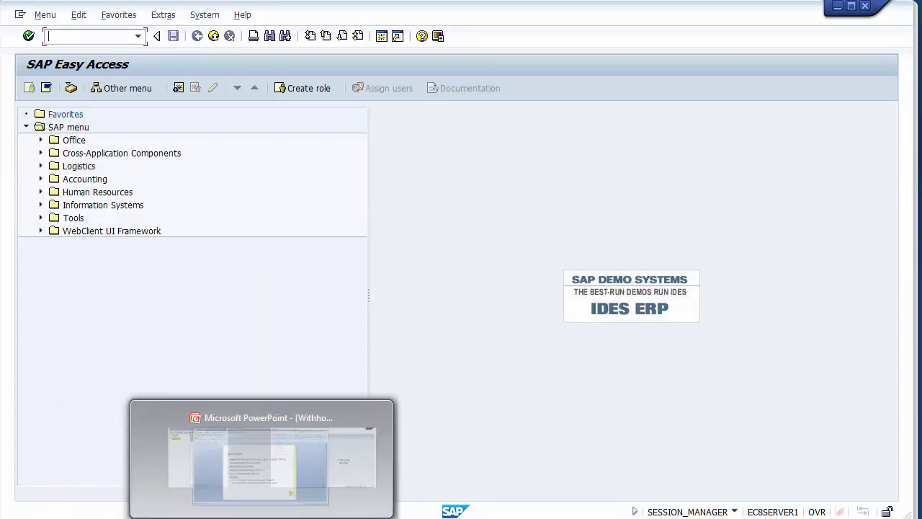
{"action": "left_click", "coordinate": [260, 518]}
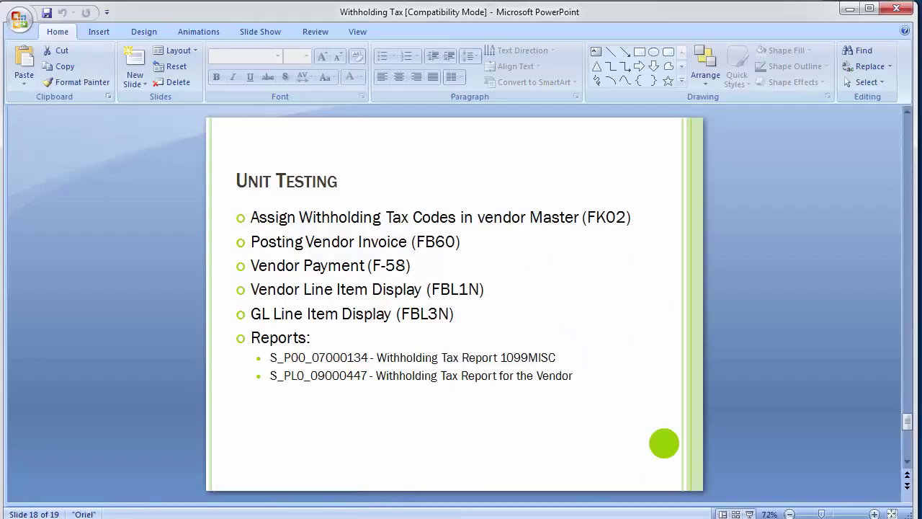
{"action": "key", "text": "alt+Tab"}
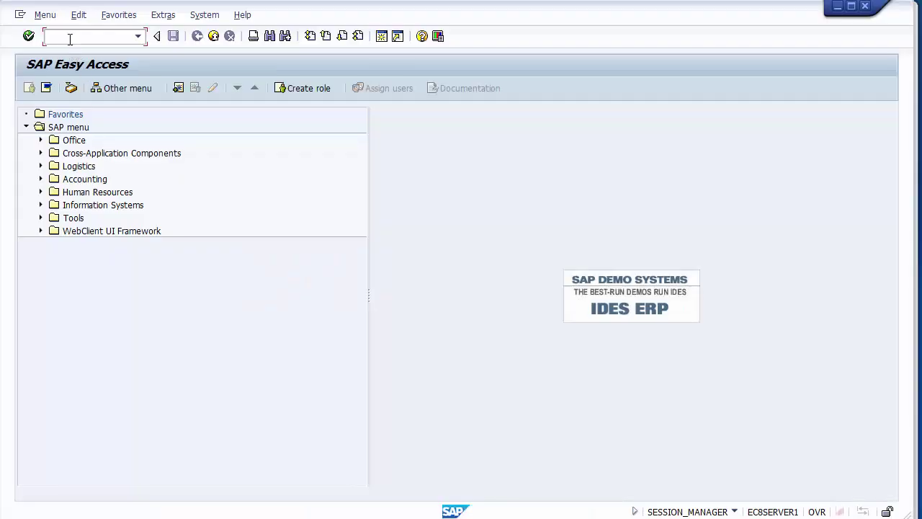
{"action": "key", "text": "alt+Tab"}
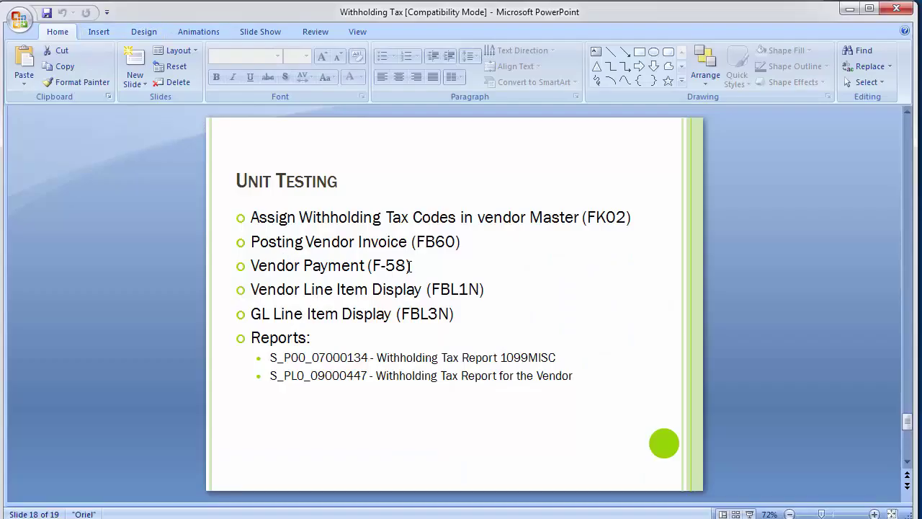
Add the bullet "Advance Payment (F-48)" below Posting Vendor Invoice (FB60) on the Unit Testing slide and save the presentation
{"action": "left_click", "coordinate": [412, 266]}
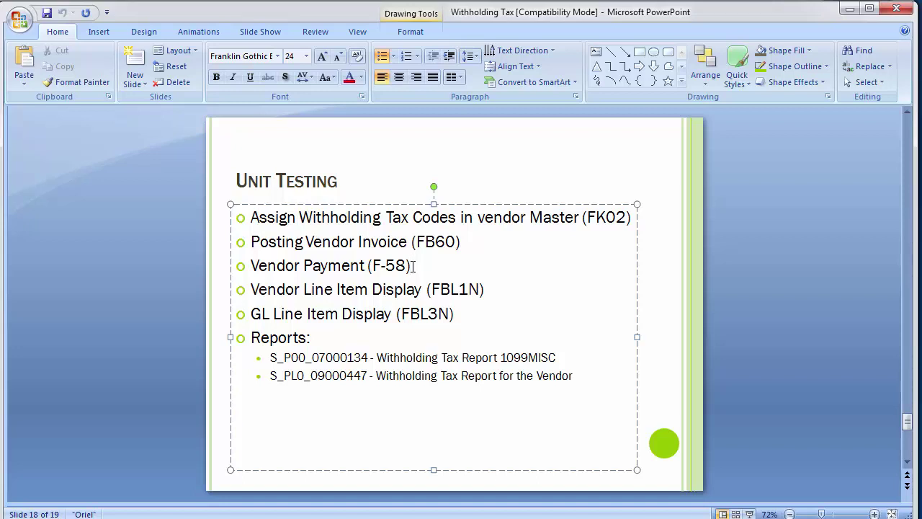
{"action": "left_click", "coordinate": [472, 246]}
{"action": "key", "text": "Return"}
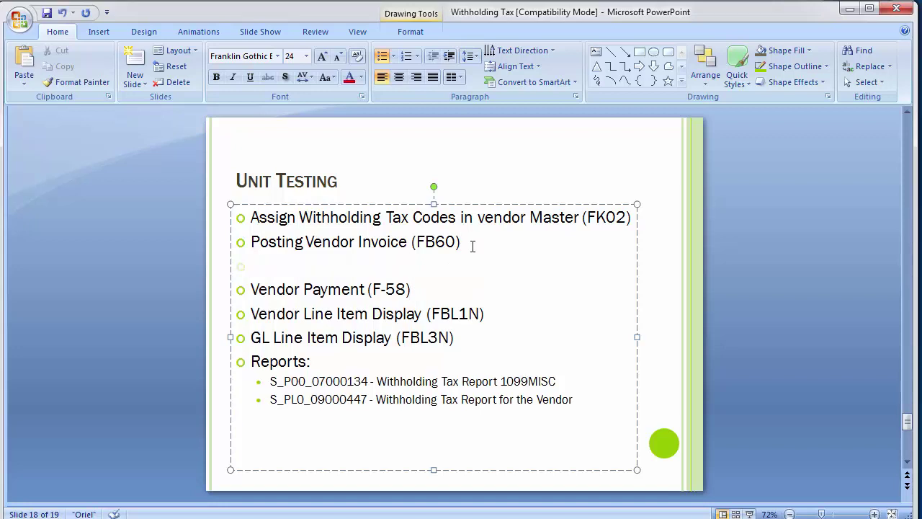
{"action": "type", "text": "Advance Payment"}
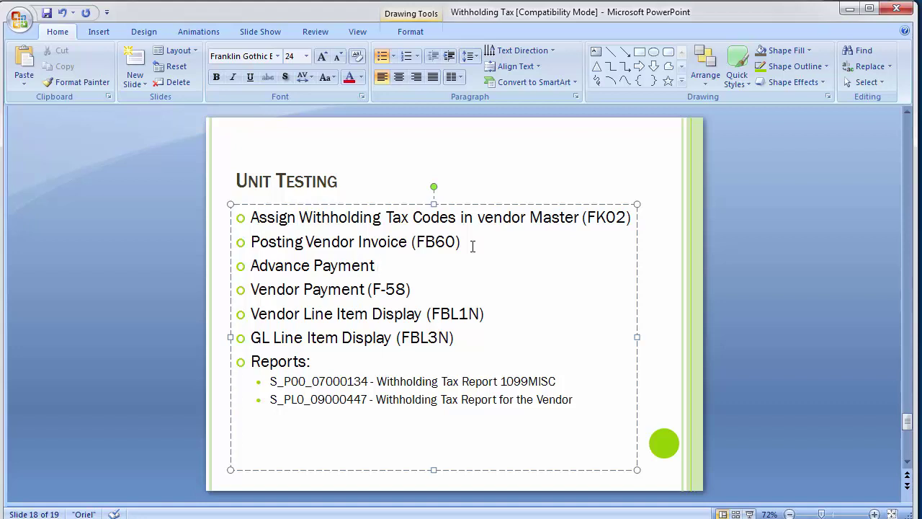
{"action": "type", "text": " ()"}
{"action": "key", "text": "Left"}
{"action": "type", "text": "F-48"}
{"action": "left_click", "coordinate": [137, 269]}
{"action": "key", "text": "ctrl+s"}
Switch back to SAP and open the vendor down payment transaction F-48
{"action": "key", "text": "alt+Tab"}
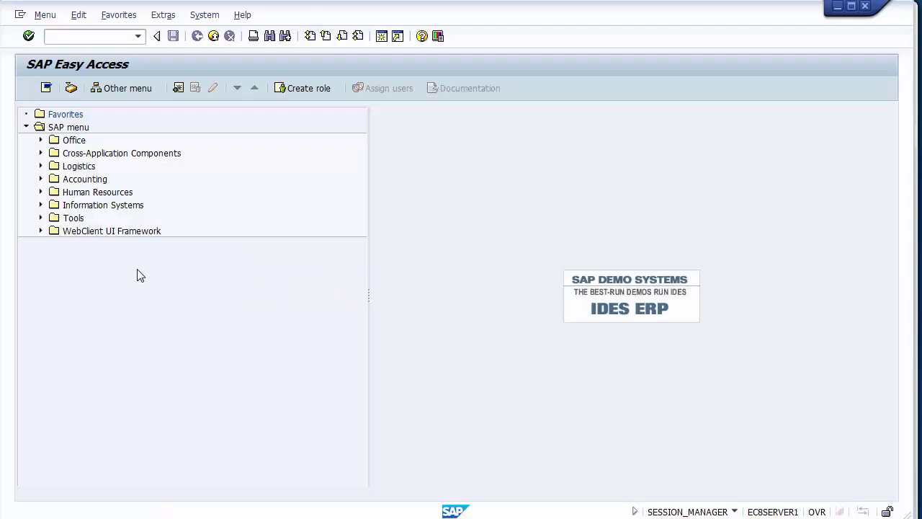
{"action": "type", "text": "f-4"}
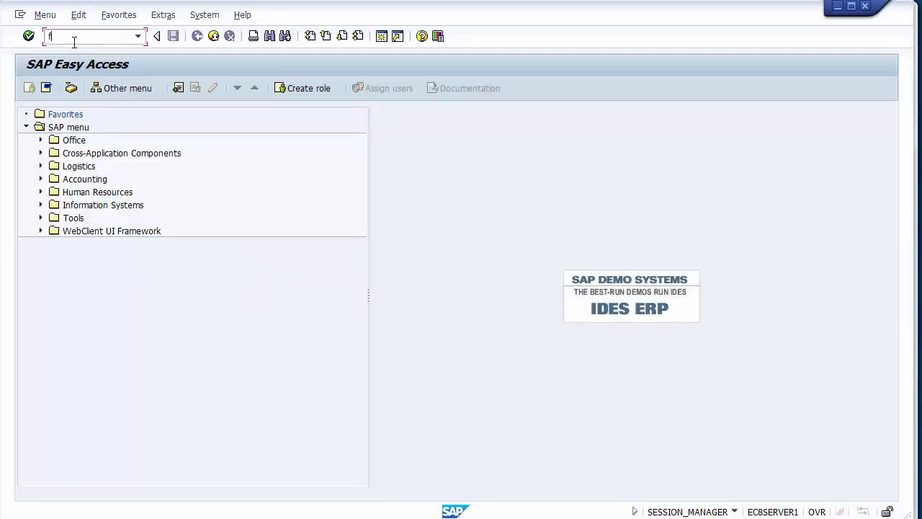
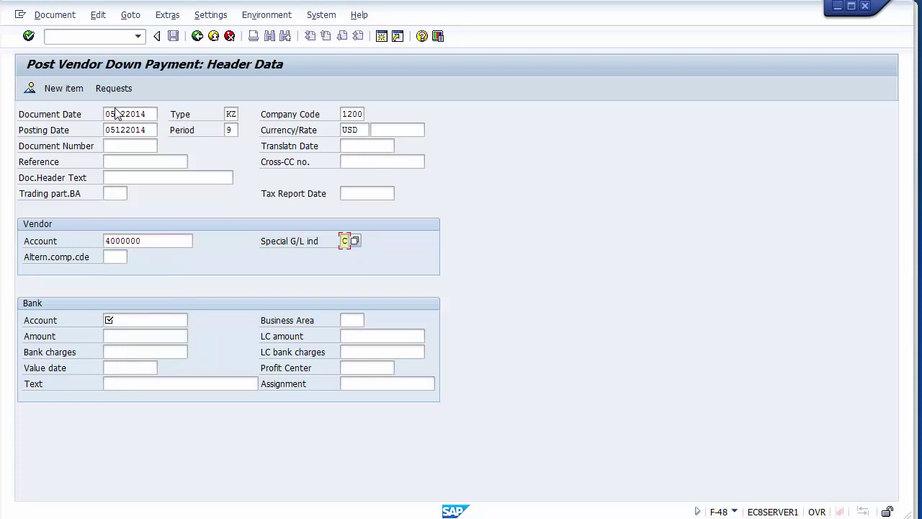
Set the down payment's bank data to G/L account 100011 and business area 1230
{"action": "key", "text": "Tab"}
{"action": "key", "text": "Tab"}
{"action": "key", "text": "Down"}
{"action": "key", "text": "Down"}
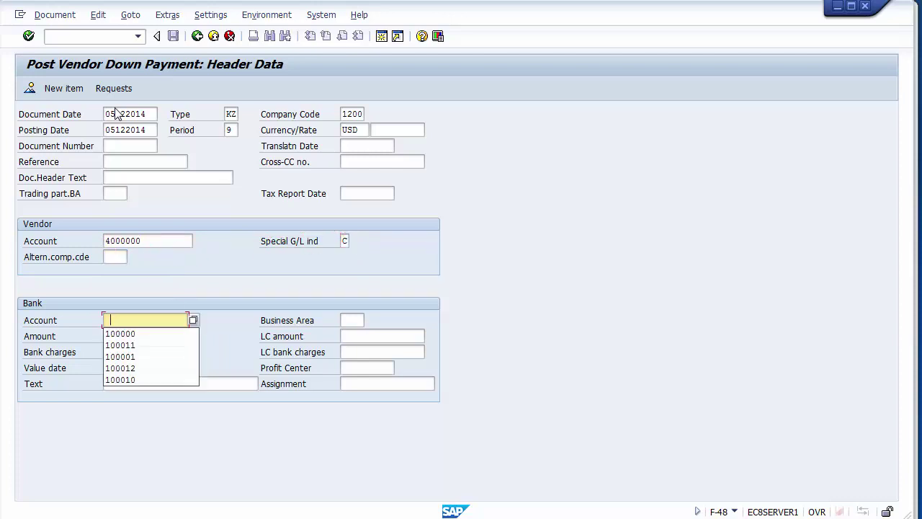
{"action": "key", "text": "Down"}
{"action": "key", "text": "Return"}
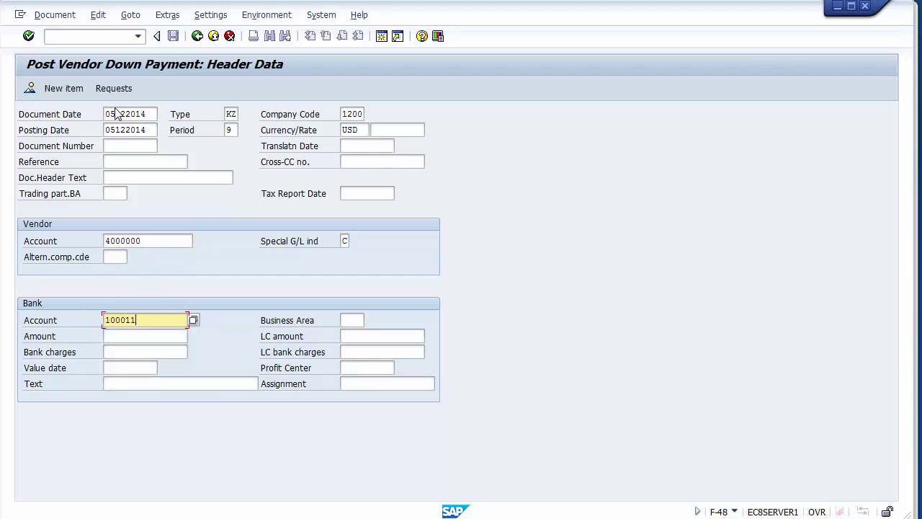
{"action": "key", "text": "Tab"}
{"action": "key", "text": "Down"}
{"action": "key", "text": "Down"}
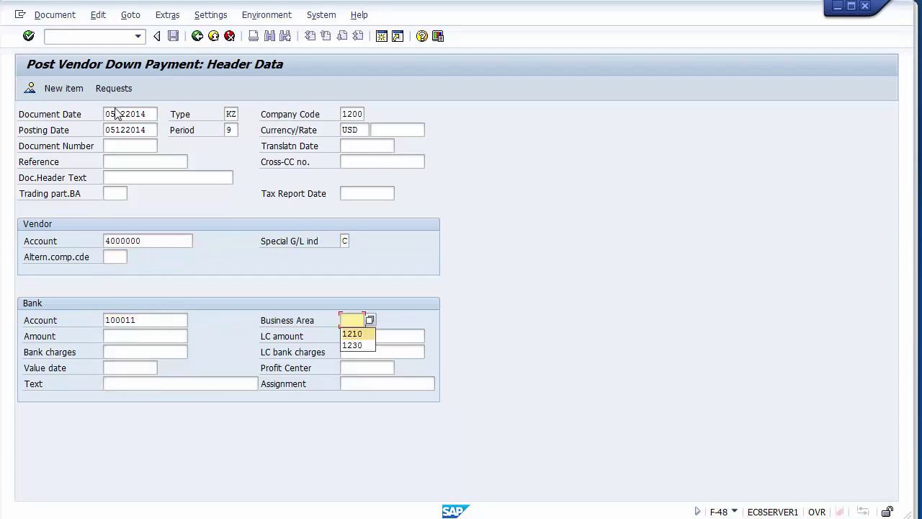
{"action": "key", "text": "Return"}
{"action": "type", "text": "1230"}
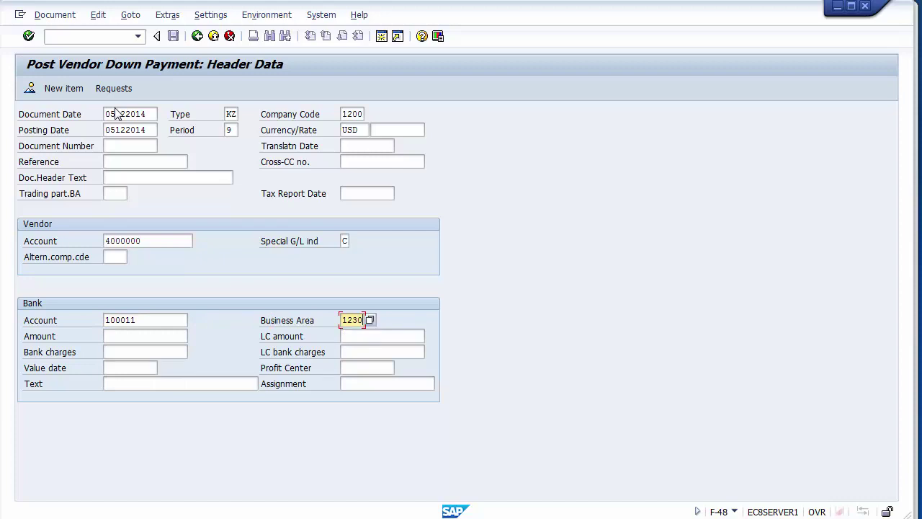
{"action": "key", "text": "Tab"}
{"action": "key", "text": "Tab"}
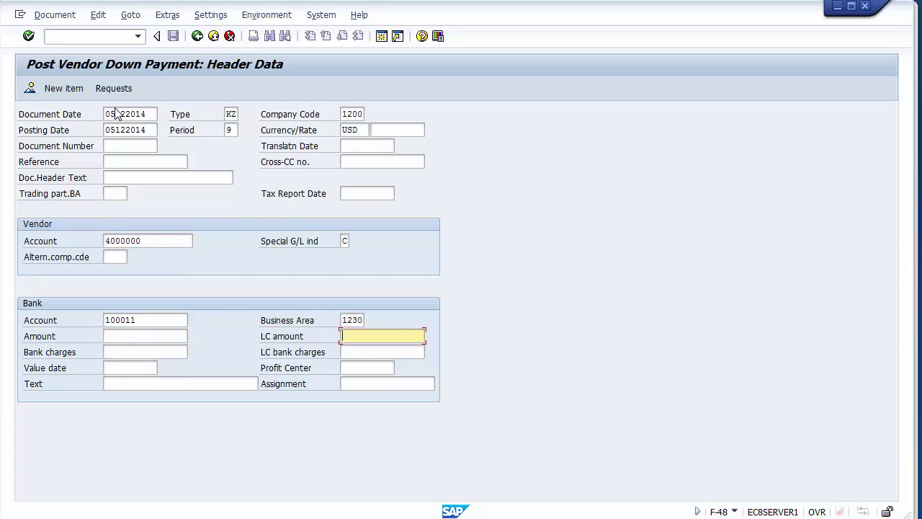
Enter a bank amount of 10000 and value date 05122014, and proceed to the vendor item
{"action": "left_click", "coordinate": [116, 332]}
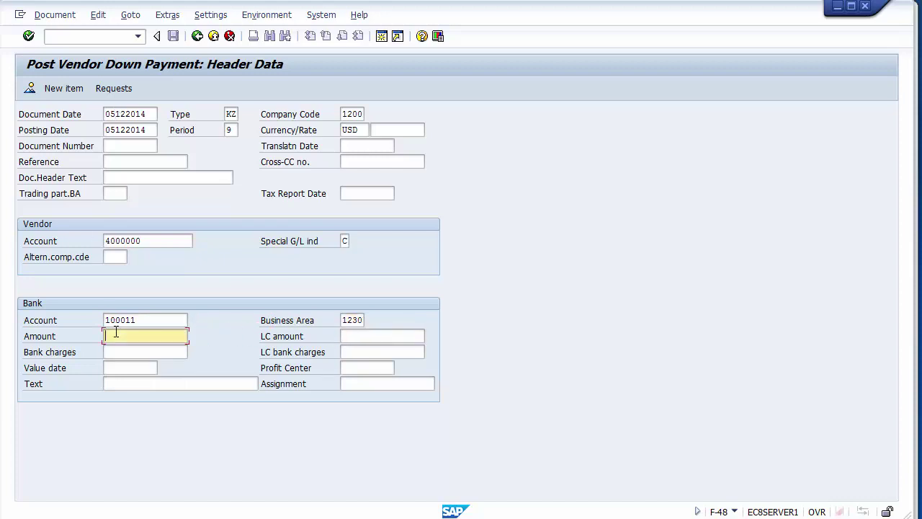
{"action": "type", "text": "10000"}
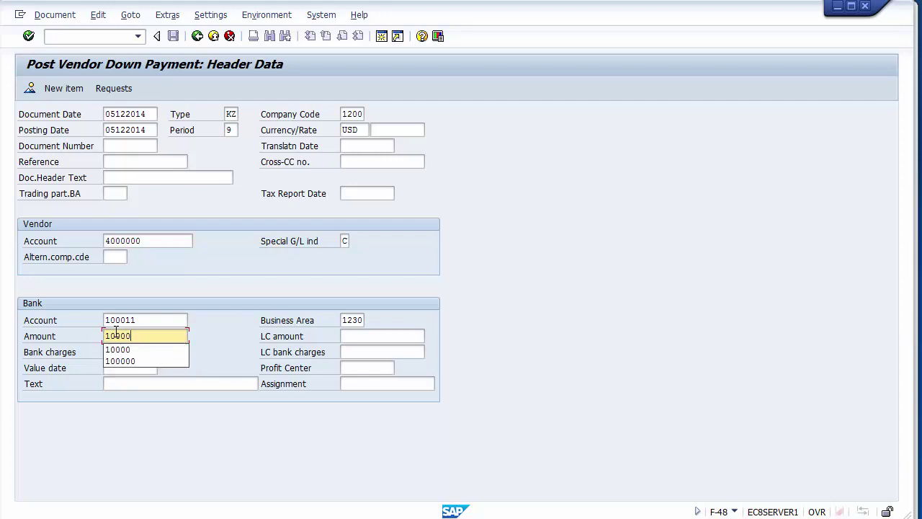
{"action": "key", "text": "Escape"}
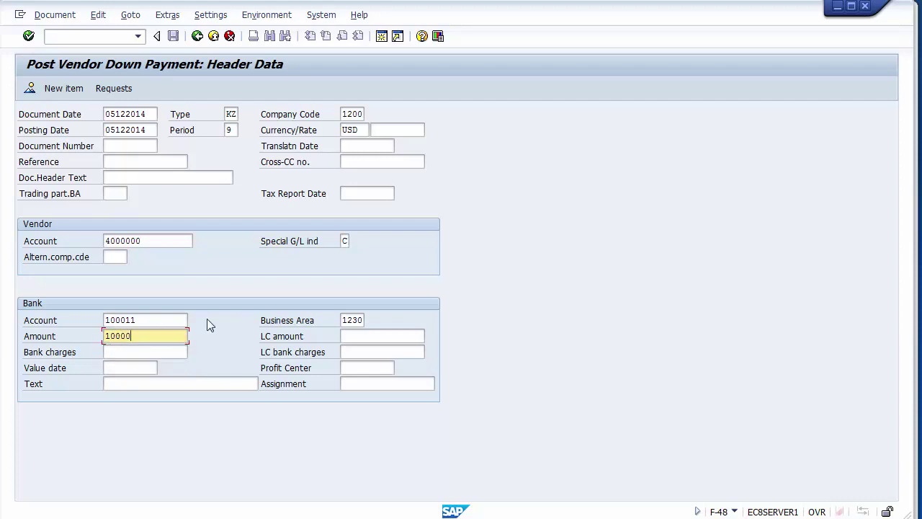
{"action": "left_click", "coordinate": [134, 368]}
{"action": "key", "text": "Down"}
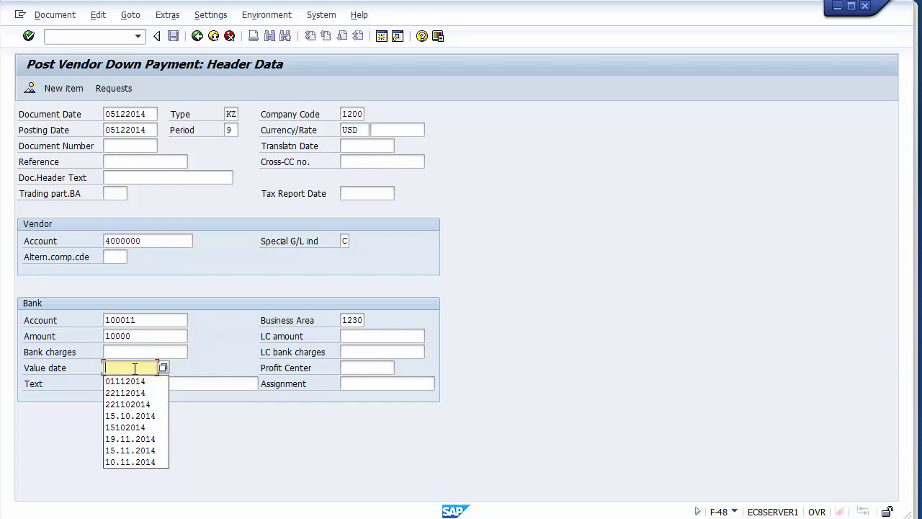
{"action": "type", "text": "05122014"}
{"action": "key", "text": "Return"}
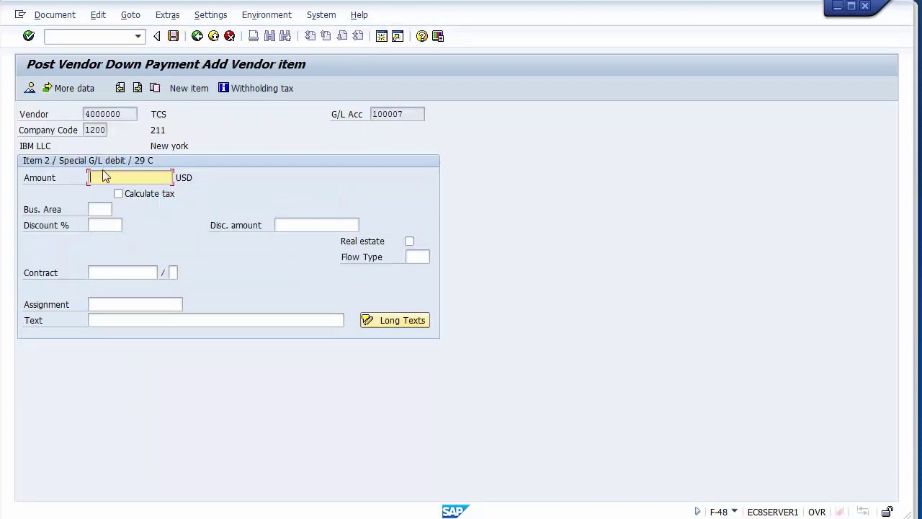
Set the TCS vendor item's amount to 10000 USD and its business area to 1230
{"action": "left_click", "coordinate": [103, 173]}
{"action": "key", "text": "Down"}
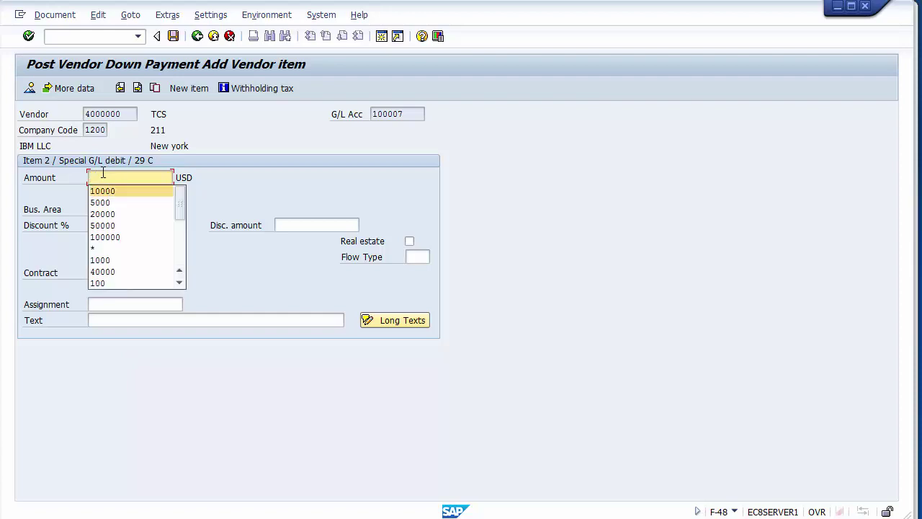
{"action": "key", "text": "Return"}
{"action": "key", "text": "Tab"}
{"action": "key", "text": "Down"}
{"action": "key", "text": "Down"}
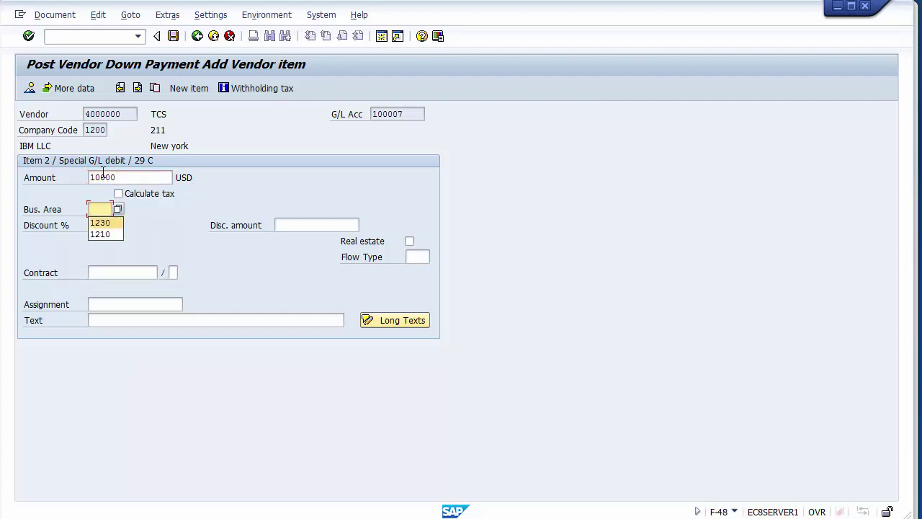
{"action": "key", "text": "Return"}
Fill in the vendor item's text with the earlier entry "Advance"
{"action": "key", "text": "Tab"}
{"action": "key", "text": "Tab"}
{"action": "key", "text": "Tab"}
{"action": "key", "text": "Tab"}
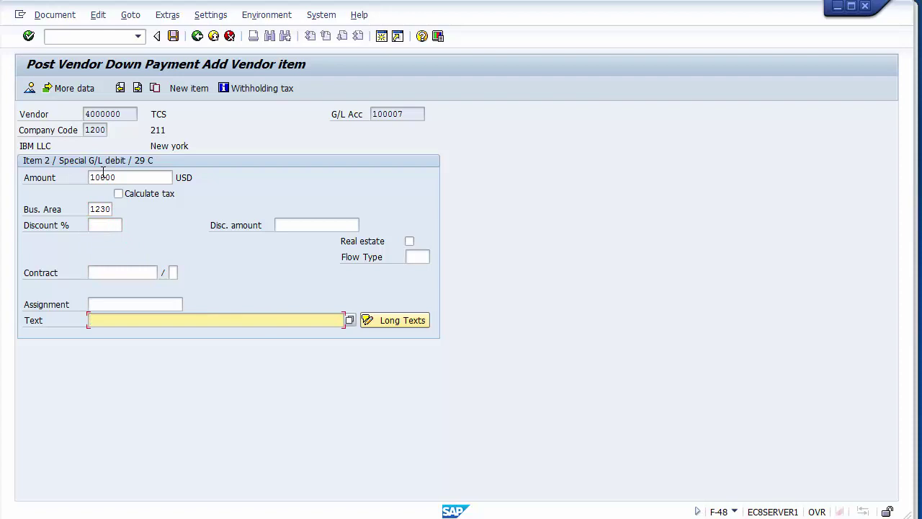
{"action": "key", "text": "Down"}
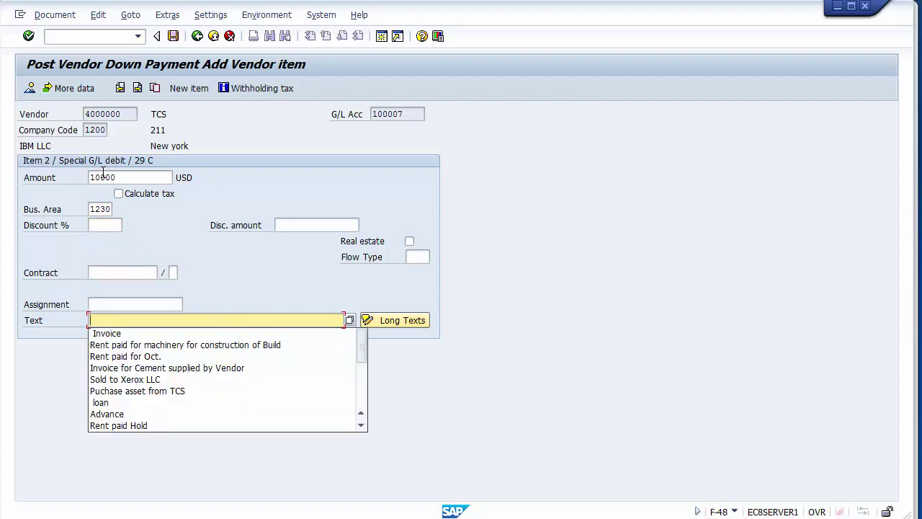
{"action": "key", "text": "Down"}
{"action": "key", "text": "Down"}
{"action": "key", "text": "Down"}
{"action": "key", "text": "Down"}
{"action": "key", "text": "Down"}
{"action": "key", "text": "Down"}
{"action": "key", "text": "Down"}
{"action": "key", "text": "Down"}
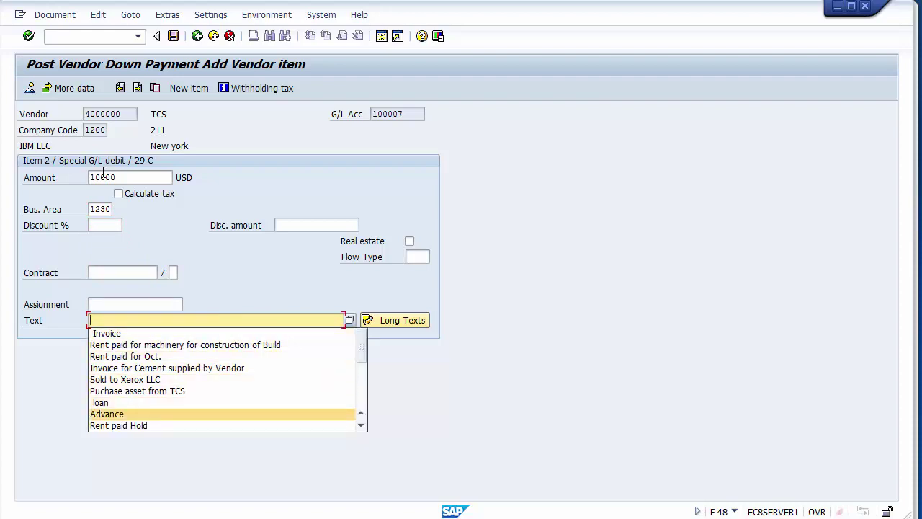
{"action": "key", "text": "Return"}
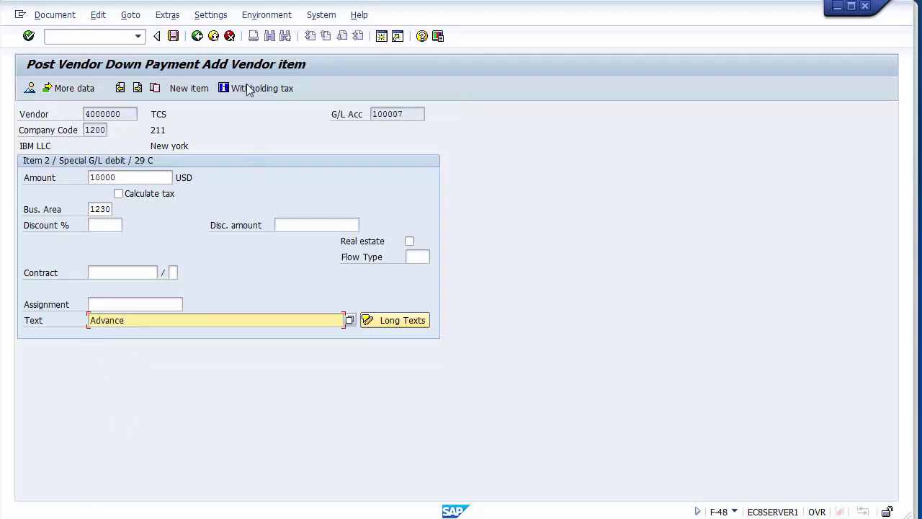
Open the vendor item's withholding tax information, check the 1099 payment type's code T1, and accept it
{"action": "left_click", "coordinate": [255, 88]}
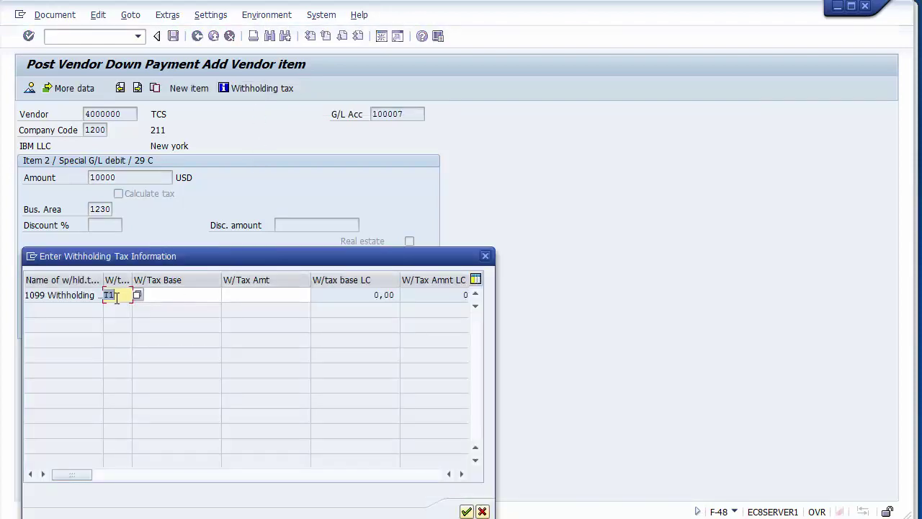
{"action": "left_click", "coordinate": [119, 296]}
{"action": "left_click_drag", "start_coordinate": [120, 296], "coordinate": [98, 297]}
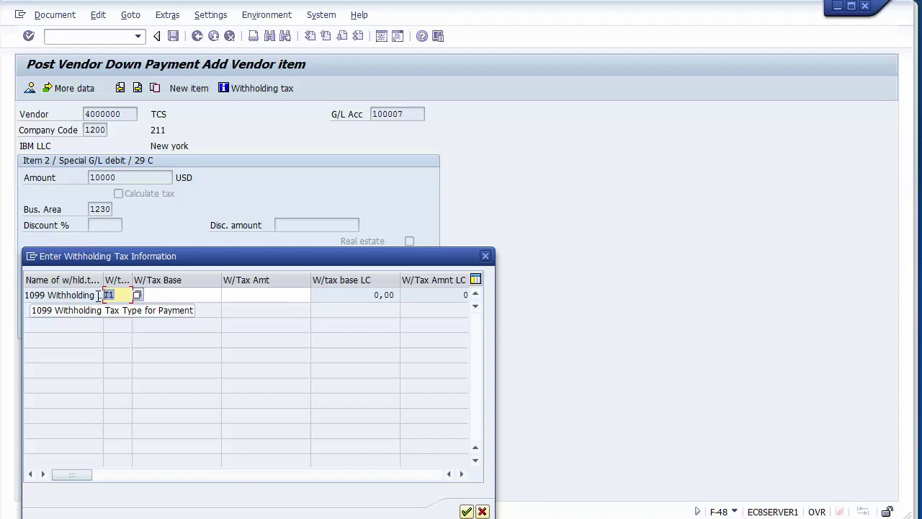
{"action": "left_click", "coordinate": [124, 295]}
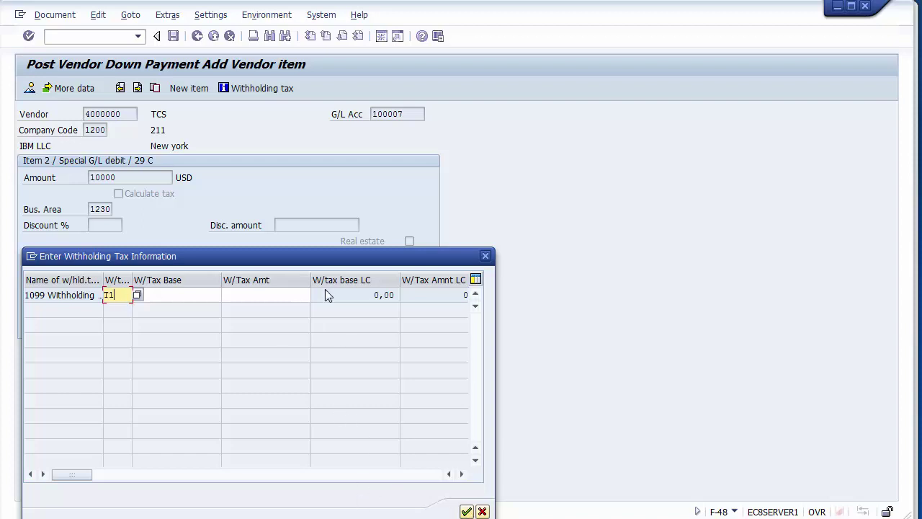
{"action": "left_click", "coordinate": [467, 512]}
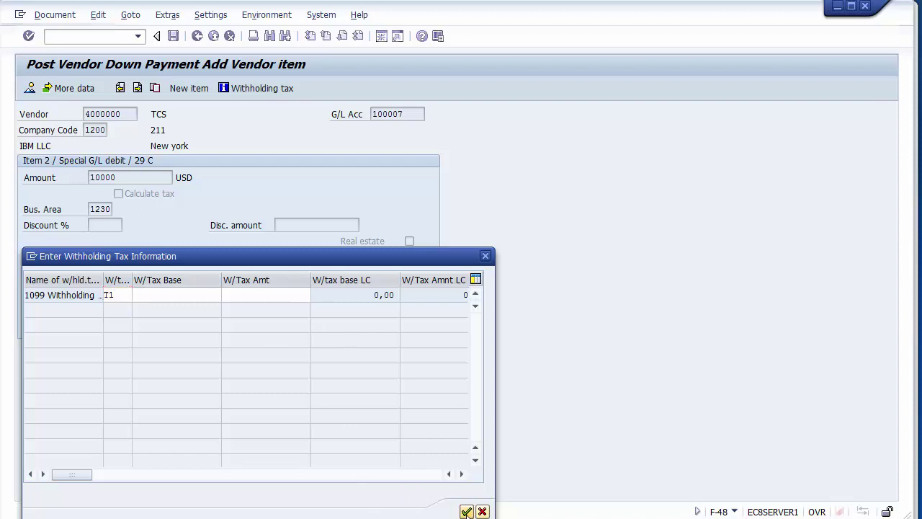
Simulate the down payment document and compare the amounts on the CITIBANK Outgoing, TCS and Income Tax Withheld lines
{"action": "left_click", "coordinate": [50, 16]}
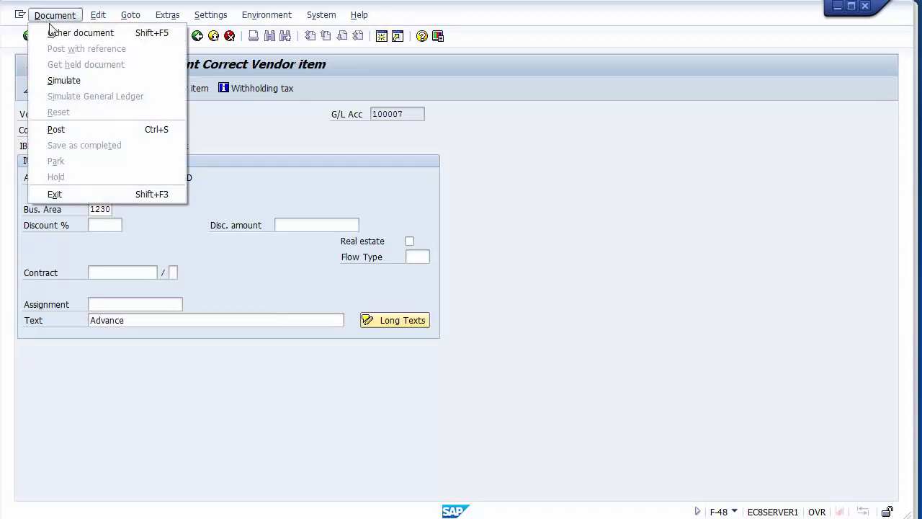
{"action": "left_click", "coordinate": [69, 82]}
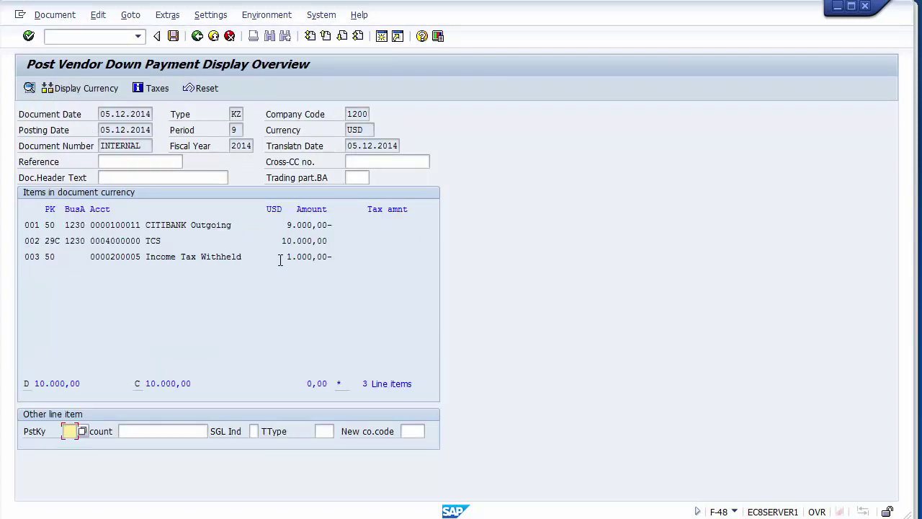
{"action": "left_click_drag", "start_coordinate": [286, 259], "coordinate": [339, 260]}
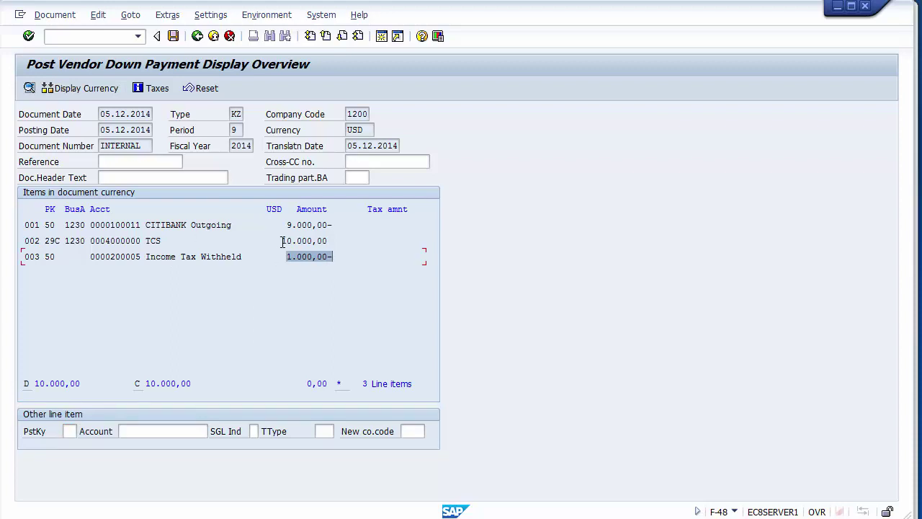
{"action": "left_click_drag", "start_coordinate": [284, 241], "coordinate": [335, 241]}
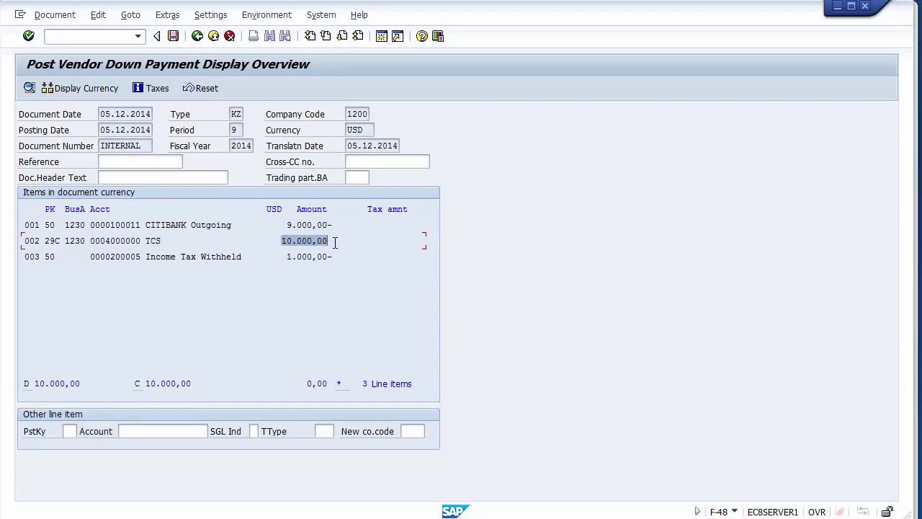
{"action": "left_click", "coordinate": [249, 258]}
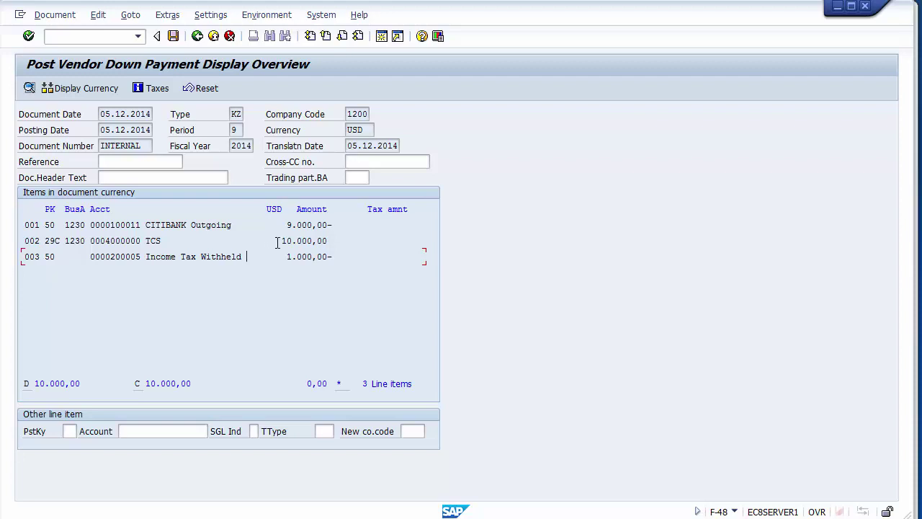
{"action": "left_click_drag", "start_coordinate": [280, 241], "coordinate": [341, 237]}
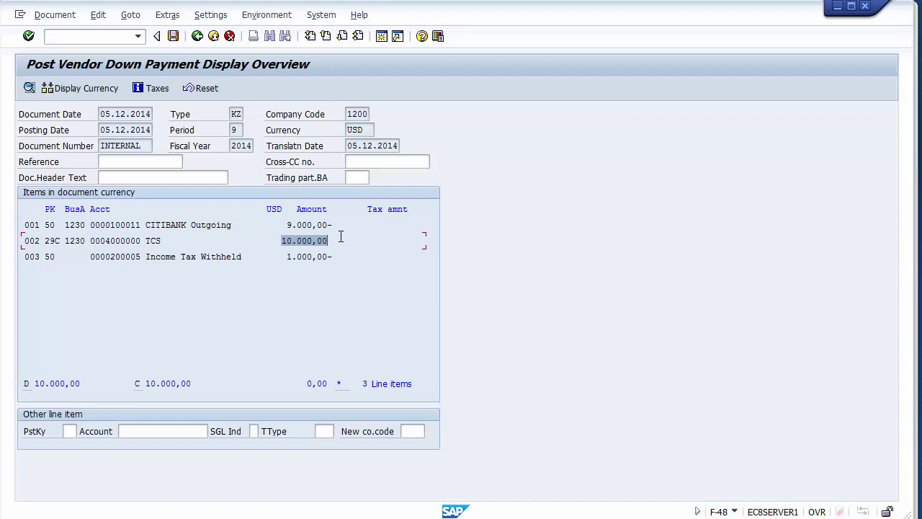
{"action": "left_click_drag", "start_coordinate": [287, 225], "coordinate": [329, 225]}
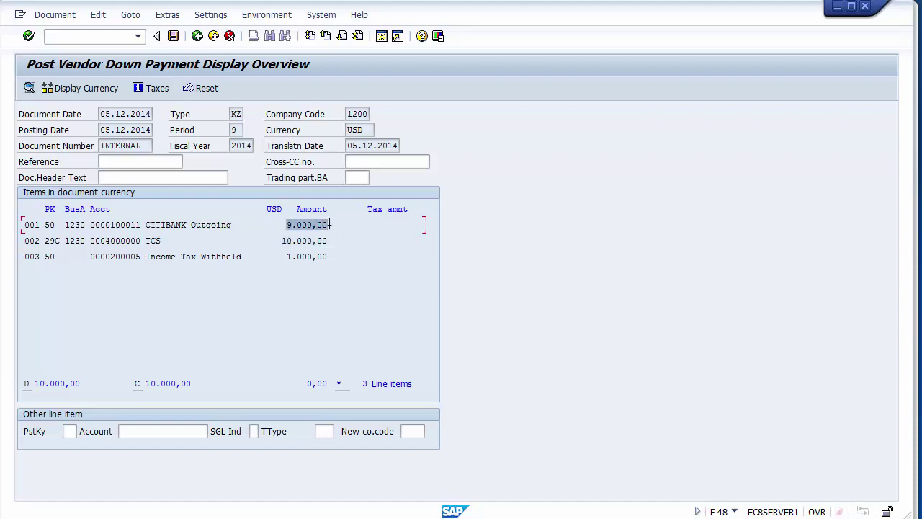
{"action": "left_click", "coordinate": [287, 256]}
{"action": "left_click_drag", "start_coordinate": [288, 257], "coordinate": [335, 258]}
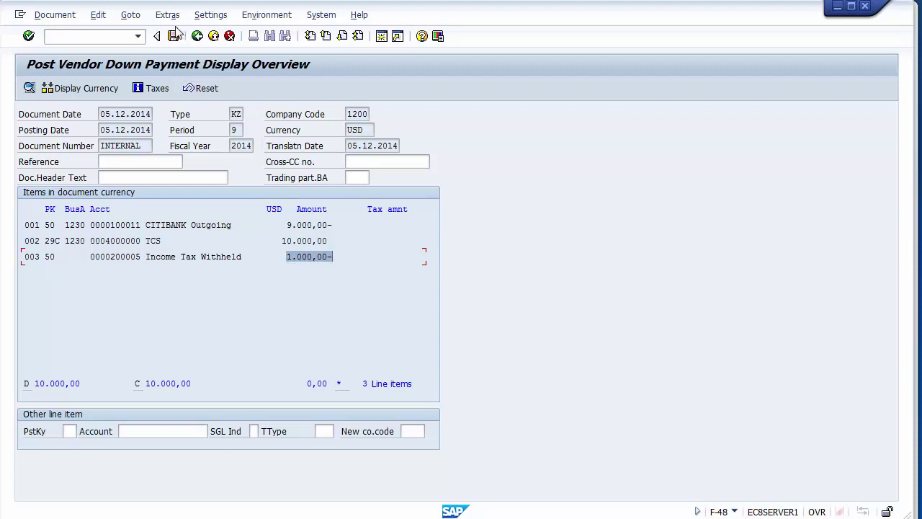
Post the vendor down payment and display the newly posted document
{"action": "left_click", "coordinate": [173, 37]}
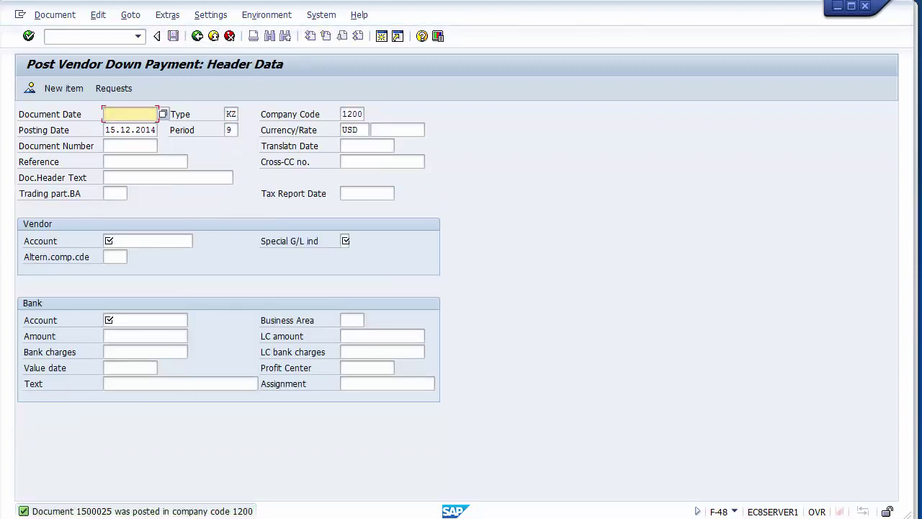
{"action": "left_click", "coordinate": [55, 15]}
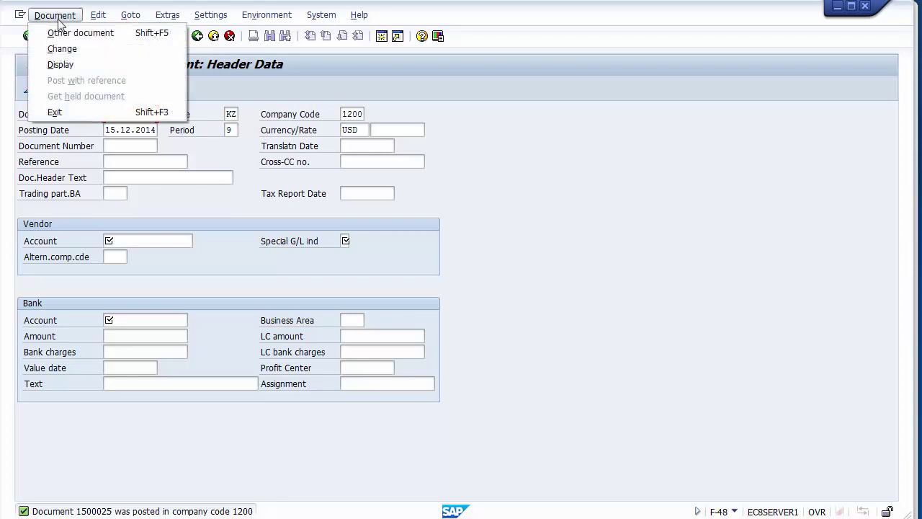
{"action": "left_click", "coordinate": [60, 65]}
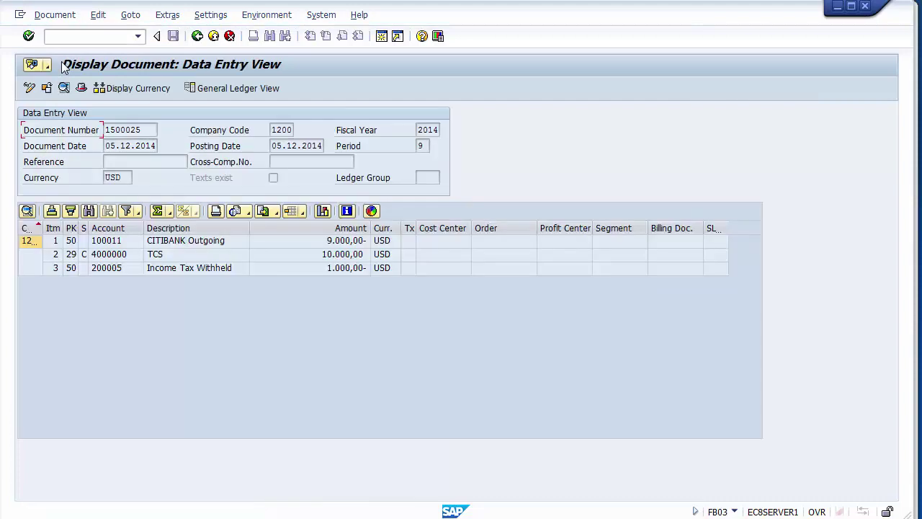
Inspect the posted document's TCS line item and its document header including the transaction code, and return to the down payment entry
{"action": "left_click", "coordinate": [85, 257]}
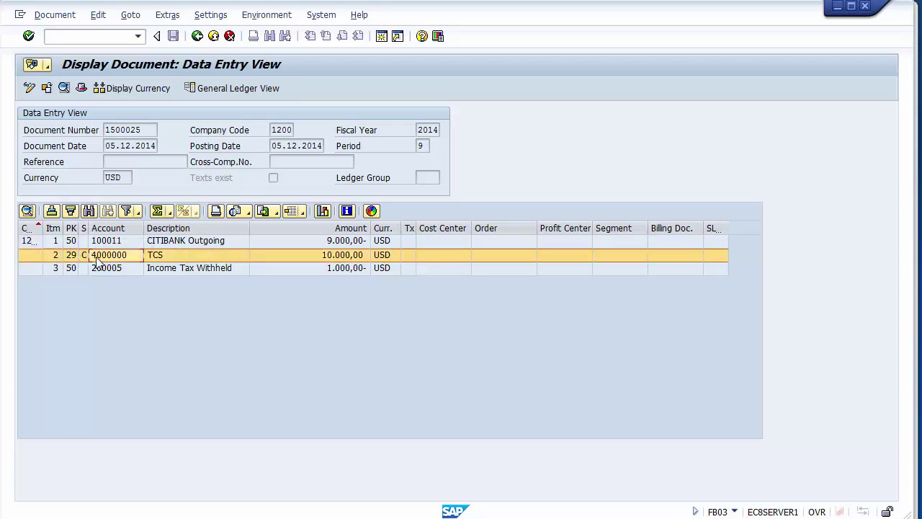
{"action": "left_click", "coordinate": [82, 88]}
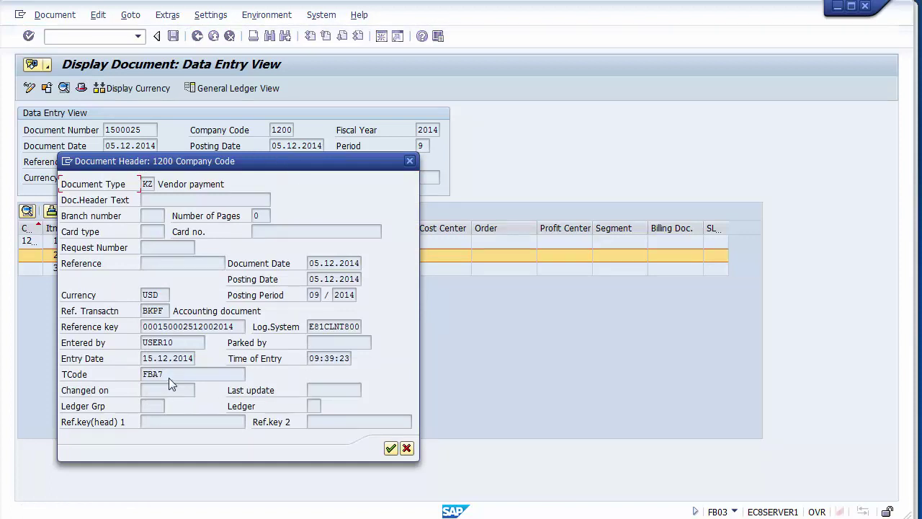
{"action": "left_click_drag", "start_coordinate": [169, 378], "coordinate": [134, 378]}
{"action": "left_click", "coordinate": [407, 449]}
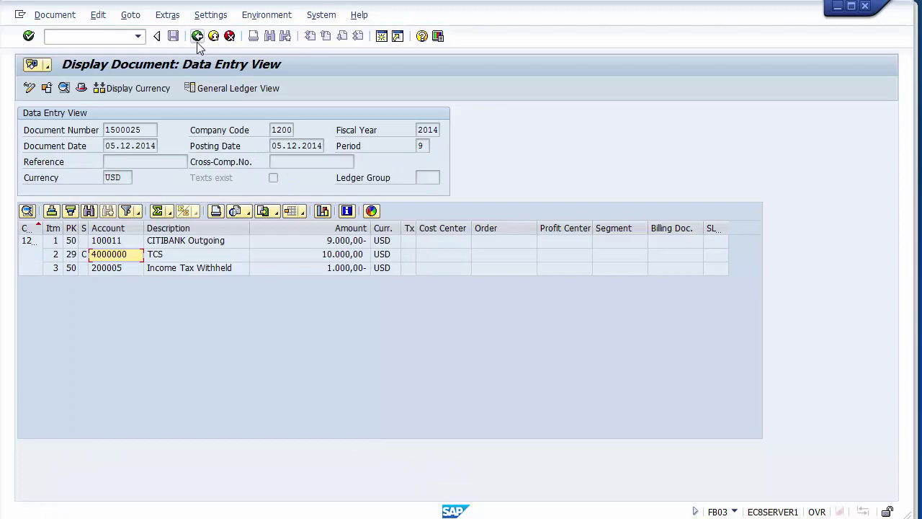
{"action": "left_click", "coordinate": [197, 38]}
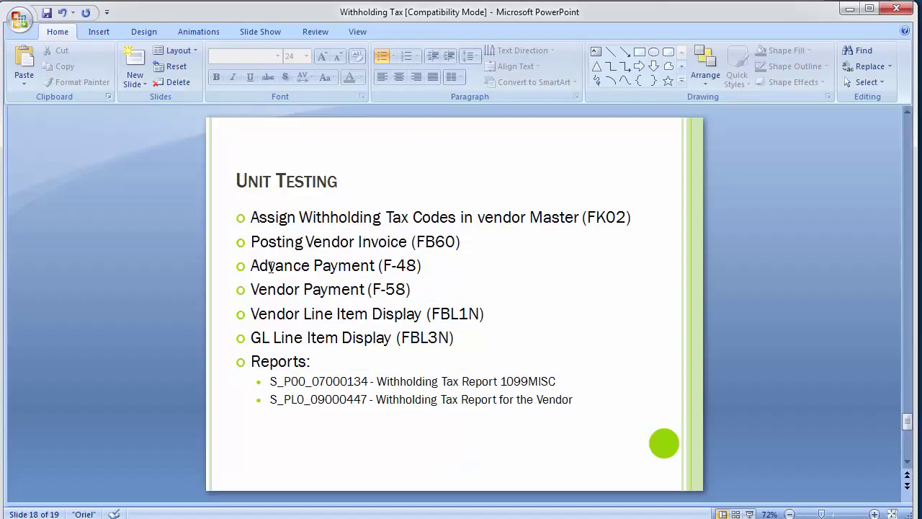
Leave the Unit Testing slide in PowerPoint, return to SAP and open transaction F-58 for vendor payment with printout
{"action": "left_click", "coordinate": [376, 265]}
{"action": "left_click", "coordinate": [850, 8]}
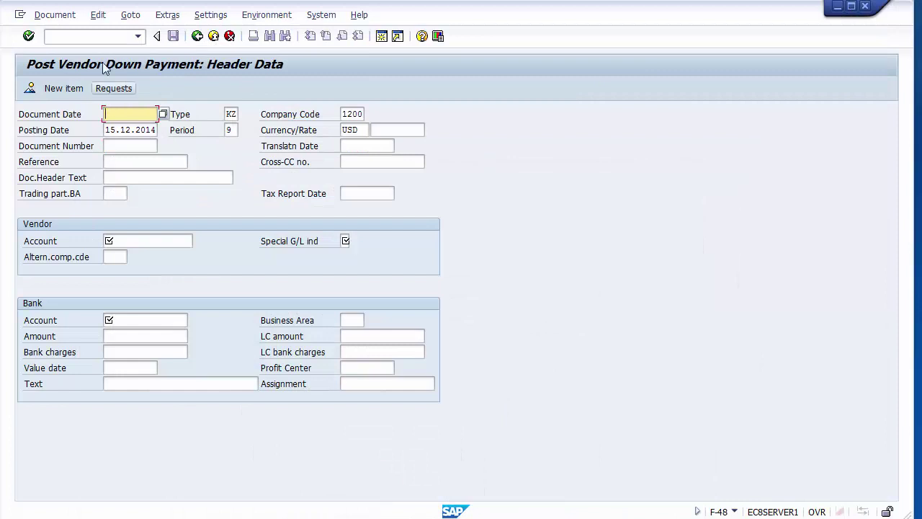
{"action": "left_click", "coordinate": [101, 39]}
{"action": "type", "text": "/n"}
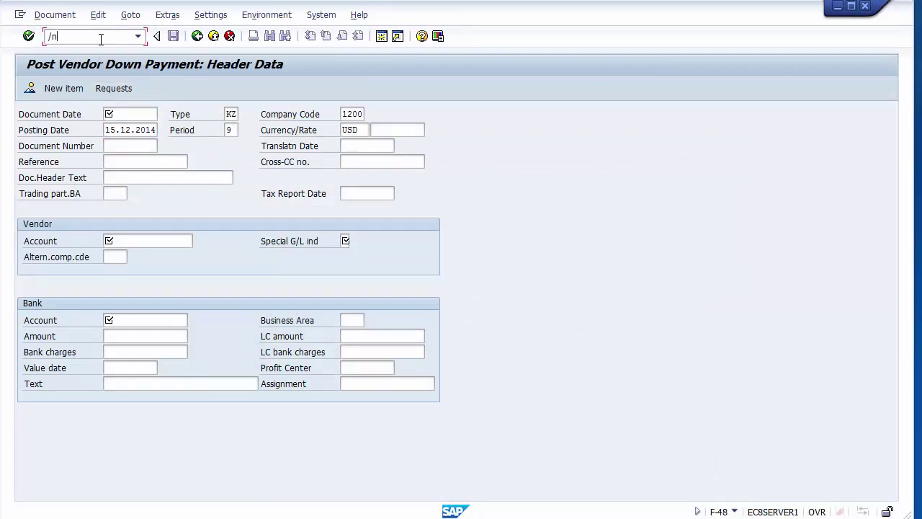
{"action": "type", "text": "f-58"}
{"action": "key", "text": "Return"}
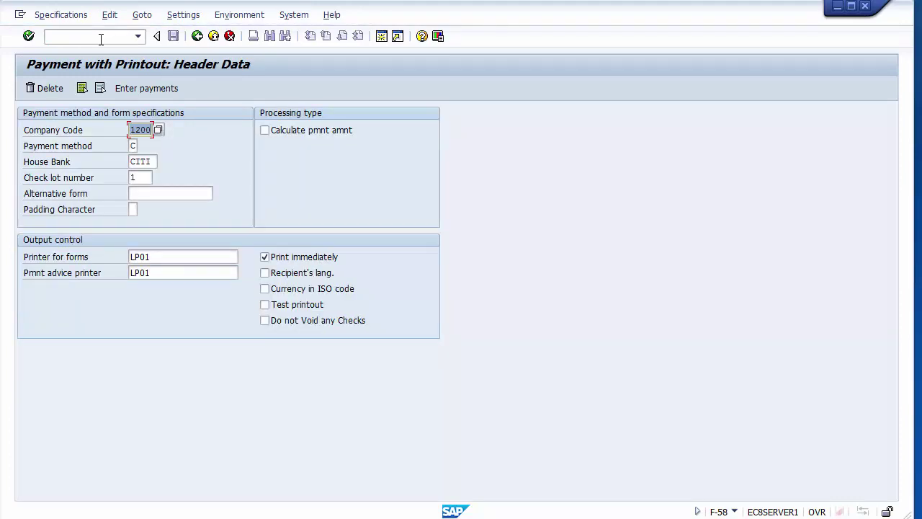
Review the payment specifications: company code, payment method, house bank, check lot number, forms printer and payment advice printer
{"action": "key", "text": "Tab"}
{"action": "key", "text": "Tab"}
{"action": "key", "text": "Tab"}
{"action": "key", "text": "Tab"}
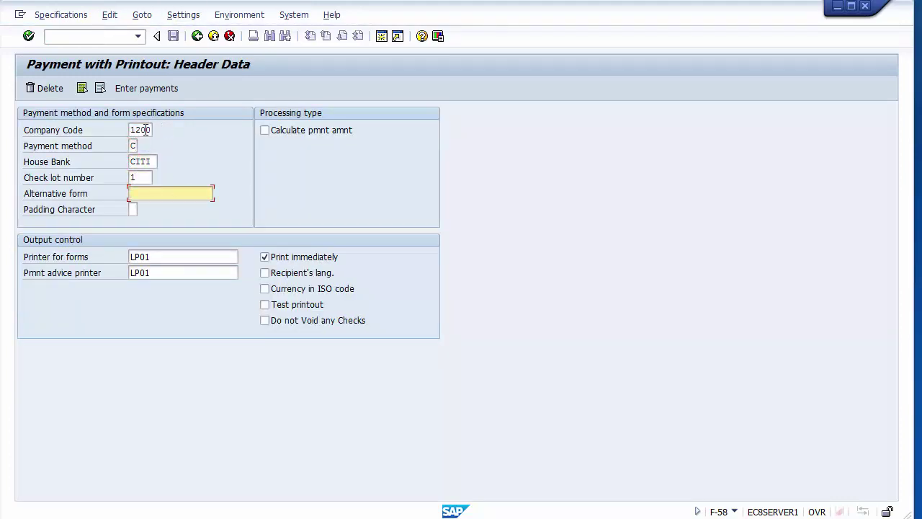
{"action": "left_click", "coordinate": [144, 130]}
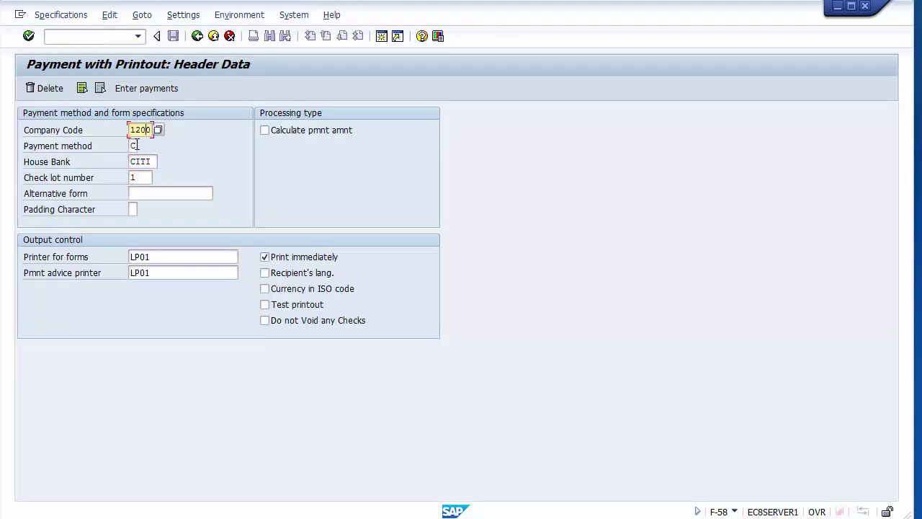
{"action": "left_click", "coordinate": [135, 146]}
{"action": "left_click", "coordinate": [155, 161]}
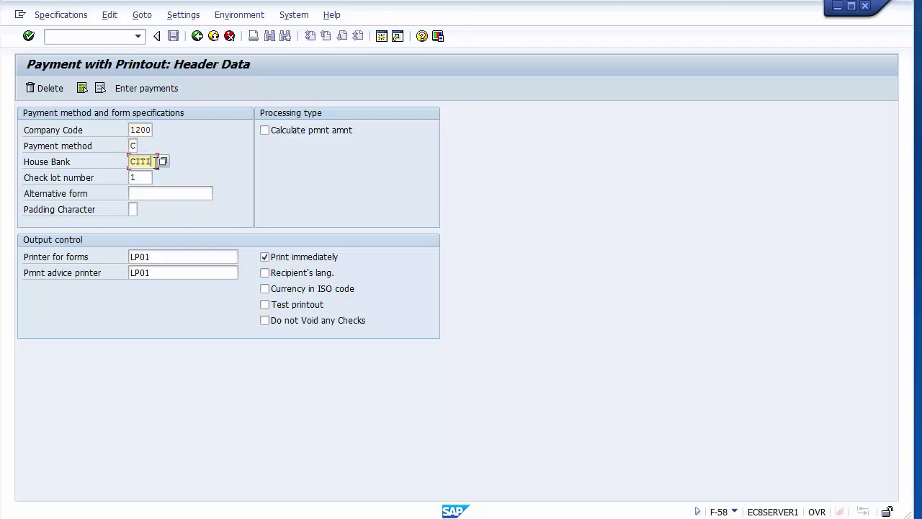
{"action": "left_click", "coordinate": [150, 177]}
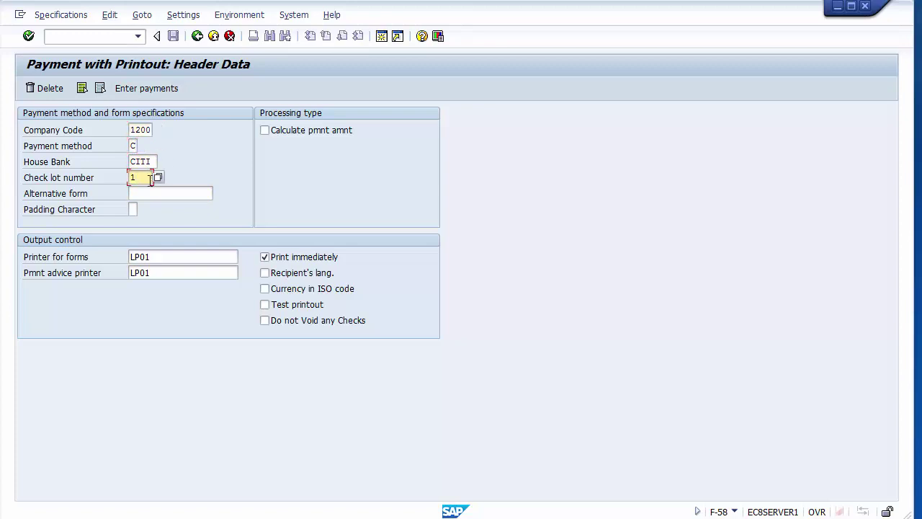
{"action": "left_click", "coordinate": [164, 256]}
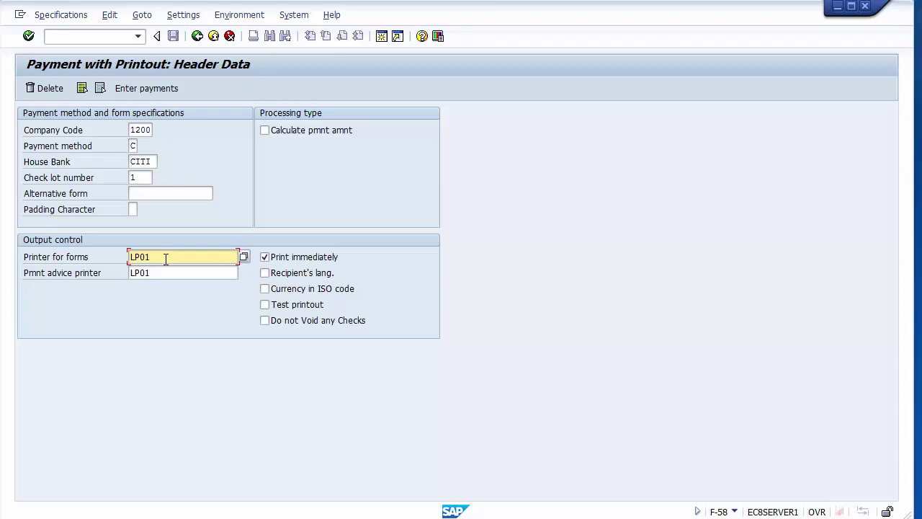
{"action": "left_click", "coordinate": [170, 272]}
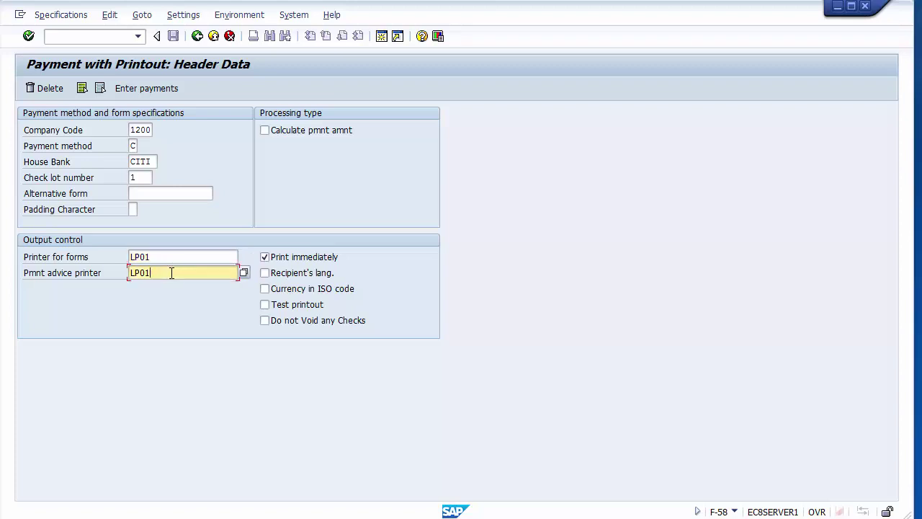
{"action": "left_click", "coordinate": [169, 257]}
{"action": "left_click", "coordinate": [169, 270]}
{"action": "left_click", "coordinate": [169, 257]}
{"action": "left_click", "coordinate": [170, 268]}
Proceed to payment entry and set the bank posting amount to 1
{"action": "left_click", "coordinate": [134, 90]}
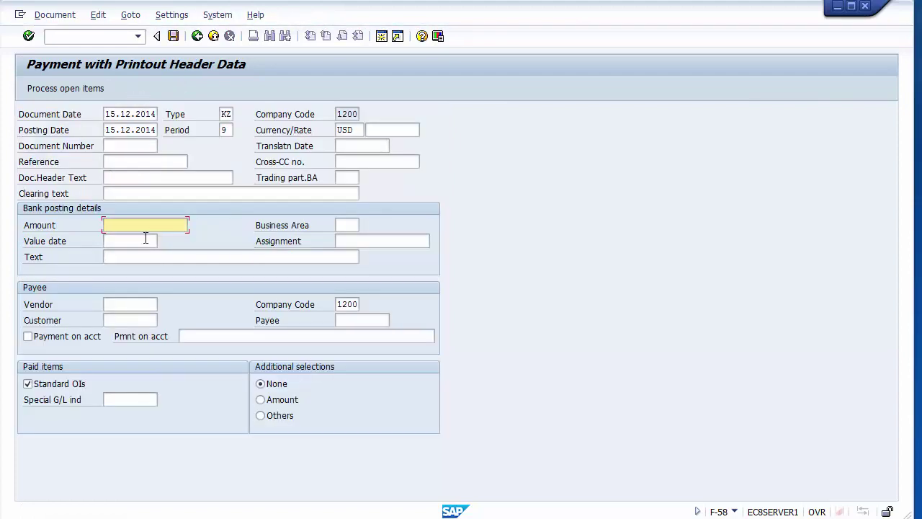
{"action": "type", "text": "1"}
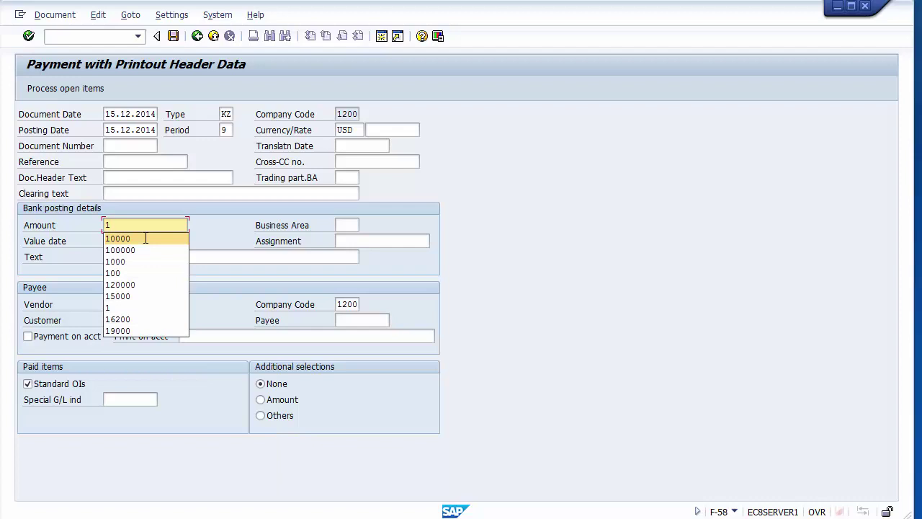
{"action": "left_click", "coordinate": [145, 238]}
{"action": "key", "text": "Tab"}
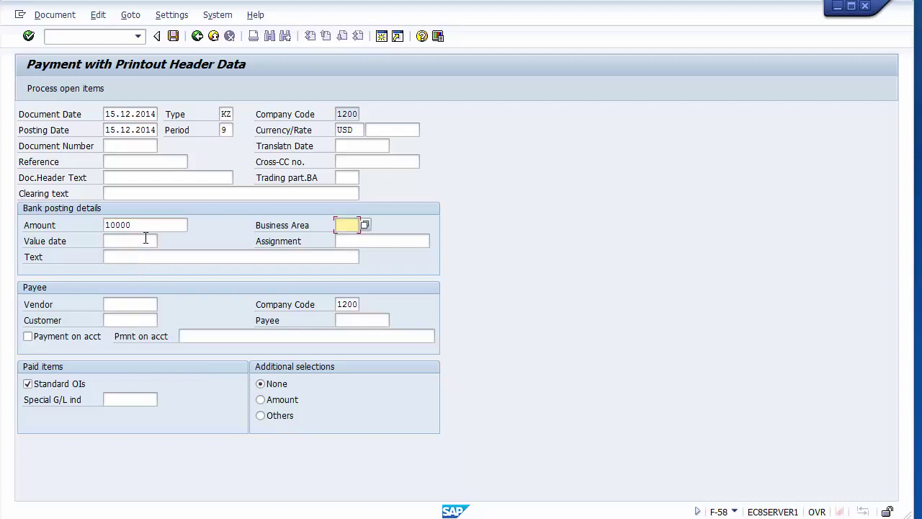
{"action": "left_click", "coordinate": [146, 240]}
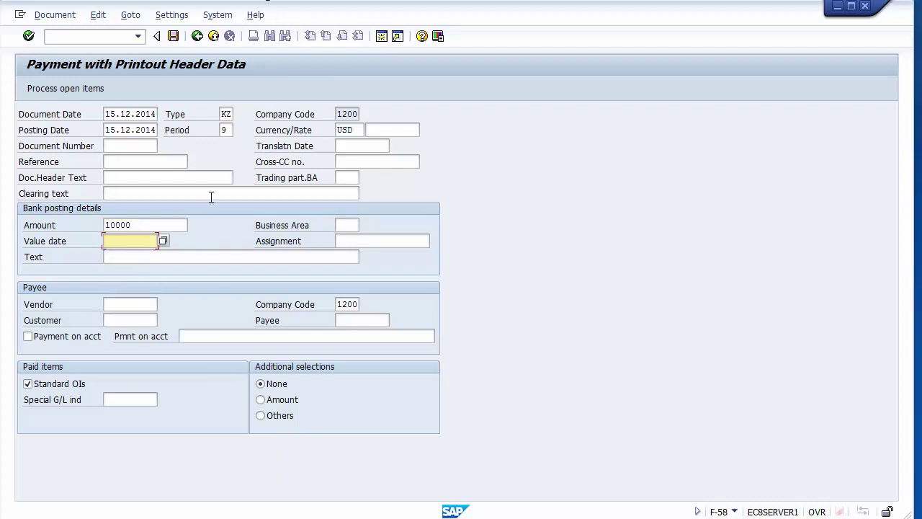
{"action": "left_click", "coordinate": [171, 226]}
{"action": "key", "text": "BackSpace"}
{"action": "key", "text": "BackSpace"}
{"action": "key", "text": "BackSpace"}
{"action": "key", "text": "BackSpace"}
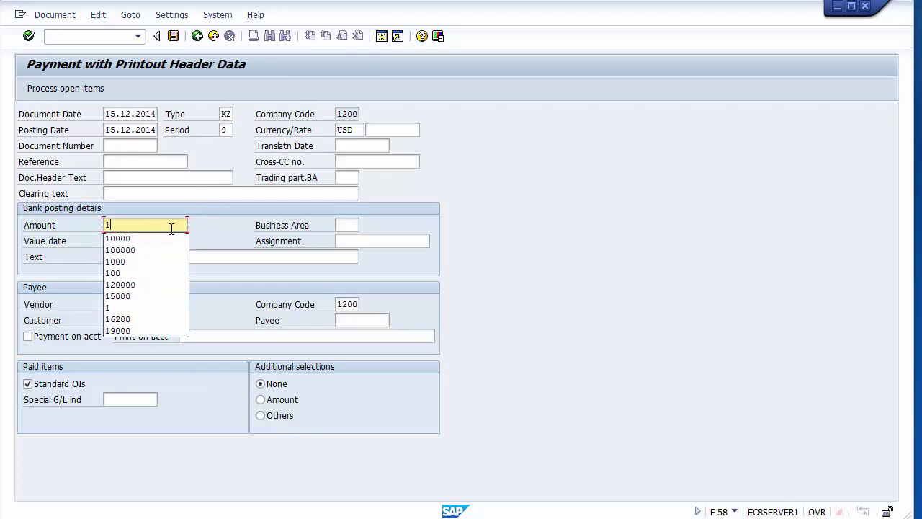
{"action": "key", "text": "Escape"}
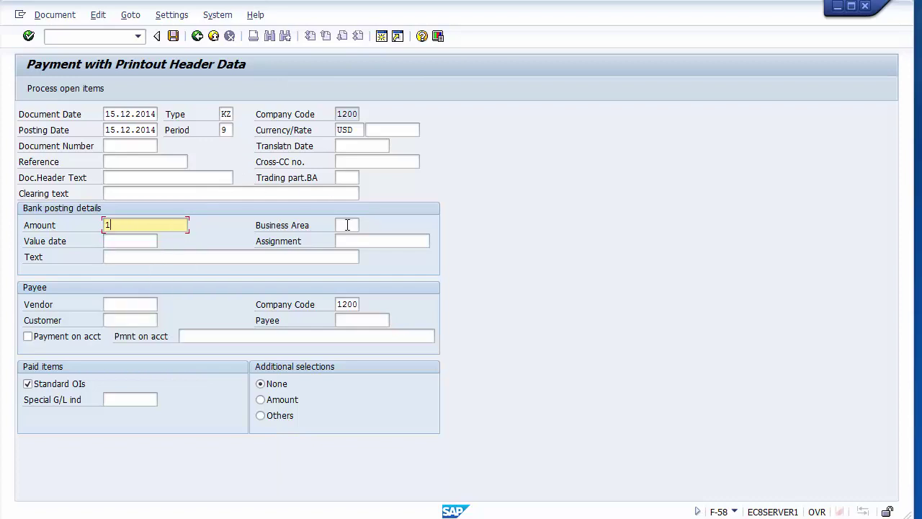
Set the bank posting's business area to 1230 and its value date to 05122014
{"action": "left_click", "coordinate": [347, 225]}
{"action": "key", "text": "Down"}
{"action": "key", "text": "Return"}
{"action": "key", "text": "Tab"}
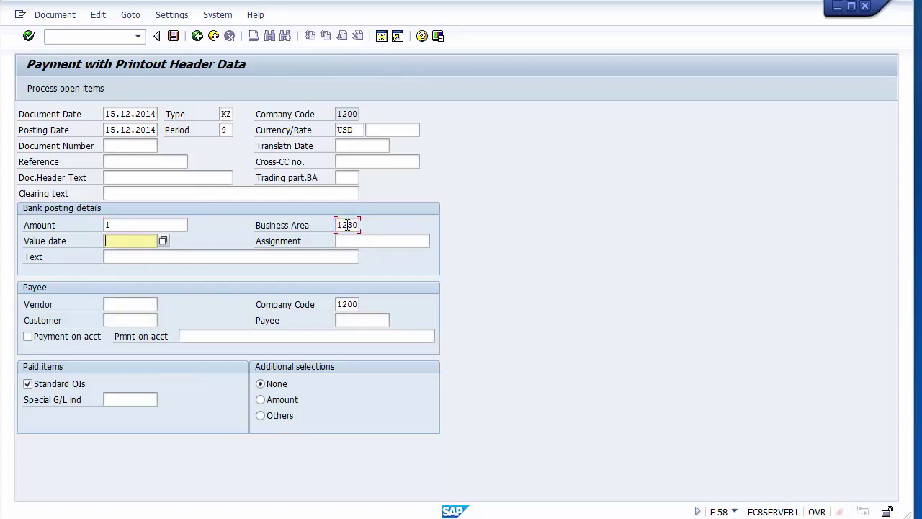
{"action": "key", "text": "Down"}
{"action": "key", "text": "Return"}
{"action": "key", "text": "Tab"}
Enter "Payment to vendor TCS" as the bank posting text
{"action": "key", "text": "Down"}
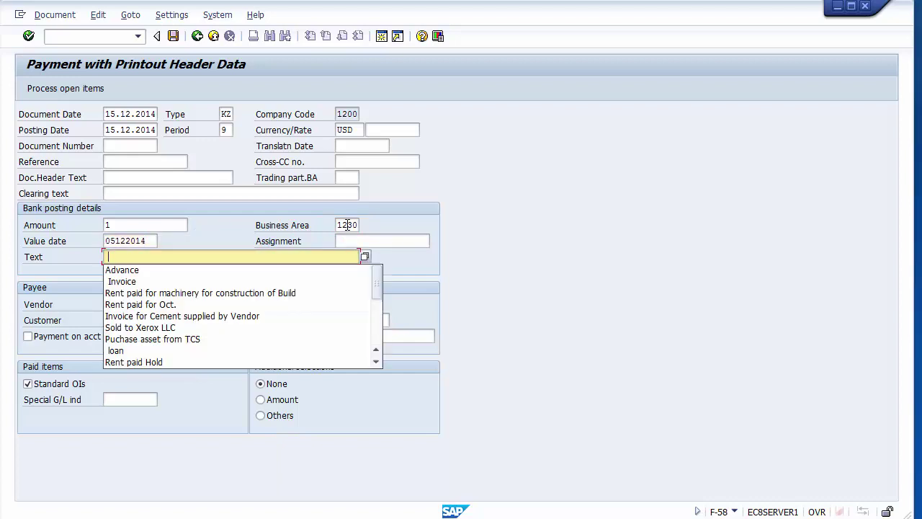
{"action": "key", "text": "Down"}
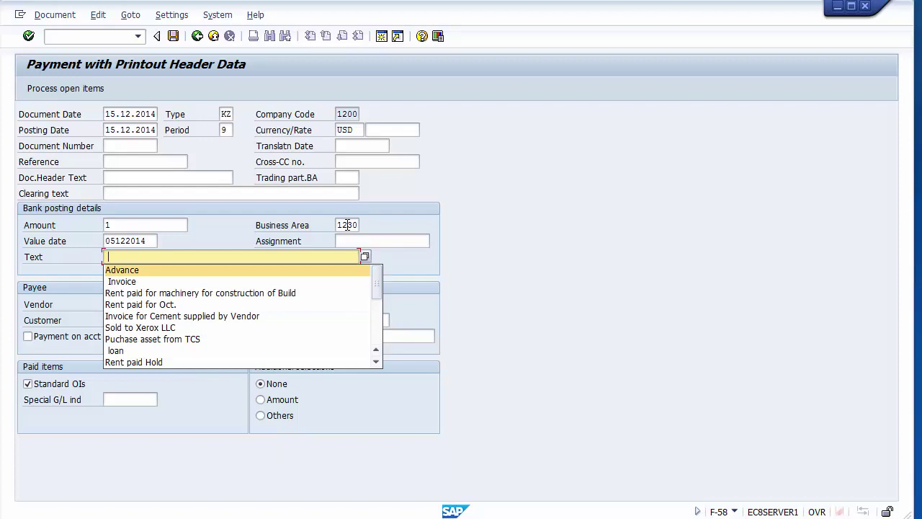
{"action": "key", "text": "Up"}
{"action": "type", "text": "P"}
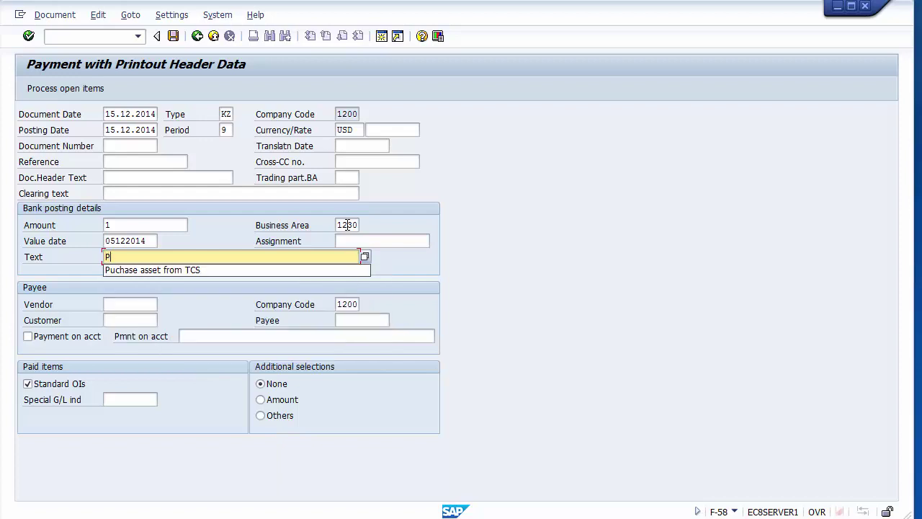
{"action": "type", "text": "ayment to vendo"}
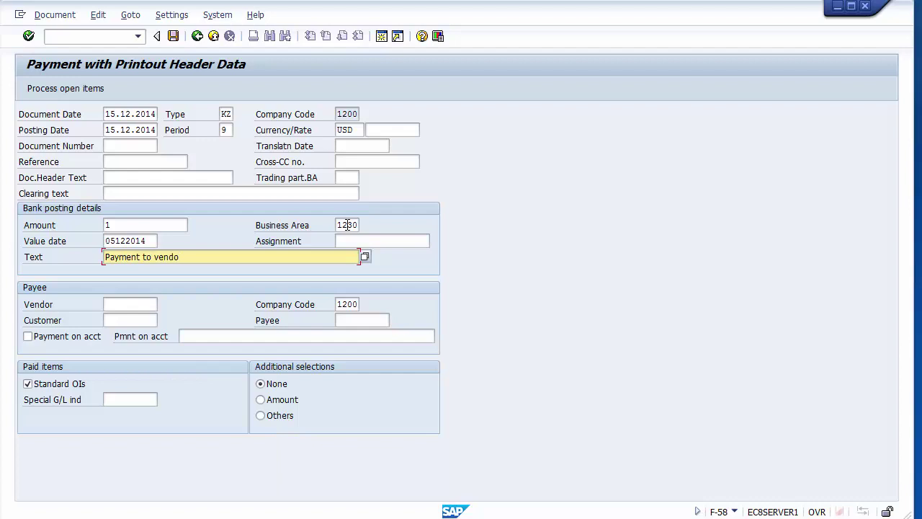
{"action": "type", "text": "r TCS"}
Enter the TCS vendor account as payee and set the special G/L indicator for paid items to C
{"action": "left_click", "coordinate": [149, 304]}
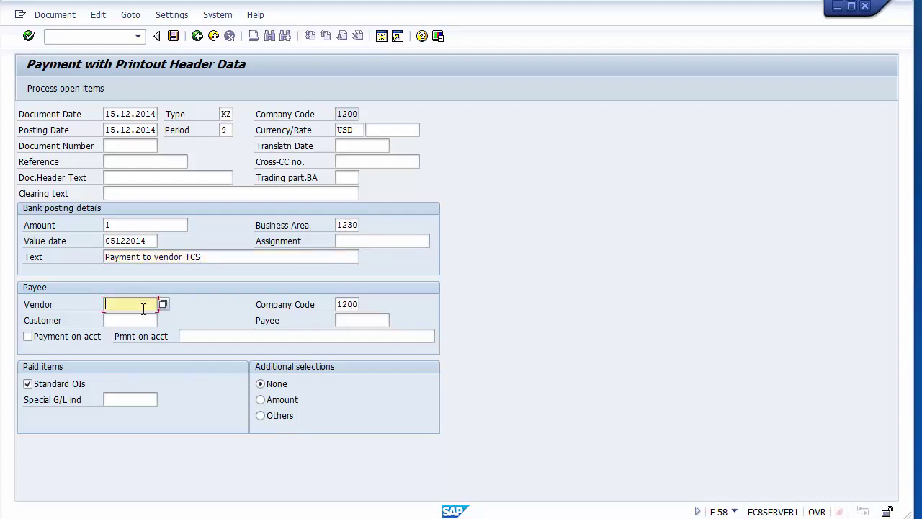
{"action": "type", "text": "4000000"}
{"action": "left_click", "coordinate": [128, 398]}
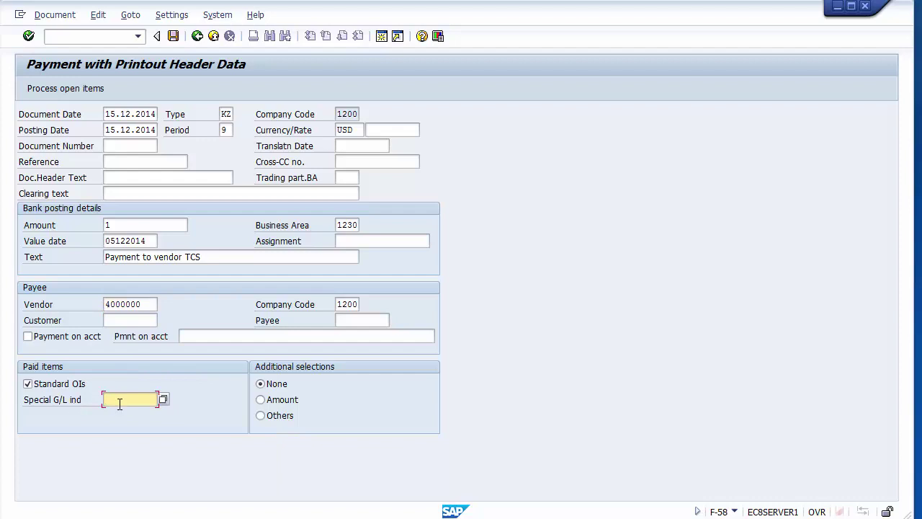
{"action": "type", "text": "C"}
Process the vendor's open items and deactivate all of them
{"action": "left_click", "coordinate": [65, 88]}
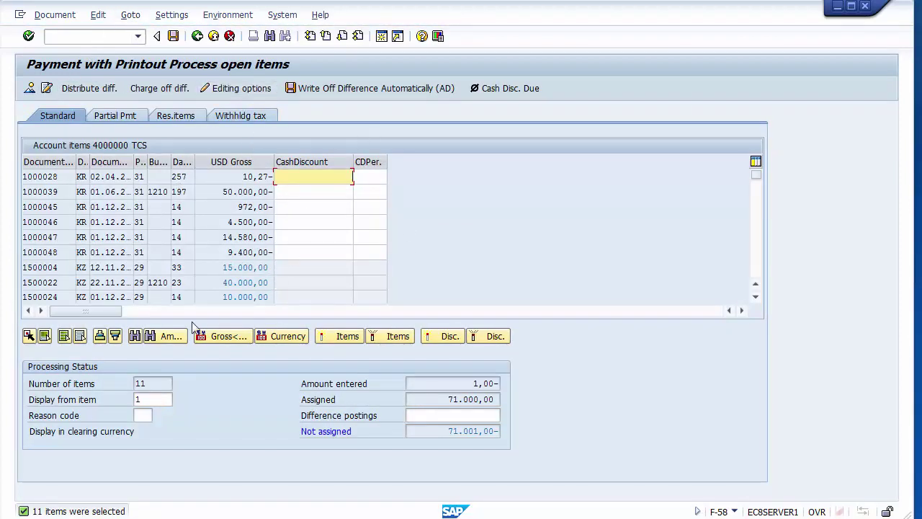
{"action": "left_click", "coordinate": [66, 339]}
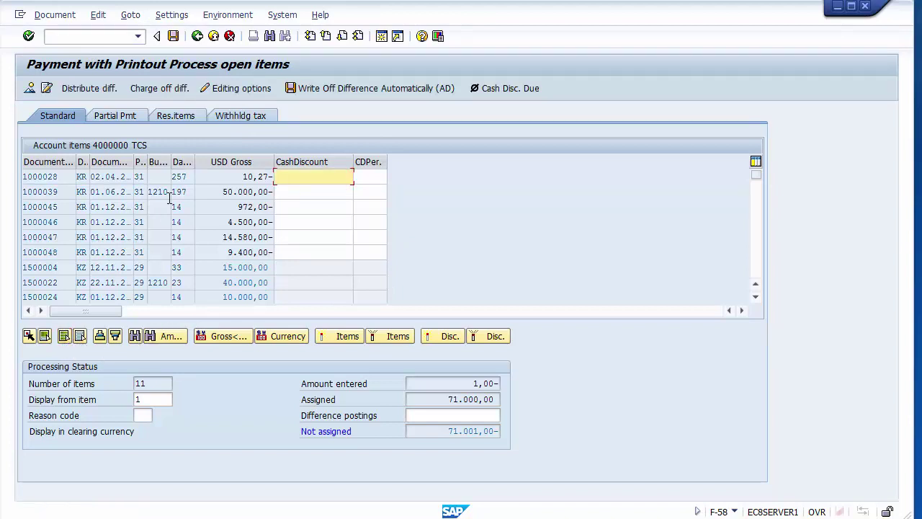
{"action": "left_click", "coordinate": [398, 336]}
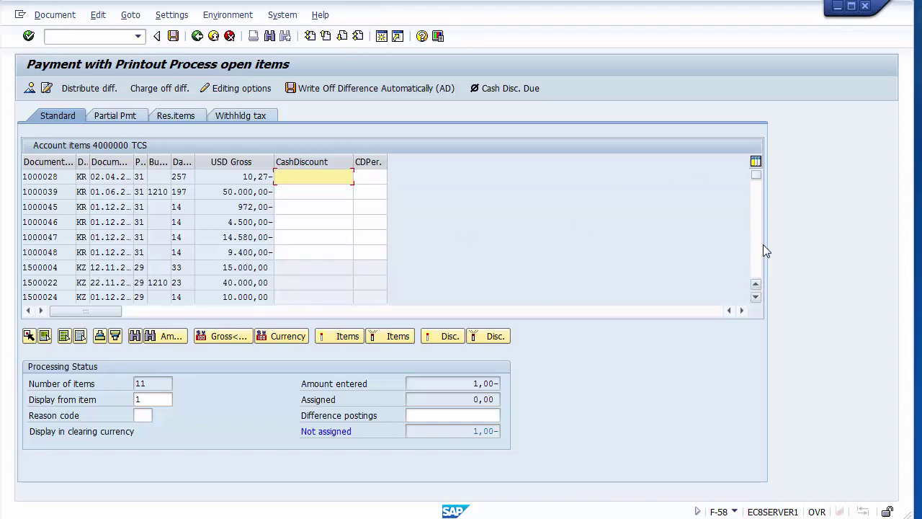
Try to activate the 50.000,00 open invoice item of business area 1210 for payment
{"action": "left_click", "coordinate": [240, 191]}
{"action": "double_click", "coordinate": [240, 191]}
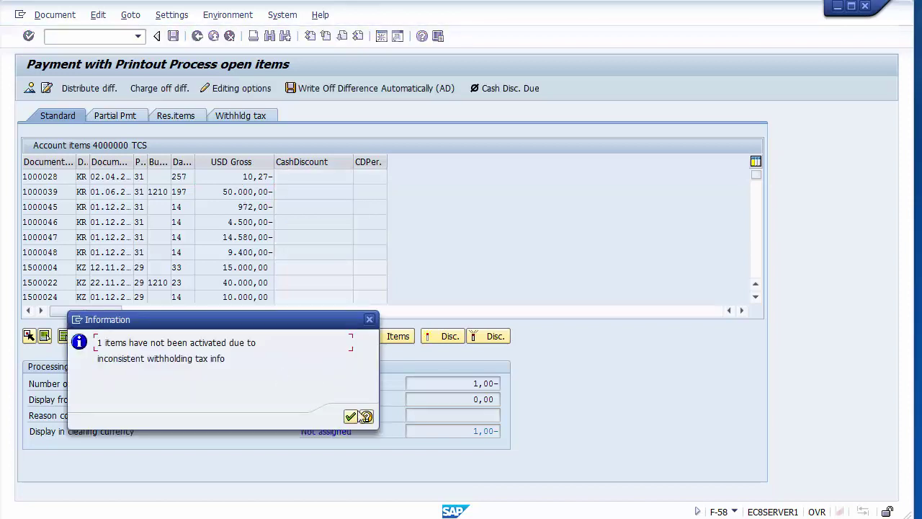
{"action": "left_click", "coordinate": [351, 418]}
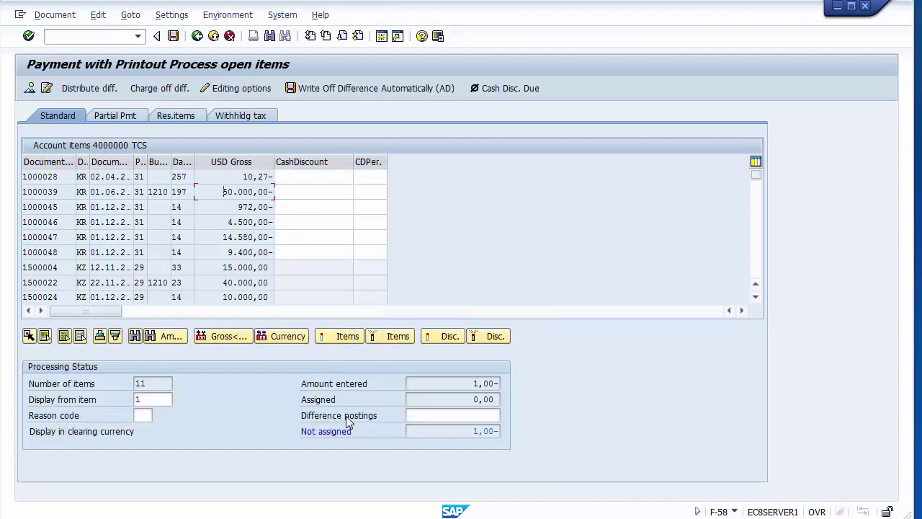
{"action": "left_click", "coordinate": [756, 297]}
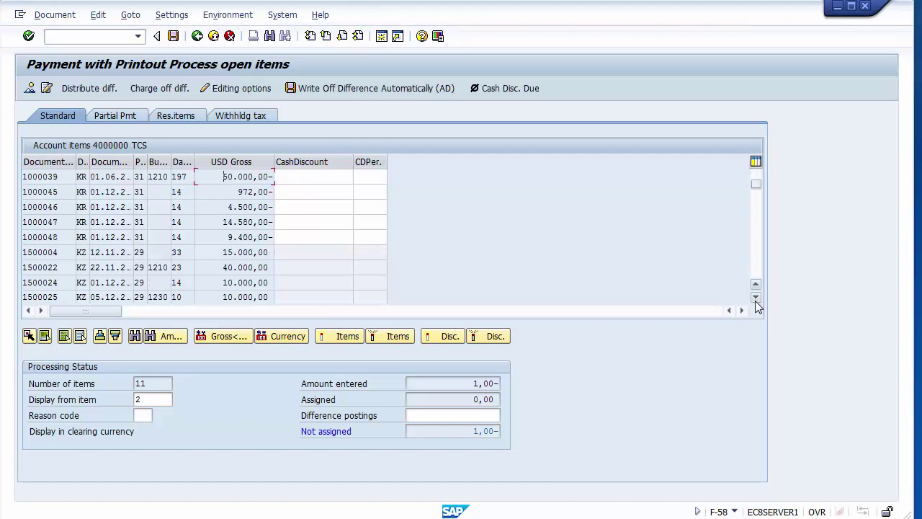
Activate the vendor's 12.000,00 open invoice item for payment
{"action": "key", "text": "Return"}
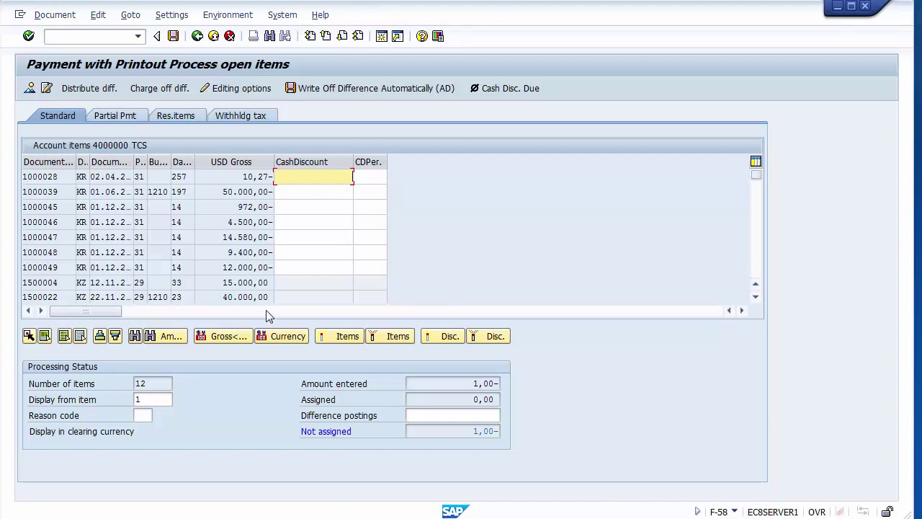
{"action": "double_click", "coordinate": [241, 267]}
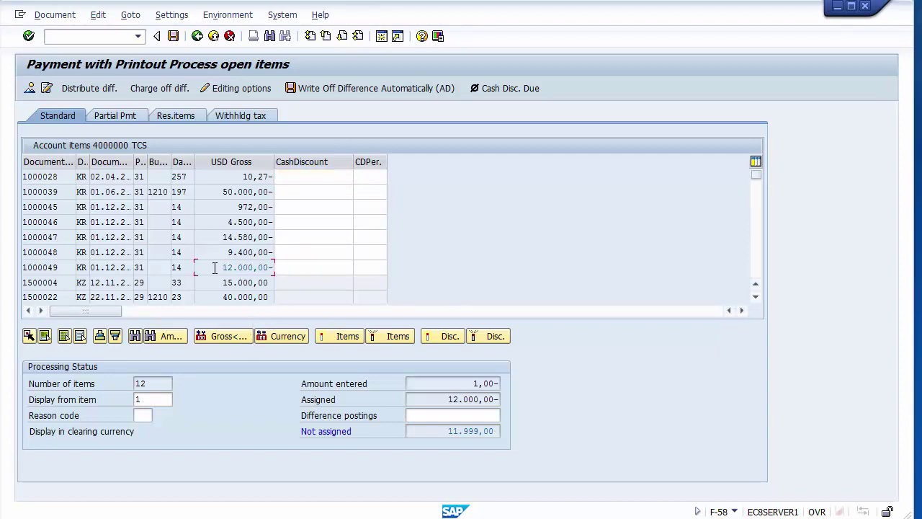
{"action": "double_click", "coordinate": [458, 398]}
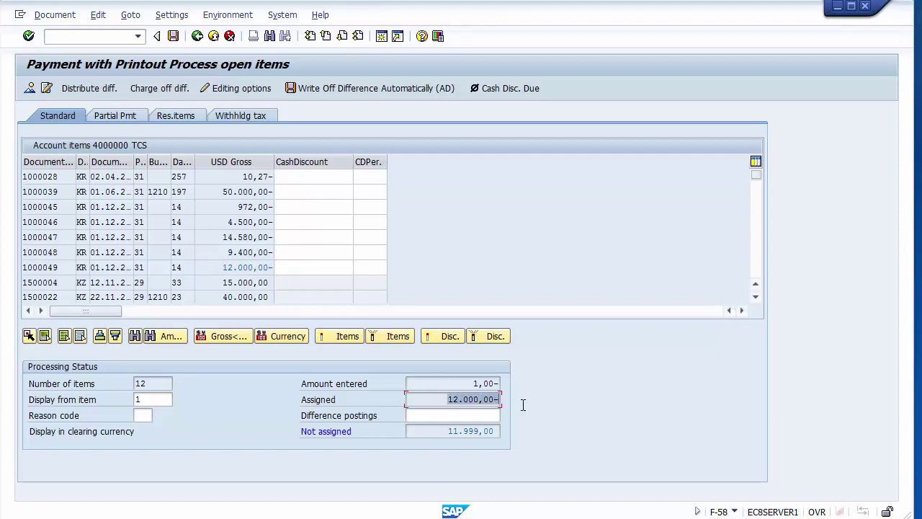
{"action": "double_click", "coordinate": [237, 267]}
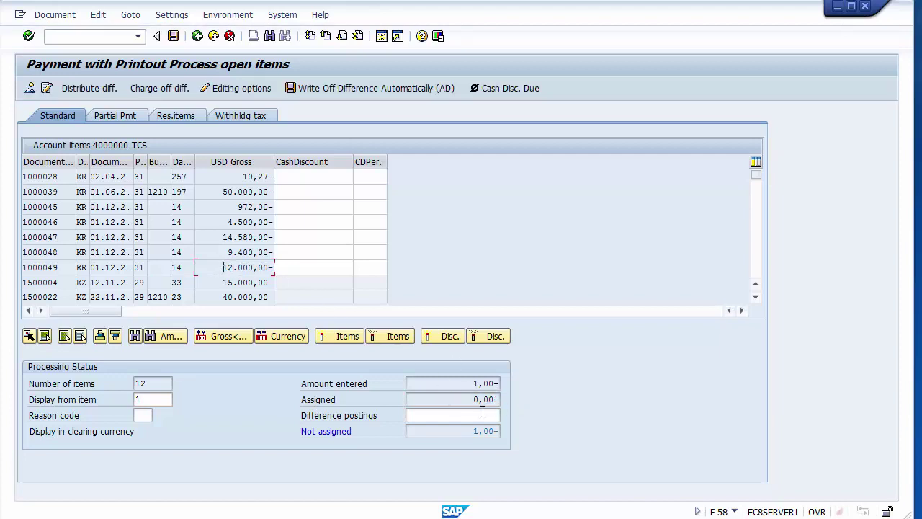
{"action": "left_click", "coordinate": [444, 413]}
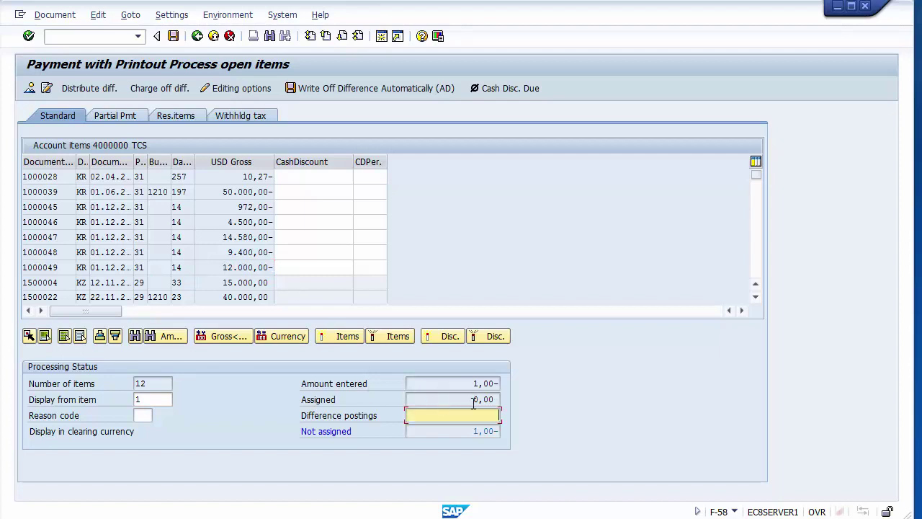
{"action": "double_click", "coordinate": [474, 401]}
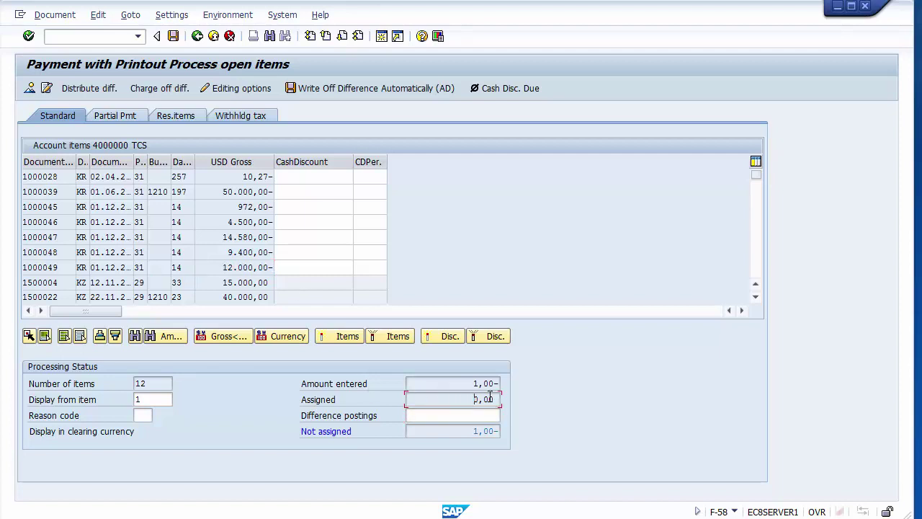
{"action": "double_click", "coordinate": [232, 270]}
Set the CITIBANK outgoing line item's amount to * and its text to "Payment to vendor TCS"
{"action": "left_click", "coordinate": [31, 92]}
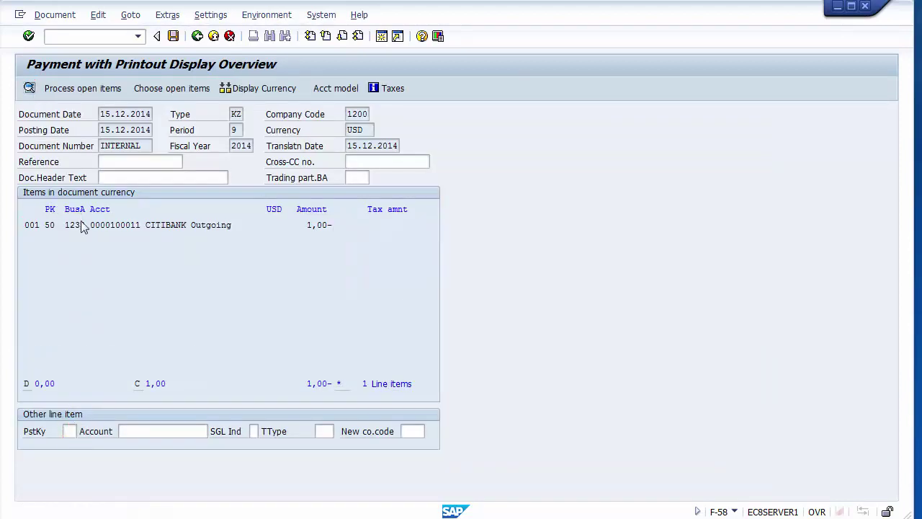
{"action": "double_click", "coordinate": [84, 225]}
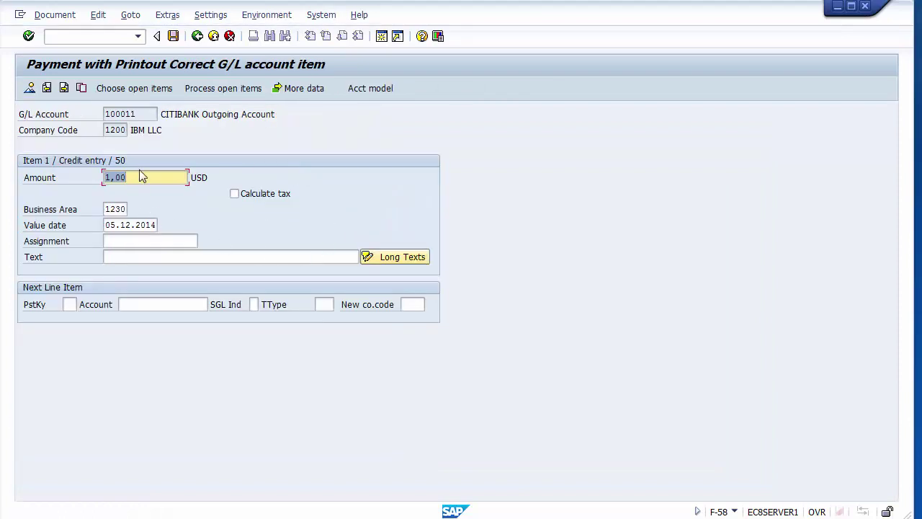
{"action": "type", "text": "*"}
{"action": "left_click", "coordinate": [148, 253]}
{"action": "key", "text": "BackSpace"}
{"action": "key", "text": "Down"}
{"action": "key", "text": "Return"}
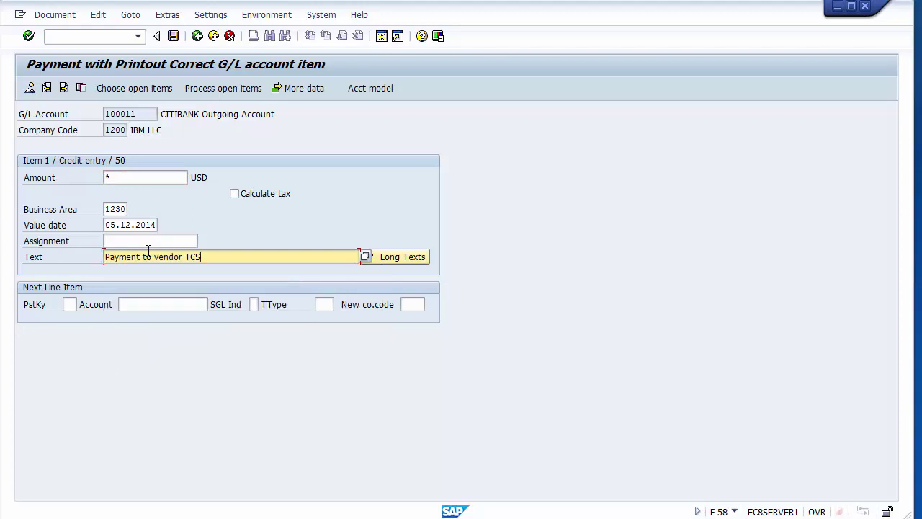
Return to processing the open items and examine the withholding tax on the activated 12.000,00 item
{"action": "left_click", "coordinate": [194, 91]}
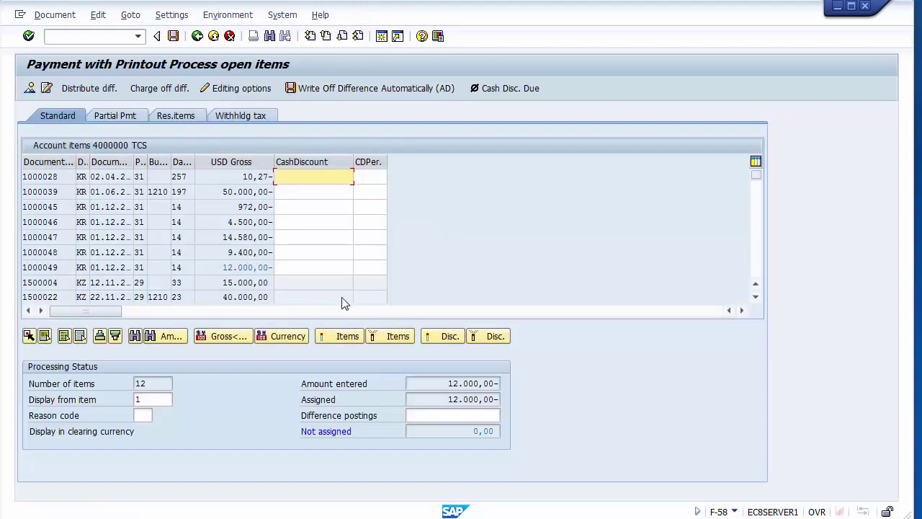
{"action": "left_click", "coordinate": [232, 118]}
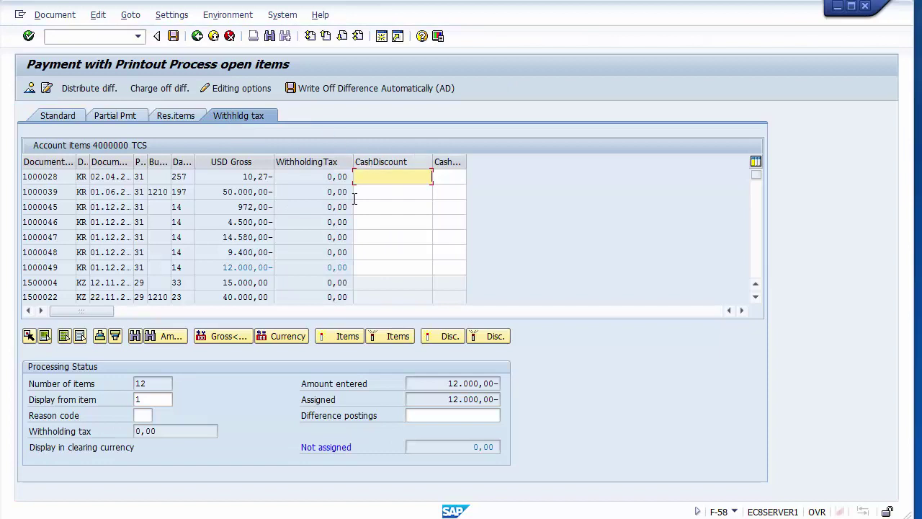
{"action": "left_click", "coordinate": [322, 268]}
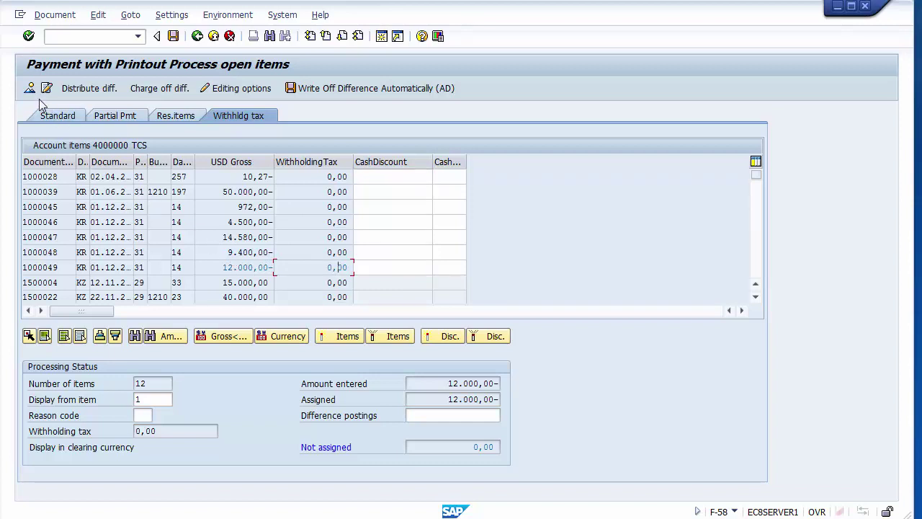
Simulate the outgoing payment document and post it
{"action": "left_click", "coordinate": [48, 16]}
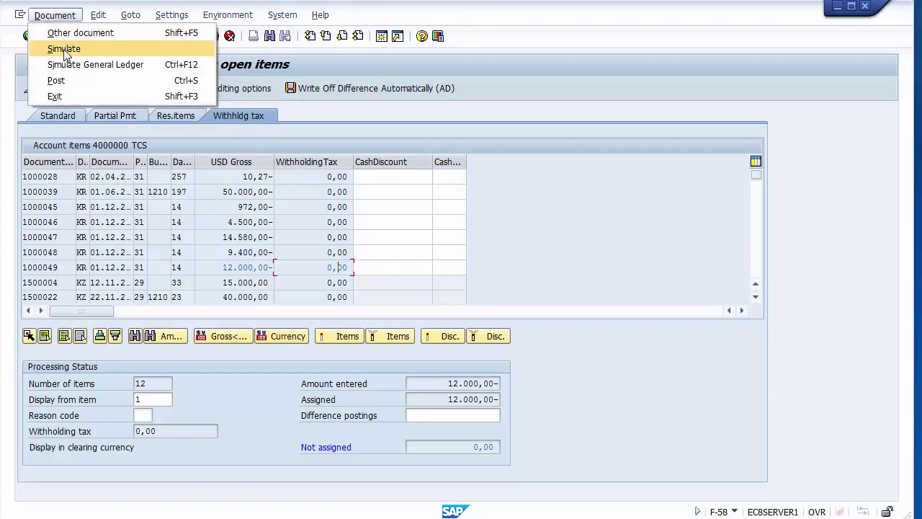
{"action": "left_click", "coordinate": [62, 46]}
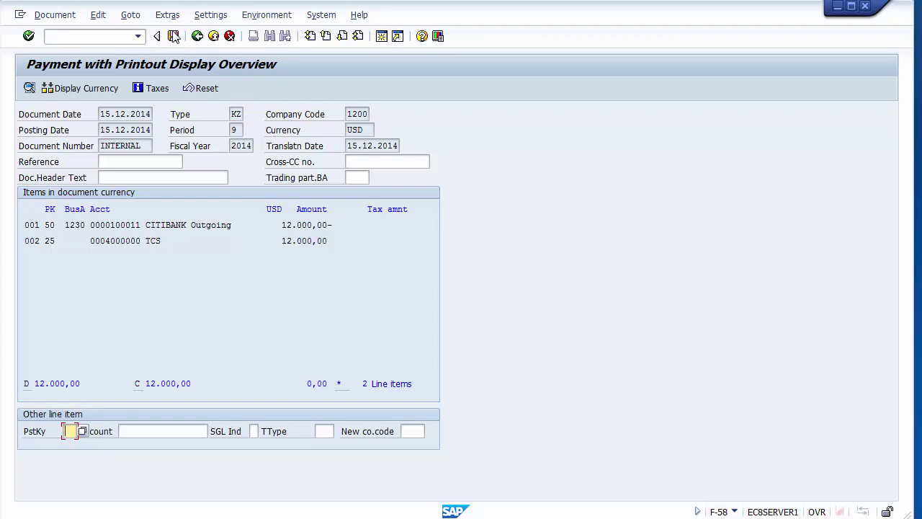
{"action": "left_click", "coordinate": [174, 36]}
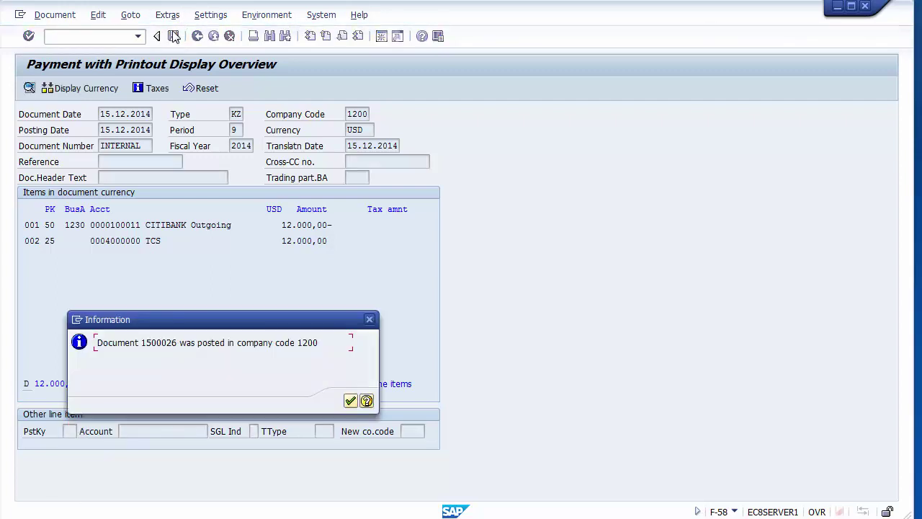
{"action": "left_click", "coordinate": [350, 401]}
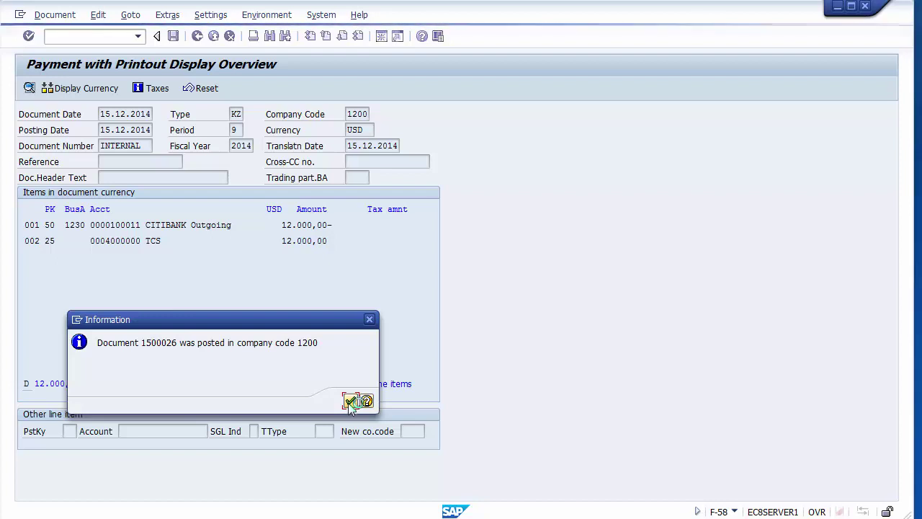
Leave the payment transaction and start vendor invoice entry with FB60
{"action": "left_click", "coordinate": [85, 35]}
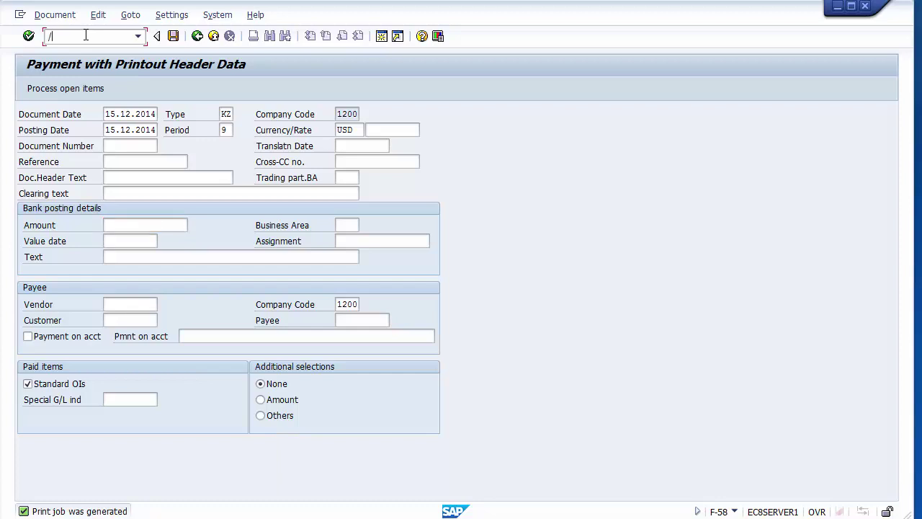
{"action": "key", "text": "Return"}
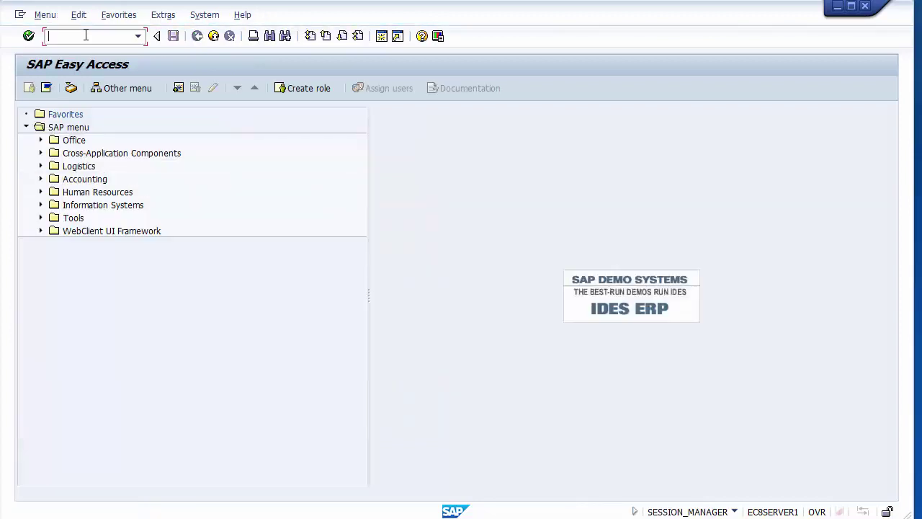
{"action": "type", "text": "fb60"}
{"action": "key", "text": "Return"}
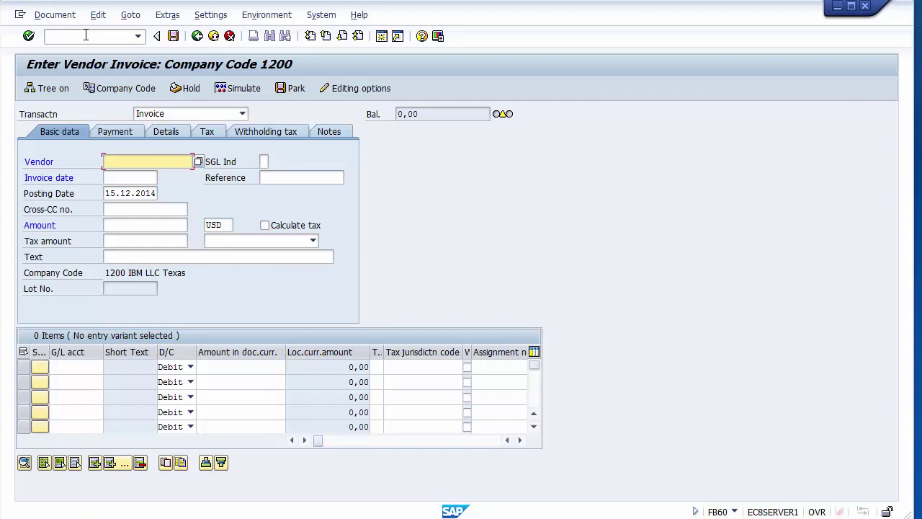
Enter the TCS account as the vendor of the invoice
{"action": "key", "text": "BackSpace"}
{"action": "key", "text": "Down"}
{"action": "key", "text": "Return"}
{"action": "key", "text": "Tab"}
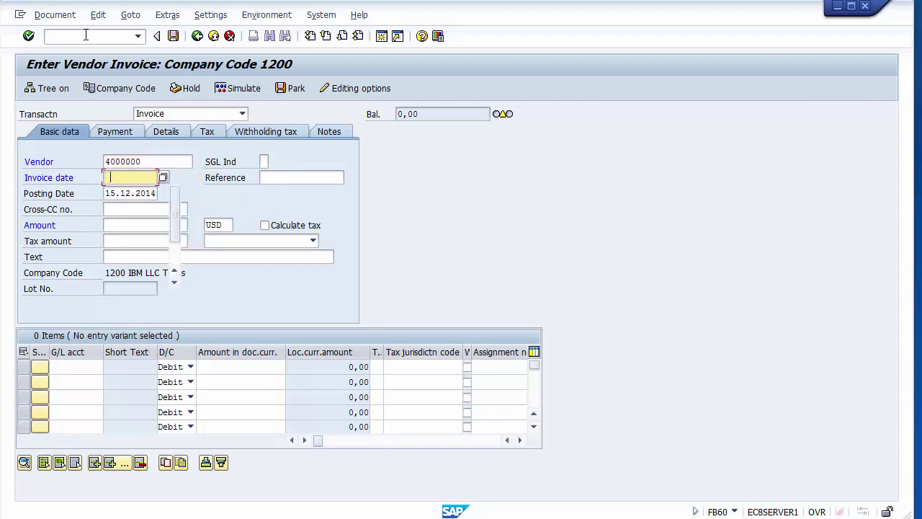
Set the invoice date to 08.12.2014 and the posting date to 07.12.2014
{"action": "key", "text": "BackSpace"}
{"action": "key", "text": "Down"}
{"action": "key", "text": "Return"}
{"action": "key", "text": "Tab"}
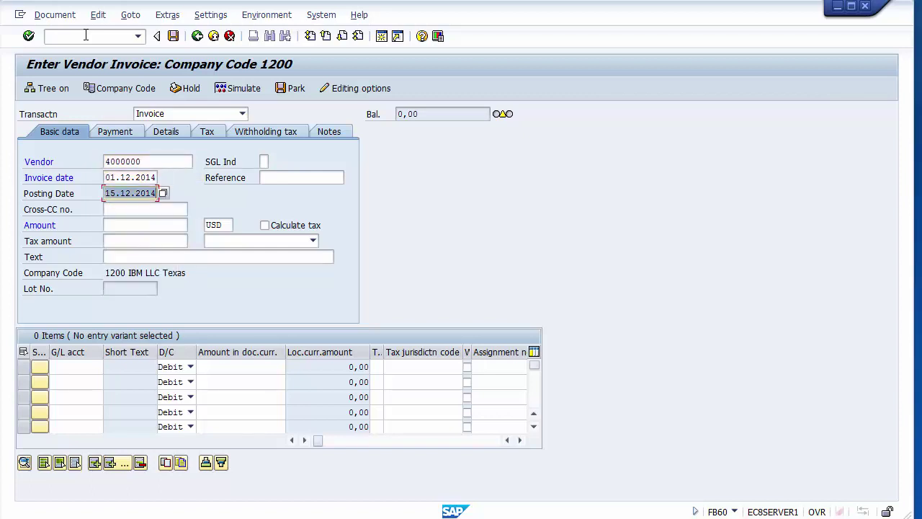
{"action": "key", "text": "shift+Tab"}
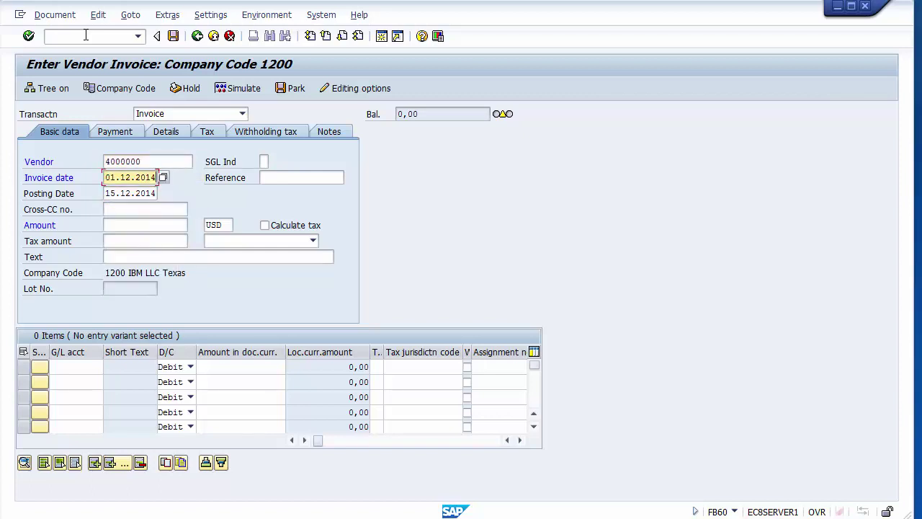
{"action": "left_click", "coordinate": [108, 178]}
{"action": "type", "text": "08"}
{"action": "key", "text": "Down"}
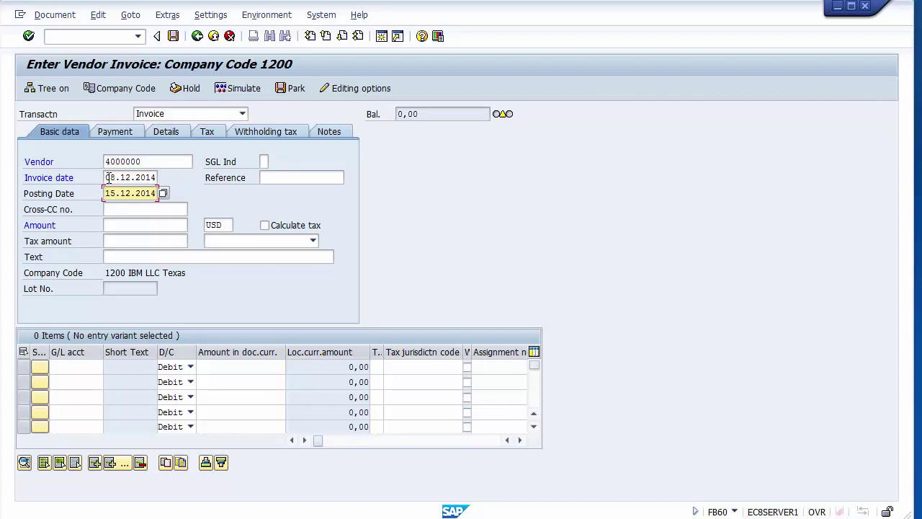
{"action": "type", "text": "07"}
{"action": "key", "text": "Tab"}
{"action": "key", "text": "Tab"}
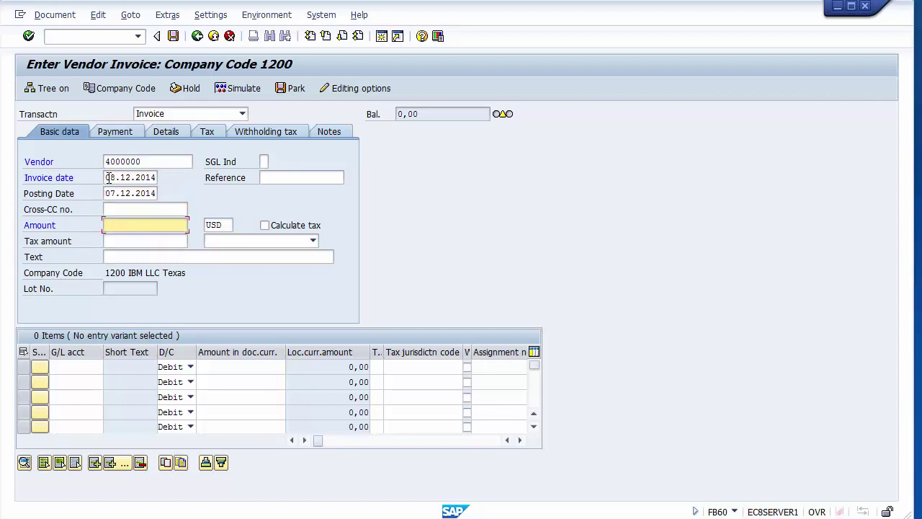
Enter an invoice amount of 18000 USD and the text "Vendor Invoice"
{"action": "type", "text": "180000"}
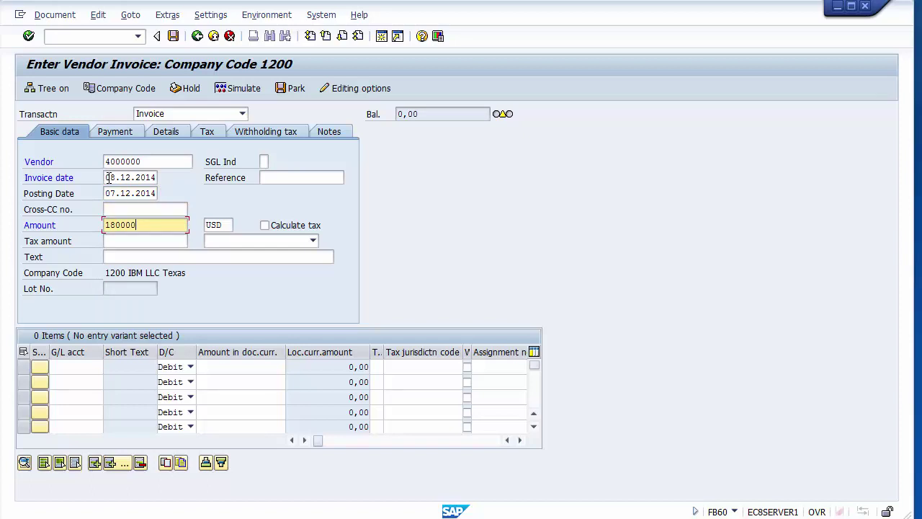
{"action": "key", "text": "BackSpace"}
{"action": "key", "text": "Tab"}
{"action": "key", "text": "Tab"}
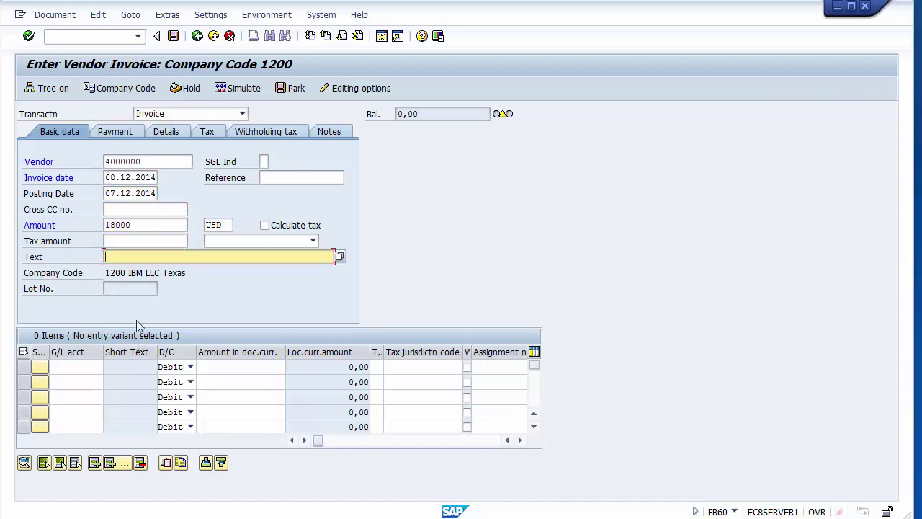
{"action": "key", "text": "BackSpace"}
{"action": "key", "text": "Up"}
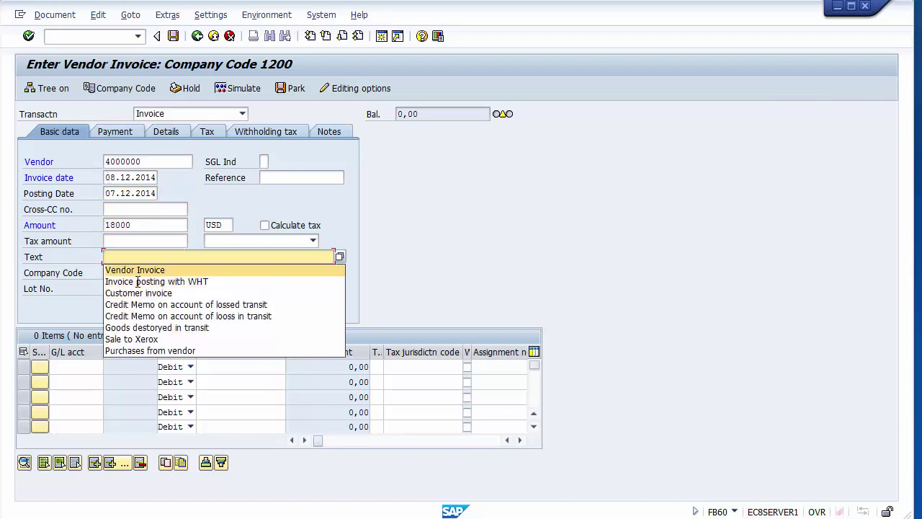
{"action": "key", "text": "Return"}
Assign G/L account 400000 to the first invoice line item
{"action": "left_click", "coordinate": [76, 365]}
{"action": "left_click", "coordinate": [75, 365]}
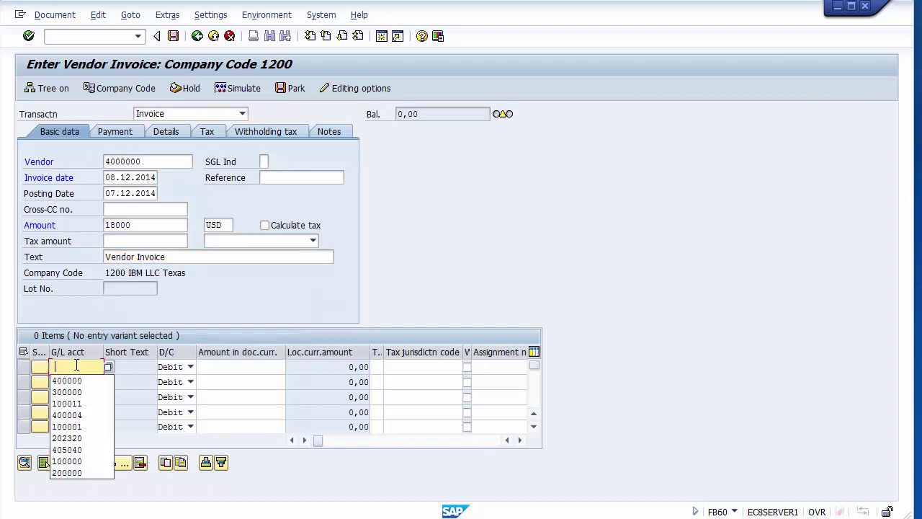
{"action": "key", "text": "Down"}
{"action": "key", "text": "Down"}
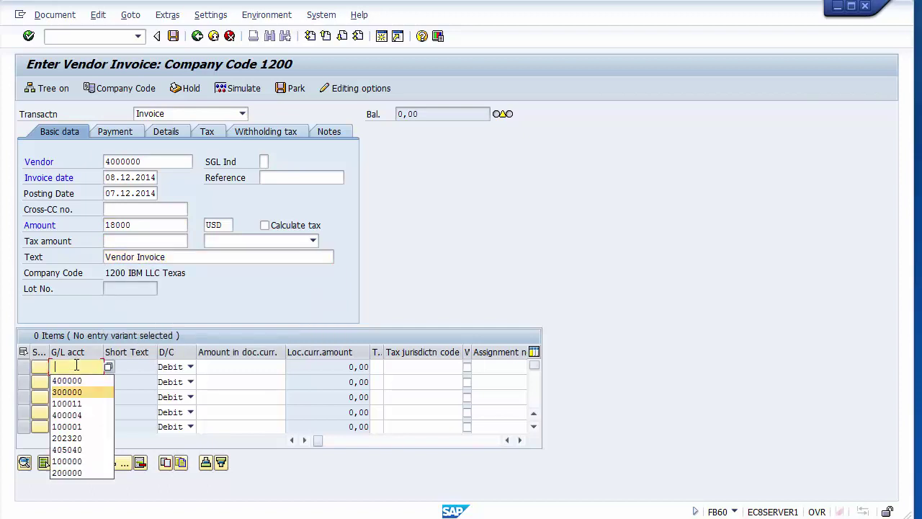
{"action": "key", "text": "Up"}
{"action": "key", "text": "Return"}
{"action": "key", "text": "Tab"}
{"action": "key", "text": "Tab"}
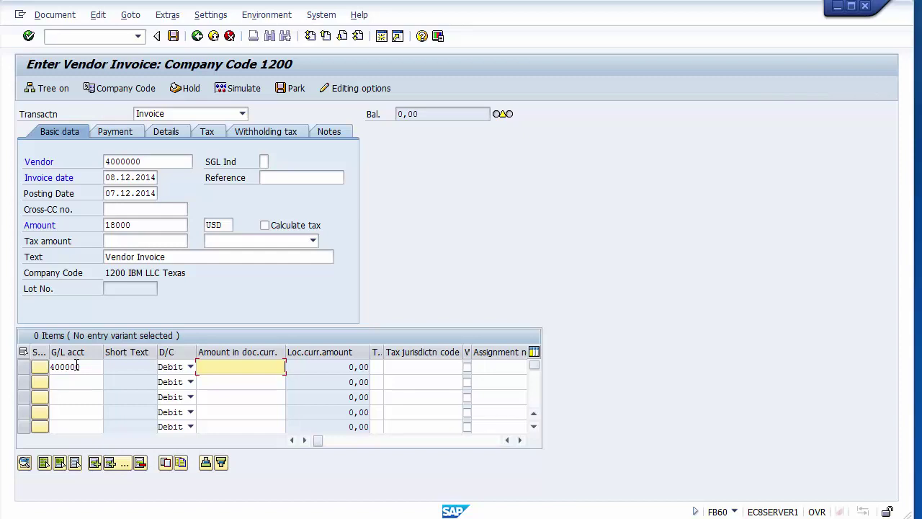
Set the G/L line's amount to * and its business area to 1230, and confirm the invoice entries
{"action": "key", "text": "Tab"}
{"action": "key", "text": "Tab"}
{"action": "key", "text": "Tab"}
{"action": "key", "text": "Tab"}
{"action": "key", "text": "Tab"}
{"action": "key", "text": "Tab"}
{"action": "key", "text": "Tab"}
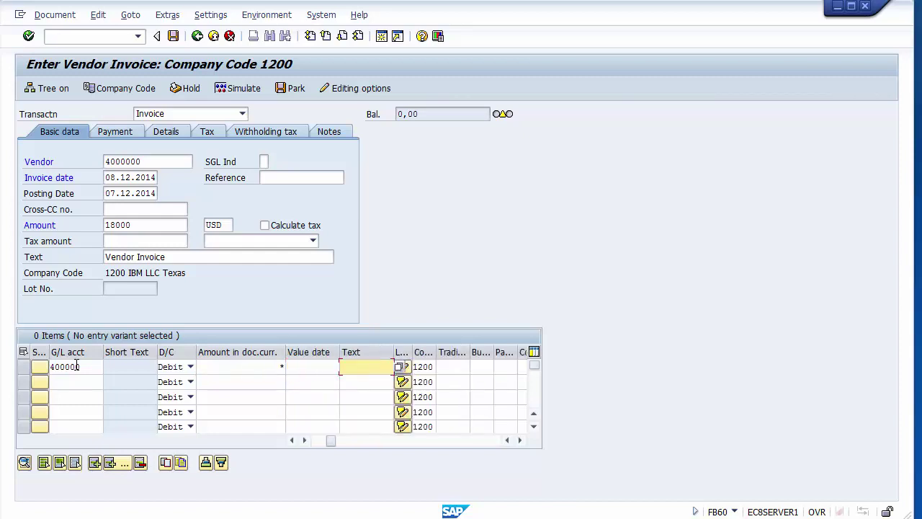
{"action": "key", "text": "Tab"}
{"action": "key", "text": "Down"}
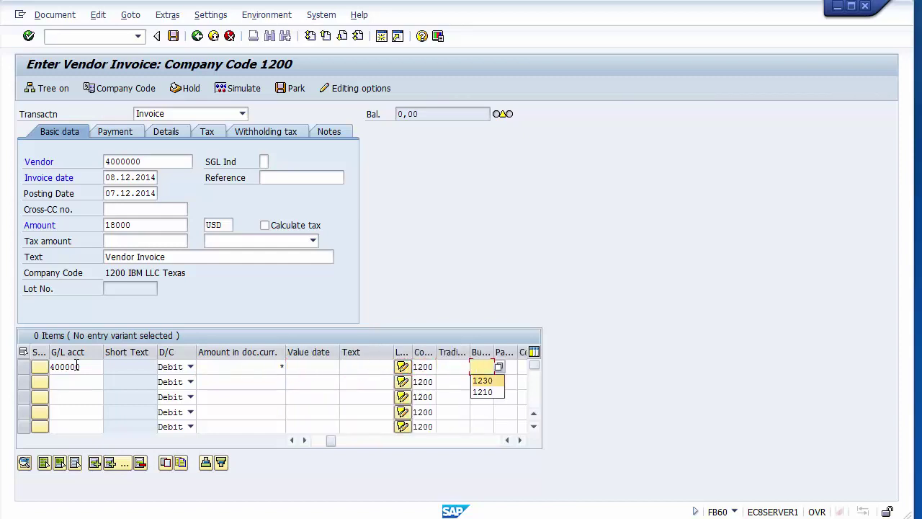
{"action": "key", "text": "Return"}
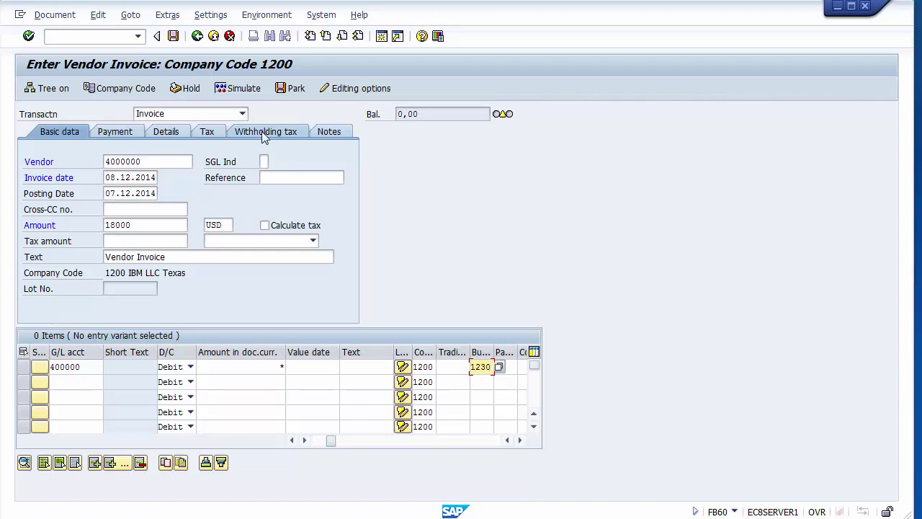
{"action": "key", "text": "Return"}
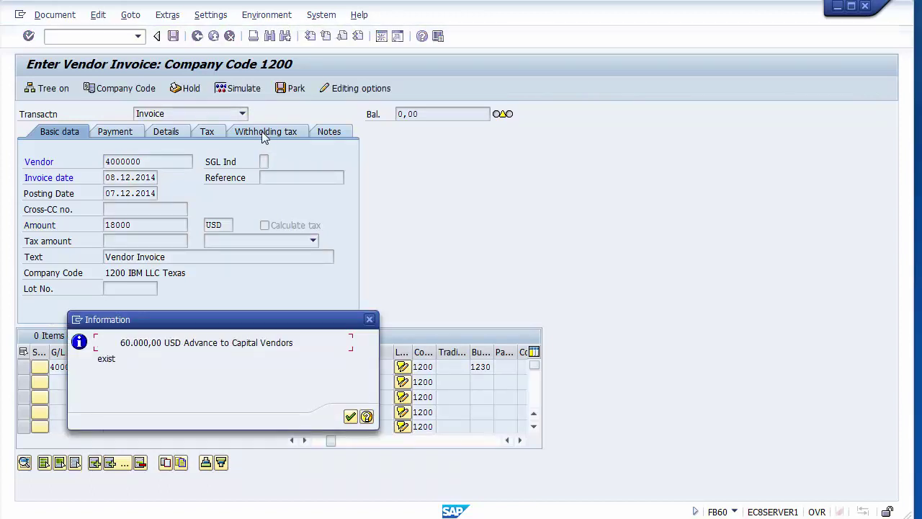
{"action": "key", "text": "Return"}
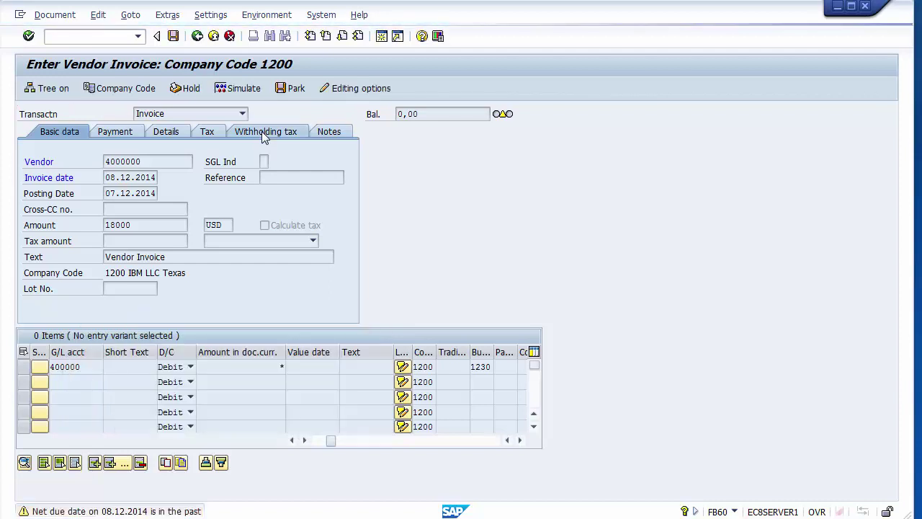
Clear the withholding tax code for the 1099 invoice tax type in the vendor invoice's withholding tax data
{"action": "key", "text": "Return"}
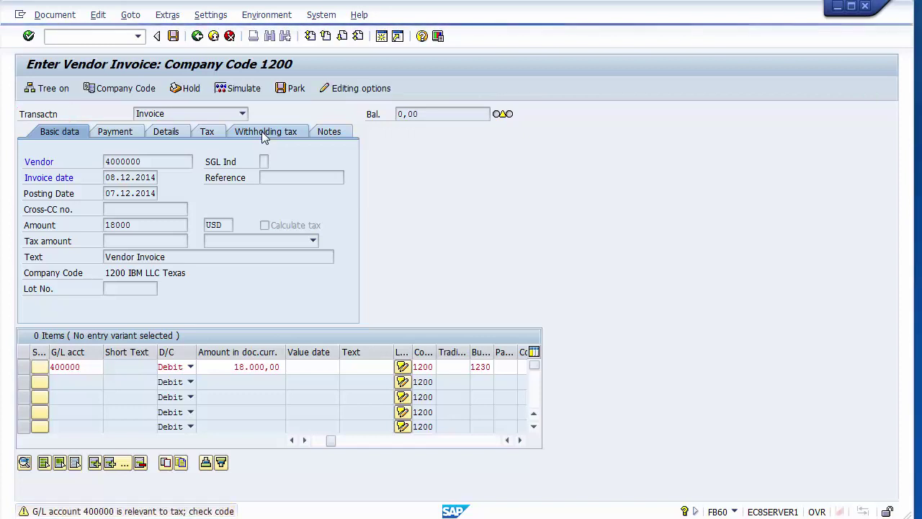
{"action": "left_click", "coordinate": [263, 134]}
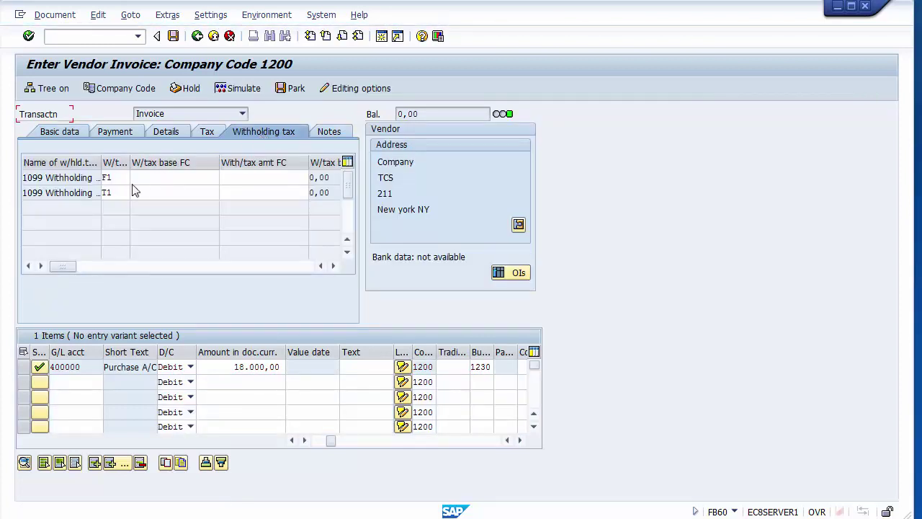
{"action": "left_click", "coordinate": [146, 193]}
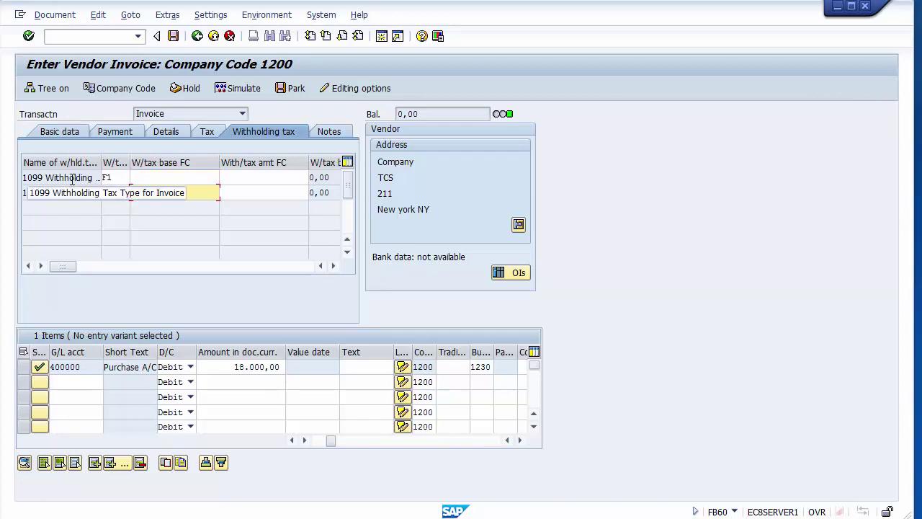
{"action": "left_click", "coordinate": [117, 178]}
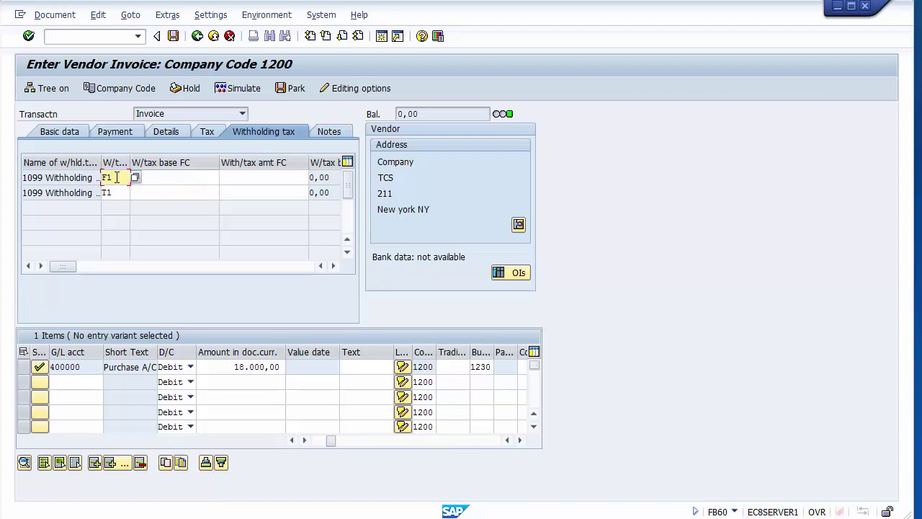
{"action": "key", "text": "BackSpace"}
{"action": "key", "text": "BackSpace"}
{"action": "left_click", "coordinate": [177, 177]}
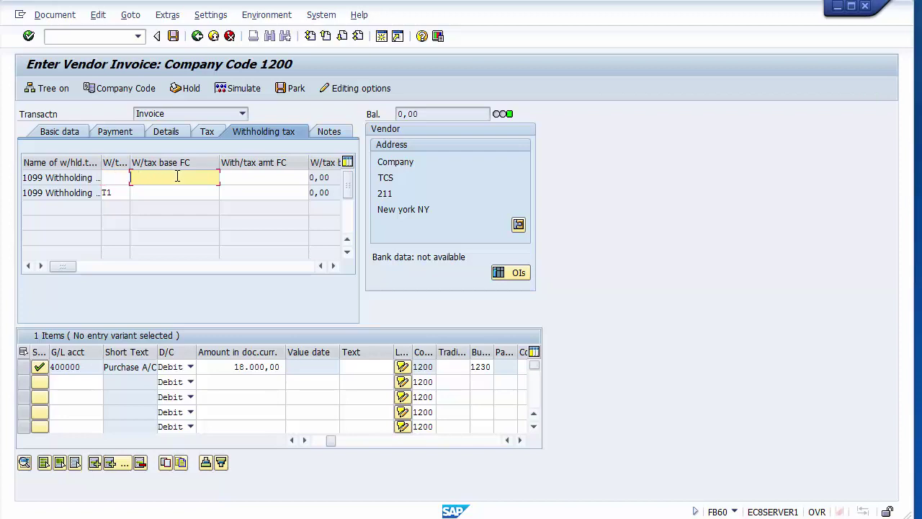
{"action": "left_click", "coordinate": [107, 177]}
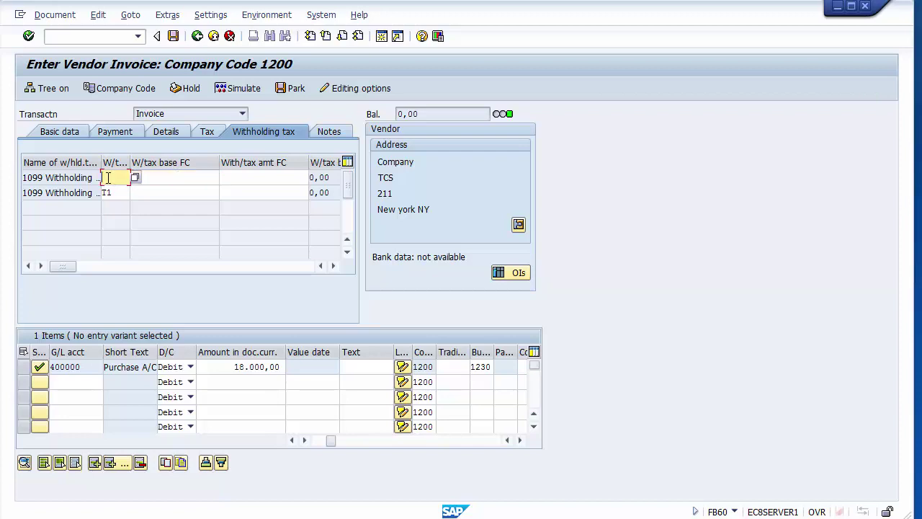
{"action": "left_click", "coordinate": [118, 192]}
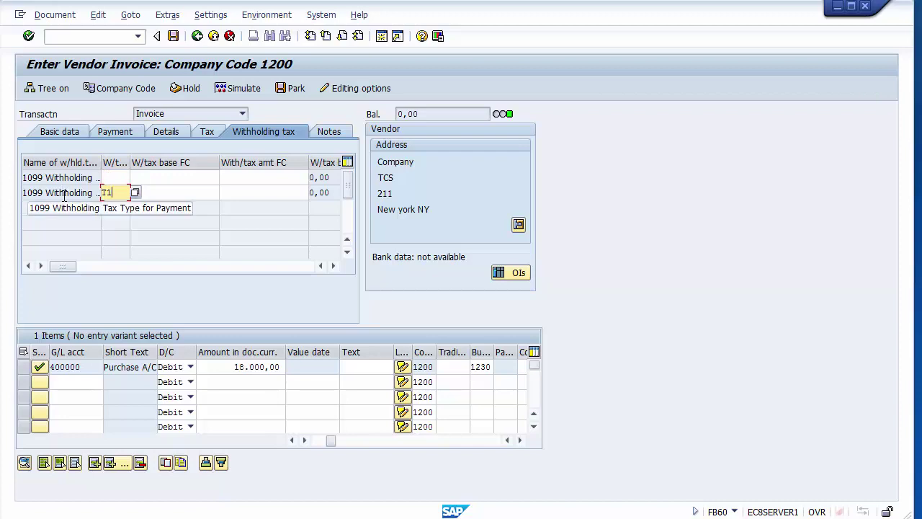
{"action": "left_click", "coordinate": [119, 192]}
{"action": "left_click", "coordinate": [119, 178]}
{"action": "left_click", "coordinate": [119, 192]}
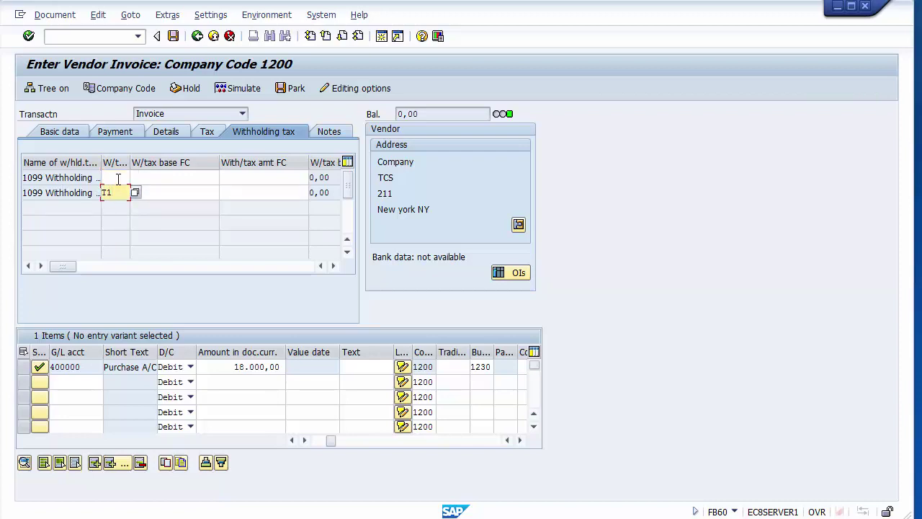
{"action": "left_click", "coordinate": [117, 179]}
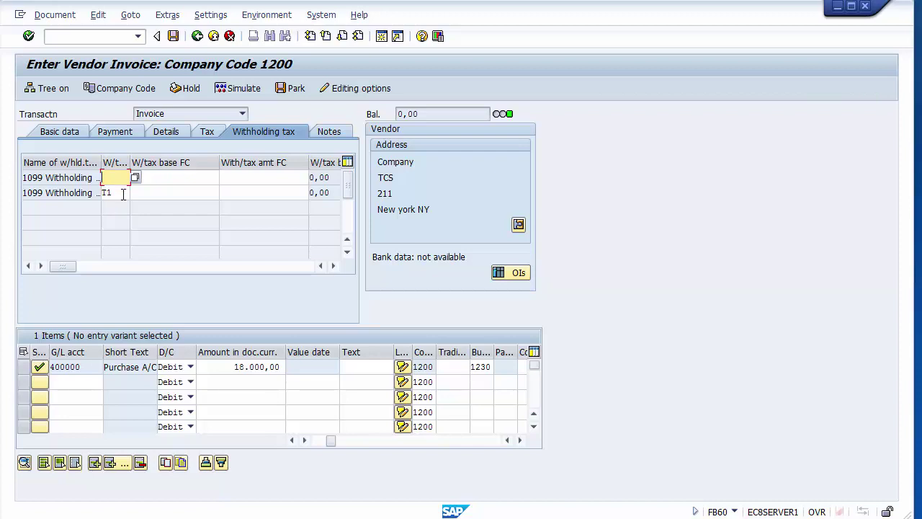
{"action": "left_click", "coordinate": [124, 193]}
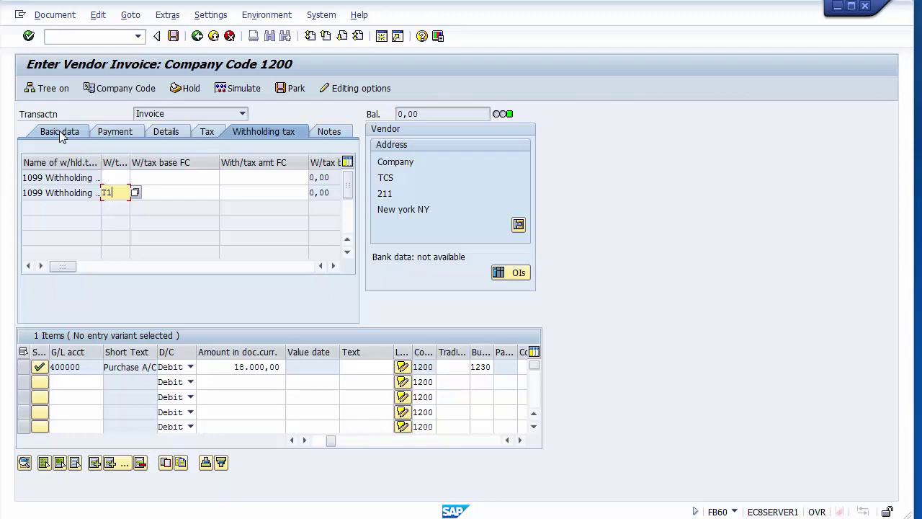
Confirm the invoice entries, simulate the vendor invoice and post it
{"action": "key", "text": "Return"}
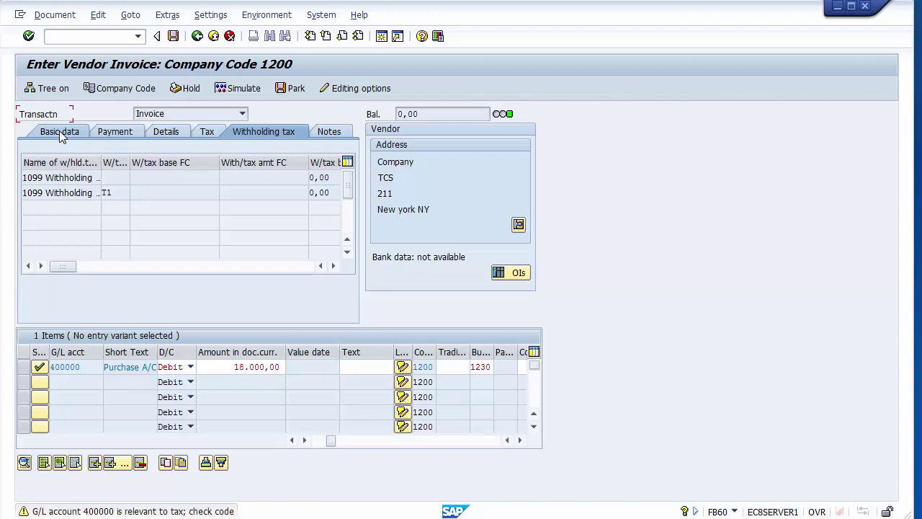
{"action": "left_click", "coordinate": [61, 137]}
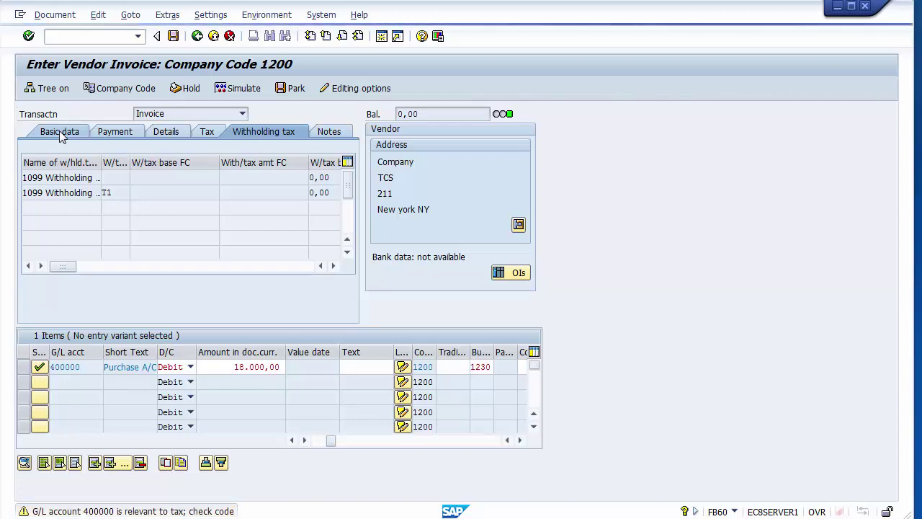
{"action": "left_click", "coordinate": [242, 90]}
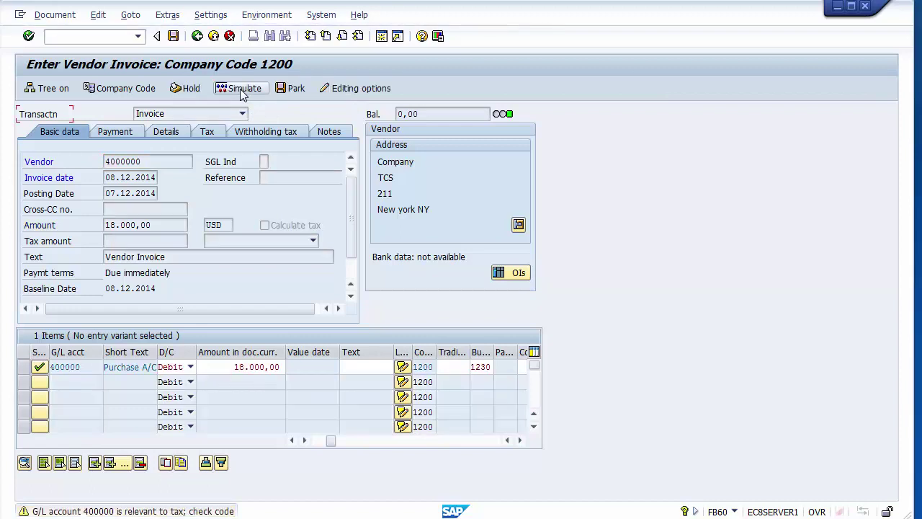
{"action": "left_click", "coordinate": [242, 89]}
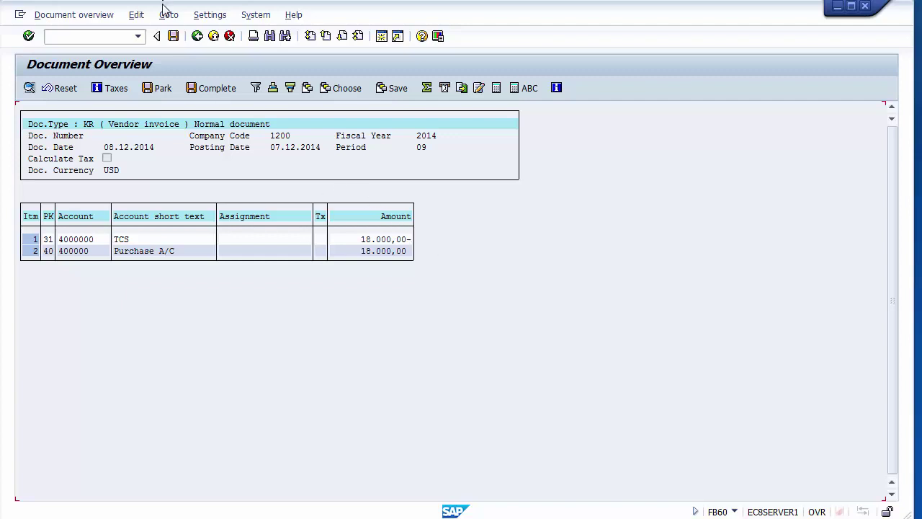
{"action": "left_click", "coordinate": [173, 36]}
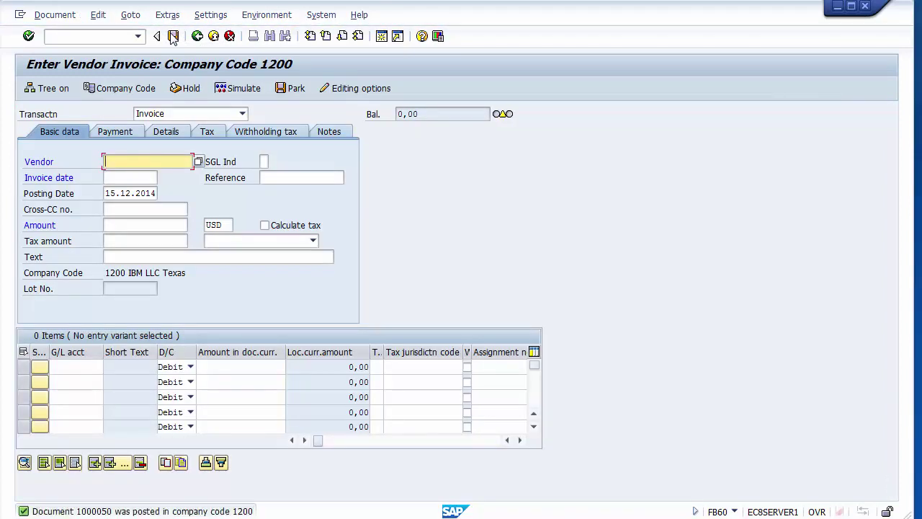
Leave the vendor invoice entry and open the payment with printout transaction F-58
{"action": "left_click", "coordinate": [108, 38]}
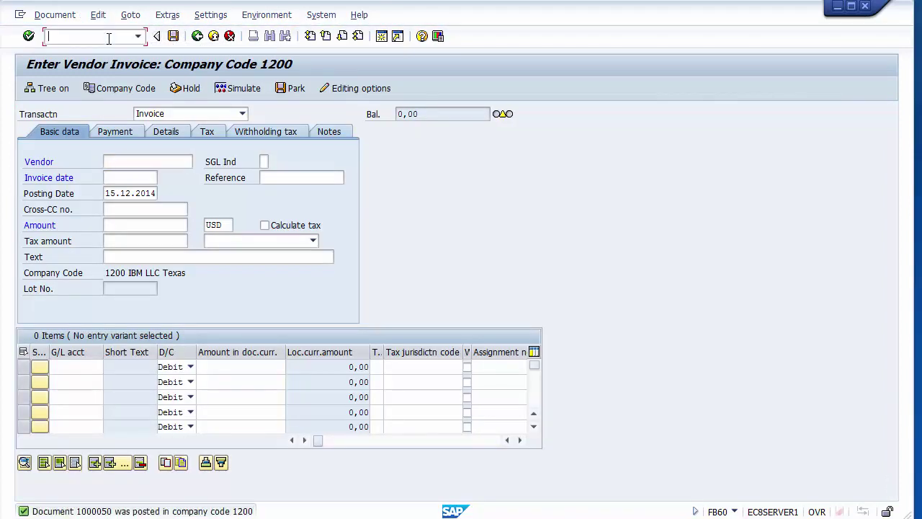
{"action": "type", "text": "/n"}
{"action": "type", "text": "fb60"}
{"action": "key", "text": "Return"}
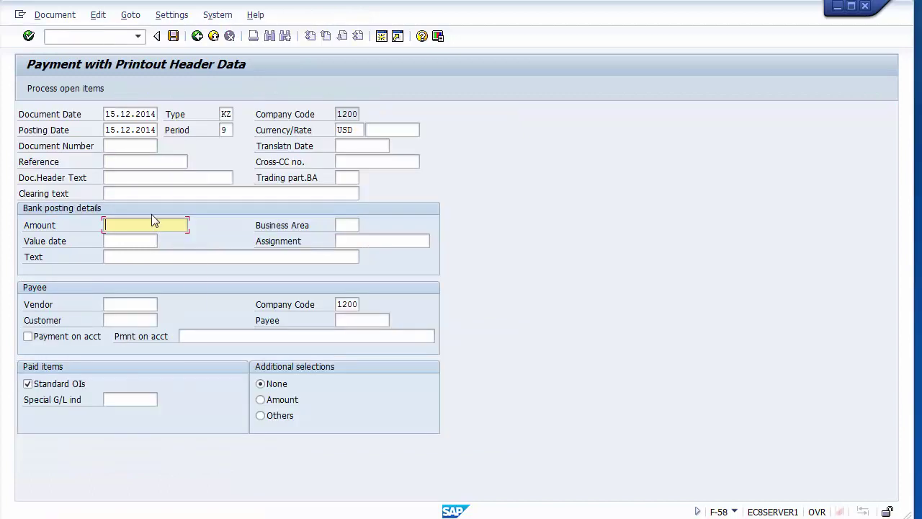
Enter a bank posting amount of 1 and business area 1230 for the payment
{"action": "left_click", "coordinate": [153, 220]}
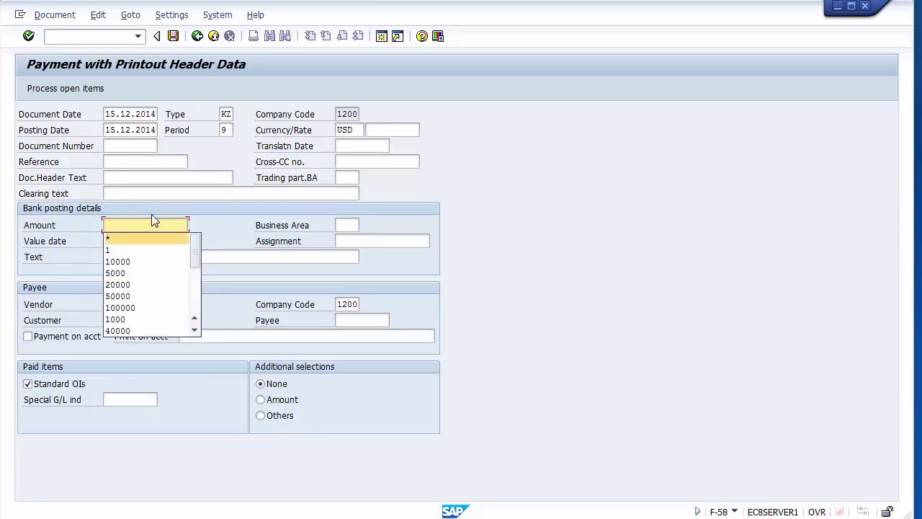
{"action": "key", "text": "Down"}
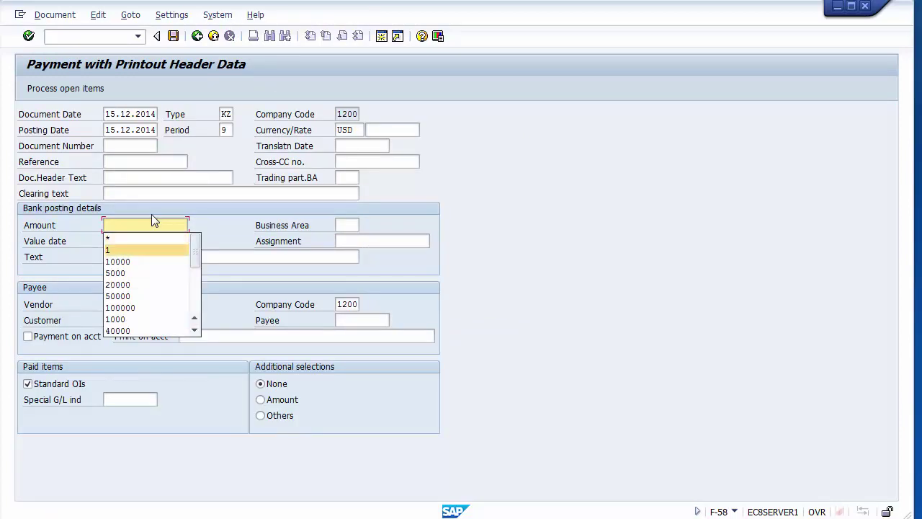
{"action": "key", "text": "Return"}
{"action": "key", "text": "Tab"}
{"action": "type", "text": "1"}
{"action": "key", "text": "Down"}
{"action": "key", "text": "Return"}
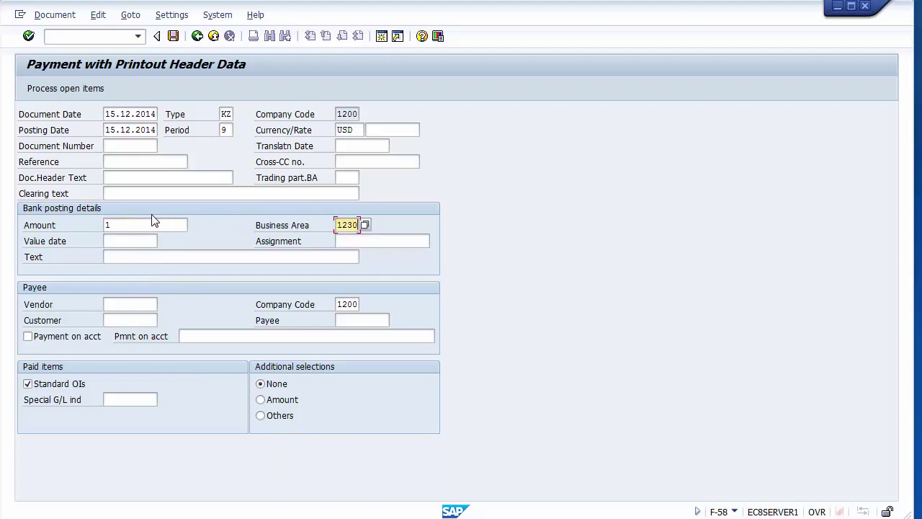
Set the value date in the bank posting details to 12122014
{"action": "key", "text": "Tab"}
{"action": "type", "text": "0"}
{"action": "key", "text": "Down"}
{"action": "key", "text": "Return"}
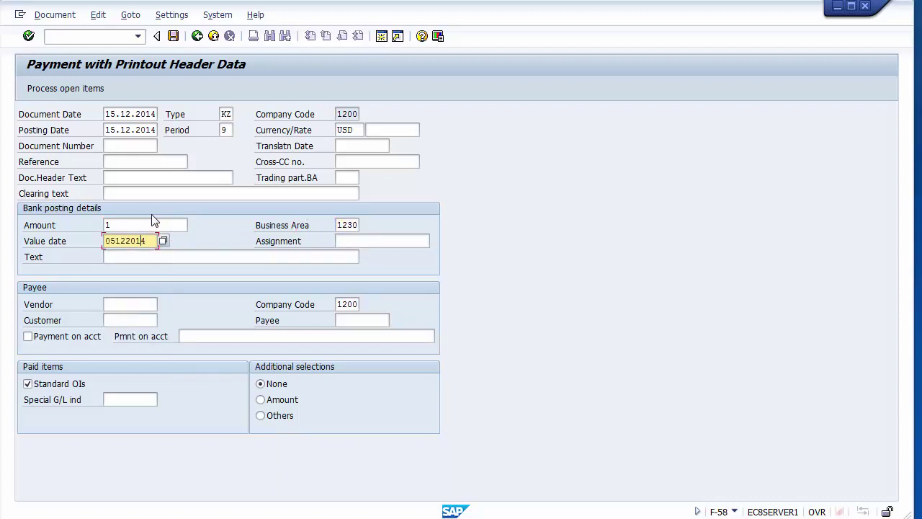
{"action": "type", "text": "12"}
{"action": "key", "text": "Tab"}
{"action": "key", "text": "Tab"}
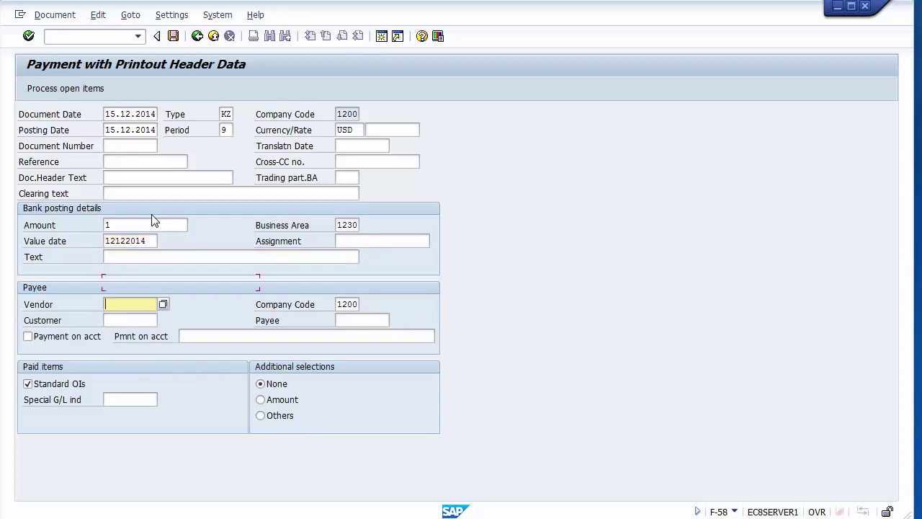
Enter vendor TCS's vendor number as the payee and set the special G/L indicator to C for the paid items
{"action": "type", "text": "4"}
{"action": "key", "text": "Down"}
{"action": "key", "text": "Return"}
{"action": "key", "text": "Tab"}
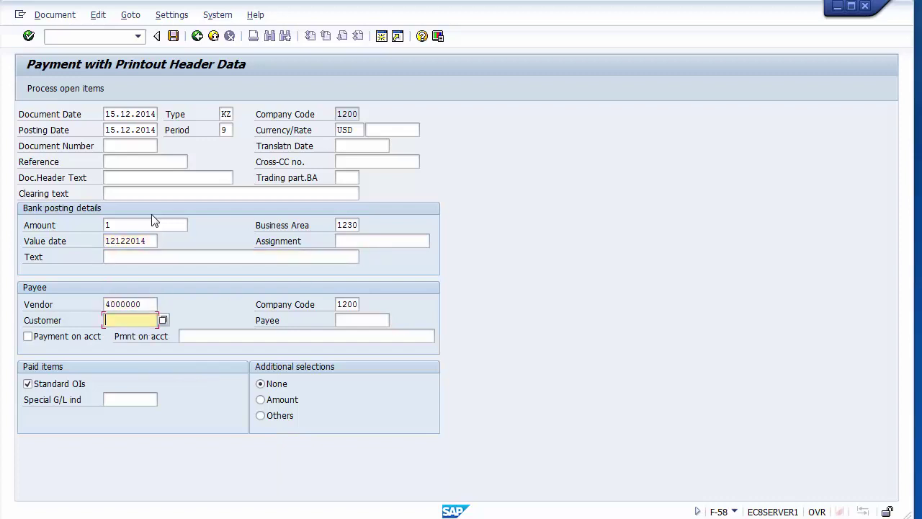
{"action": "key", "text": "Tab"}
{"action": "key", "text": "Tab"}
{"action": "key", "text": "Tab"}
{"action": "key", "text": "Tab"}
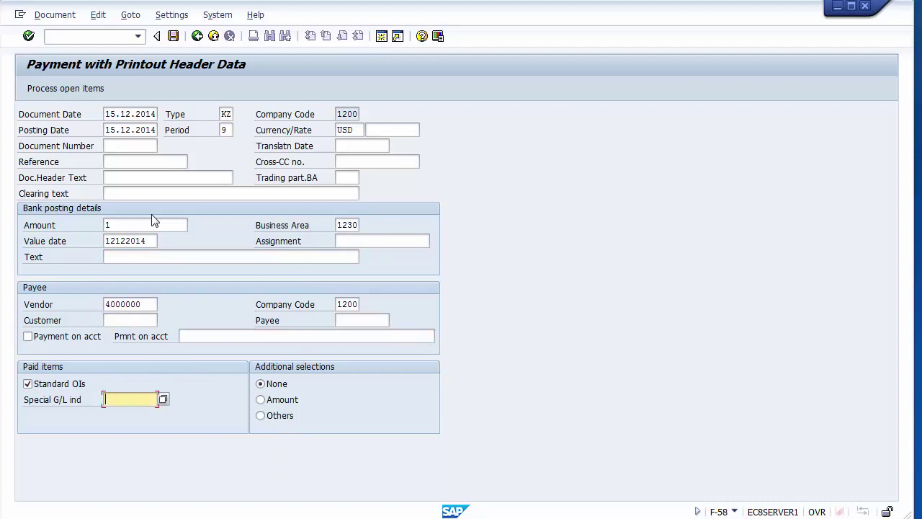
{"action": "key", "text": "BackSpace"}
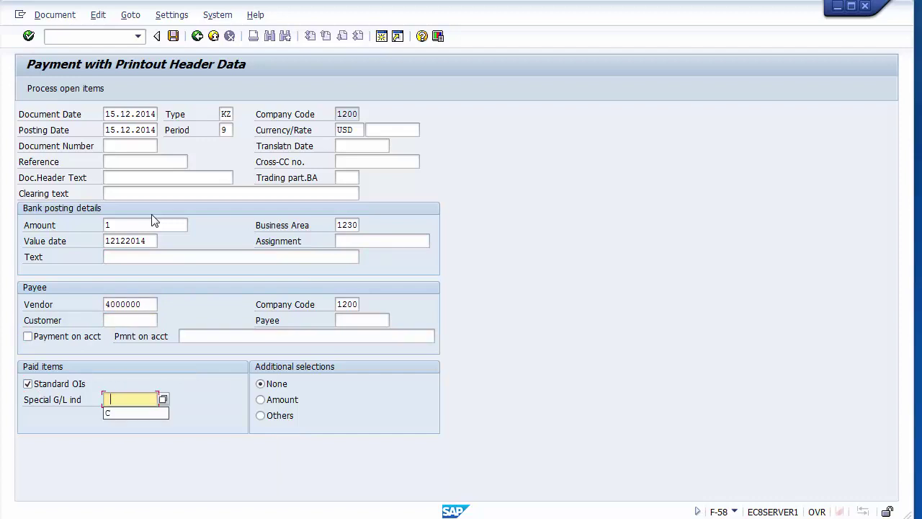
{"action": "key", "text": "Down"}
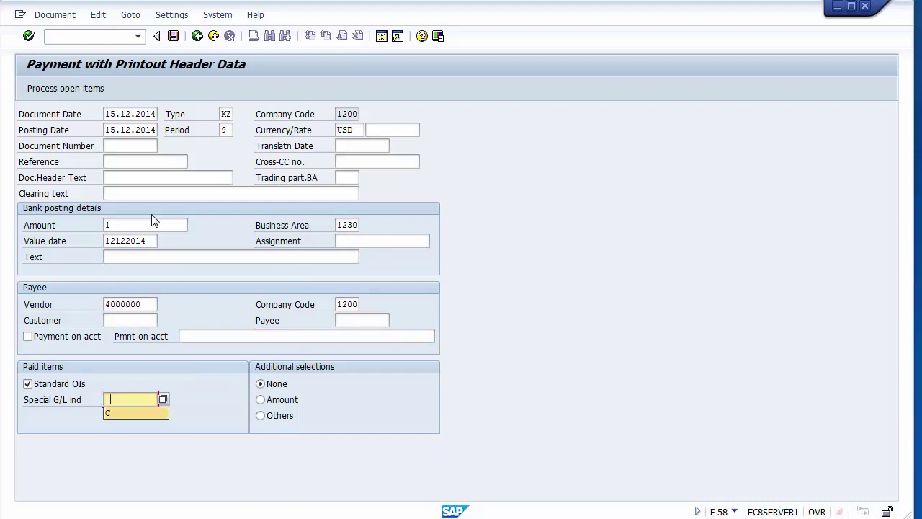
{"action": "key", "text": "Return"}
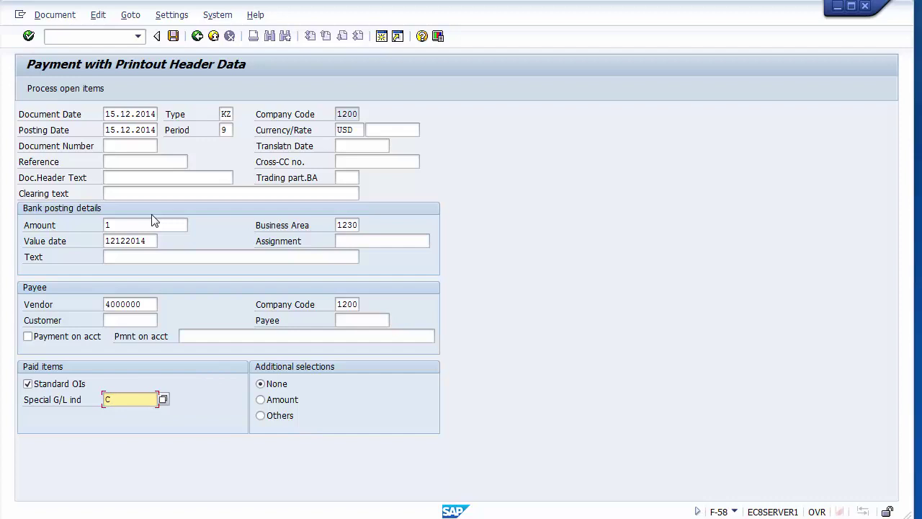
Open the vendor's open items for processing, select all of them and deactivate them
{"action": "left_click", "coordinate": [76, 95]}
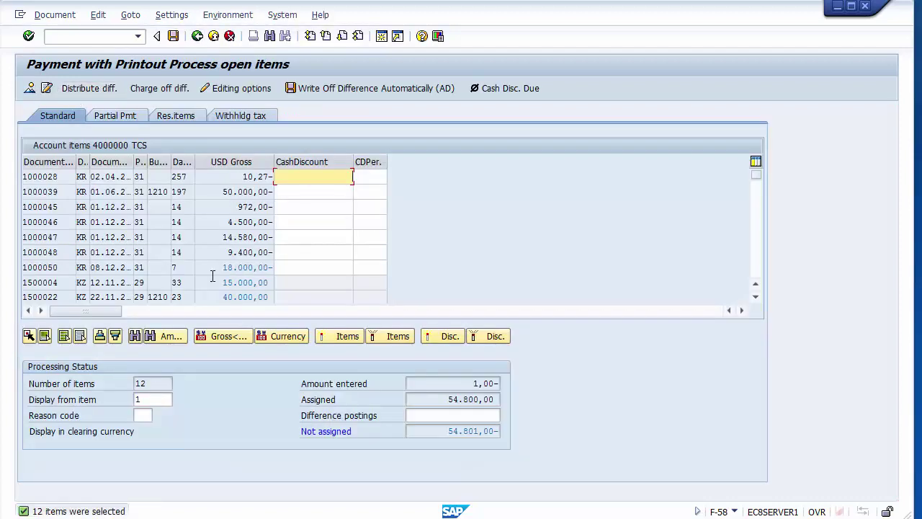
{"action": "left_click", "coordinate": [63, 336]}
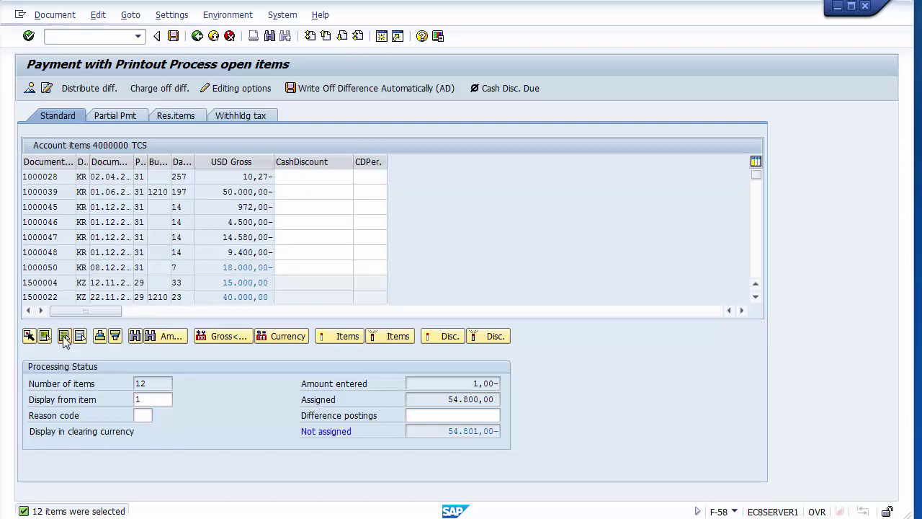
{"action": "left_click", "coordinate": [379, 336]}
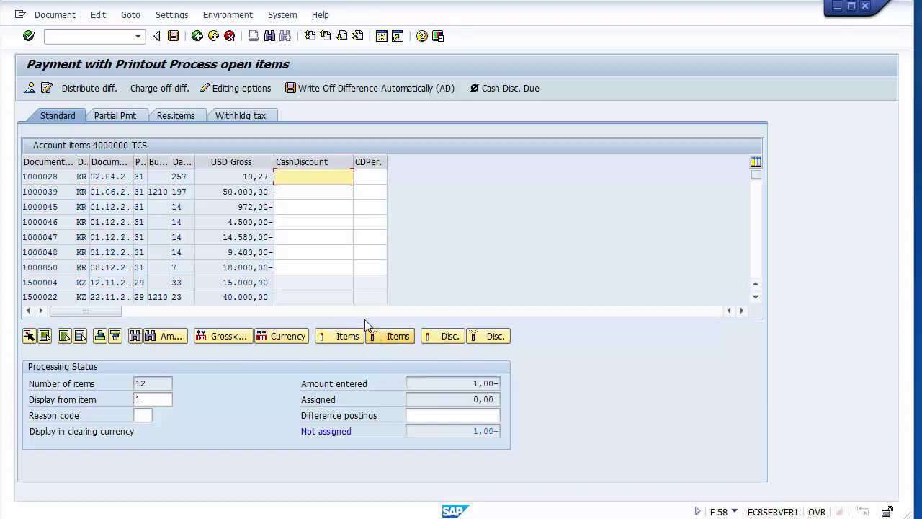
Activate only the 18.000,00 USD vendor invoice item dated 08.12.2014 for payment and check its assigned amount
{"action": "left_click", "coordinate": [235, 270]}
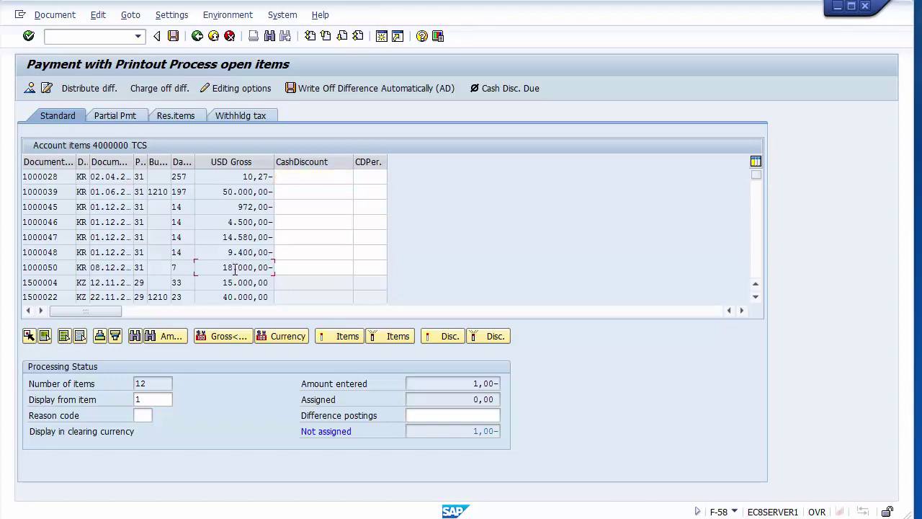
{"action": "left_click_drag", "start_coordinate": [66, 267], "coordinate": [21, 267]}
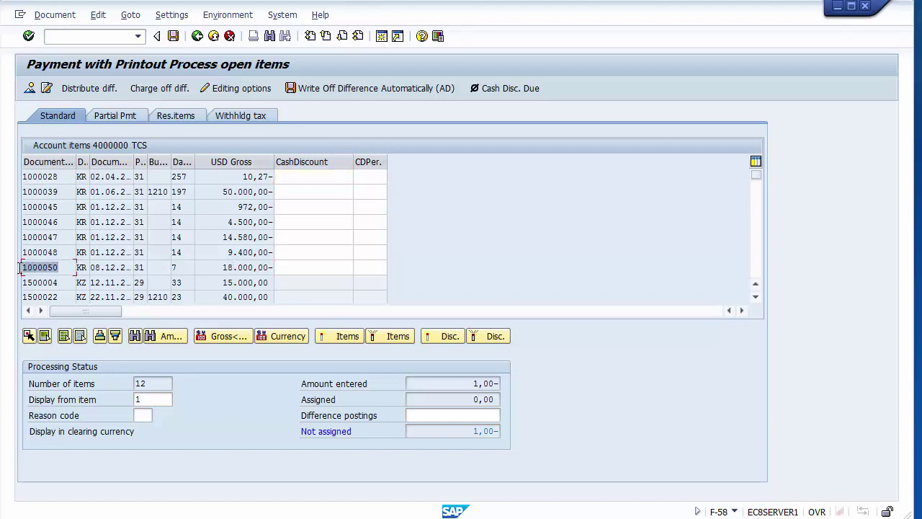
{"action": "double_click", "coordinate": [244, 268]}
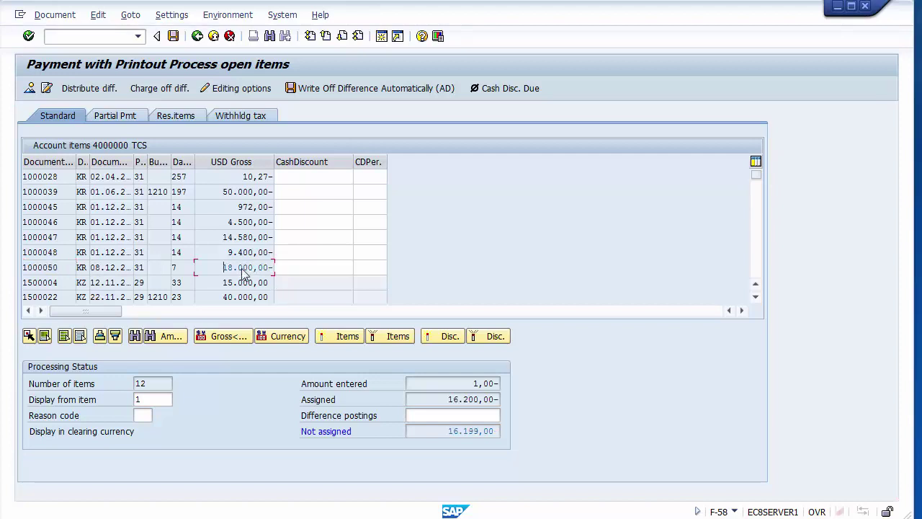
{"action": "left_click_drag", "start_coordinate": [472, 384], "coordinate": [490, 405]}
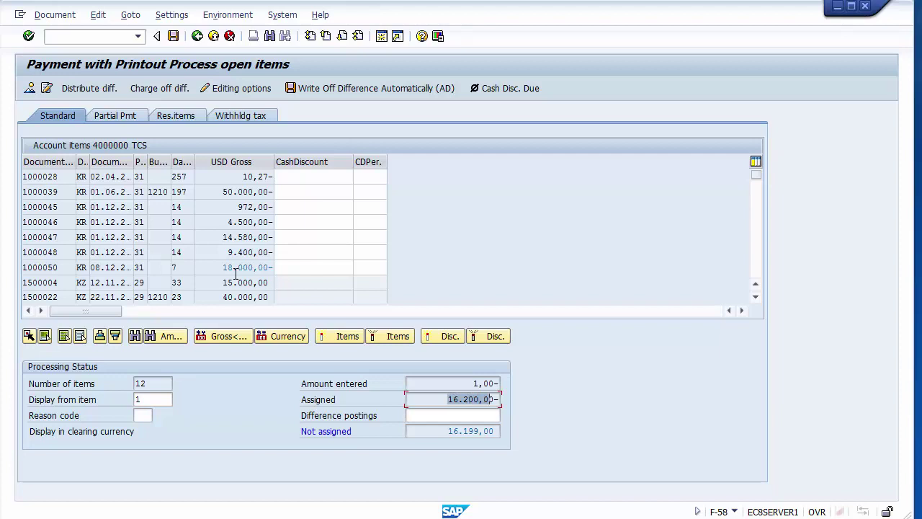
{"action": "left_click_drag", "start_coordinate": [222, 267], "coordinate": [270, 267]}
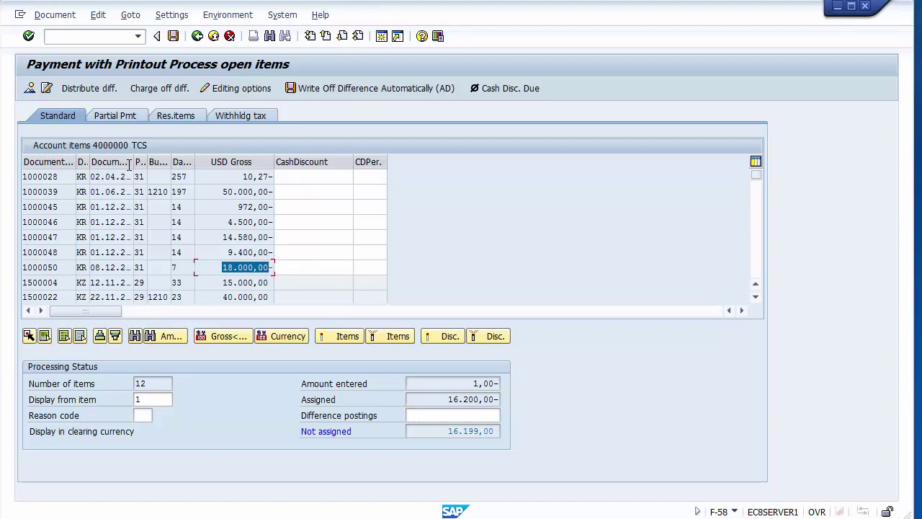
Set the amount of the CITIBANK outgoing line item to * and return to processing the open items
{"action": "left_click", "coordinate": [30, 89]}
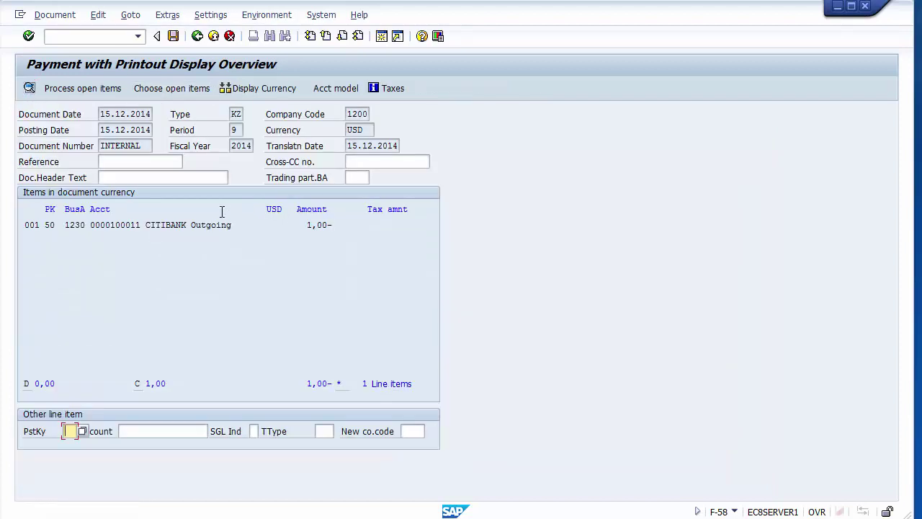
{"action": "double_click", "coordinate": [180, 227]}
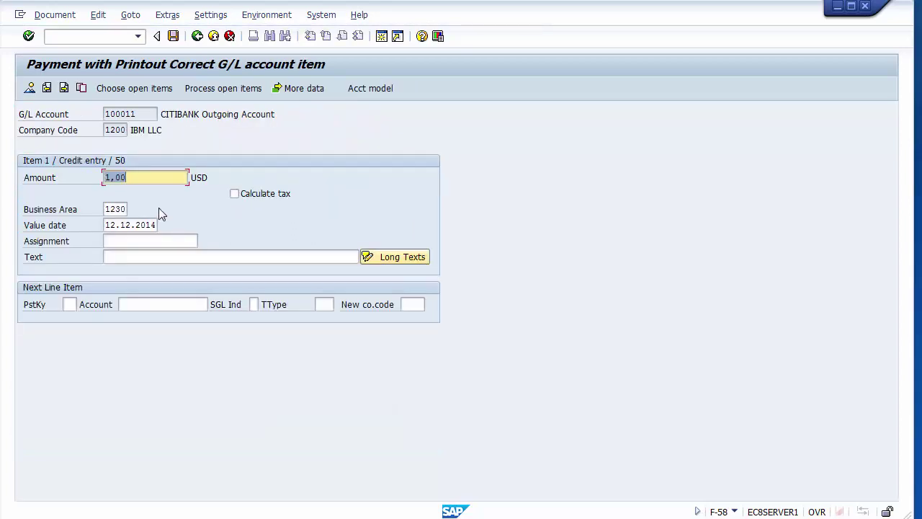
{"action": "type", "text": "*"}
{"action": "left_click", "coordinate": [146, 90]}
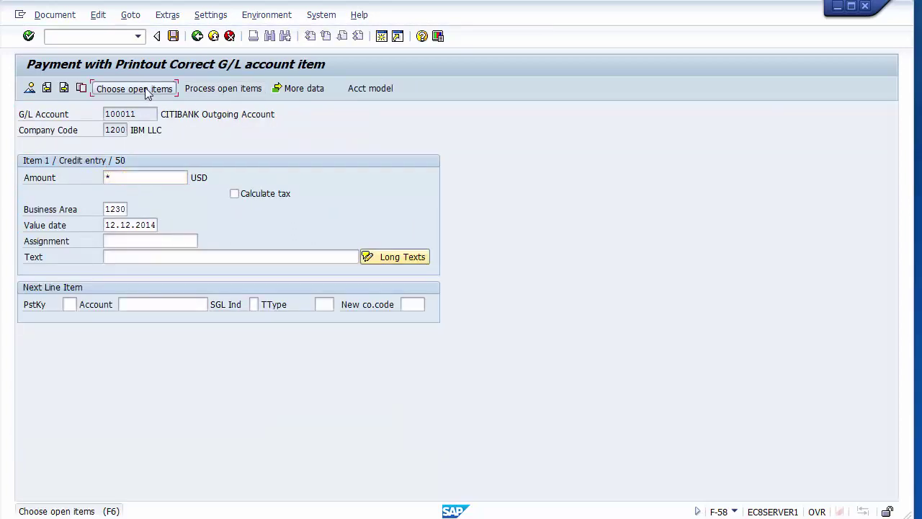
{"action": "left_click", "coordinate": [199, 88]}
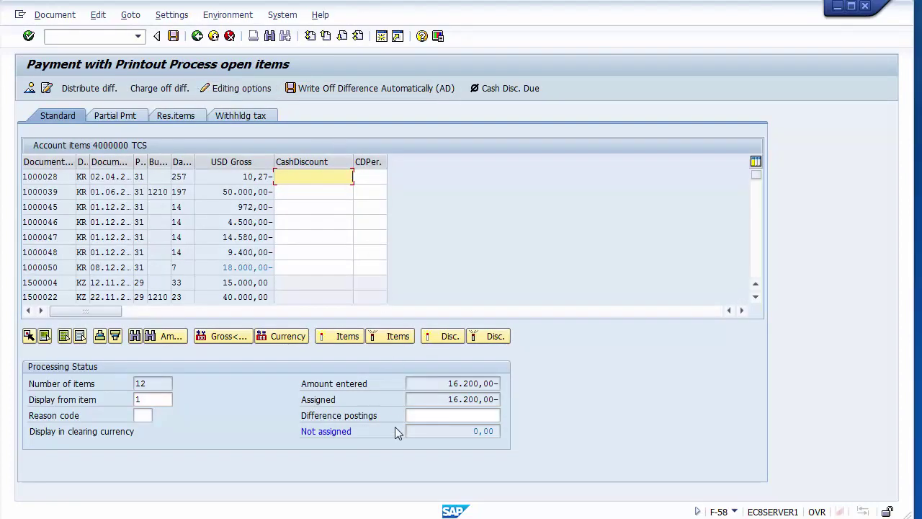
Compare the entered and assigned amounts with the 18.000,00 USD invoice item and check the withholding tax calculated for it
{"action": "left_click_drag", "start_coordinate": [437, 388], "coordinate": [504, 383]}
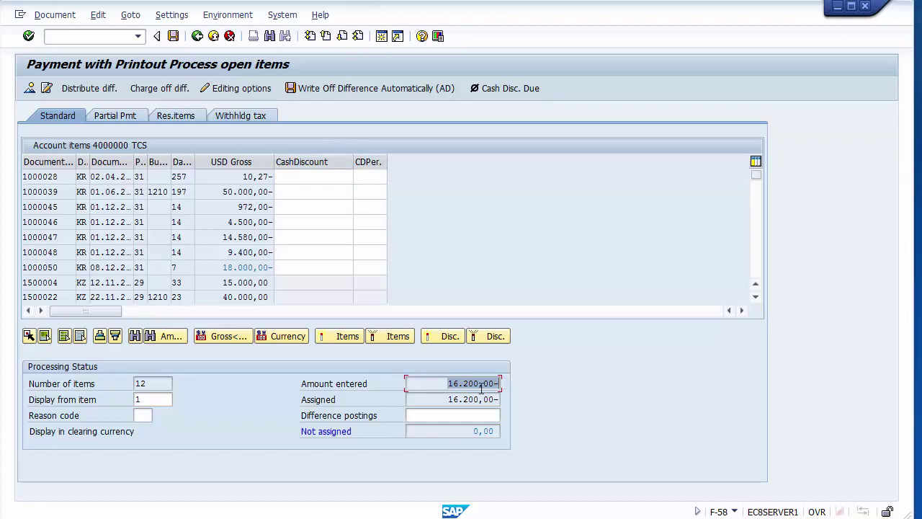
{"action": "left_click_drag", "start_coordinate": [446, 399], "coordinate": [508, 400]}
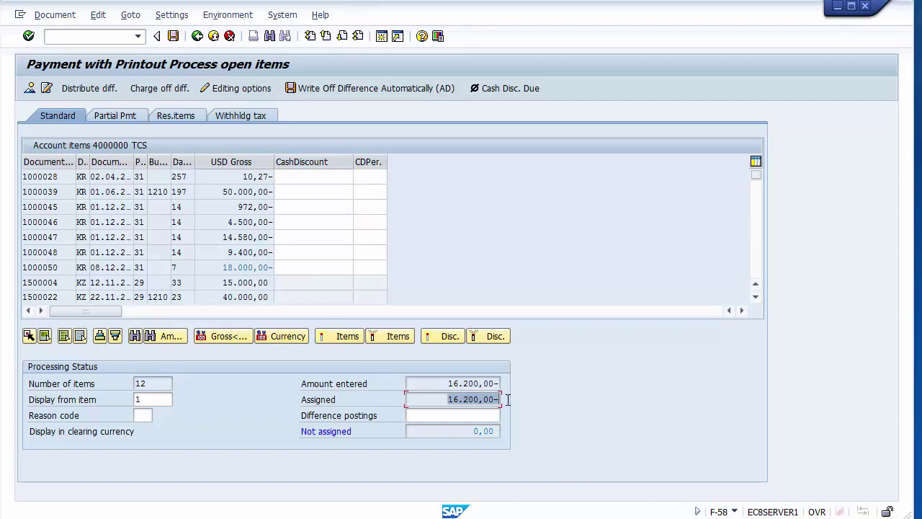
{"action": "left_click", "coordinate": [457, 382]}
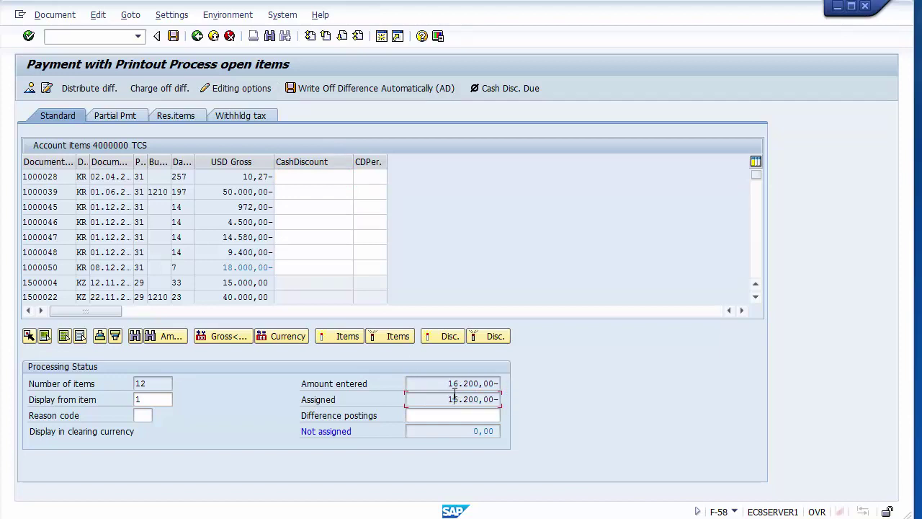
{"action": "left_click_drag", "start_coordinate": [222, 267], "coordinate": [272, 267]}
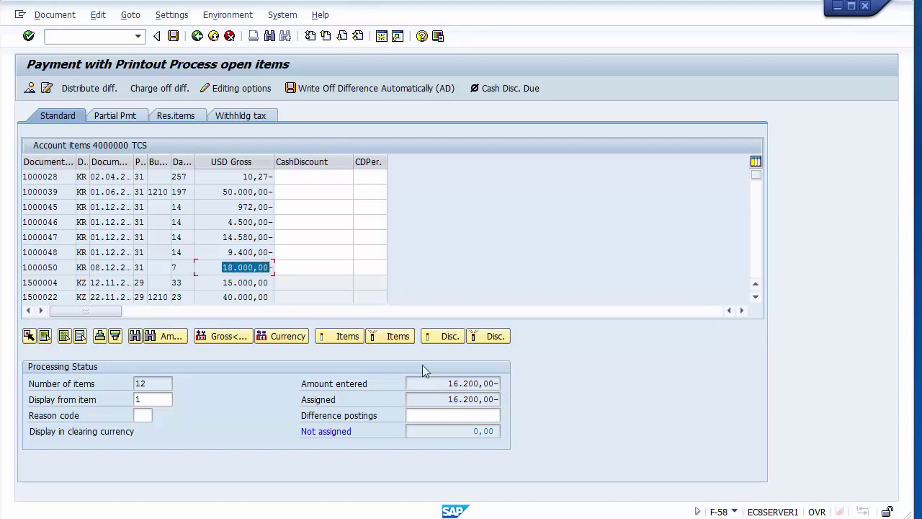
{"action": "left_click_drag", "start_coordinate": [447, 384], "coordinate": [482, 384]}
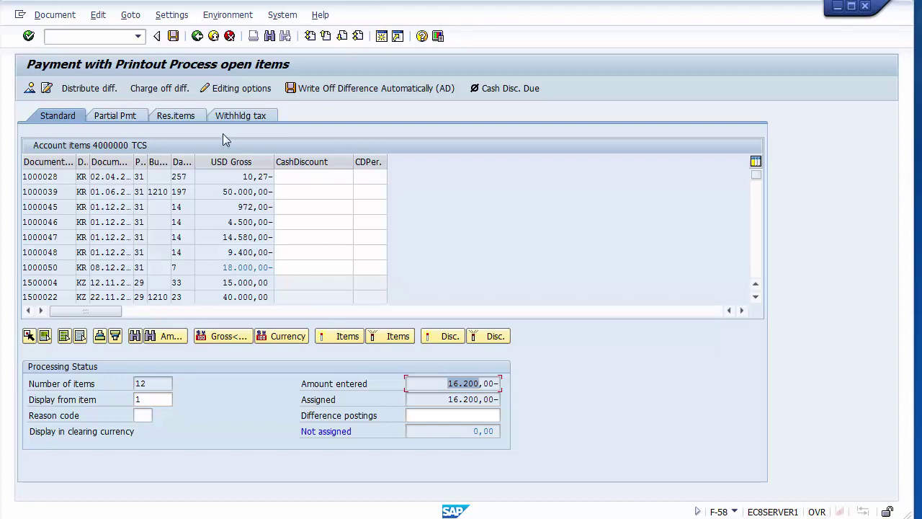
{"action": "key", "text": "Return"}
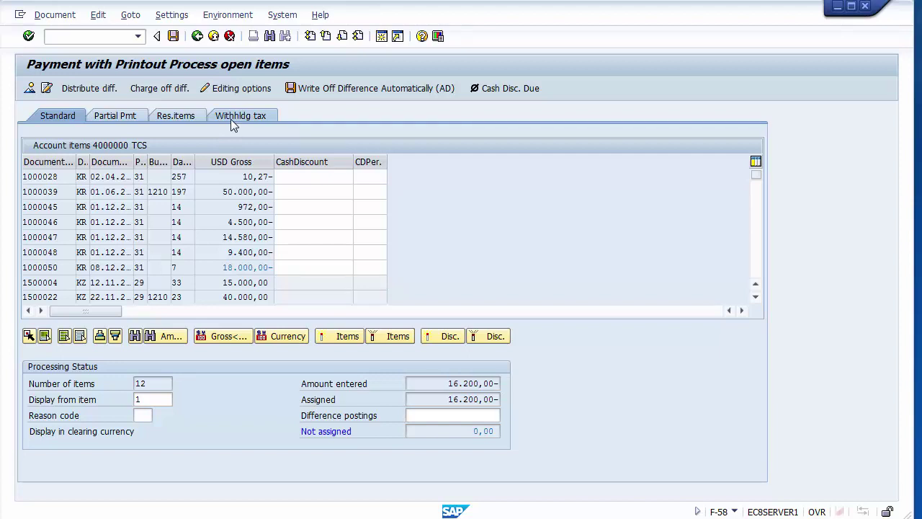
{"action": "left_click", "coordinate": [231, 119]}
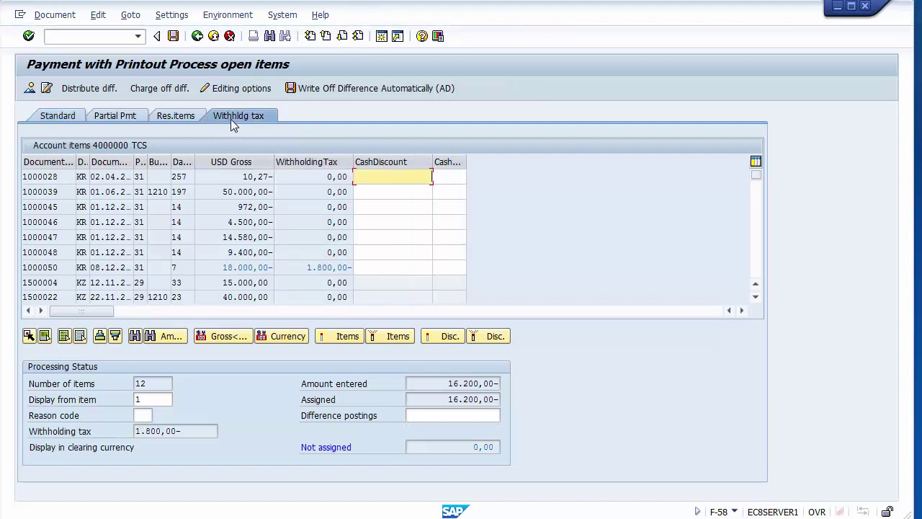
{"action": "left_click", "coordinate": [337, 268]}
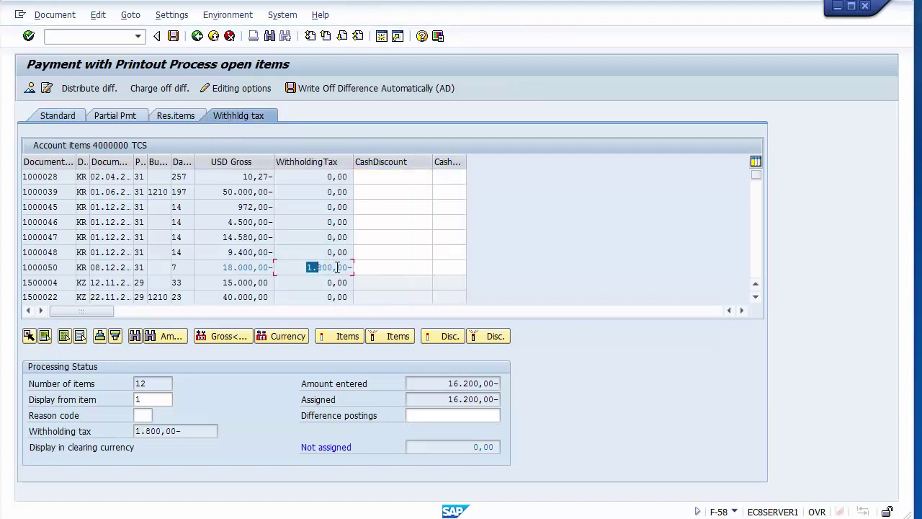
{"action": "left_click_drag", "start_coordinate": [337, 267], "coordinate": [356, 268]}
Simulate the payment document and review the bank, vendor and Income Tax Withheld line amounts
{"action": "left_click", "coordinate": [52, 15]}
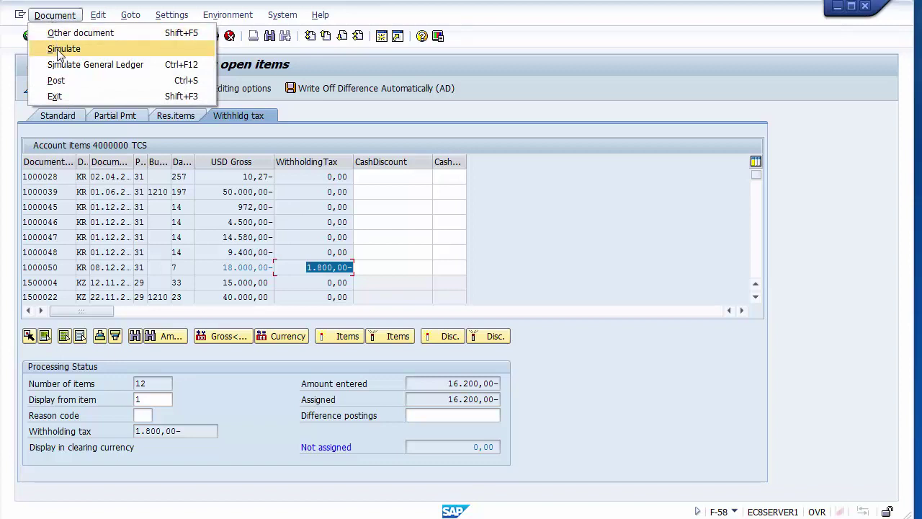
{"action": "left_click", "coordinate": [57, 49]}
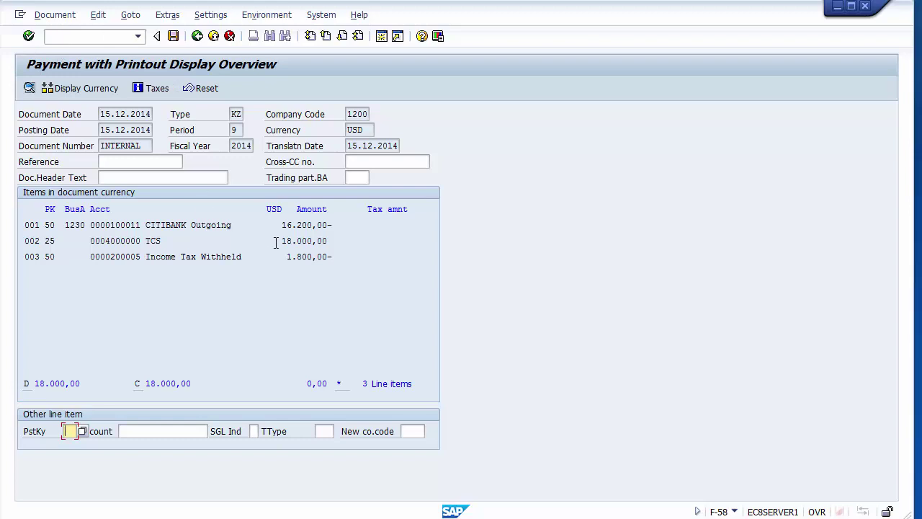
{"action": "left_click_drag", "start_coordinate": [277, 241], "coordinate": [328, 244]}
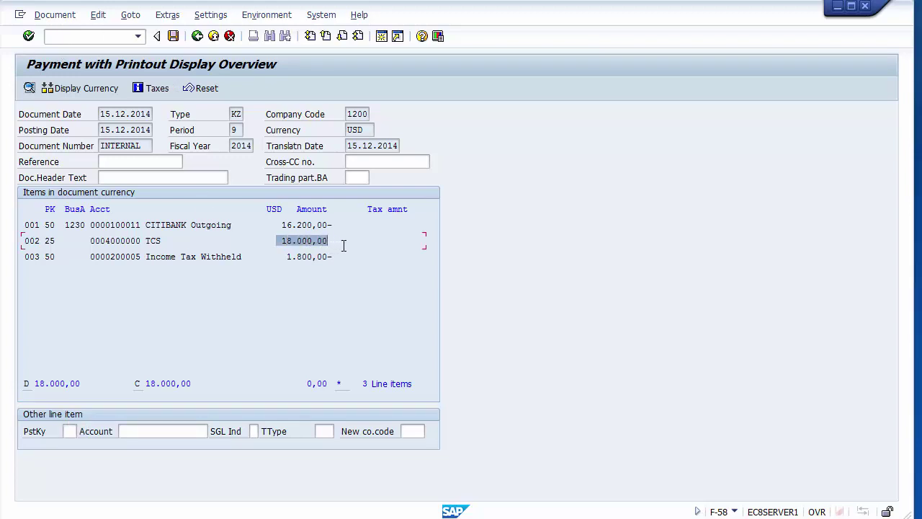
{"action": "left_click_drag", "start_coordinate": [274, 225], "coordinate": [342, 224]}
{"action": "left_click_drag", "start_coordinate": [274, 257], "coordinate": [349, 262]}
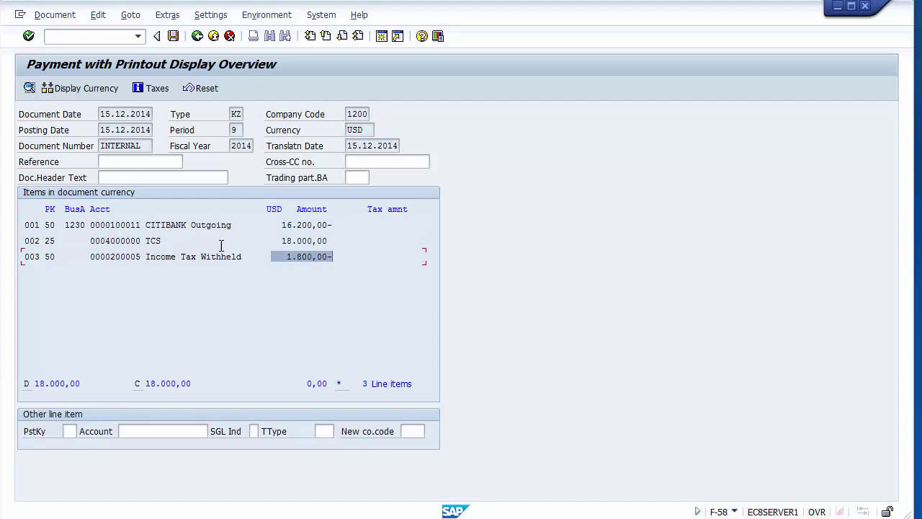
{"action": "left_click_drag", "start_coordinate": [146, 257], "coordinate": [360, 266]}
Post the outgoing payment to vendor TCS, note the posted document number and acknowledge the message
{"action": "left_click", "coordinate": [173, 38]}
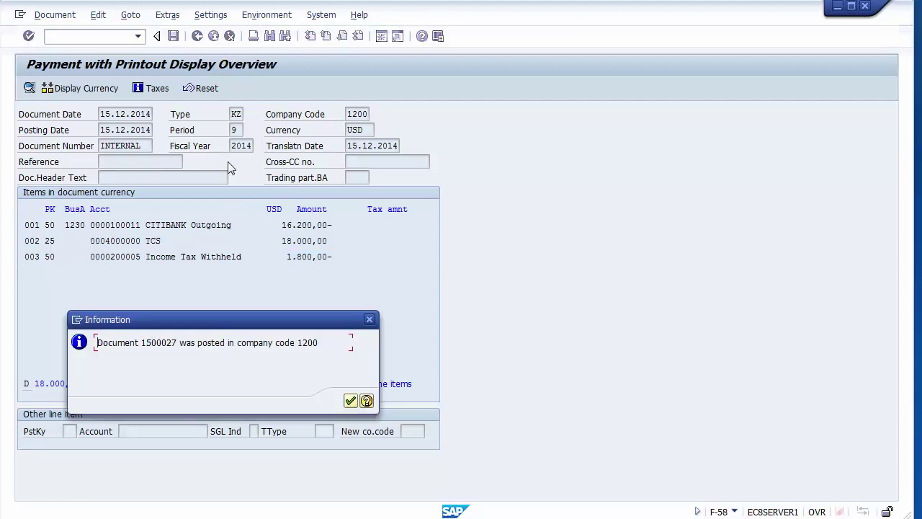
{"action": "left_click", "coordinate": [142, 344]}
{"action": "left_click_drag", "start_coordinate": [158, 348], "coordinate": [183, 348]}
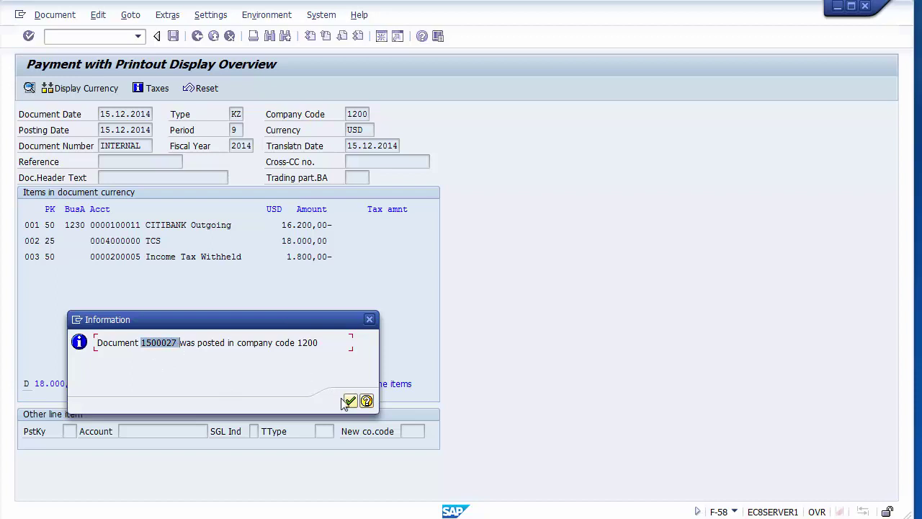
{"action": "left_click", "coordinate": [350, 401]}
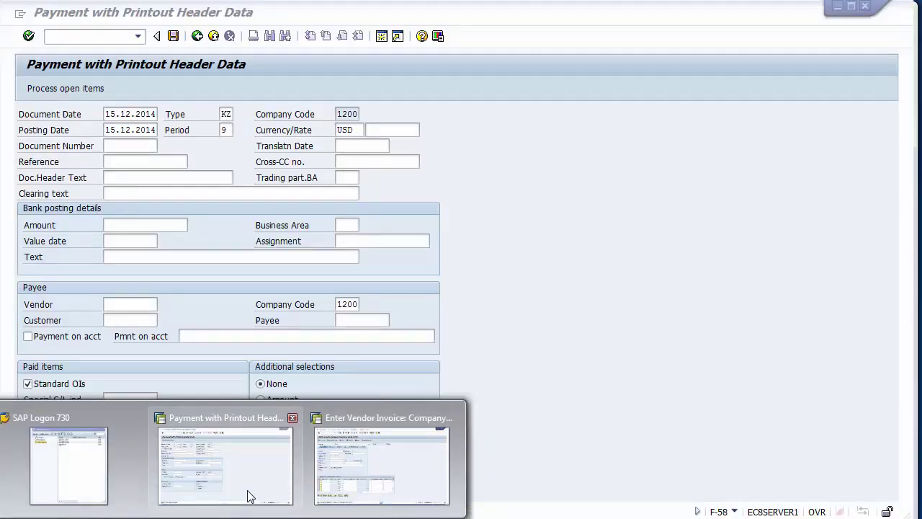
Run FBL3N for the open items of the Income Tax Withheld account in company code 1200 and check the withheld amounts
{"action": "left_click", "coordinate": [248, 496]}
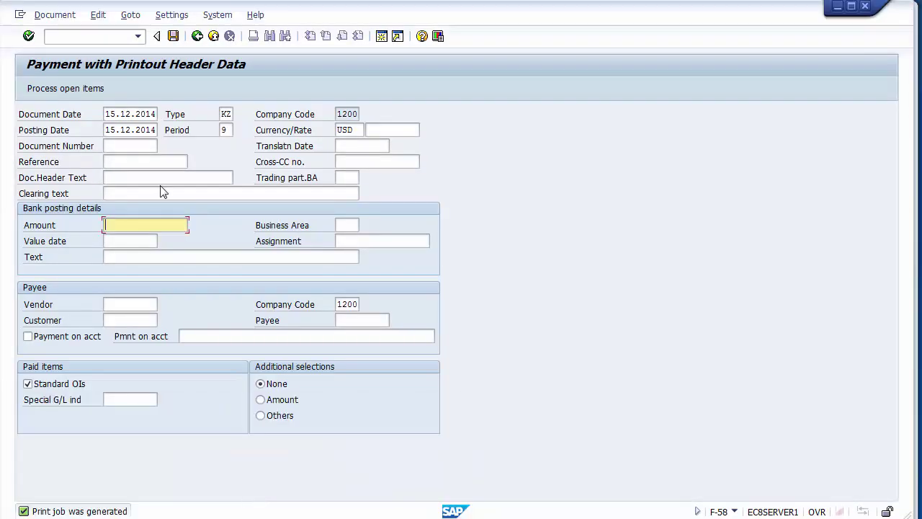
{"action": "left_click", "coordinate": [80, 39]}
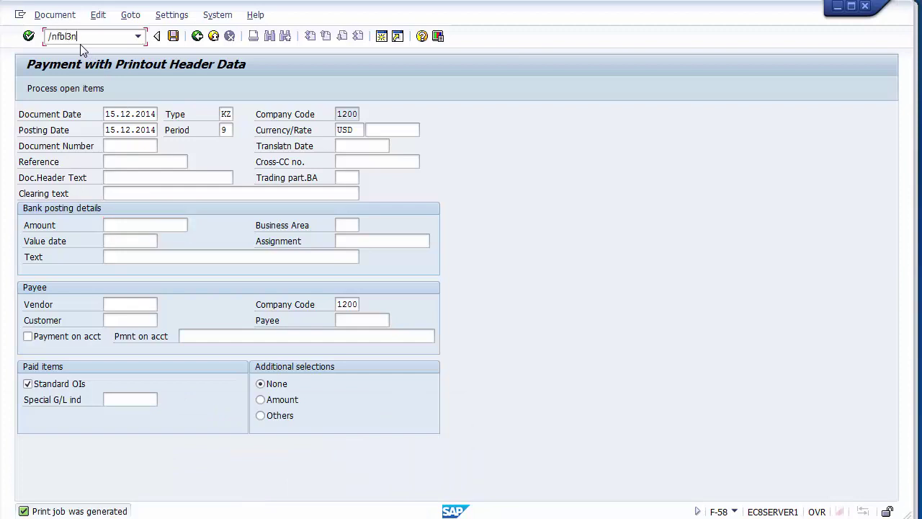
{"action": "key", "text": "Return"}
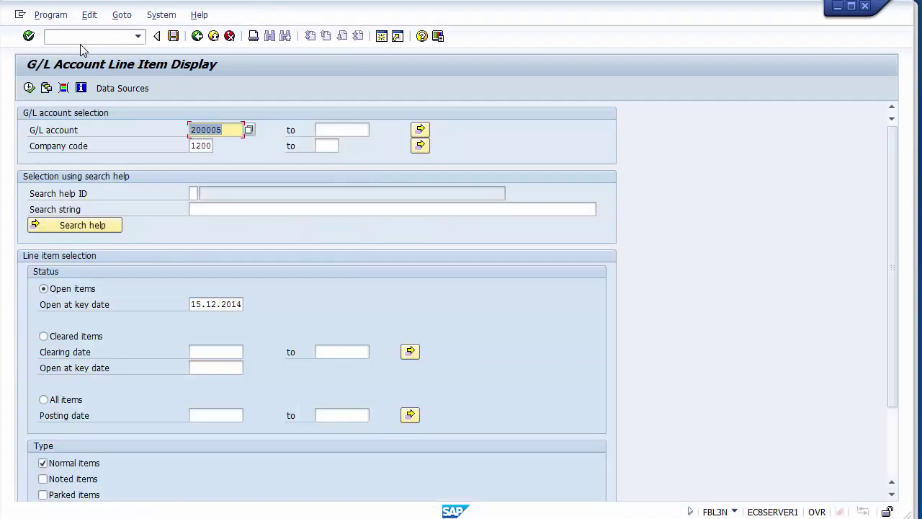
{"action": "left_click", "coordinate": [29, 88]}
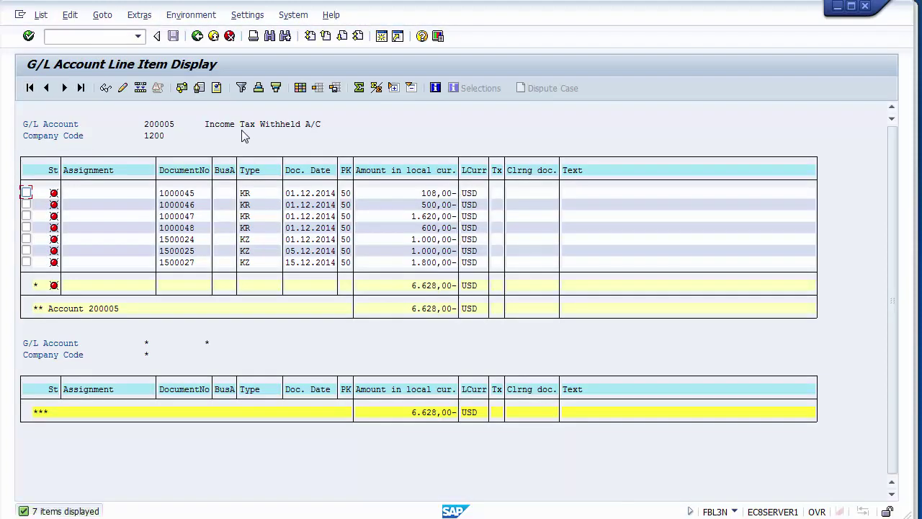
{"action": "left_click", "coordinate": [403, 264]}
{"action": "left_click", "coordinate": [428, 205]}
{"action": "left_click", "coordinate": [428, 193]}
{"action": "left_click", "coordinate": [200, 42]}
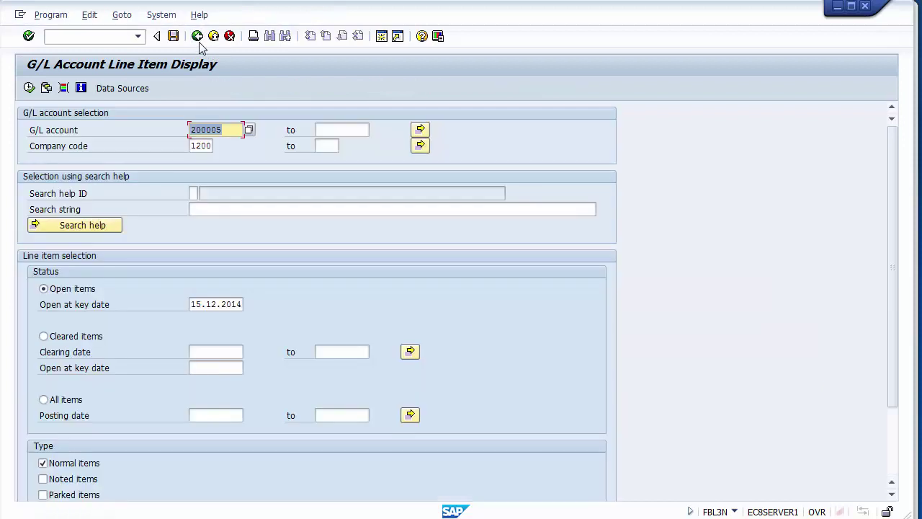
Run FBL1N for vendor TCS's open items in company code 1200, check the remaining invoices and leave the list
{"action": "left_click", "coordinate": [110, 41]}
{"action": "type", "text": "/nf"}
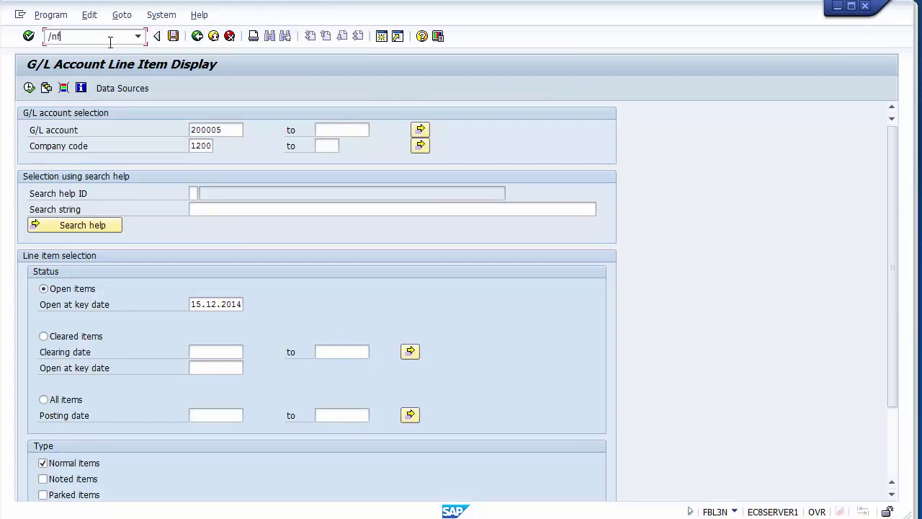
{"action": "type", "text": "bl1n"}
{"action": "key", "text": "Return"}
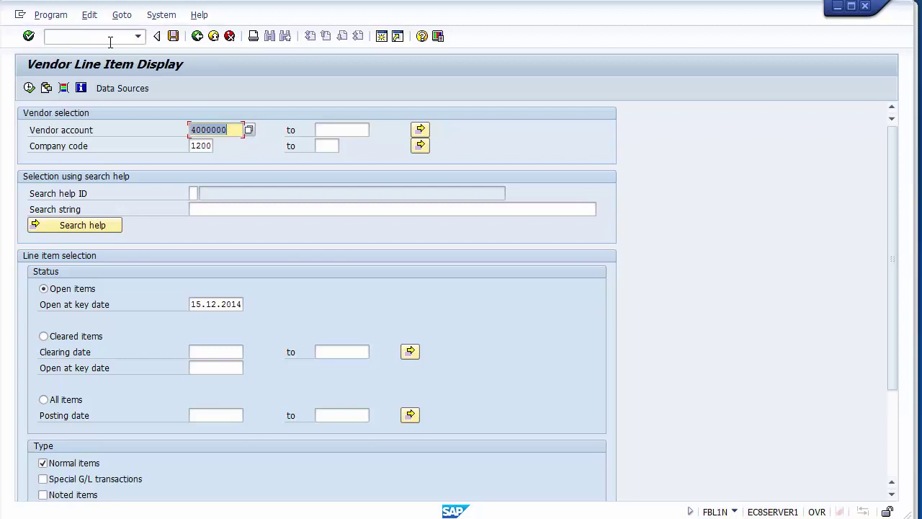
{"action": "left_click", "coordinate": [231, 130]}
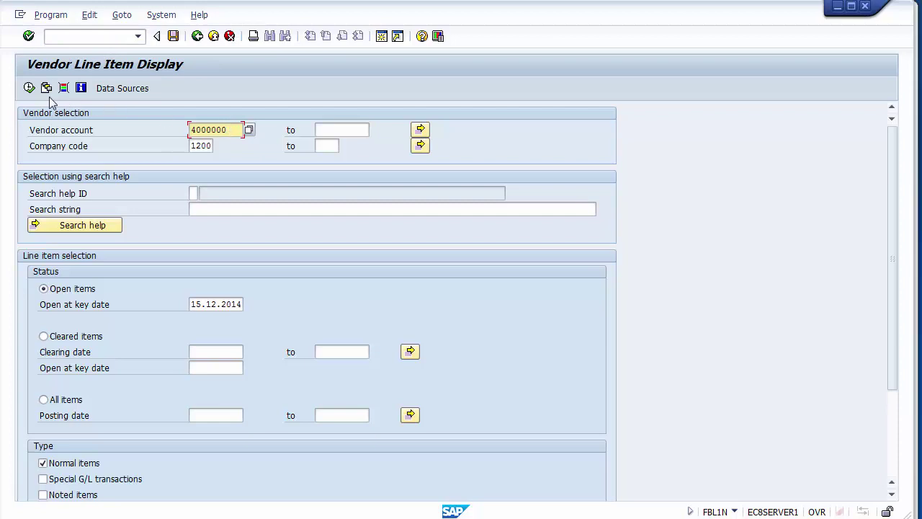
{"action": "left_click", "coordinate": [29, 89]}
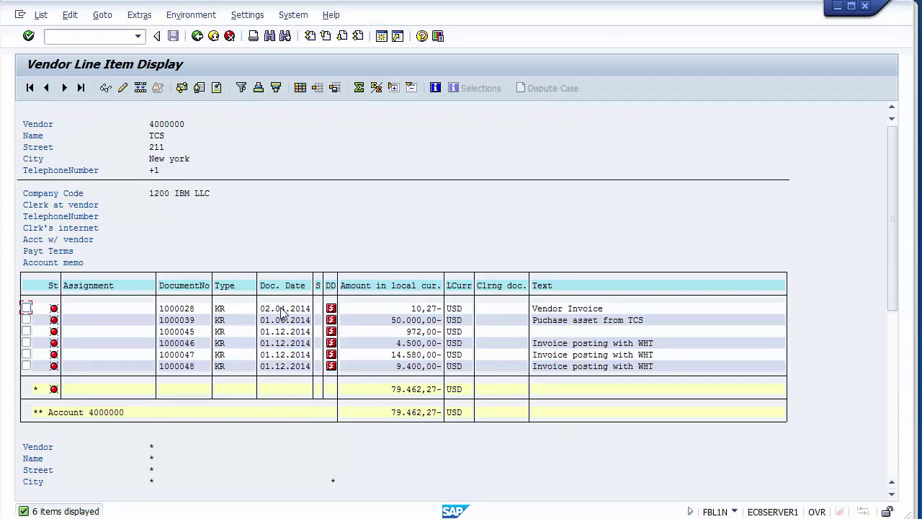
{"action": "left_click", "coordinate": [214, 38]}
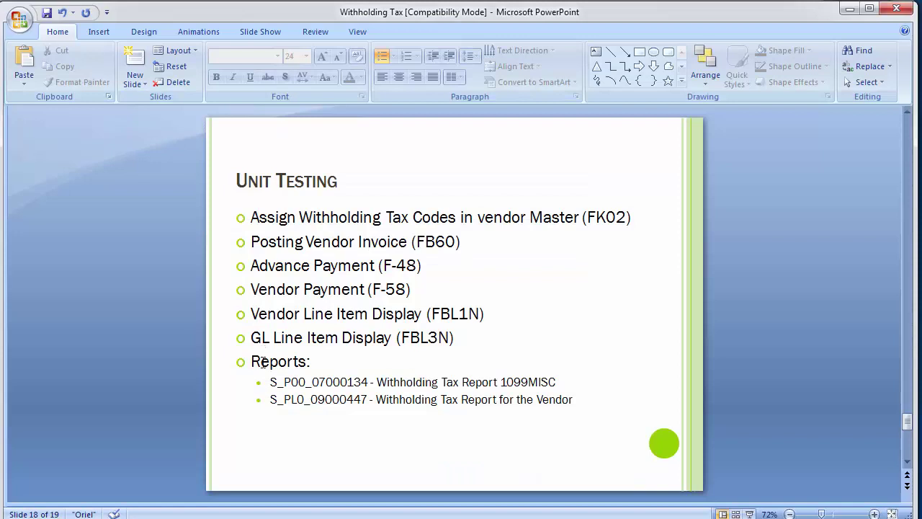
Copy the report transaction code S_P00_07000134 from the Unit Testing slide in PowerPoint
{"action": "left_click_drag", "start_coordinate": [272, 383], "coordinate": [370, 384]}
{"action": "key", "text": "ctrl+c"}
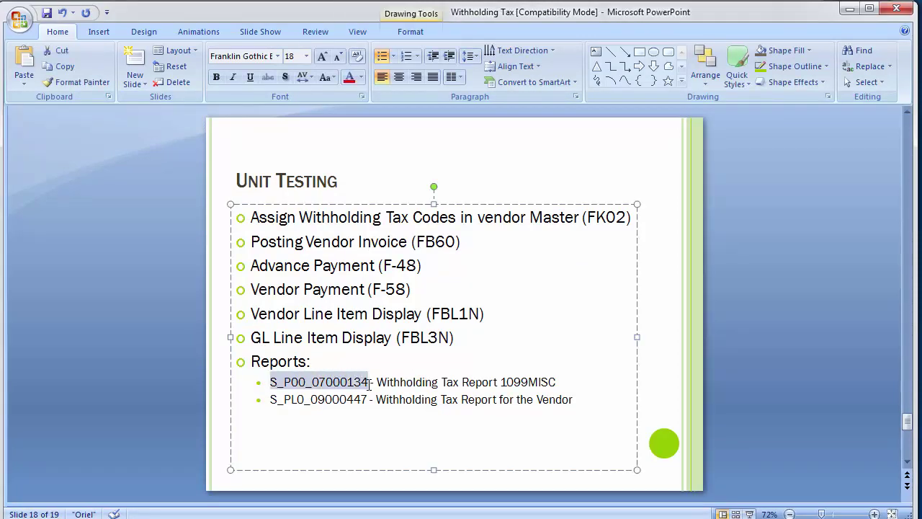
{"action": "left_click", "coordinate": [121, 332]}
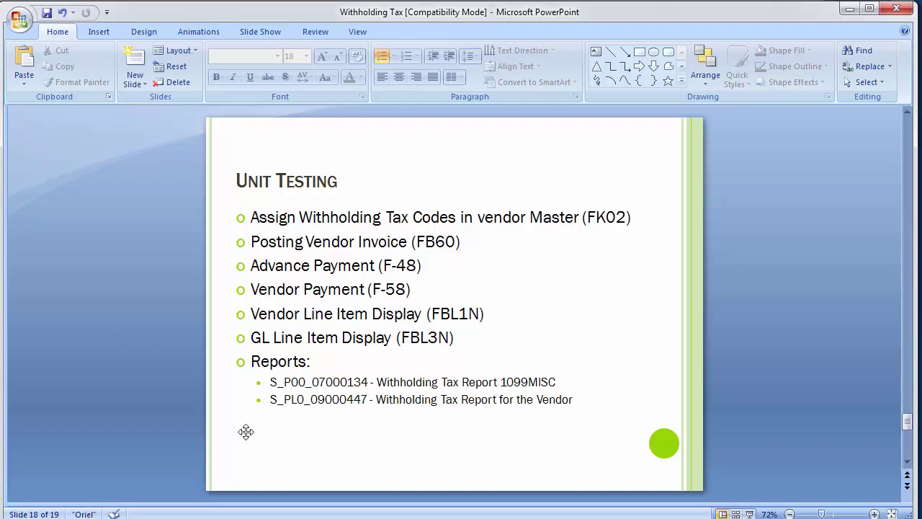
Switch back to the SAP vendor line item session and open the withholding tax report S_P00_07000134 there
{"action": "mouse_move", "coordinate": [238, 518]}
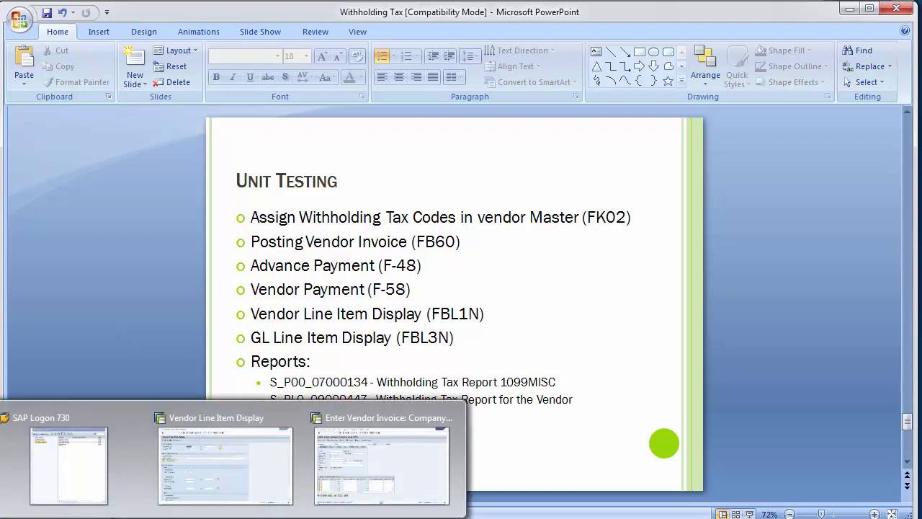
{"action": "left_click", "coordinate": [244, 476]}
{"action": "left_click", "coordinate": [75, 36]}
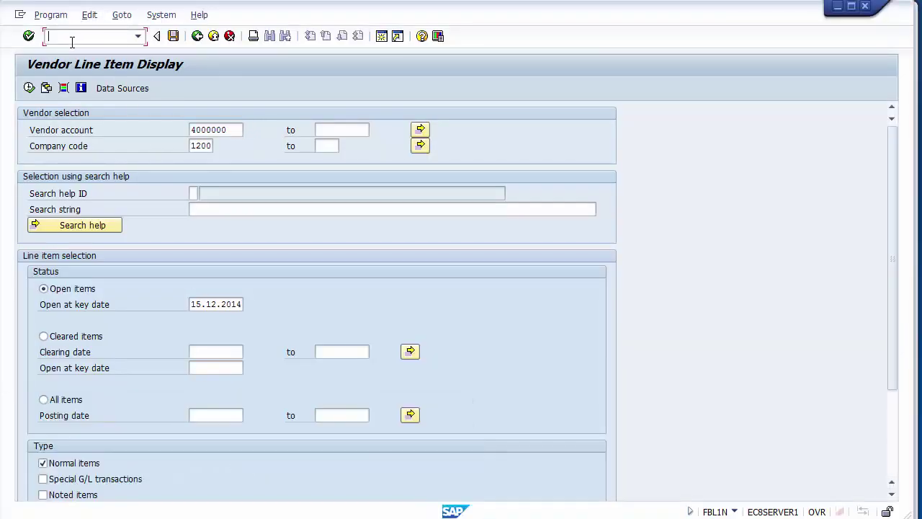
{"action": "type", "text": "/n"}
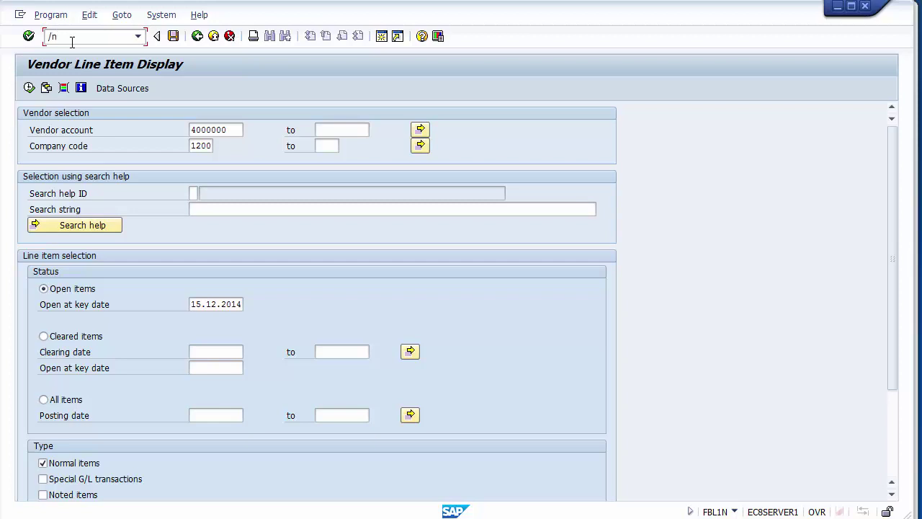
{"action": "key", "text": "ctrl+v"}
{"action": "key", "text": "Return"}
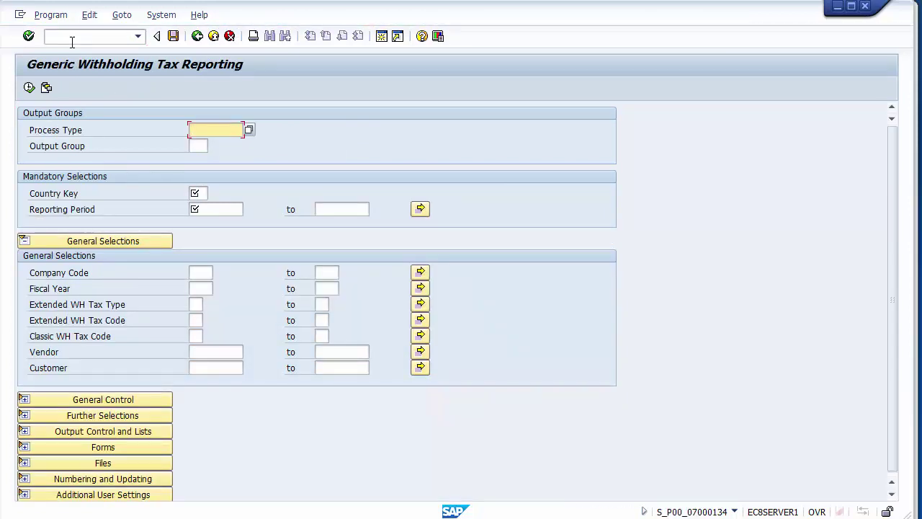
Set the report's process type to US_1099, the 1099 Misc Form and File transmission Report
{"action": "key", "text": "Tab"}
{"action": "key", "text": "Tab"}
{"action": "key", "text": "shift+Tab"}
{"action": "key", "text": "shift+Tab"}
{"action": "left_click", "coordinate": [249, 131]}
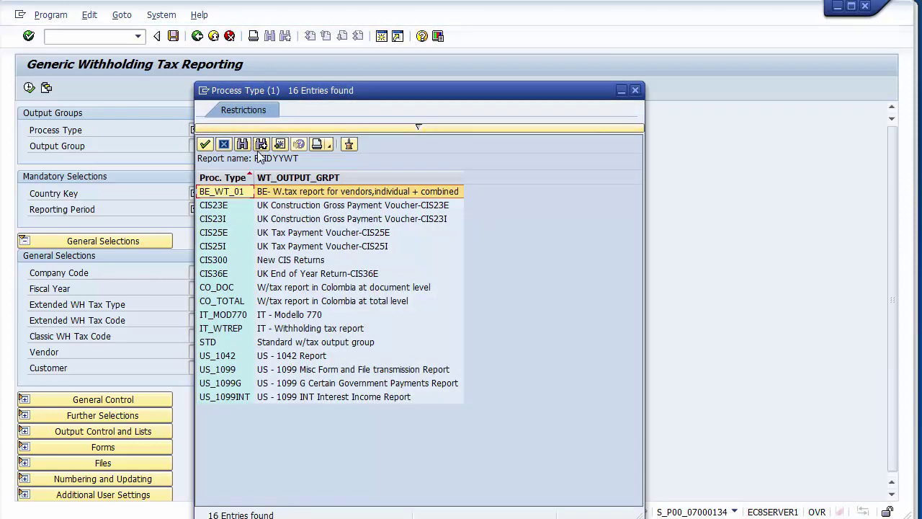
{"action": "left_click", "coordinate": [340, 370]}
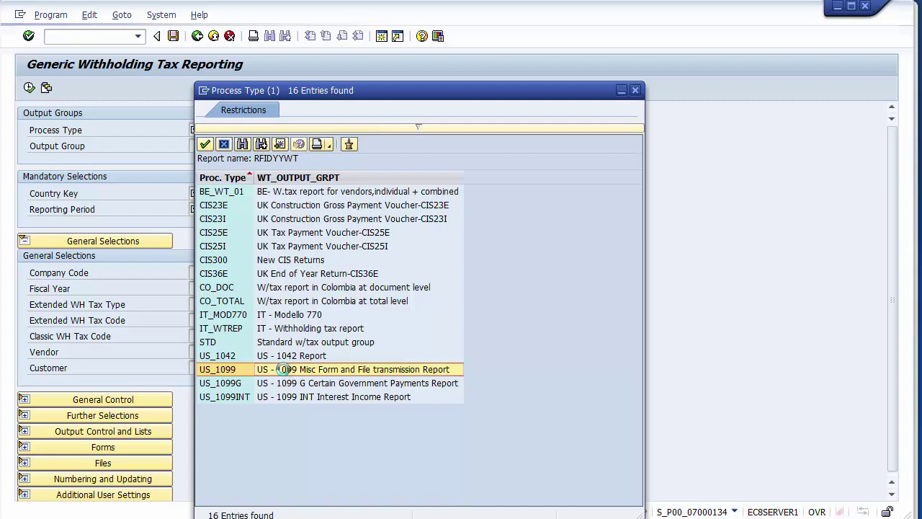
{"action": "double_click", "coordinate": [285, 371]}
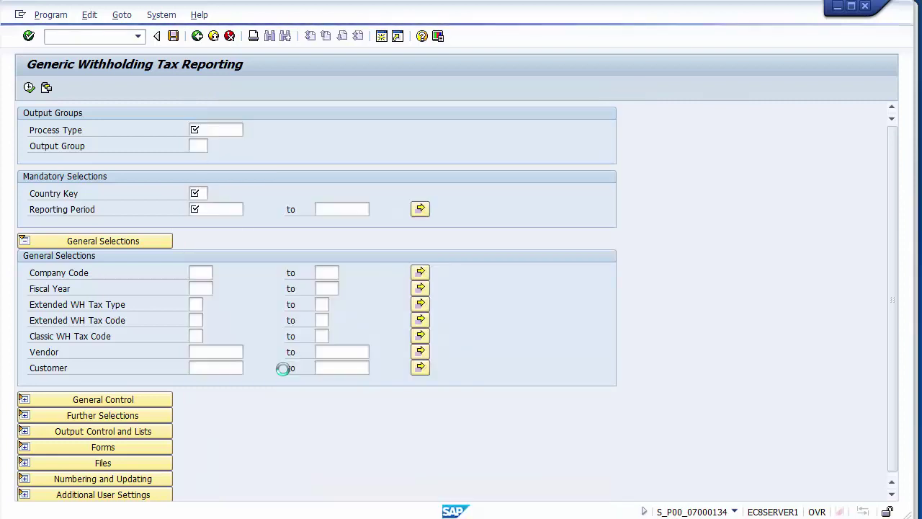
Choose output group US1 belonging to process type US_1099
{"action": "left_click", "coordinate": [198, 146]}
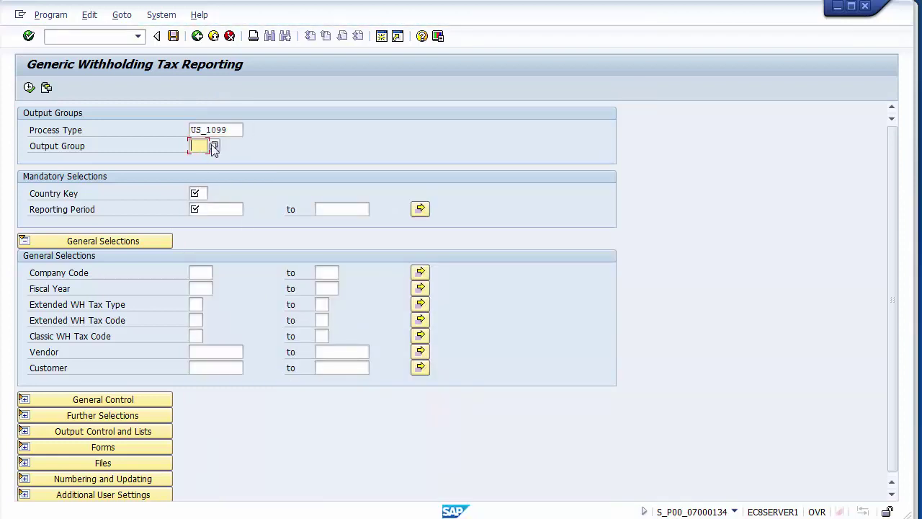
{"action": "left_click", "coordinate": [214, 146]}
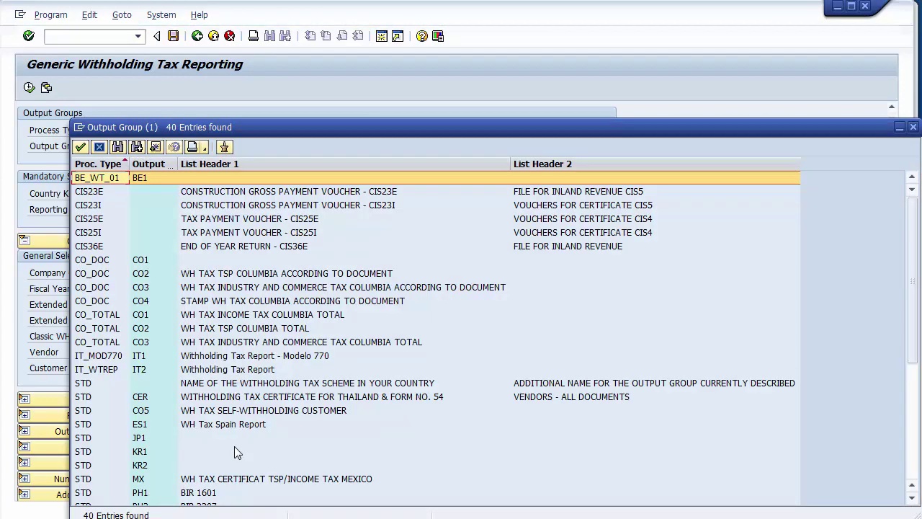
{"action": "key", "text": "Page_Down"}
{"action": "key", "text": "Page_Down"}
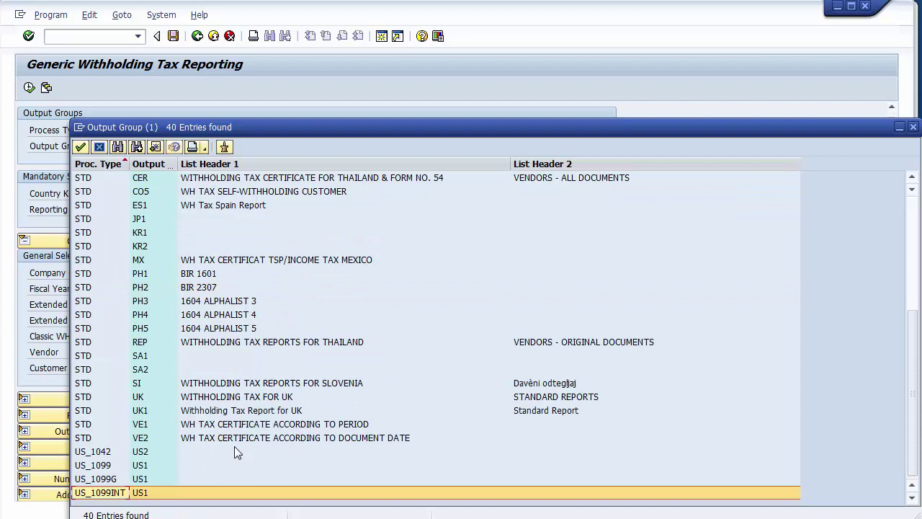
{"action": "key", "text": "Up"}
{"action": "key", "text": "Up"}
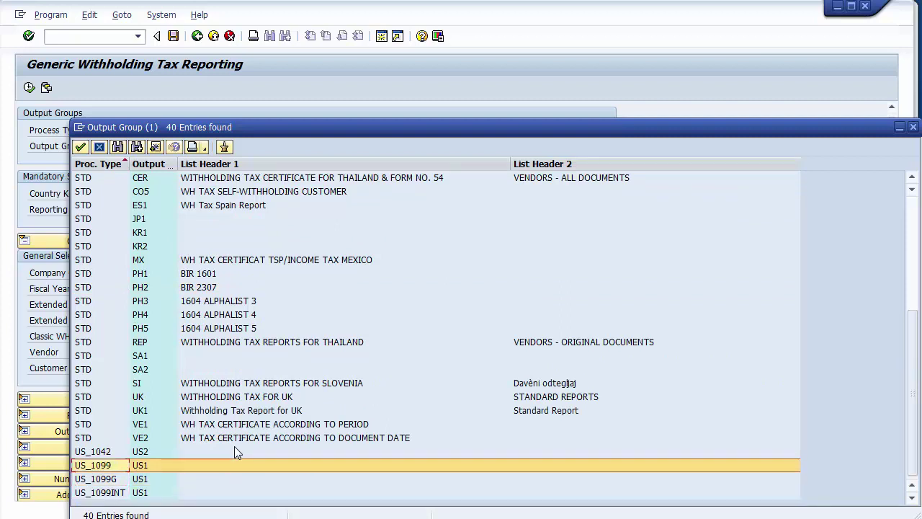
{"action": "key", "text": "Up"}
{"action": "key", "text": "Up"}
{"action": "key", "text": "Down"}
{"action": "key", "text": "Down"}
{"action": "key", "text": "Return"}
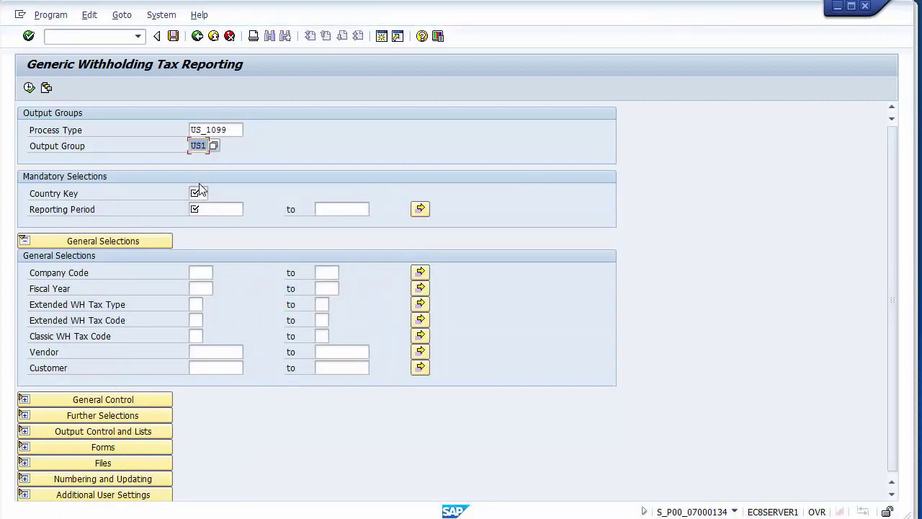
Enter country key US and the reporting period 01.12.2014 to 31.12.2014
{"action": "left_click", "coordinate": [205, 193]}
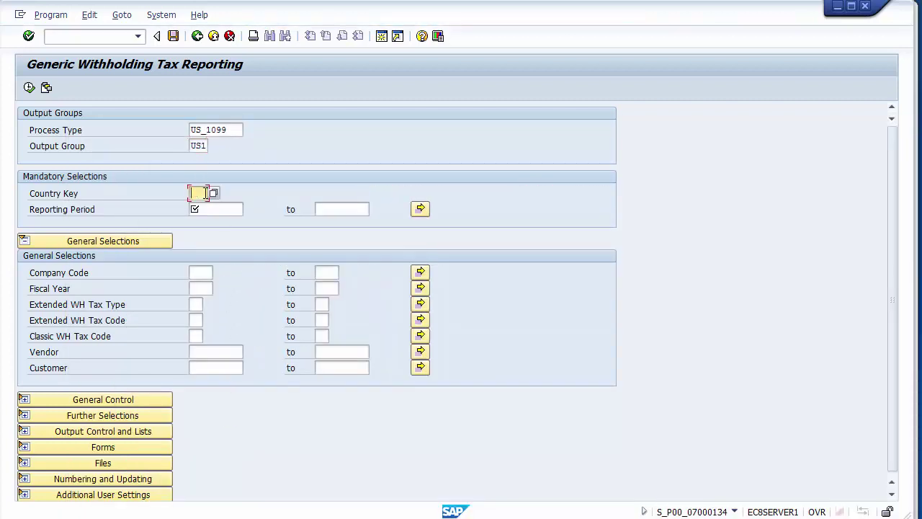
{"action": "type", "text": "US"}
{"action": "left_click", "coordinate": [215, 210]}
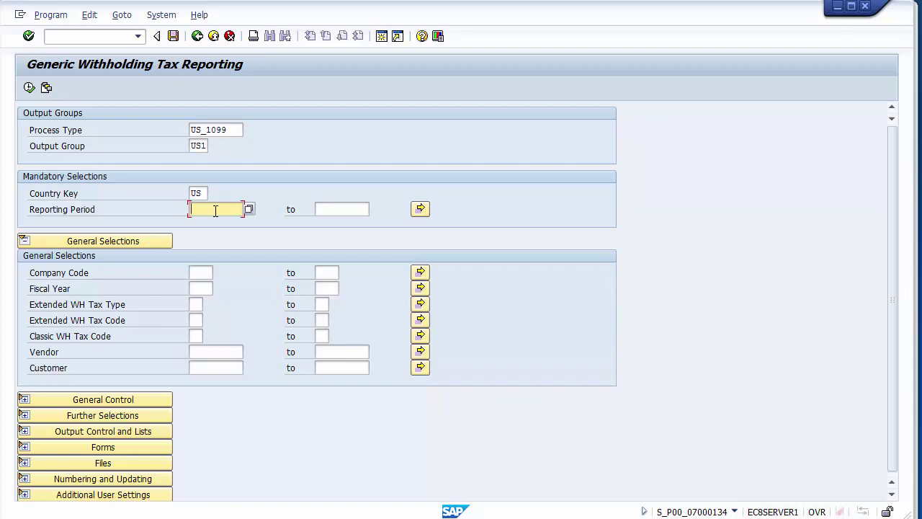
{"action": "type", "text": "0"}
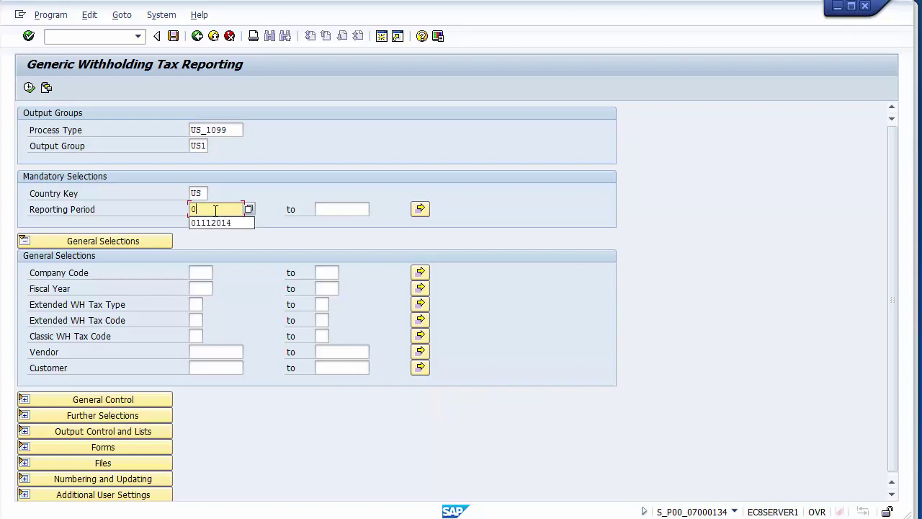
{"action": "type", "text": "11220"}
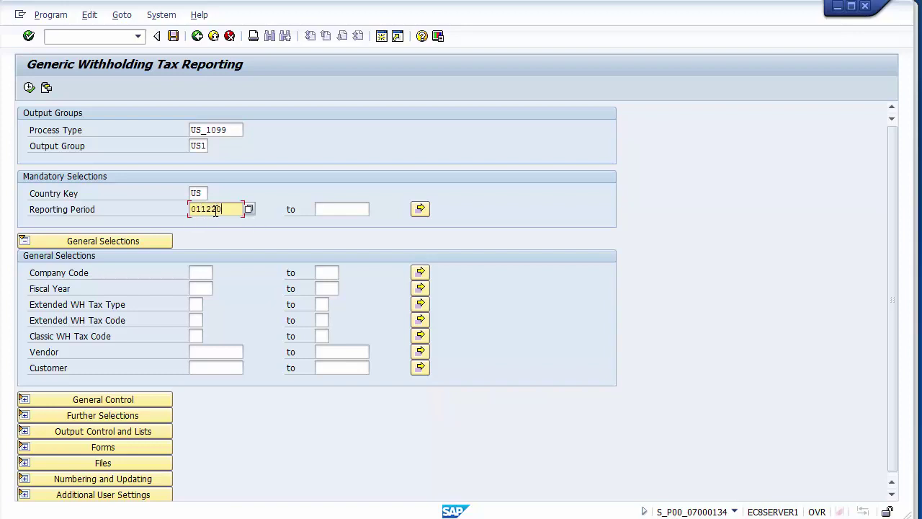
{"action": "type", "text": "14"}
{"action": "key", "text": "Tab"}
{"action": "type", "text": "31122014"}
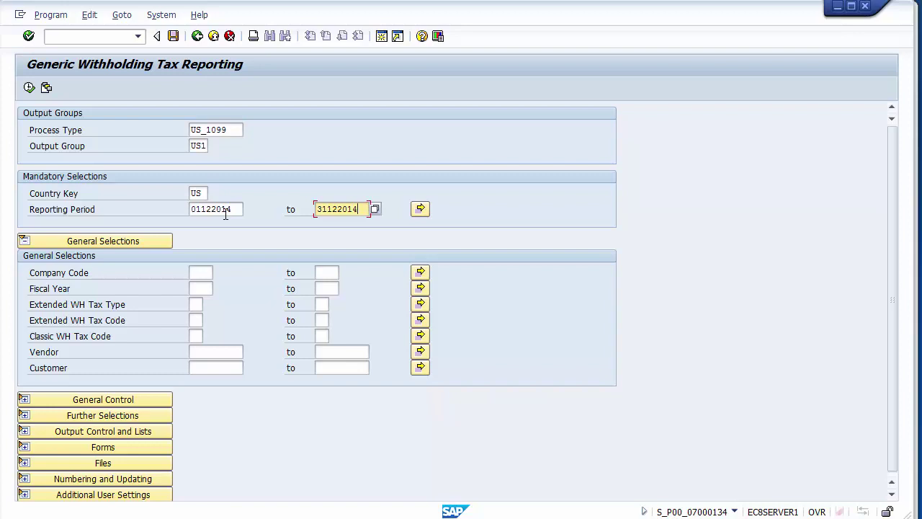
{"action": "key", "text": "Return"}
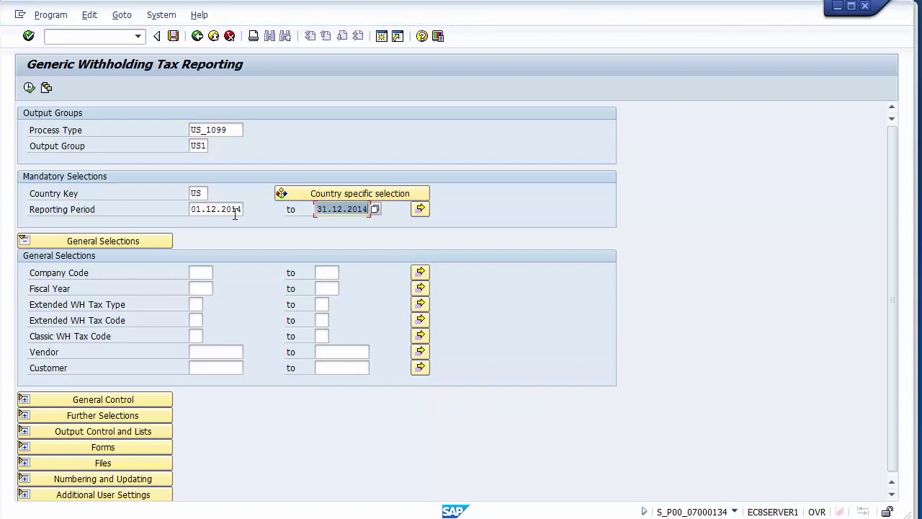
Restrict the general selections to company code 1200 and fiscal year 2014
{"action": "left_click", "coordinate": [208, 272]}
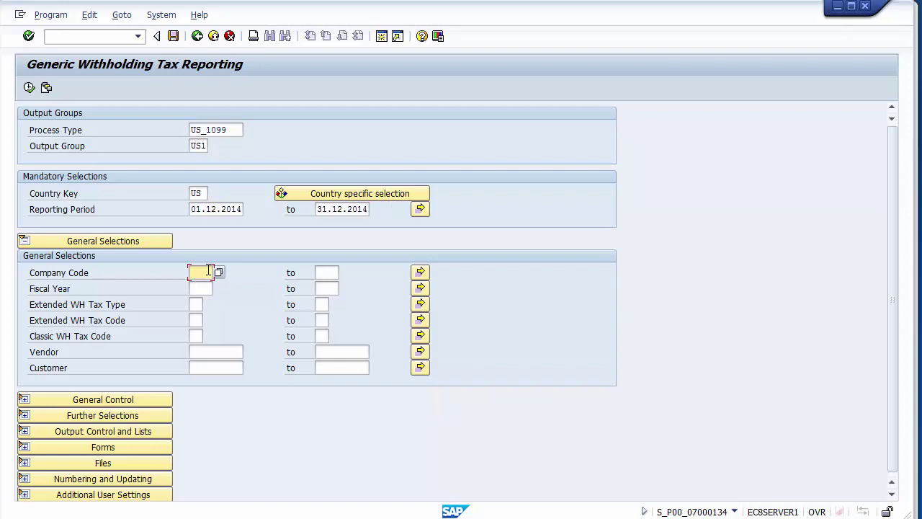
{"action": "type", "text": "1200"}
{"action": "left_click", "coordinate": [206, 287]}
{"action": "type", "text": "2014"}
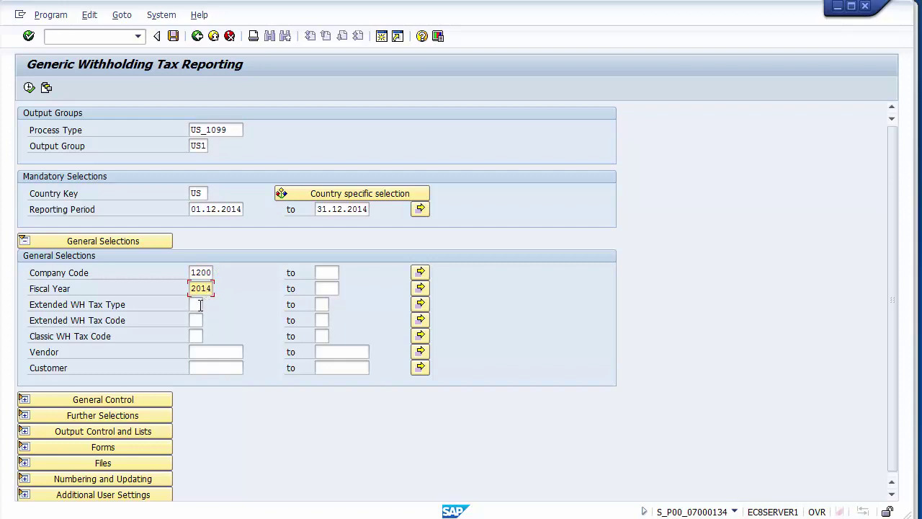
Look through the available extended withholding tax types and close the list without choosing one
{"action": "left_click", "coordinate": [200, 304]}
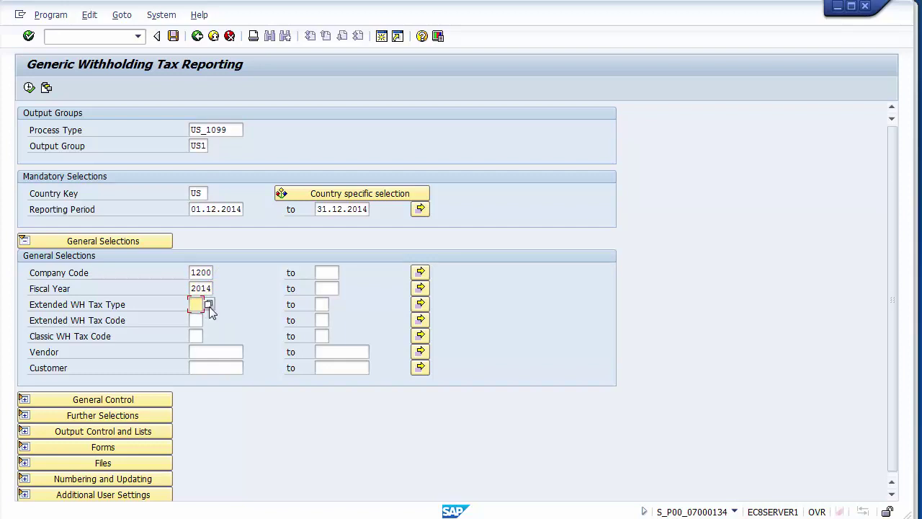
{"action": "left_click", "coordinate": [208, 306]}
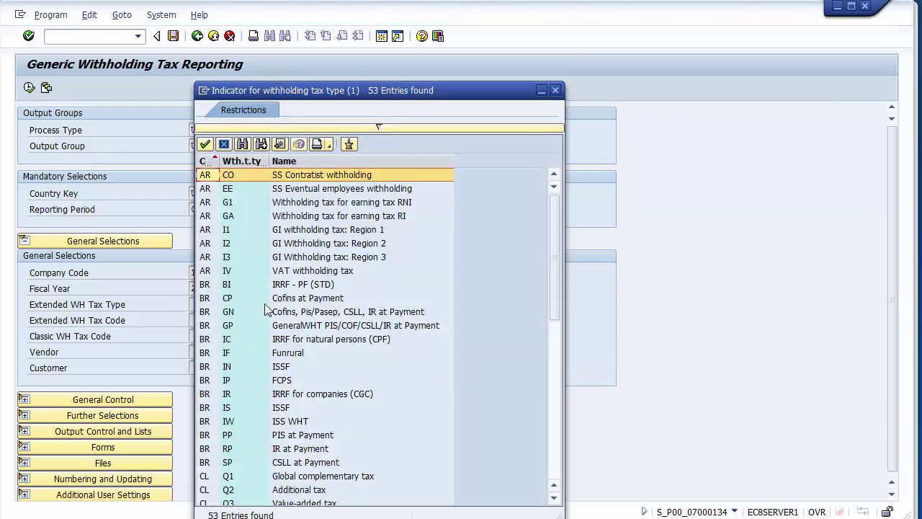
{"action": "key", "text": "Page_Down"}
{"action": "key", "text": "Page_Down"}
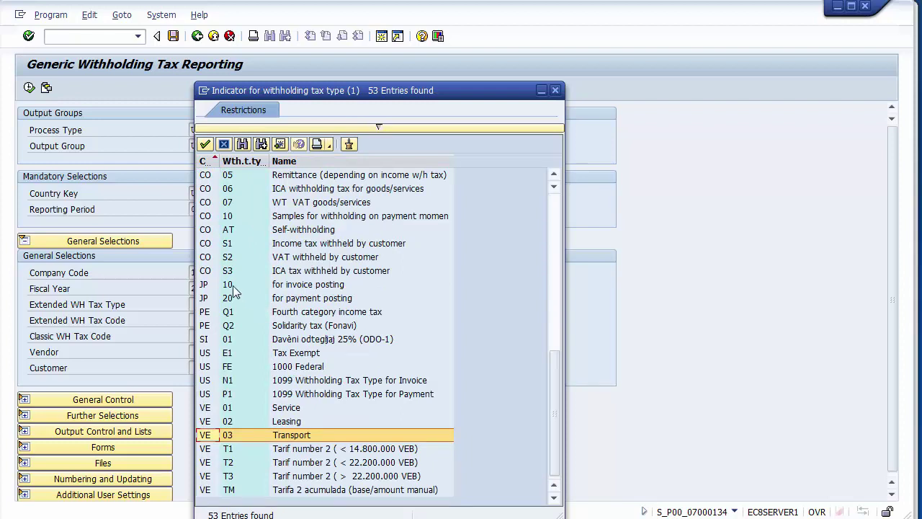
{"action": "key", "text": "Up"}
{"action": "key", "text": "Up"}
{"action": "key", "text": "Up"}
{"action": "key", "text": "Up"}
{"action": "key", "text": "Up"}
{"action": "key", "text": "Up"}
{"action": "key", "text": "Up"}
{"action": "key", "text": "Up"}
{"action": "key", "text": "Up"}
{"action": "key", "text": "Up"}
{"action": "key", "text": "Up"}
{"action": "key", "text": "Up"}
{"action": "key", "text": "Up"}
{"action": "key", "text": "Up"}
{"action": "key", "text": "Up"}
{"action": "key", "text": "Up"}
{"action": "key", "text": "Up"}
{"action": "key", "text": "Up"}
{"action": "key", "text": "Up"}
{"action": "key", "text": "Up"}
{"action": "key", "text": "Up"}
{"action": "key", "text": "Up"}
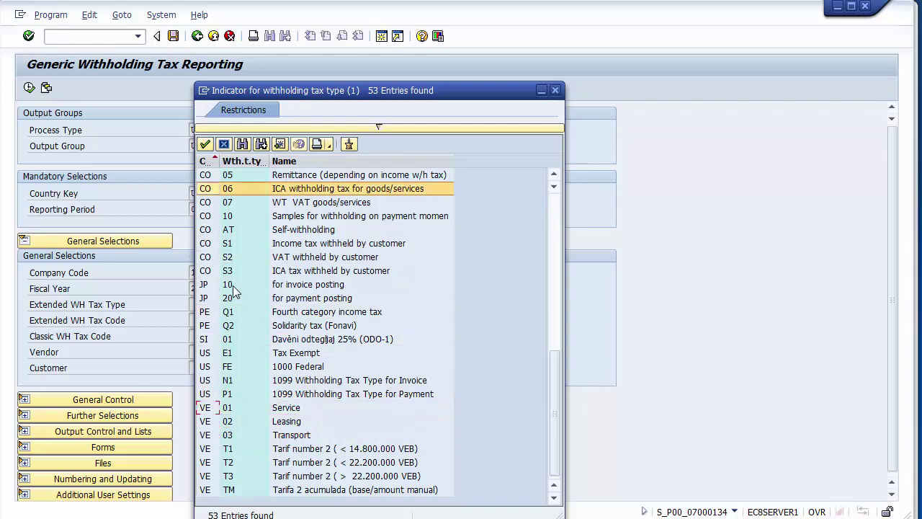
{"action": "key", "text": "Up"}
{"action": "key", "text": "Up"}
{"action": "key", "text": "Up"}
{"action": "key", "text": "Up"}
{"action": "key", "text": "Up"}
{"action": "key", "text": "Up"}
{"action": "key", "text": "Up"}
{"action": "key", "text": "Up"}
{"action": "key", "text": "Up"}
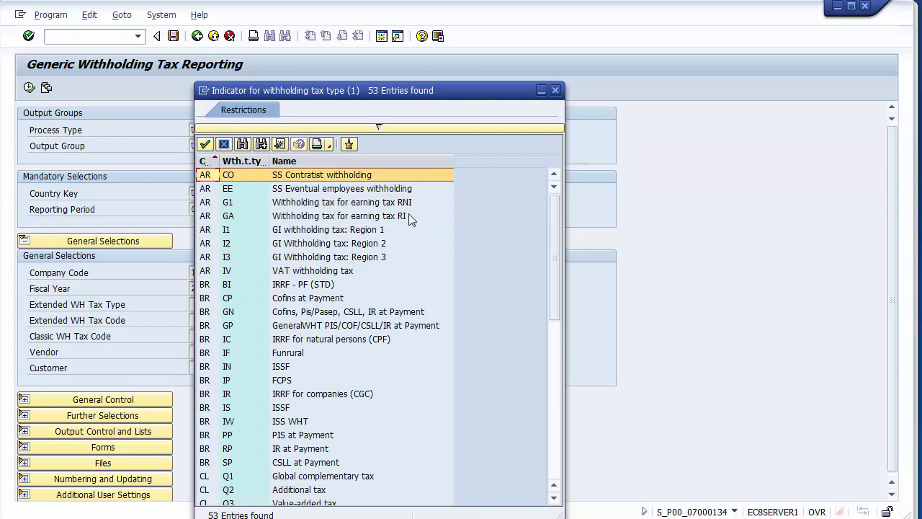
{"action": "left_click", "coordinate": [555, 90]}
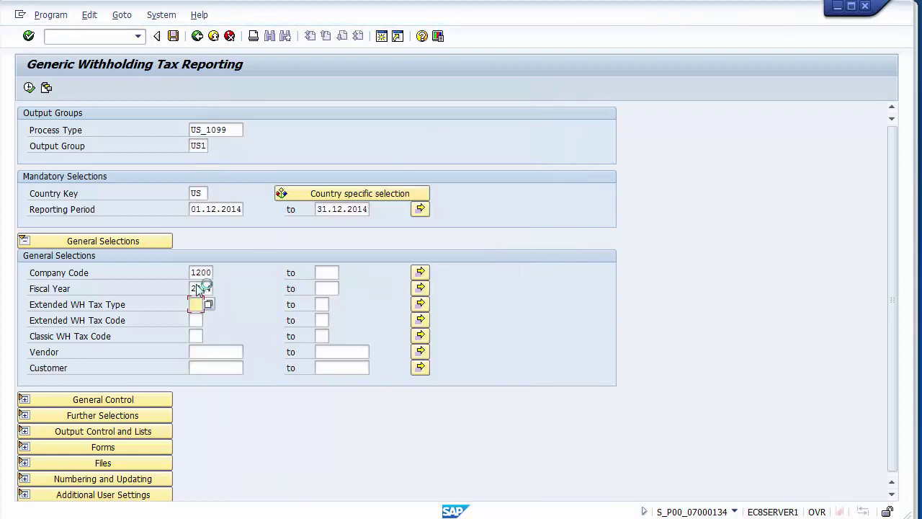
Execute the withholding tax report with the vendor selection left blank
{"action": "left_click", "coordinate": [211, 351]}
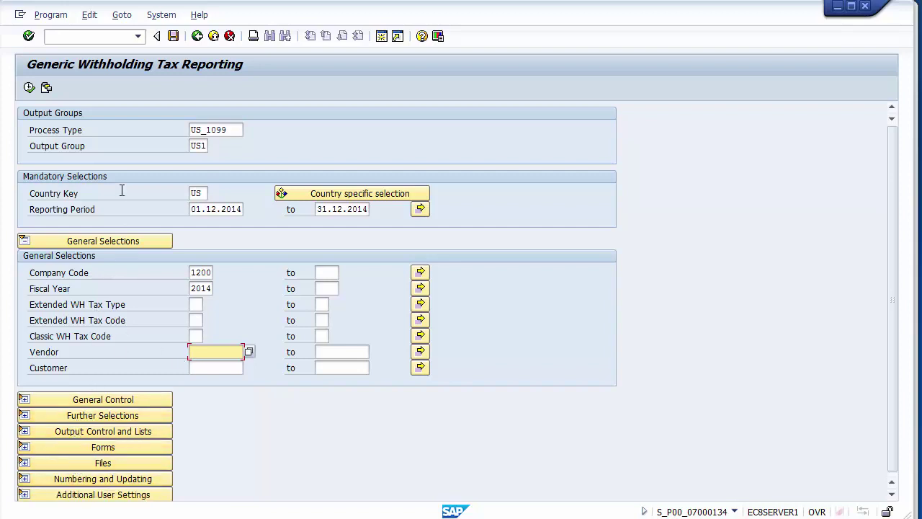
{"action": "left_click", "coordinate": [29, 88]}
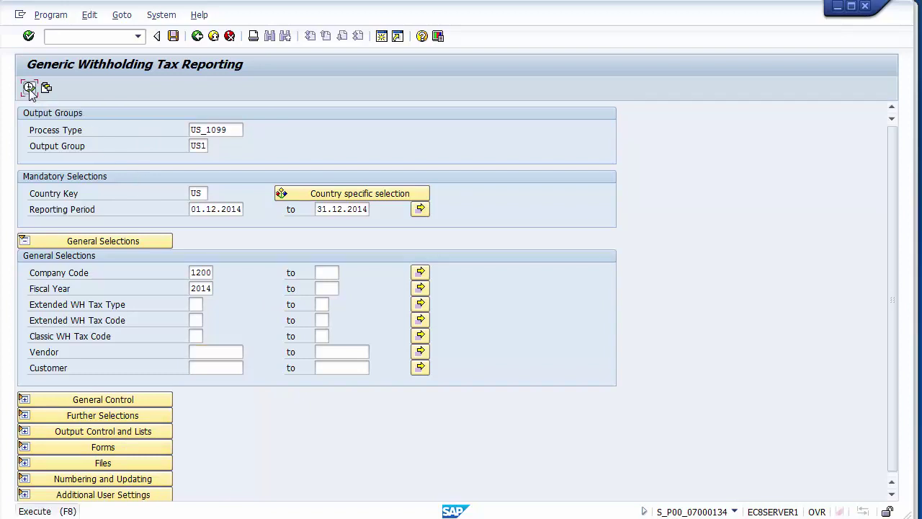
{"action": "key", "text": "Return"}
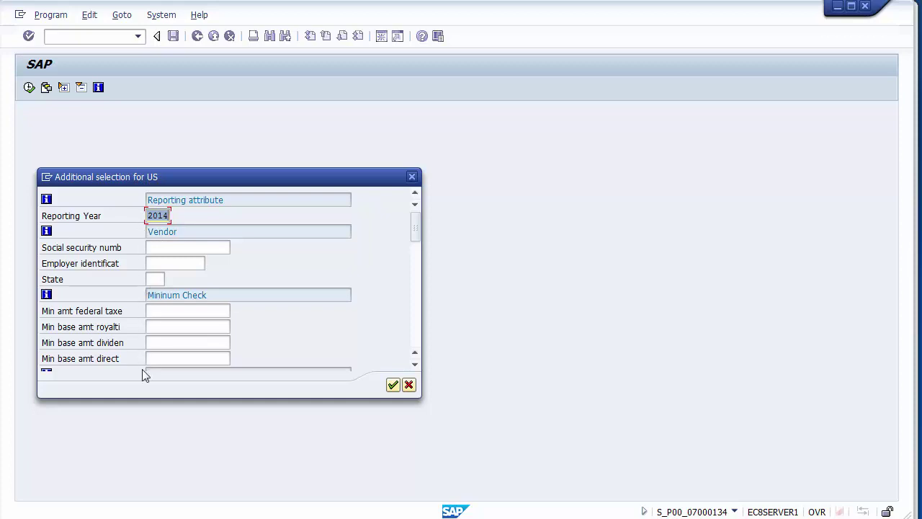
Review the additional US selection fields, from minimum amounts to company code details, and accept them unchanged to generate the report
{"action": "left_click", "coordinate": [153, 310]}
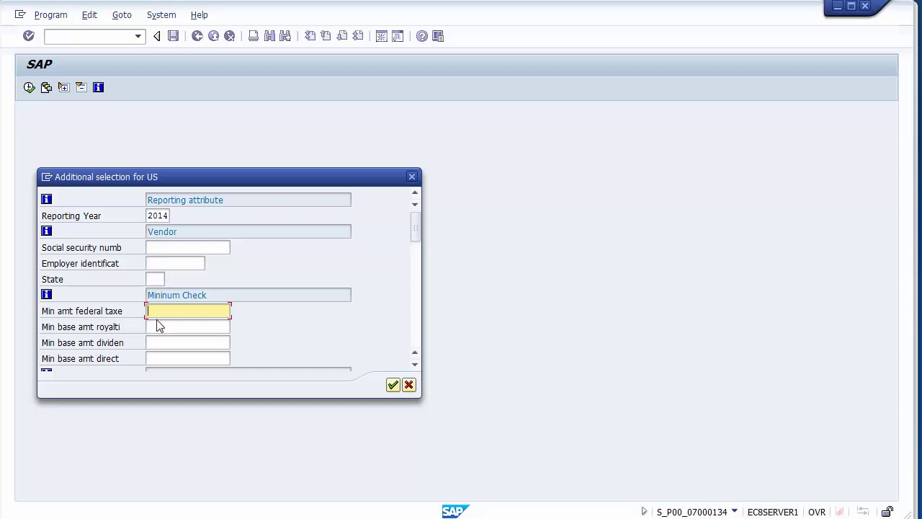
{"action": "left_click", "coordinate": [160, 327]}
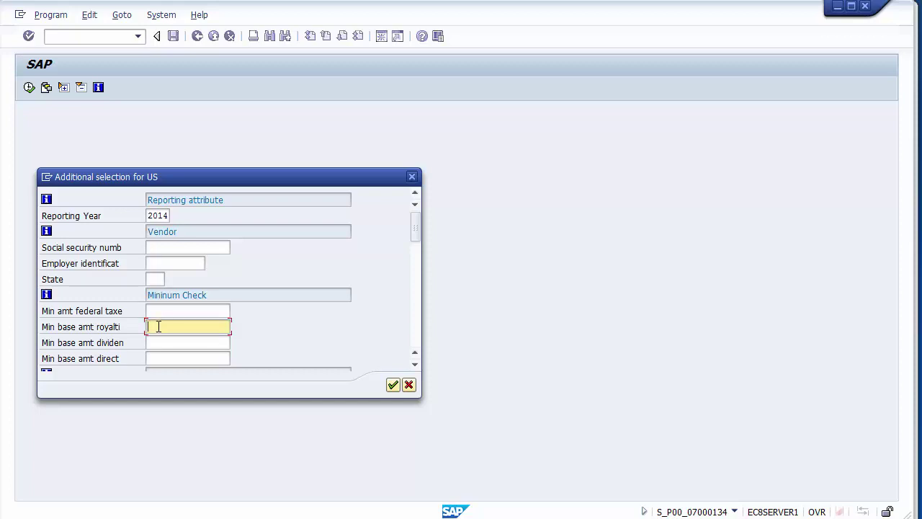
{"action": "left_click", "coordinate": [155, 279]}
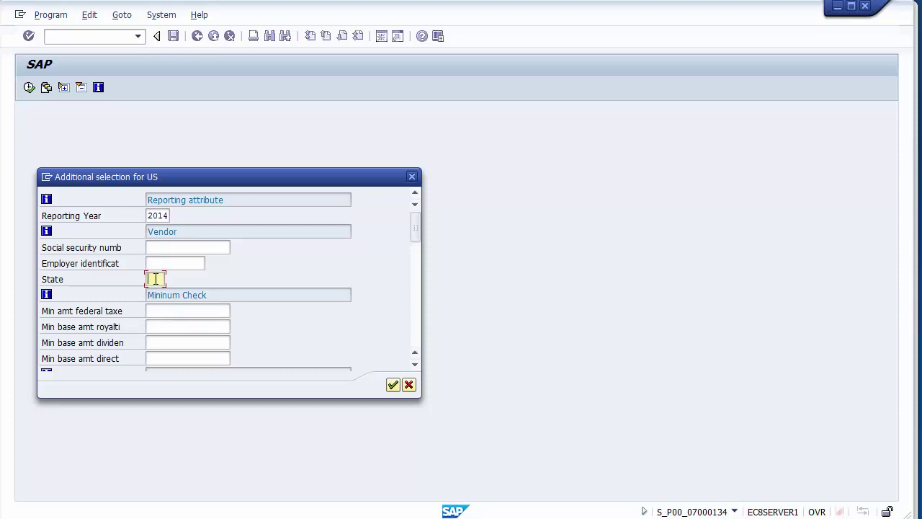
{"action": "left_click", "coordinate": [414, 344]}
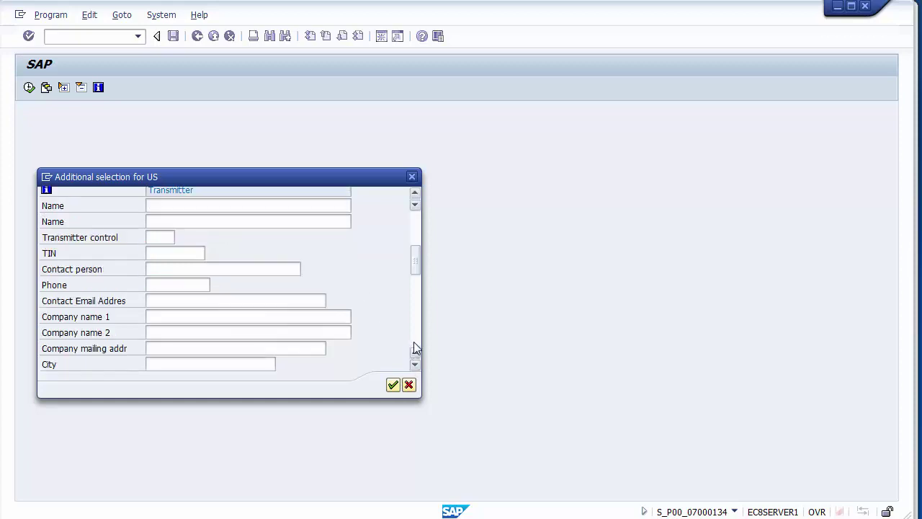
{"action": "left_click", "coordinate": [176, 207]}
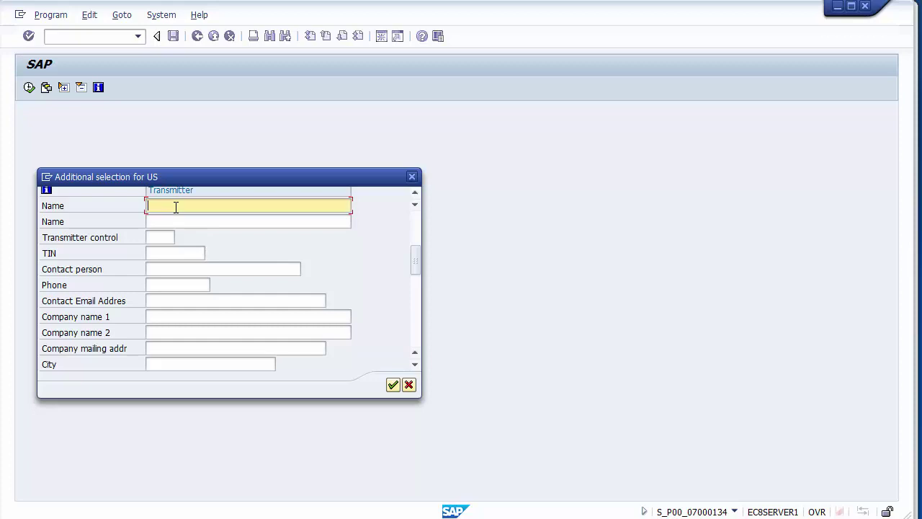
{"action": "left_click", "coordinate": [180, 272]}
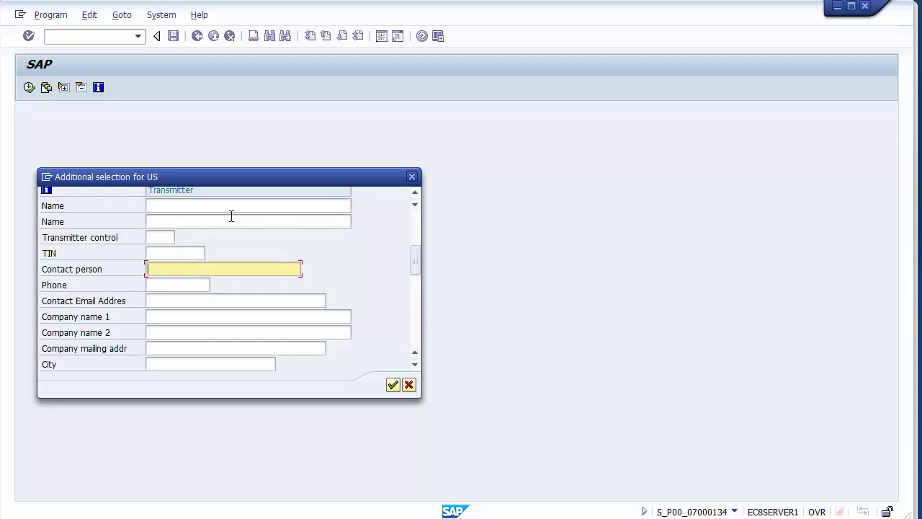
{"action": "left_click", "coordinate": [411, 301]}
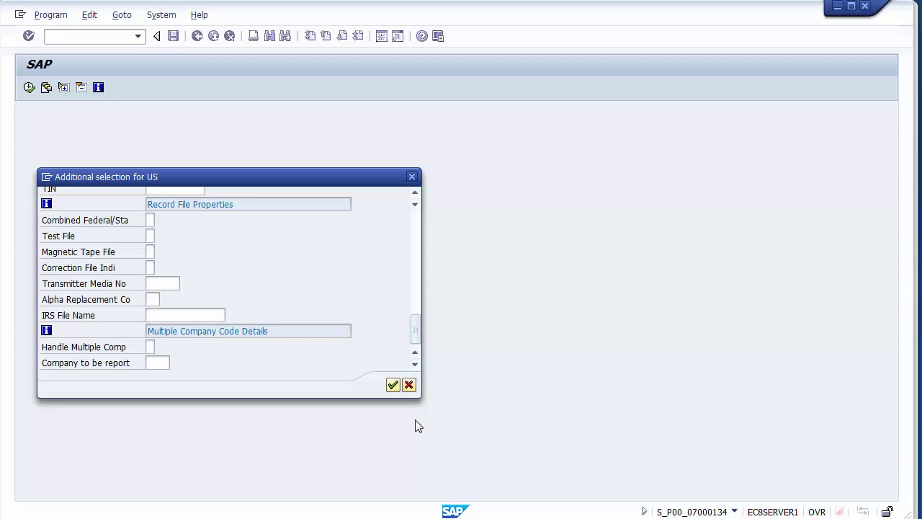
{"action": "left_click", "coordinate": [393, 386]}
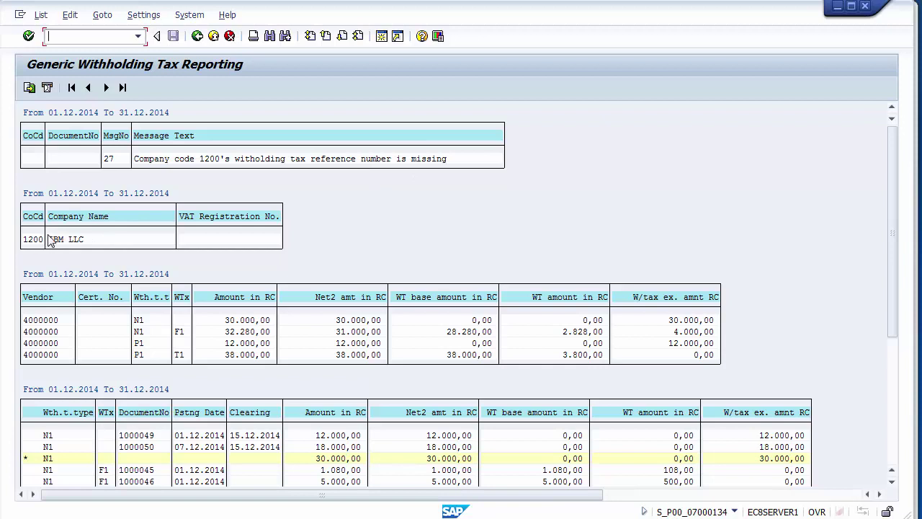
Examine the vendor summary table: withholding tax types N1 and P1, codes F1 and T1, and their base and withheld amounts
{"action": "left_click", "coordinate": [75, 241]}
{"action": "left_click", "coordinate": [50, 344]}
{"action": "left_click", "coordinate": [137, 322]}
{"action": "left_click", "coordinate": [141, 355]}
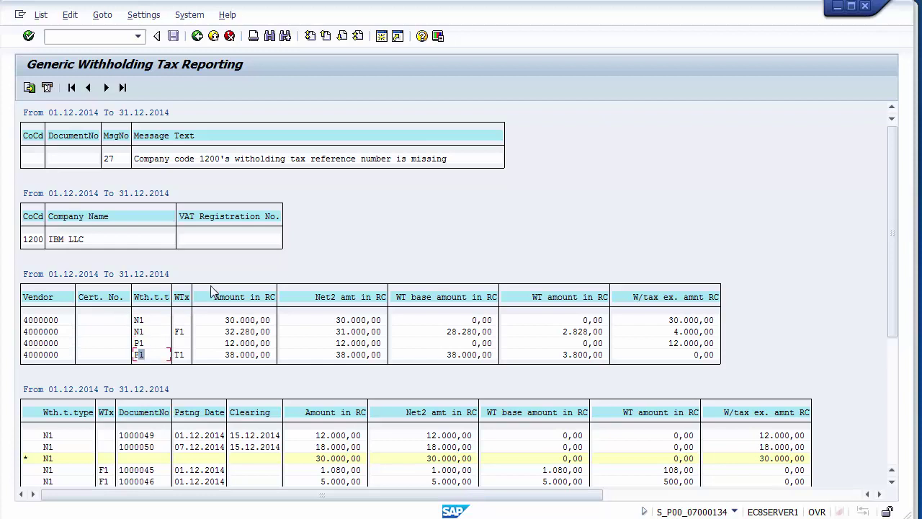
{"action": "left_click", "coordinate": [180, 332]}
{"action": "left_click", "coordinate": [179, 355]}
{"action": "left_click", "coordinate": [465, 332]}
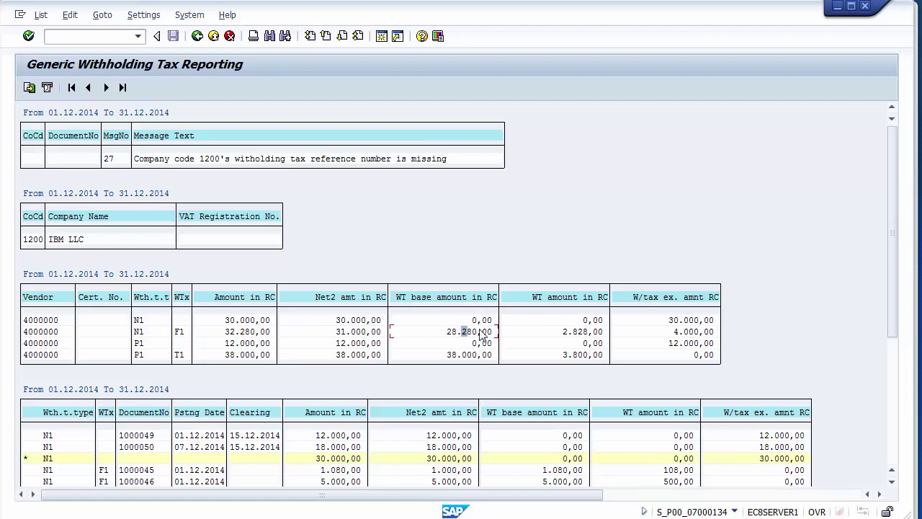
{"action": "left_click", "coordinate": [549, 333]}
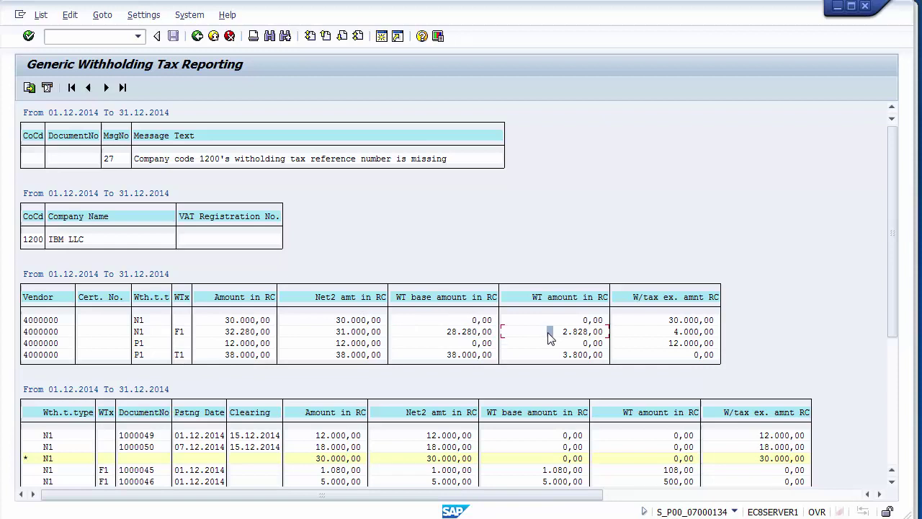
{"action": "left_click", "coordinate": [459, 356]}
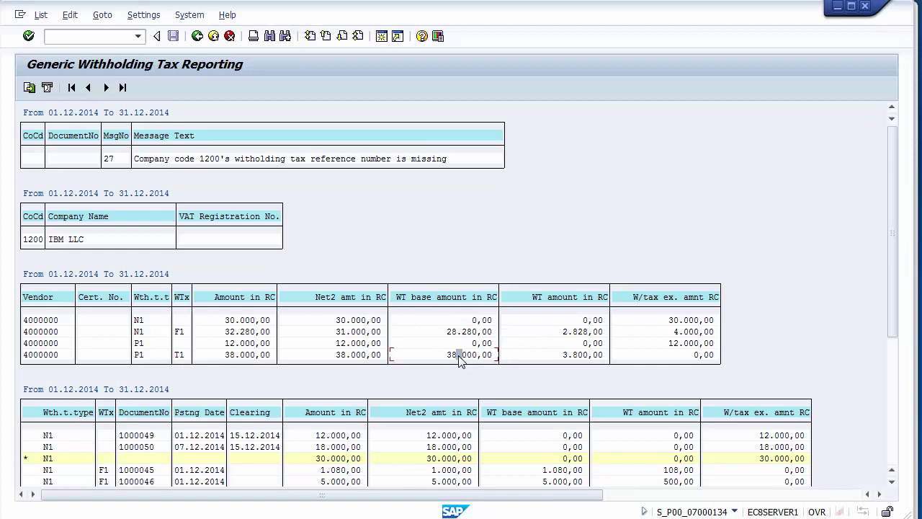
{"action": "left_click", "coordinate": [576, 356]}
Compare the N1 summary amounts without a tax code against the line items of documents 1000049 and 1000050, including base, tax and exempt amounts
{"action": "left_click", "coordinate": [243, 321]}
{"action": "left_click", "coordinate": [328, 322]}
{"action": "left_click", "coordinate": [348, 321]}
{"action": "left_click", "coordinate": [668, 320]}
{"action": "left_click_drag", "start_coordinate": [897, 189], "coordinate": [892, 310]}
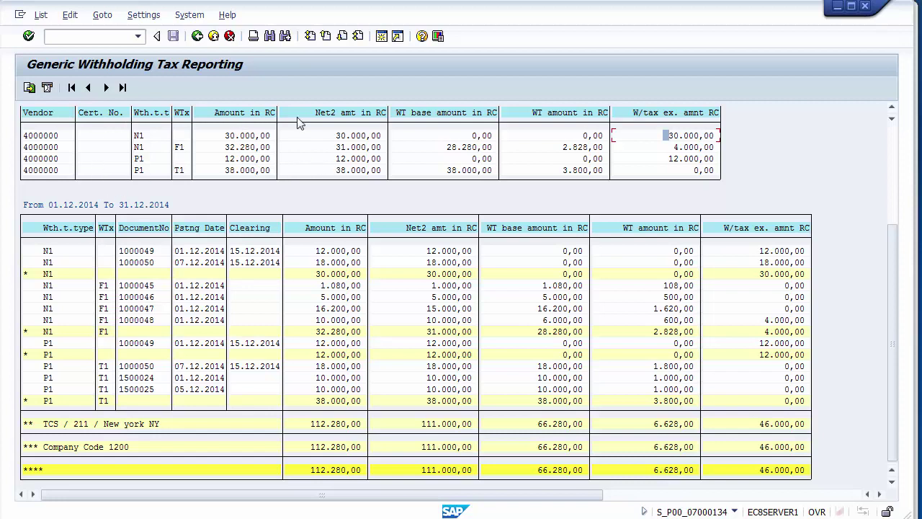
{"action": "left_click", "coordinate": [237, 149]}
{"action": "left_click", "coordinate": [318, 332]}
{"action": "left_click", "coordinate": [228, 136]}
{"action": "left_click", "coordinate": [251, 136]}
{"action": "left_click", "coordinate": [331, 262]}
{"action": "left_click", "coordinate": [147, 262]}
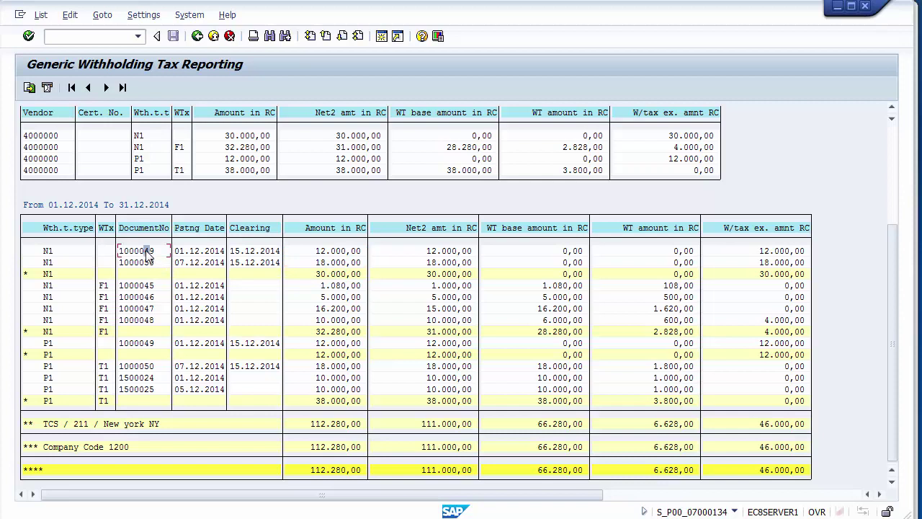
{"action": "left_click", "coordinate": [197, 262]}
{"action": "left_click", "coordinate": [454, 253]}
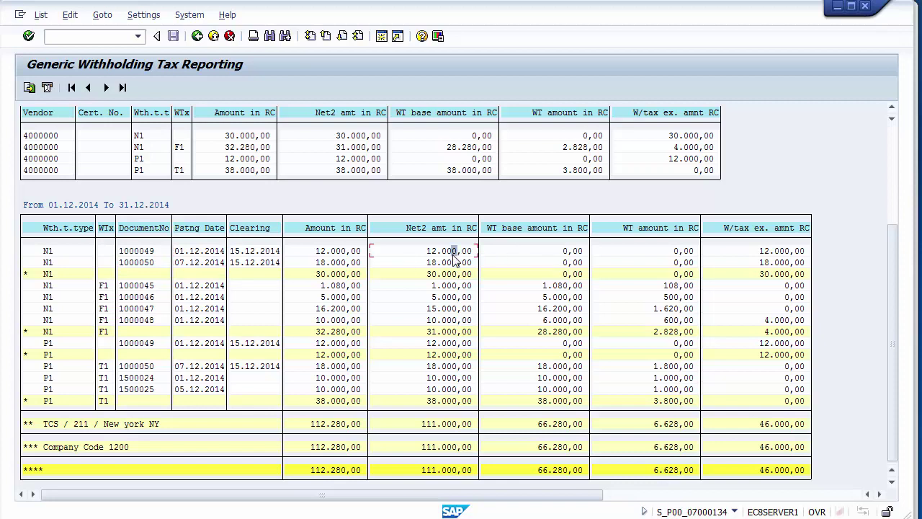
{"action": "left_click", "coordinate": [539, 252]}
{"action": "left_click", "coordinate": [641, 252]}
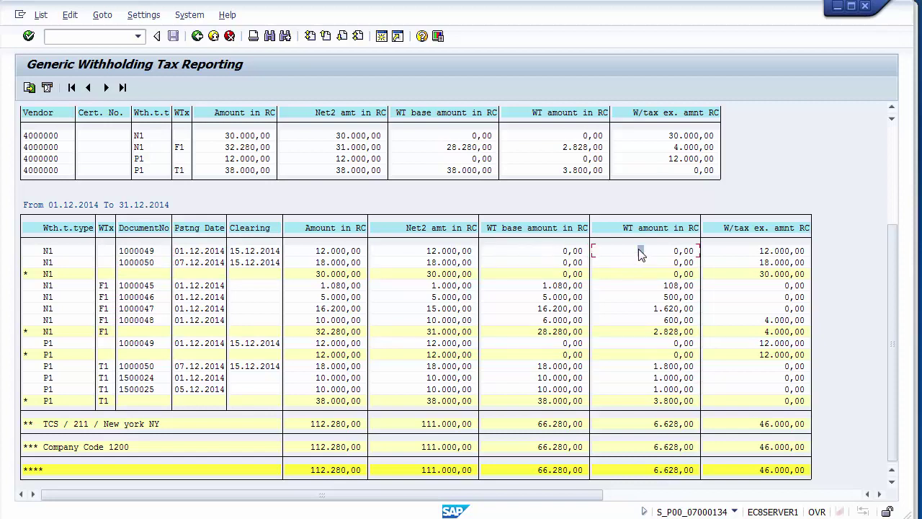
{"action": "left_click", "coordinate": [751, 253]}
Check the N1 line items with code F1, documents 1000045 to 1000048, for base, withheld and exempt amounts against their subtotal
{"action": "left_click", "coordinate": [181, 147]}
{"action": "left_click", "coordinate": [332, 333]}
{"action": "left_click", "coordinate": [308, 333]}
{"action": "left_click", "coordinate": [104, 309]}
{"action": "left_click", "coordinate": [161, 288]}
{"action": "left_click", "coordinate": [163, 309]}
{"action": "left_click", "coordinate": [333, 320]}
{"action": "left_click", "coordinate": [539, 317]}
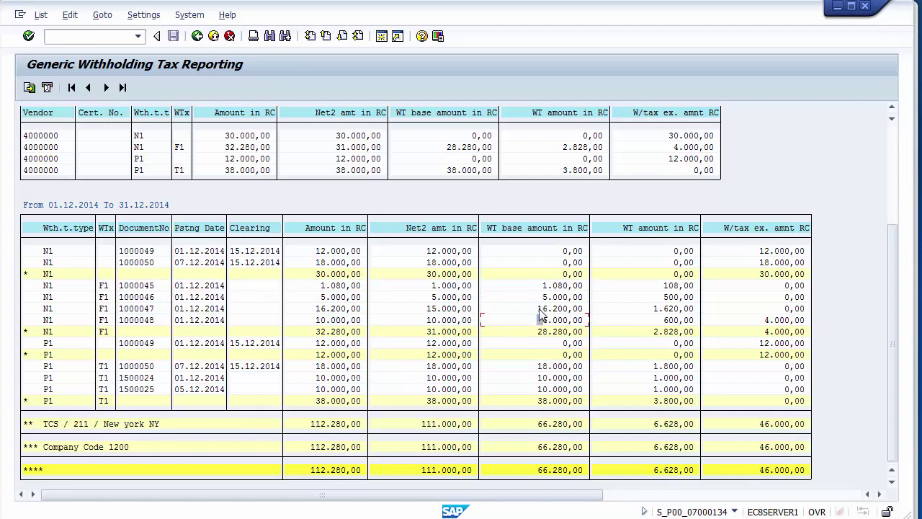
{"action": "left_click", "coordinate": [640, 286]}
{"action": "left_click", "coordinate": [640, 296]}
{"action": "left_click", "coordinate": [649, 308]}
{"action": "left_click", "coordinate": [651, 231]}
{"action": "left_click", "coordinate": [749, 322]}
{"action": "left_click", "coordinate": [348, 323]}
{"action": "left_click", "coordinate": [551, 322]}
{"action": "left_click", "coordinate": [766, 321]}
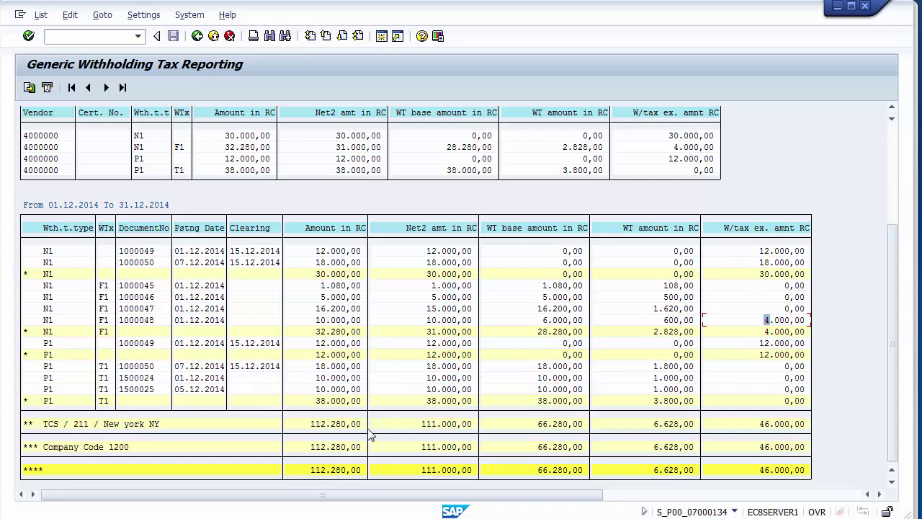
Leave the report output, switch to PowerPoint and copy the transaction code S_PL0_09000447 from the Unit Testing slide
{"action": "left_click", "coordinate": [51, 428]}
{"action": "left_click", "coordinate": [196, 38]}
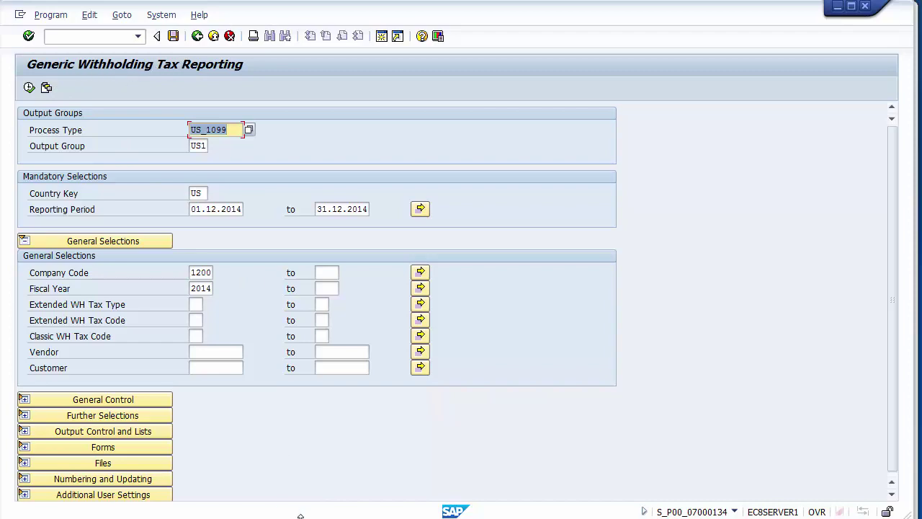
{"action": "key", "text": "alt+Tab"}
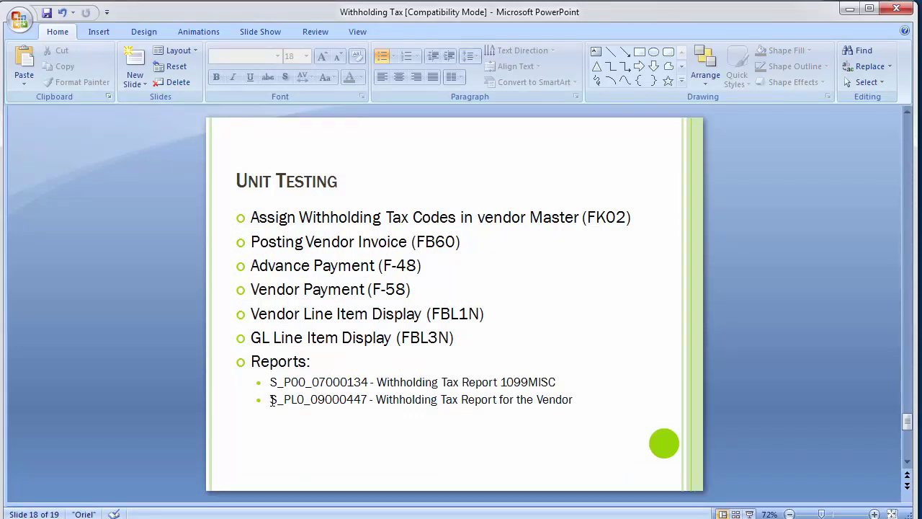
{"action": "left_click_drag", "start_coordinate": [273, 401], "coordinate": [368, 404]}
{"action": "key", "text": "ctrl+c"}
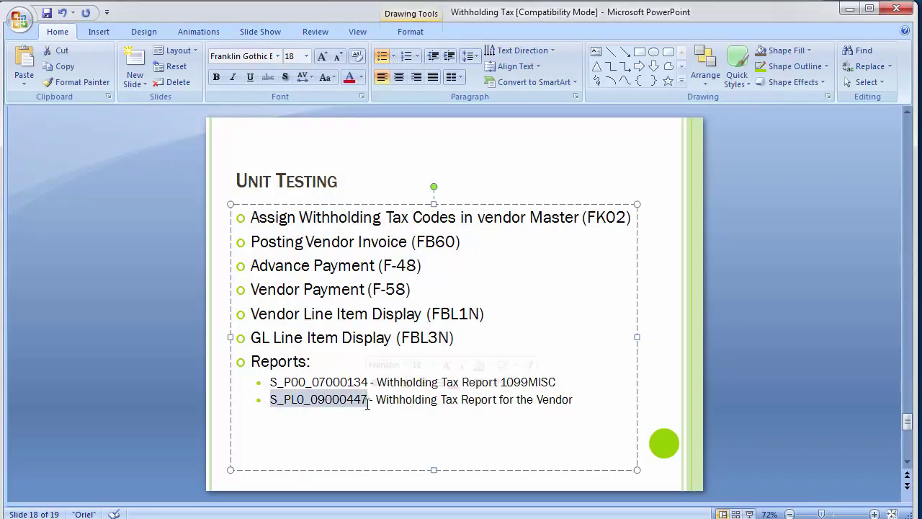
Switch back to SAP and open transaction S_PL0_09000447 for the withholding tax return, using the copied code with /n
{"action": "key", "text": "alt+Tab"}
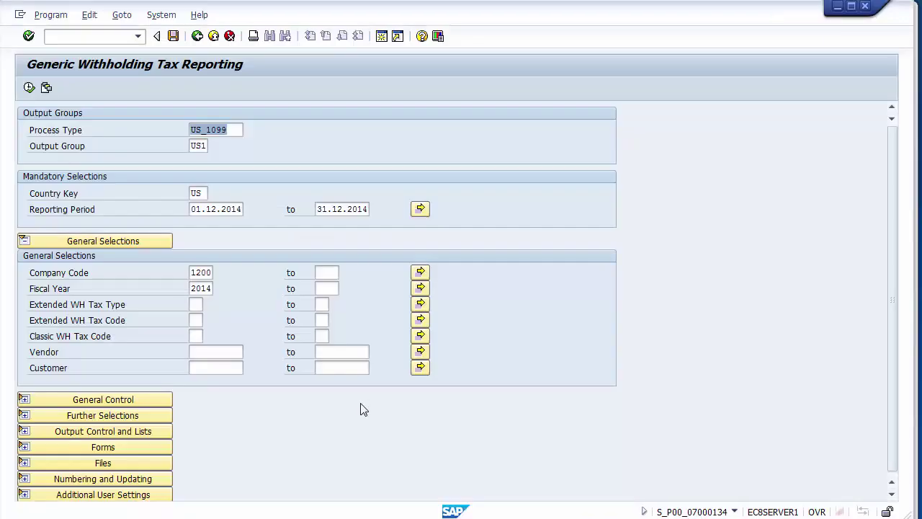
{"action": "left_click", "coordinate": [73, 36]}
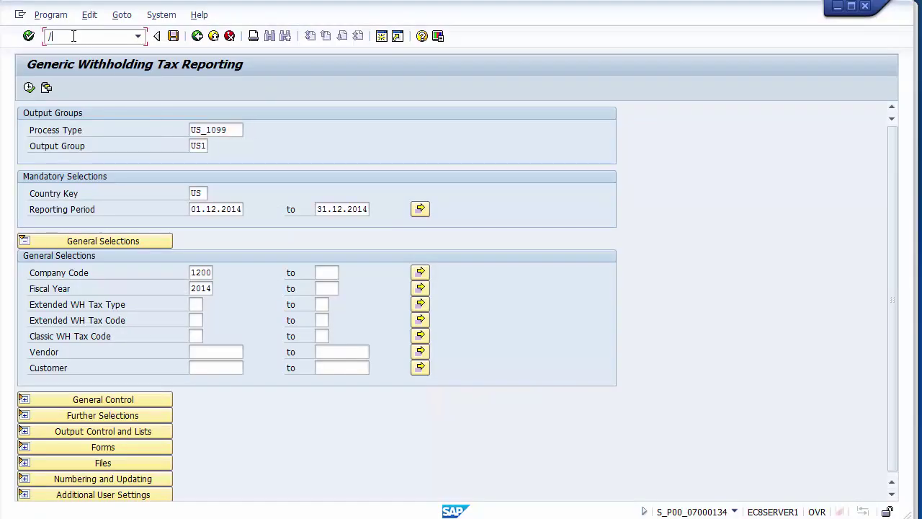
{"action": "type", "text": "/n"}
{"action": "key", "text": "ctrl+v"}
{"action": "key", "text": "Return"}
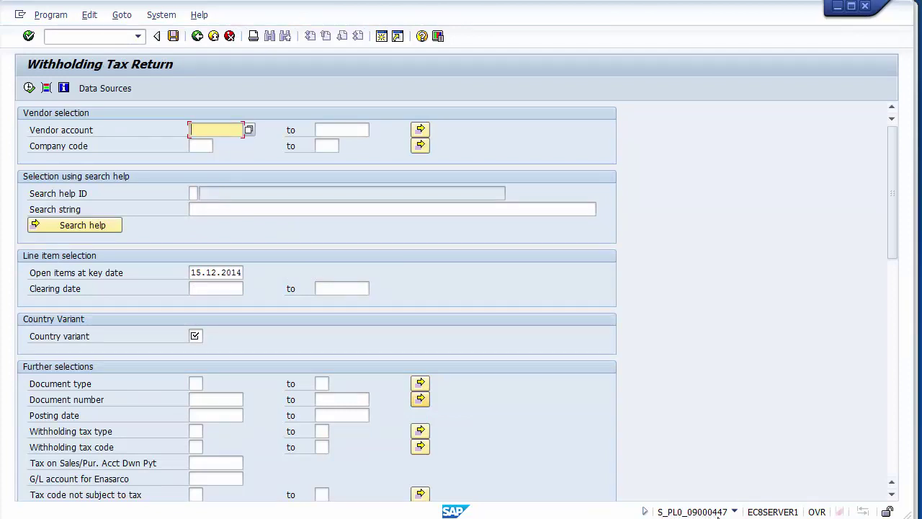
Set the company code to 1200 and the country variant to AU (Australia), leaving the vendor account blank
{"action": "left_click", "coordinate": [209, 145]}
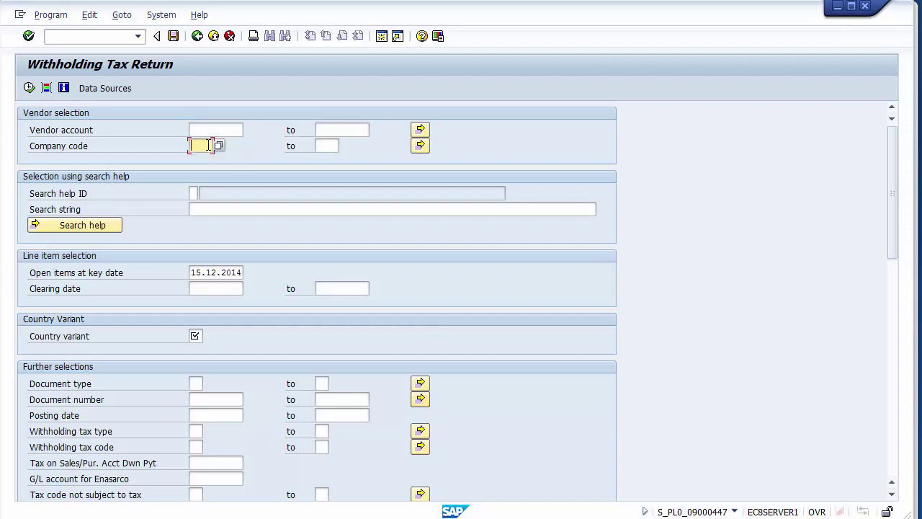
{"action": "type", "text": "1200"}
{"action": "left_click", "coordinate": [202, 132]}
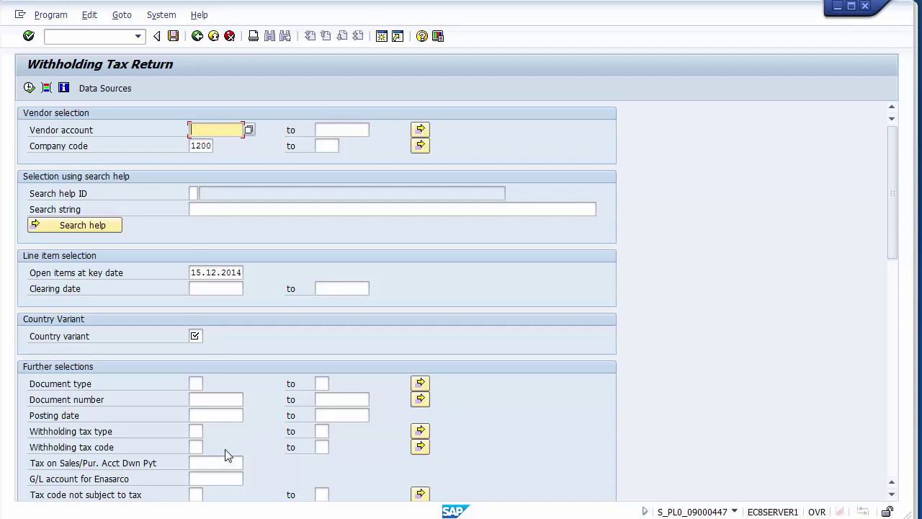
{"action": "left_click", "coordinate": [195, 336]}
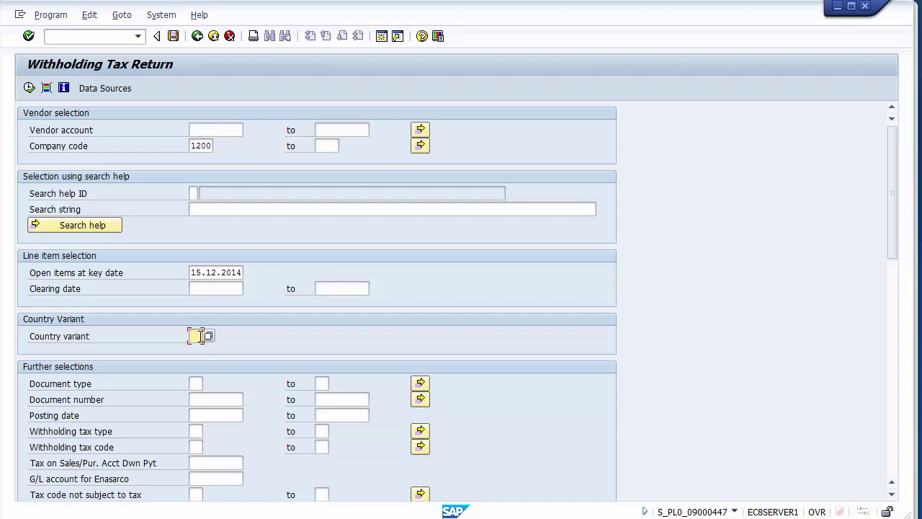
{"action": "left_click", "coordinate": [196, 336]}
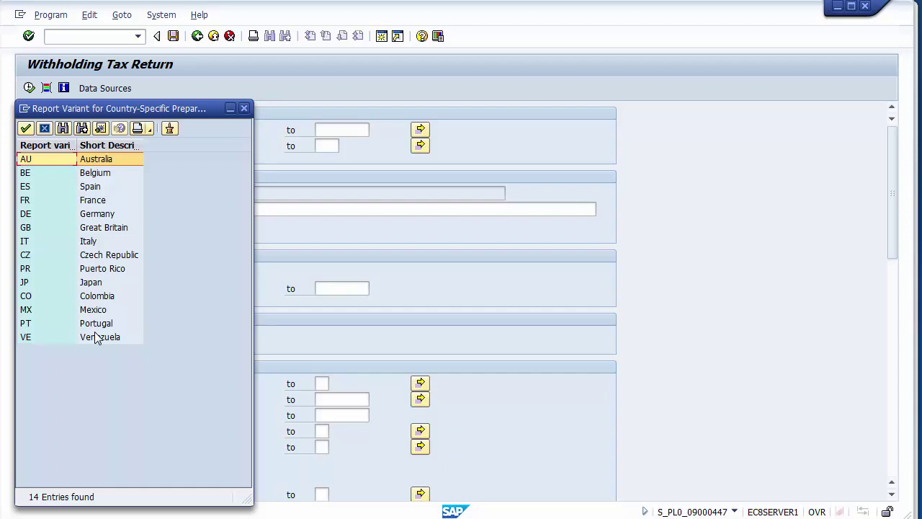
{"action": "left_click", "coordinate": [93, 161]}
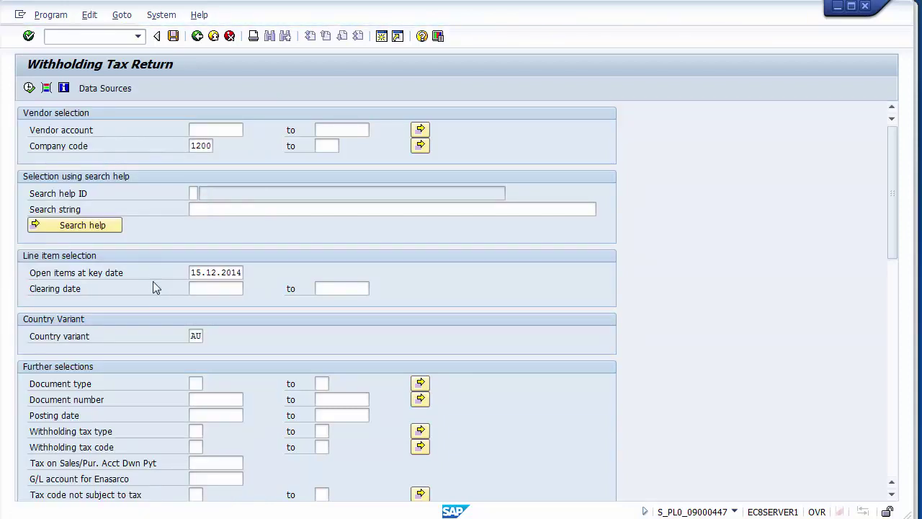
Try to execute the withholding tax return, dismissing the clearing date selection options and looking up the available form identifications
{"action": "left_click", "coordinate": [32, 92]}
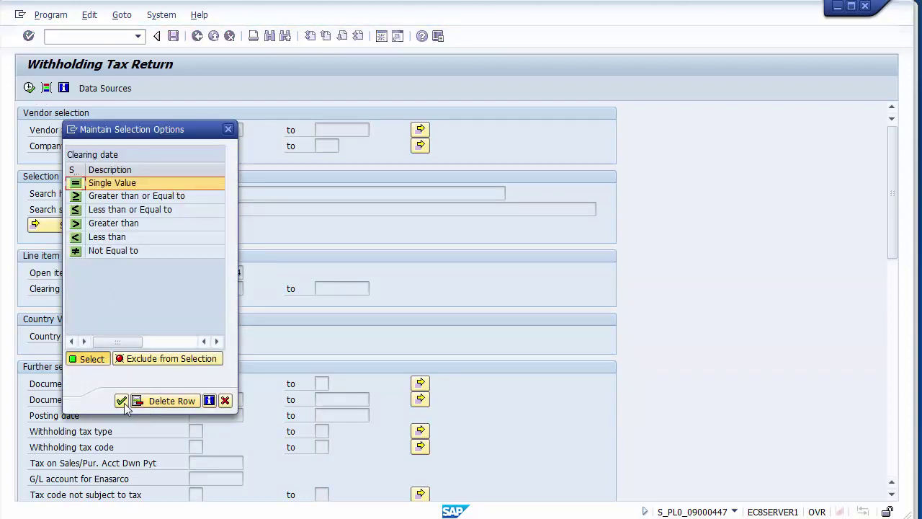
{"action": "left_click", "coordinate": [226, 401]}
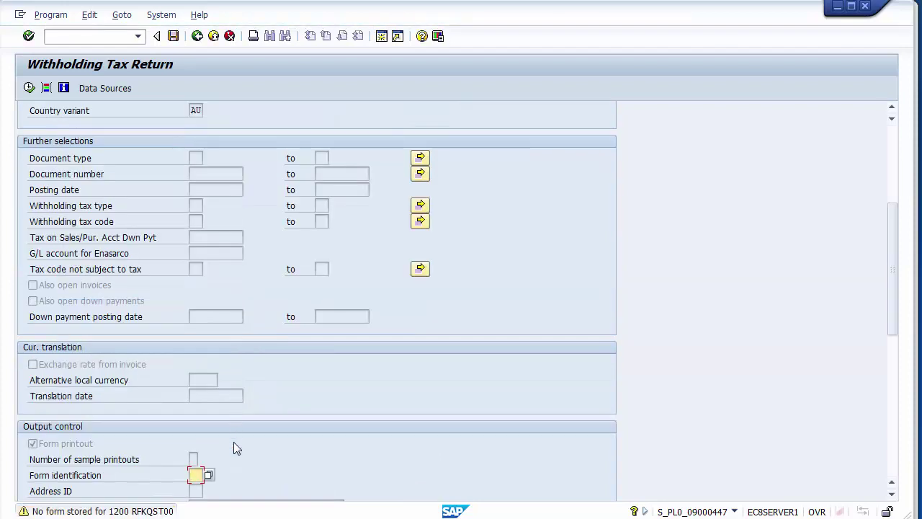
{"action": "left_click", "coordinate": [210, 476]}
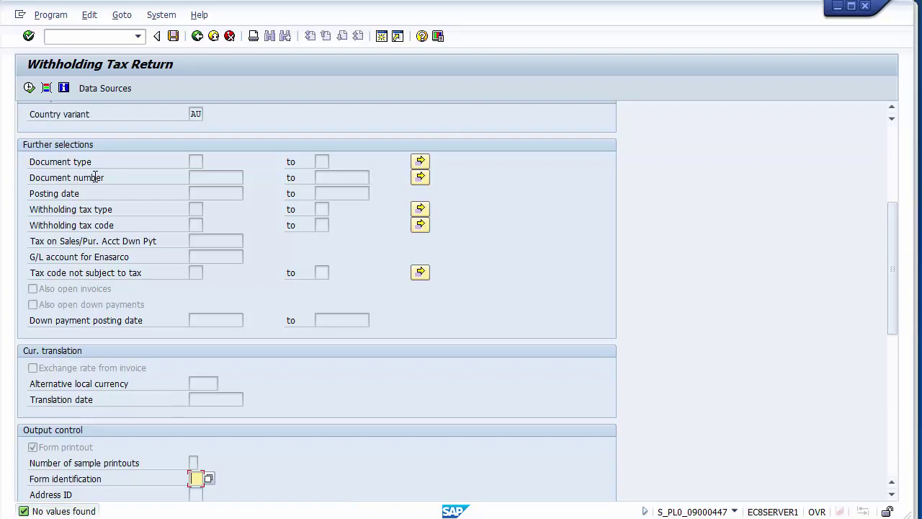
{"action": "key", "text": "Return"}
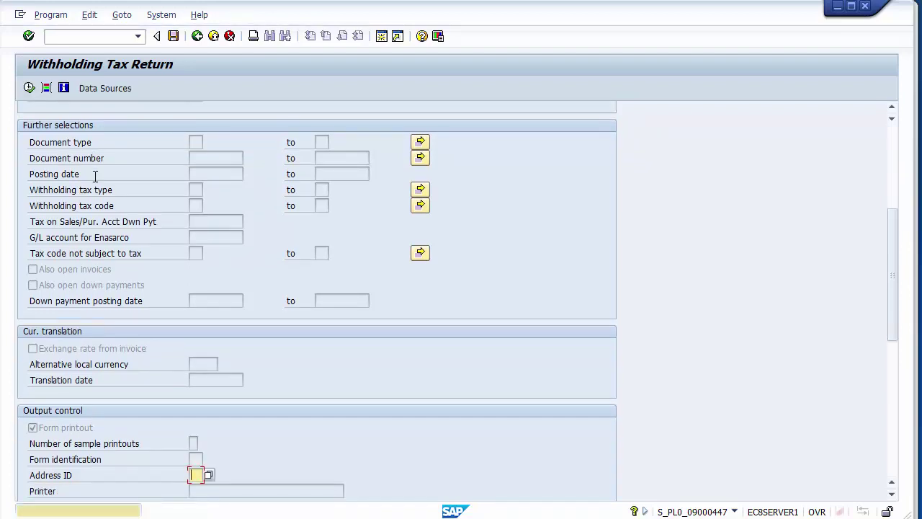
{"action": "key", "text": "Return"}
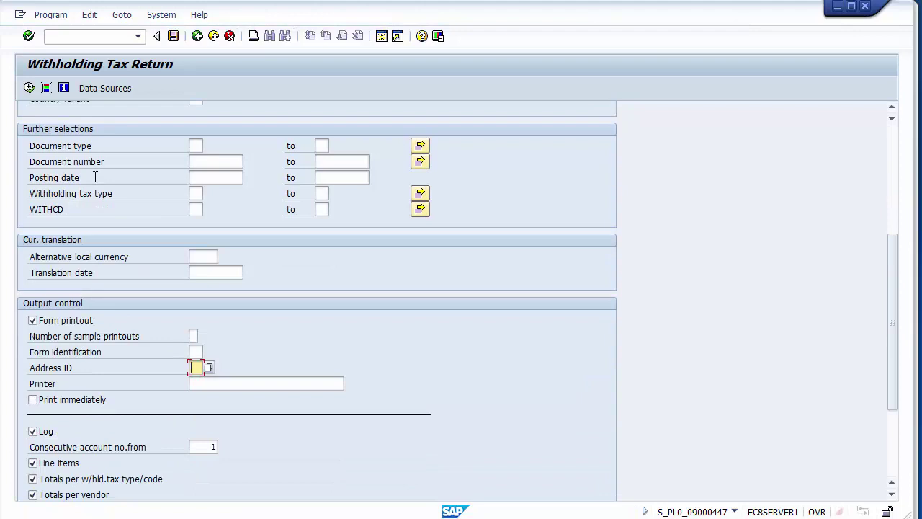
{"action": "key", "text": "Return"}
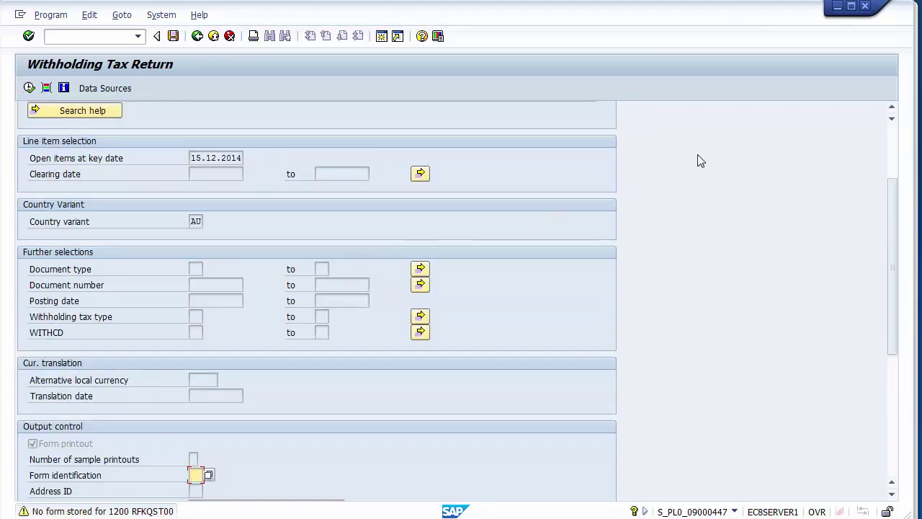
{"action": "left_click_drag", "start_coordinate": [894, 301], "coordinate": [896, 181]}
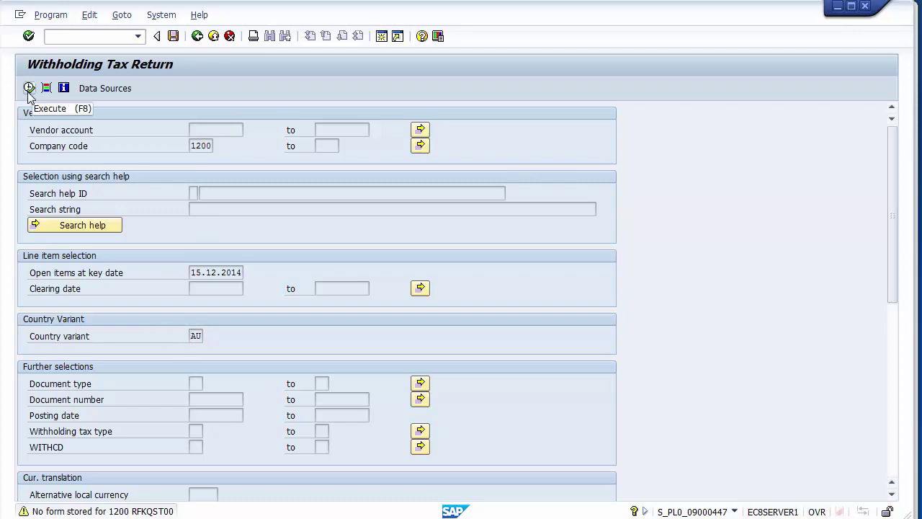
Execute the withholding tax return for company code 1200, continuing past the form and standard text warnings
{"action": "left_click", "coordinate": [28, 89]}
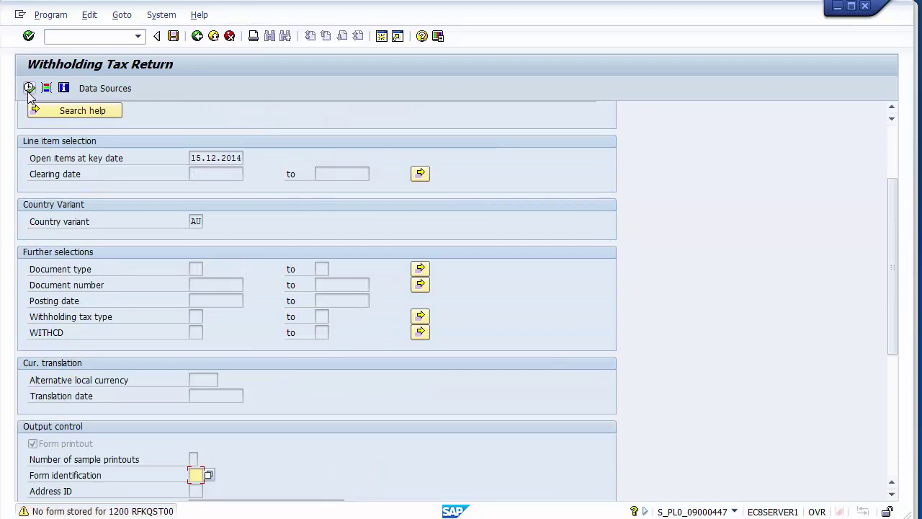
{"action": "left_click", "coordinate": [29, 89]}
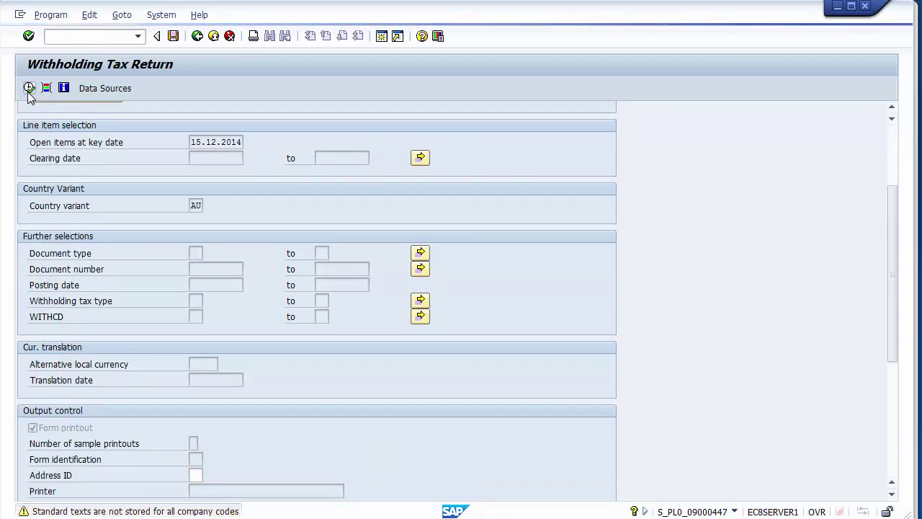
{"action": "left_click", "coordinate": [29, 88]}
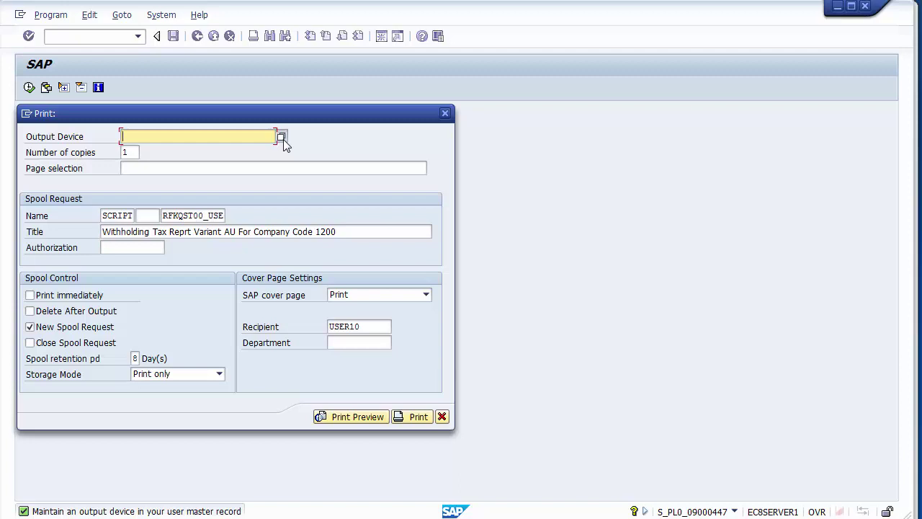
Search the spool output devices without restrictions and choose LP01 as the output device for the print
{"action": "left_click", "coordinate": [282, 138]}
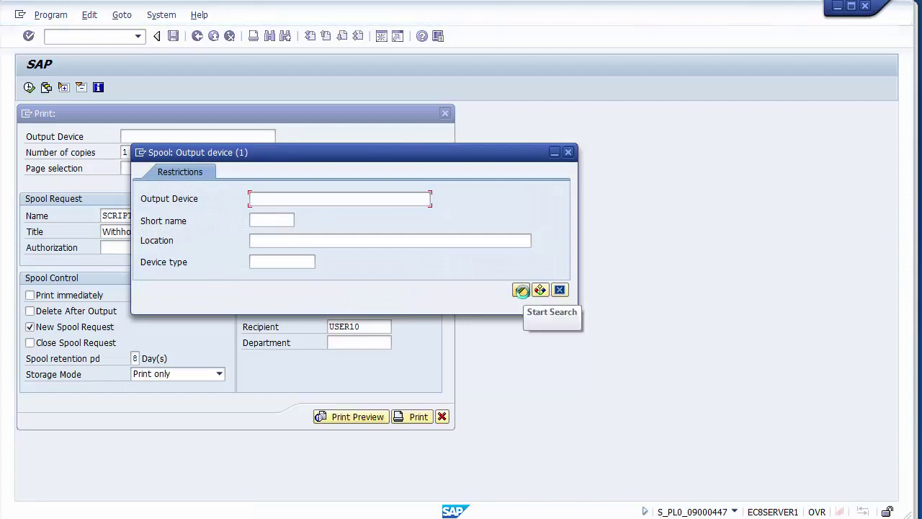
{"action": "left_click", "coordinate": [522, 291]}
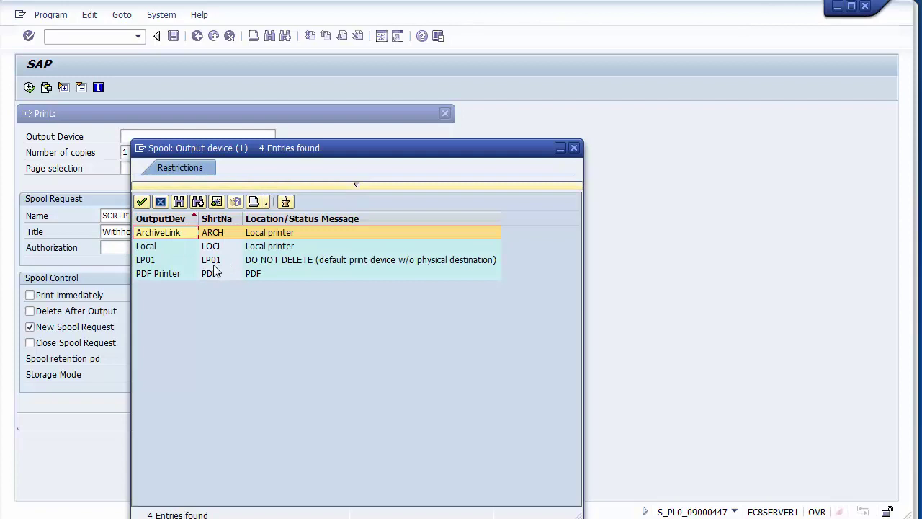
{"action": "left_click", "coordinate": [212, 264]}
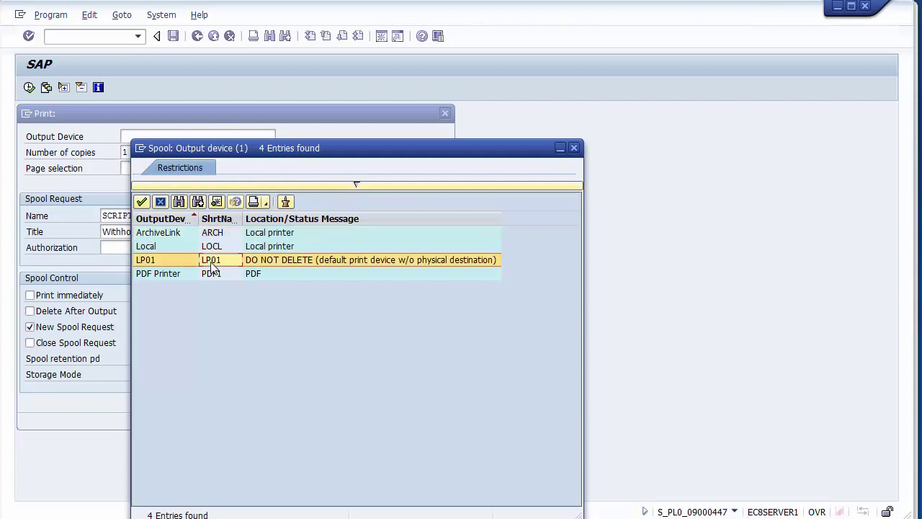
{"action": "double_click", "coordinate": [212, 261]}
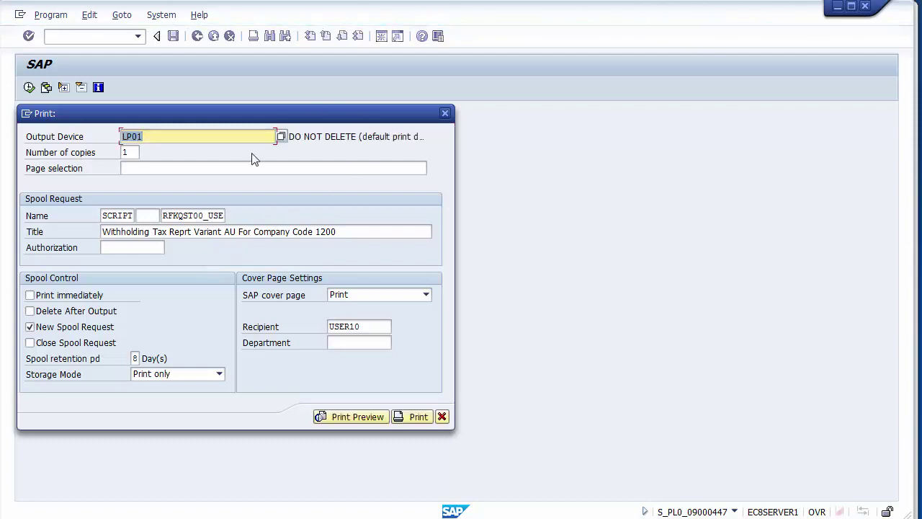
Try to open the print preview of the withholding tax return and exit the report
{"action": "left_click", "coordinate": [356, 417]}
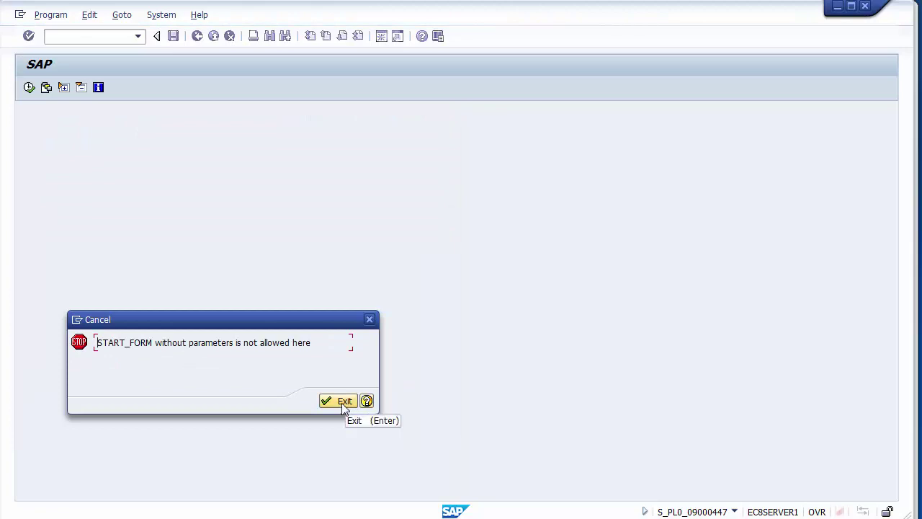
{"action": "left_click", "coordinate": [342, 401]}
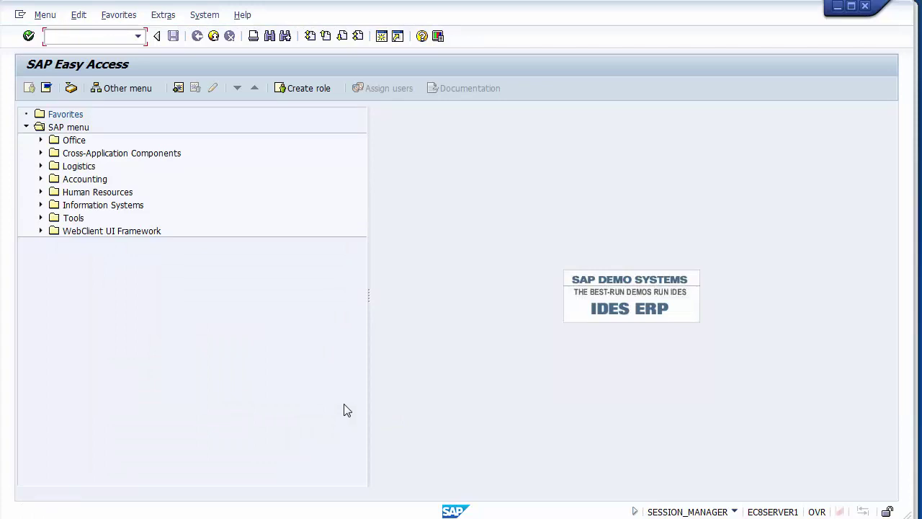
Copy transaction code S_P00_07000134 from the Unit Testing slide in PowerPoint and run it in SAP
{"action": "key", "text": "alt+Tab"}
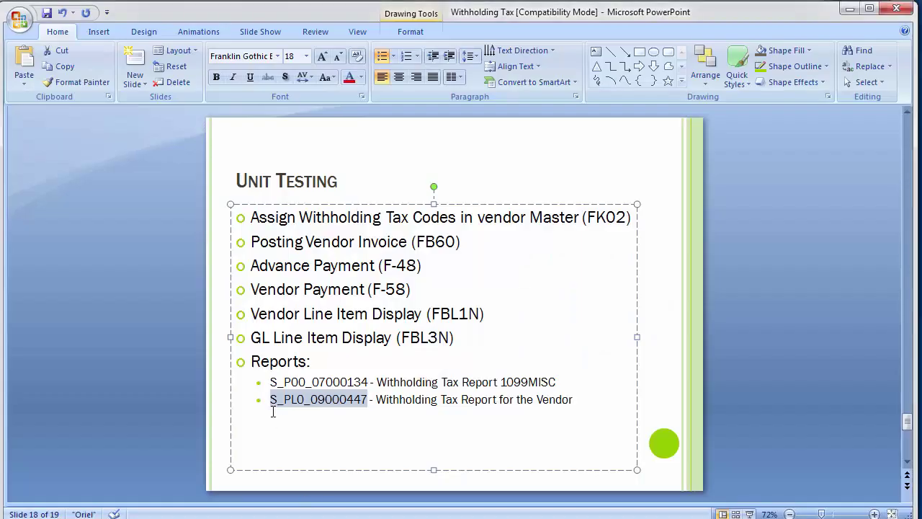
{"action": "left_click_drag", "start_coordinate": [270, 382], "coordinate": [367, 384]}
{"action": "key", "text": "ctrl+c"}
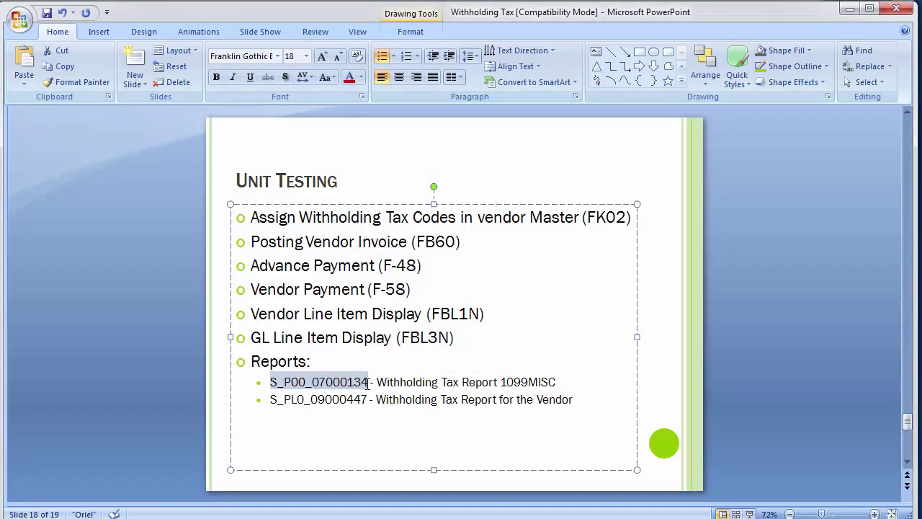
{"action": "left_click", "coordinate": [164, 334]}
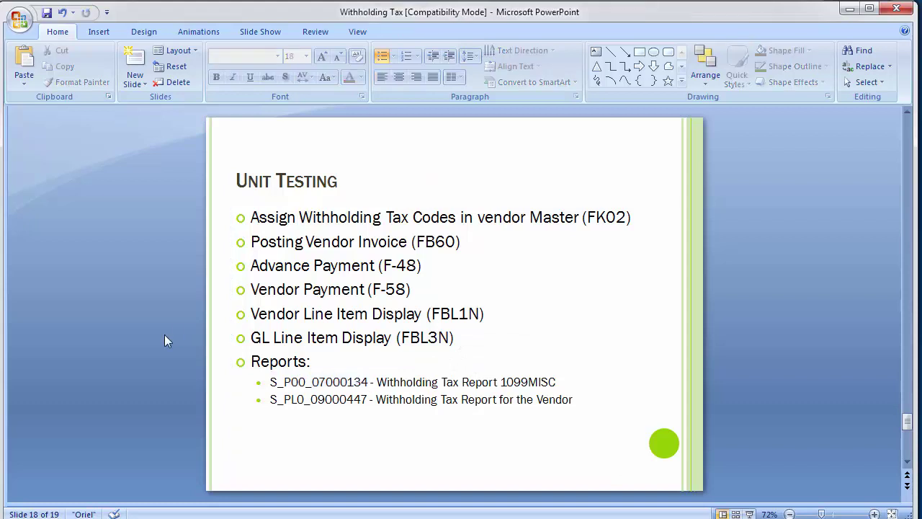
{"action": "left_click", "coordinate": [847, 9]}
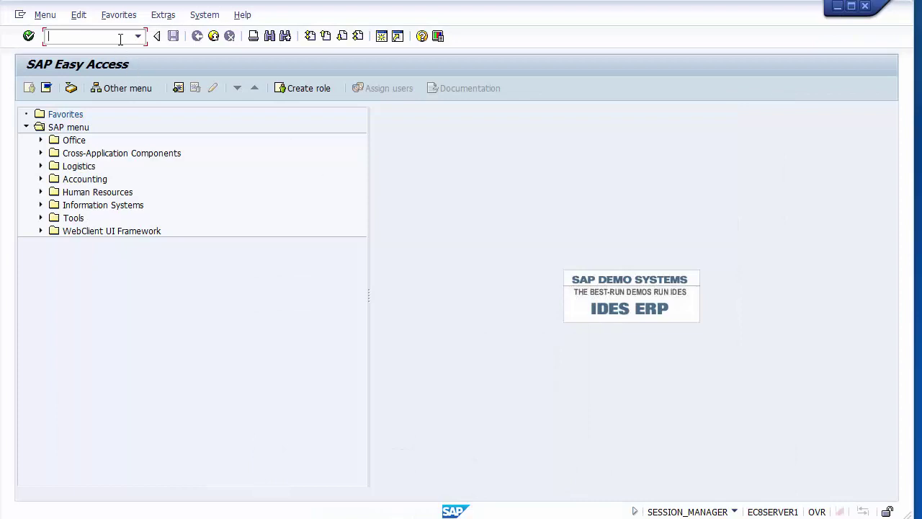
{"action": "key", "text": "ctrl+v"}
{"action": "key", "text": "Return"}
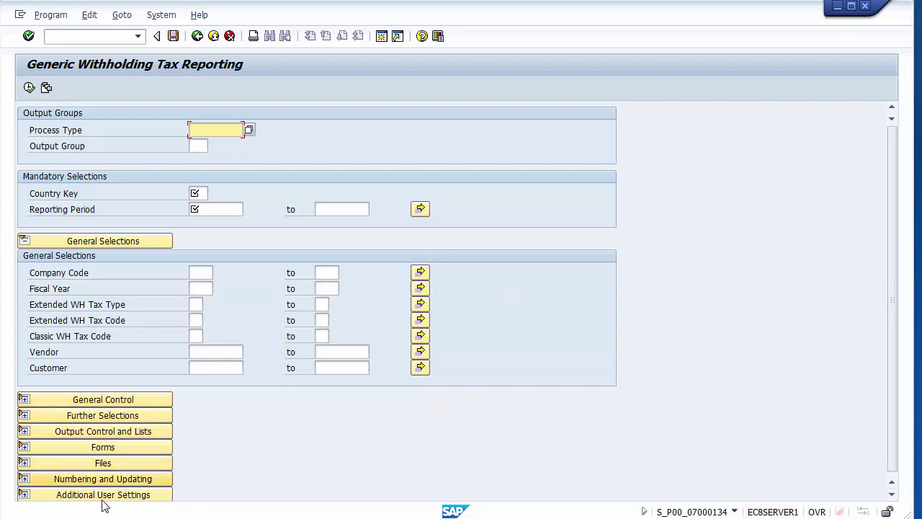
Set the process type to US_1099, the output group to US1 and the country key to US
{"action": "left_click", "coordinate": [101, 402]}
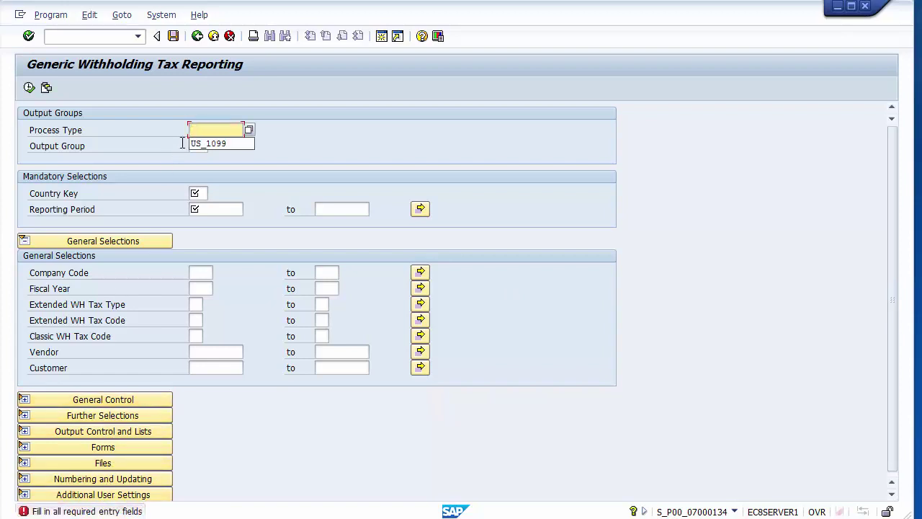
{"action": "key", "text": "Down"}
{"action": "key", "text": "Tab"}
{"action": "key", "text": "Down"}
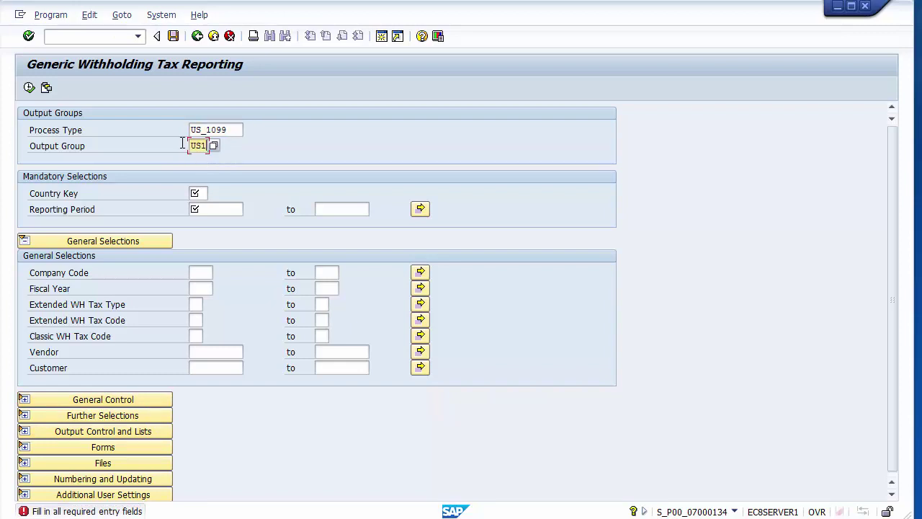
{"action": "key", "text": "Tab"}
{"action": "key", "text": "Down"}
{"action": "key", "text": "Tab"}
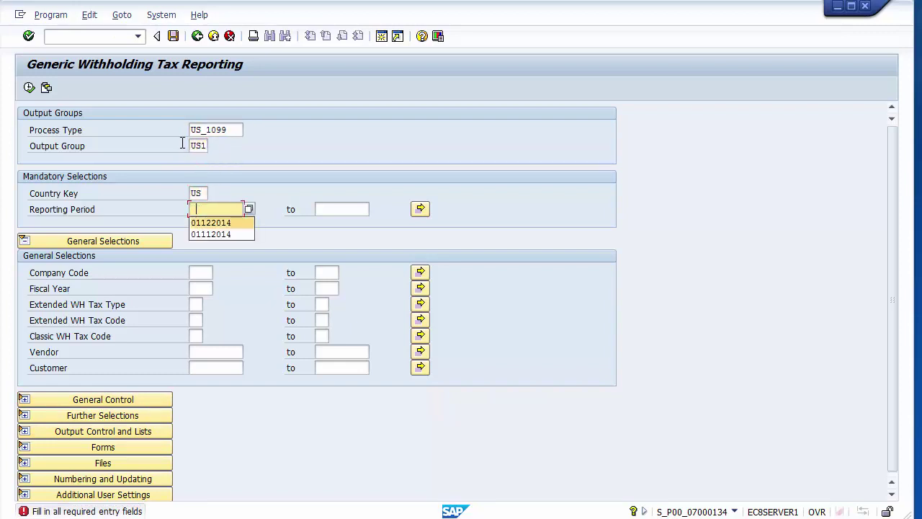
Set the reporting period to 01.12.2014 through 31.12.2014 and the company code to 1200
{"action": "key", "text": "Down"}
{"action": "key", "text": "Tab"}
{"action": "key", "text": "Down"}
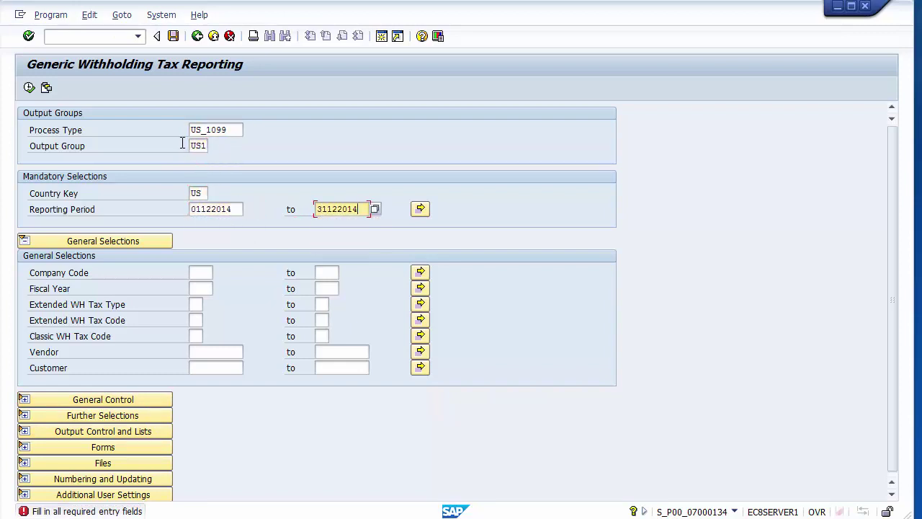
{"action": "left_click", "coordinate": [208, 274]}
{"action": "key", "text": "Down"}
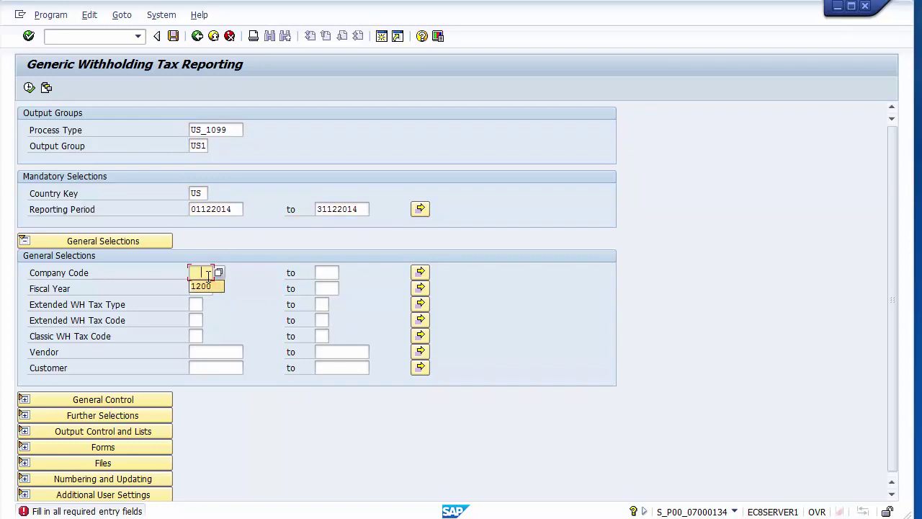
{"action": "key", "text": "Return"}
Examine the General Control and Further Selections options, including document type, entry date, business area and G/L account
{"action": "left_click", "coordinate": [101, 405]}
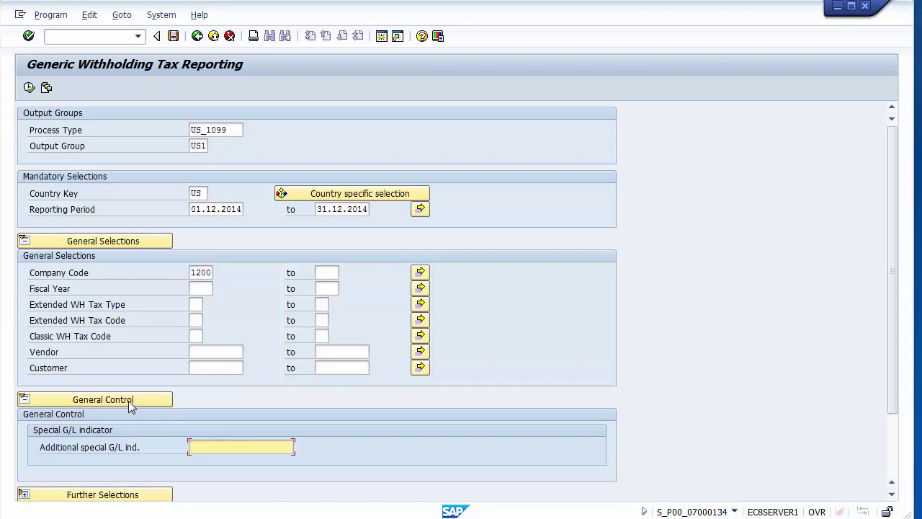
{"action": "left_click", "coordinate": [113, 397]}
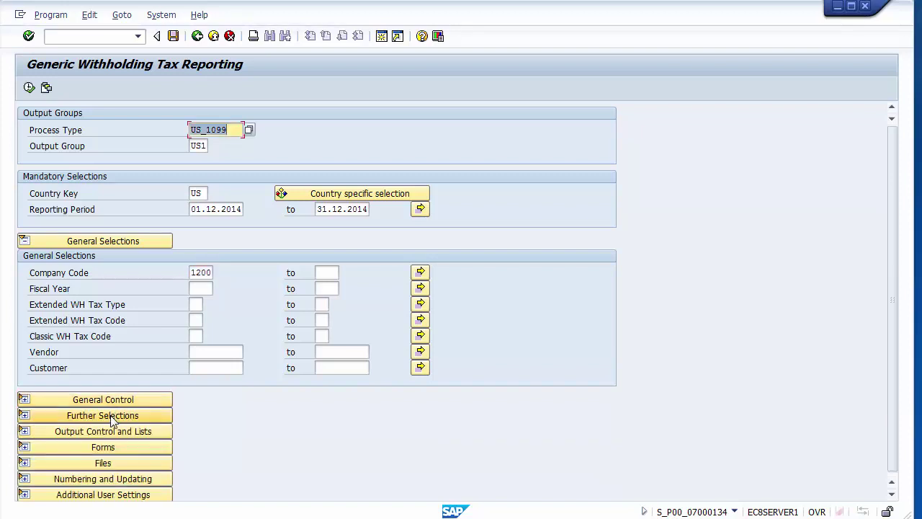
{"action": "left_click", "coordinate": [111, 418]}
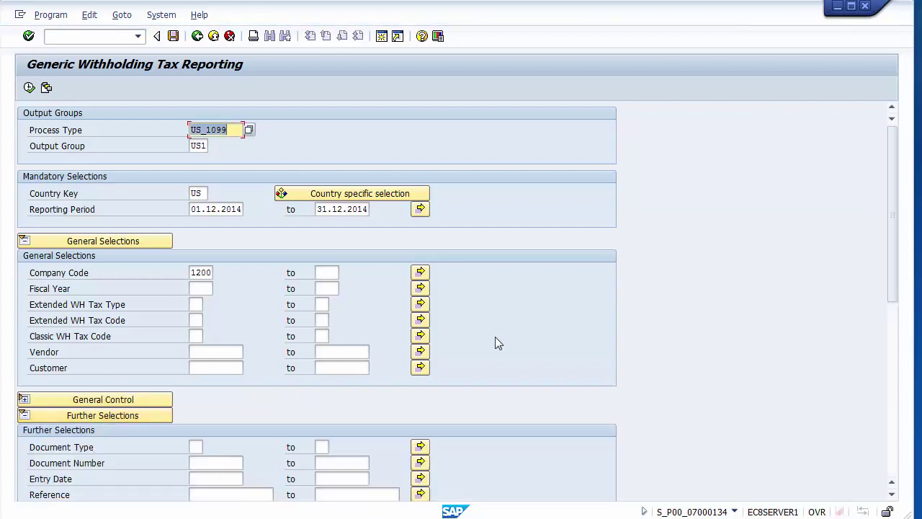
{"action": "scroll", "coordinate": [872, 274], "scroll_direction": "down", "scroll_amount": 6}
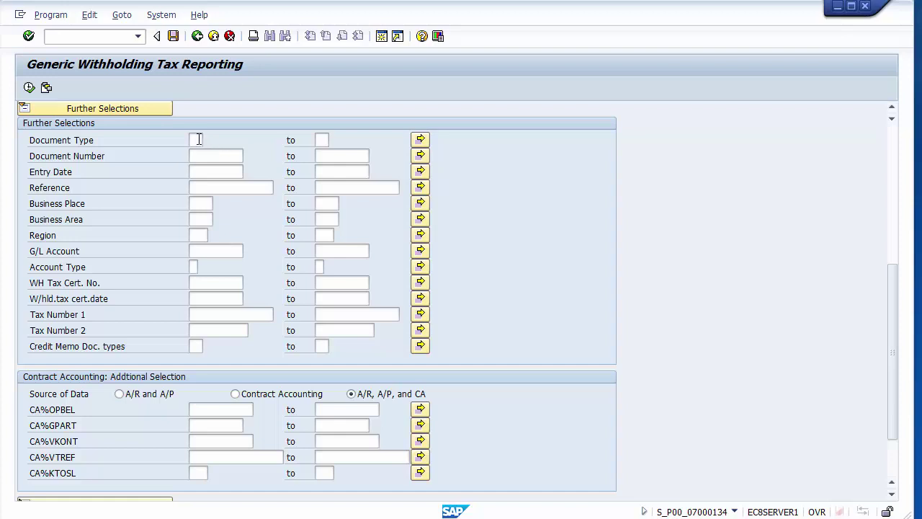
{"action": "left_click", "coordinate": [198, 140]}
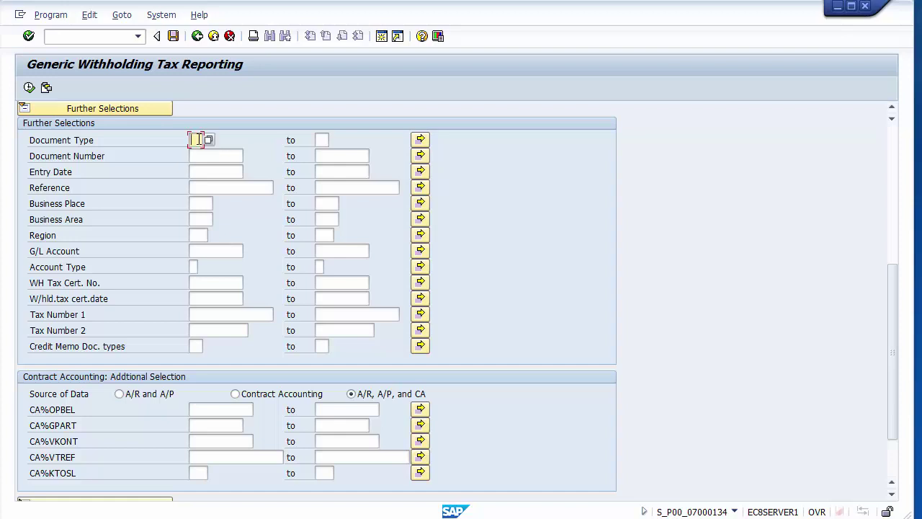
{"action": "left_click", "coordinate": [203, 220]}
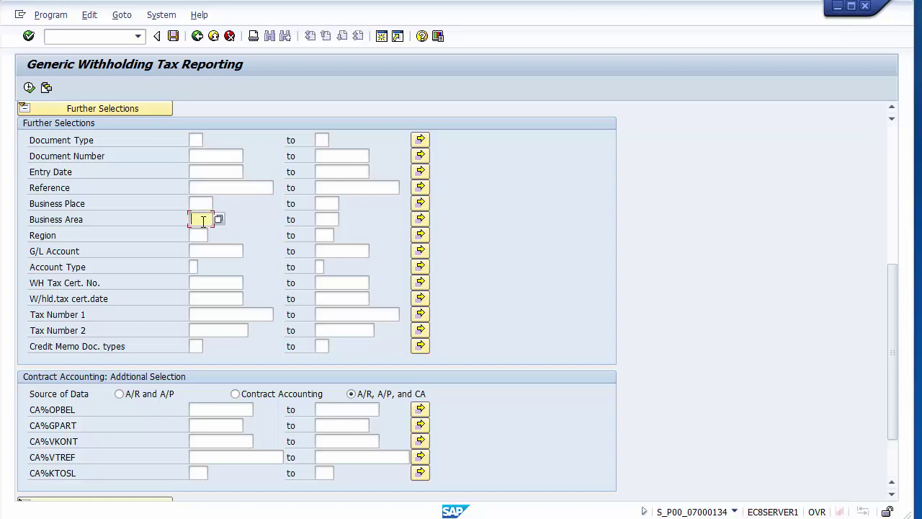
{"action": "left_click", "coordinate": [221, 170]}
{"action": "left_click", "coordinate": [203, 250]}
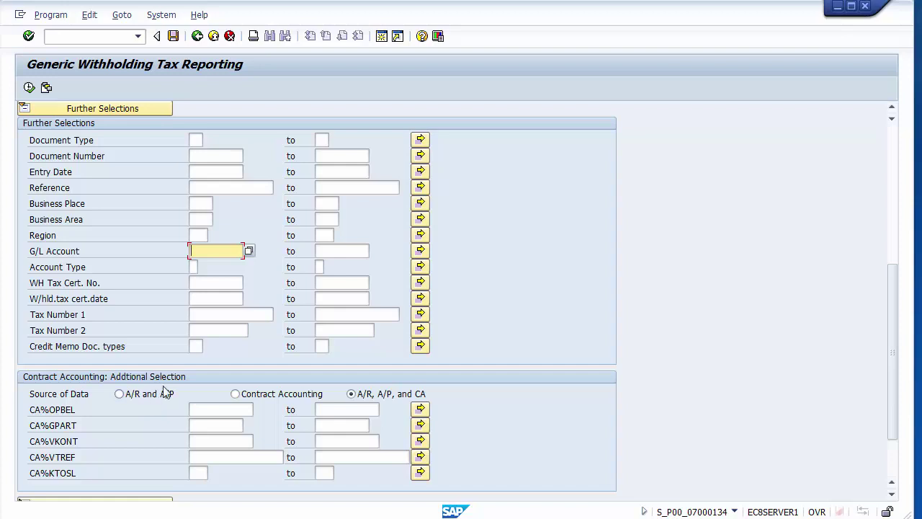
Switch the source of data to A/R and A/P, and set it back to A/R, A/P, and CA
{"action": "left_click", "coordinate": [138, 394]}
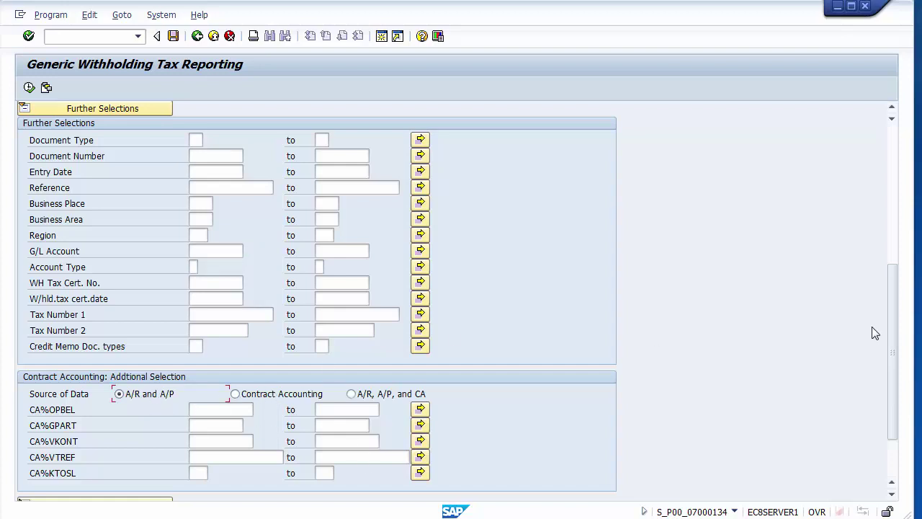
{"action": "left_click_drag", "start_coordinate": [889, 339], "coordinate": [891, 375]}
{"action": "left_click", "coordinate": [401, 319]}
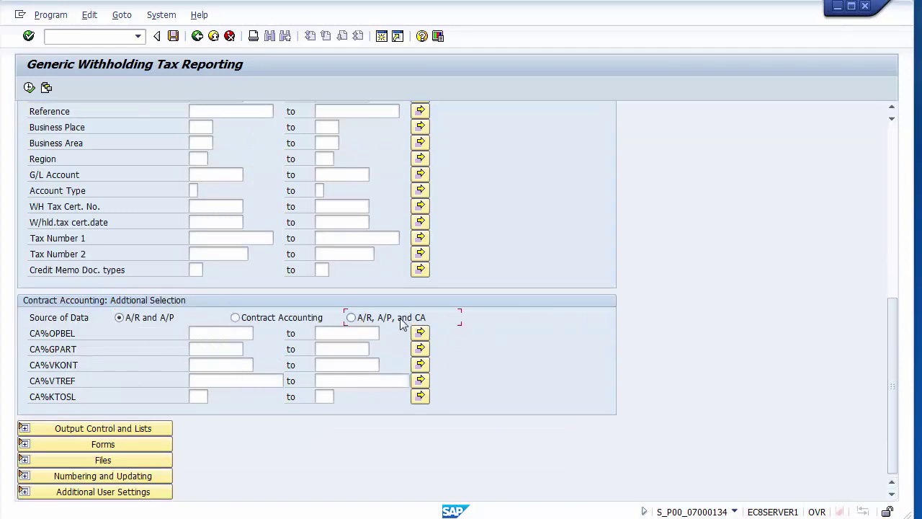
Review the Output Control and Lists and Forms settings, and exit the report to SAP Easy Access
{"action": "left_click", "coordinate": [100, 431]}
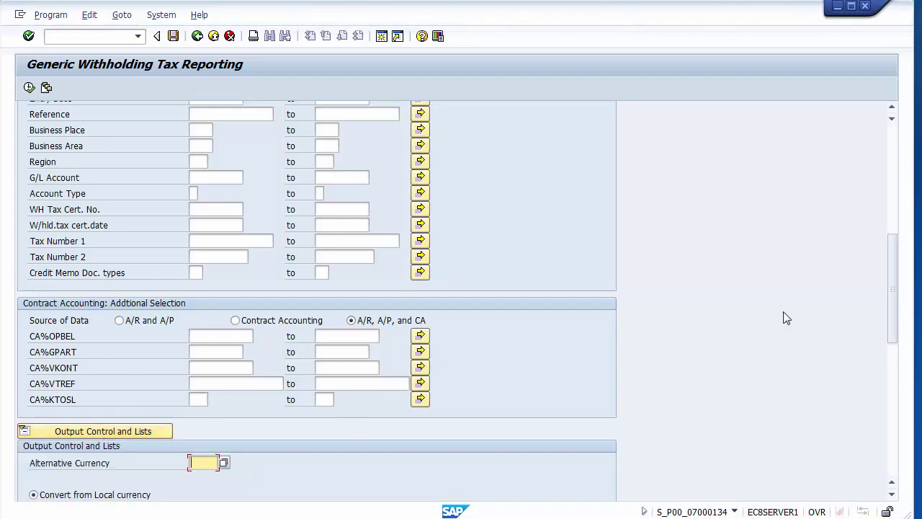
{"action": "left_click_drag", "start_coordinate": [895, 301], "coordinate": [885, 417]}
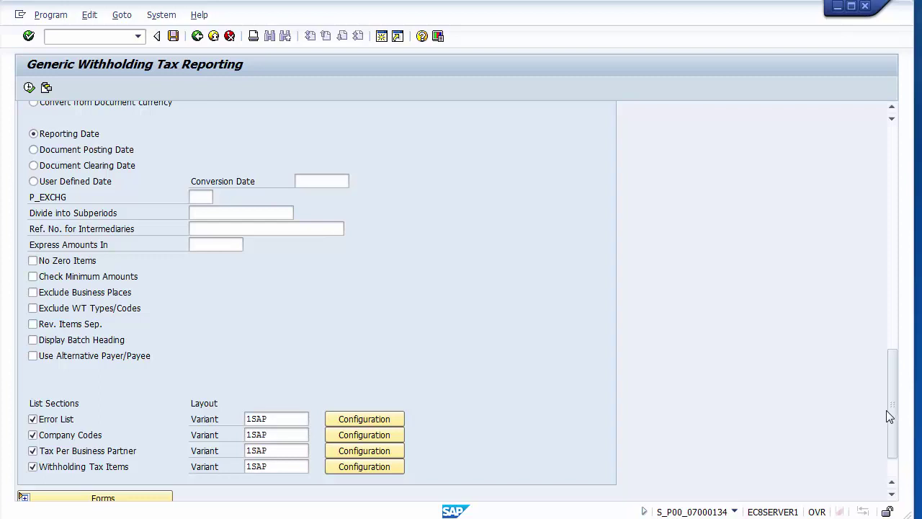
{"action": "left_click_drag", "start_coordinate": [886, 410], "coordinate": [892, 457]}
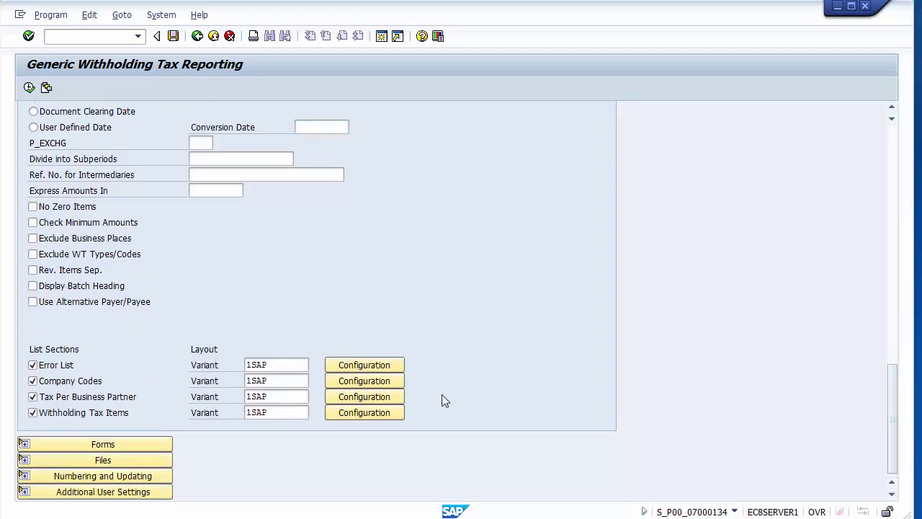
{"action": "left_click", "coordinate": [101, 444]}
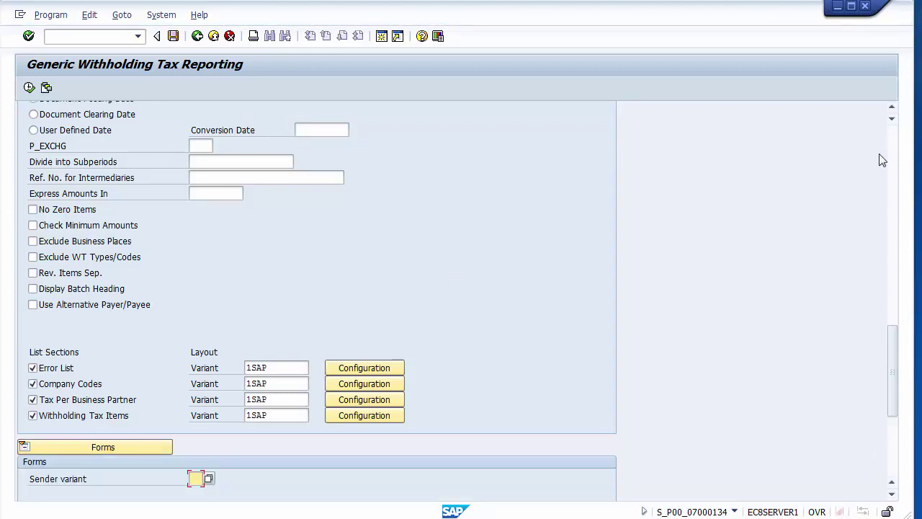
{"action": "scroll", "coordinate": [447, 225], "scroll_direction": "up", "scroll_amount": 15}
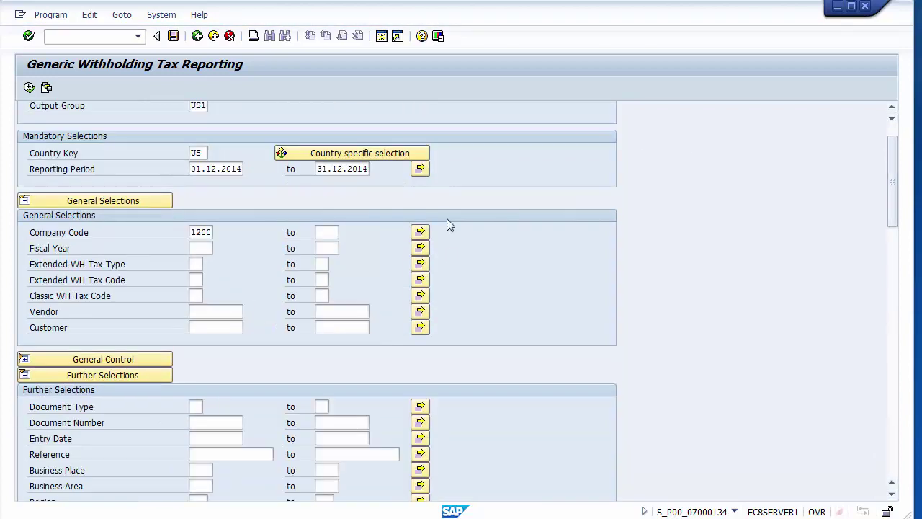
{"action": "left_click", "coordinate": [213, 37]}
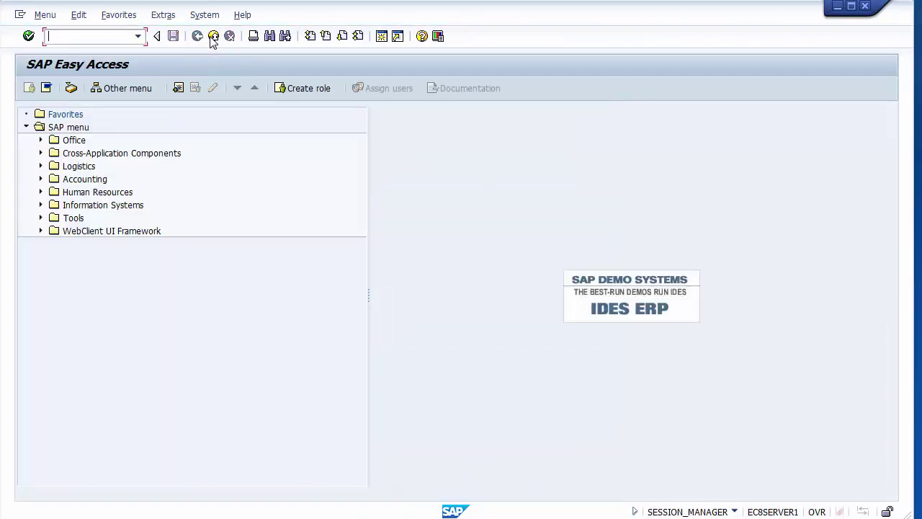
Check the Unit Testing slide in PowerPoint and return to SAP Easy Access
{"action": "key", "text": "alt+Tab"}
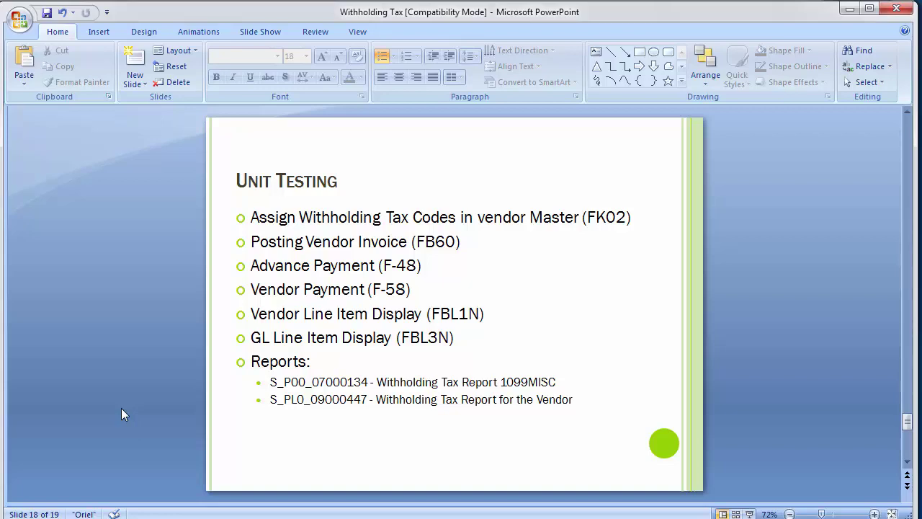
{"action": "mouse_move", "coordinate": [315, 518]}
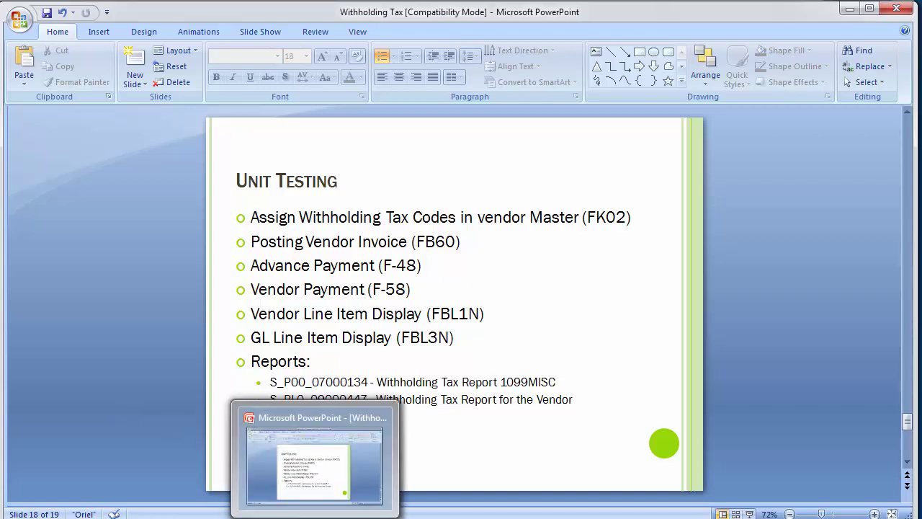
{"action": "left_click", "coordinate": [315, 517]}
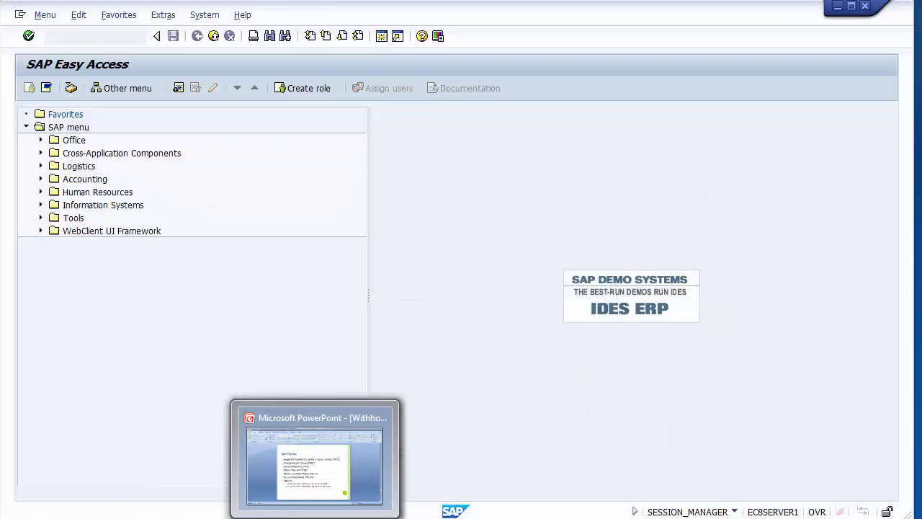